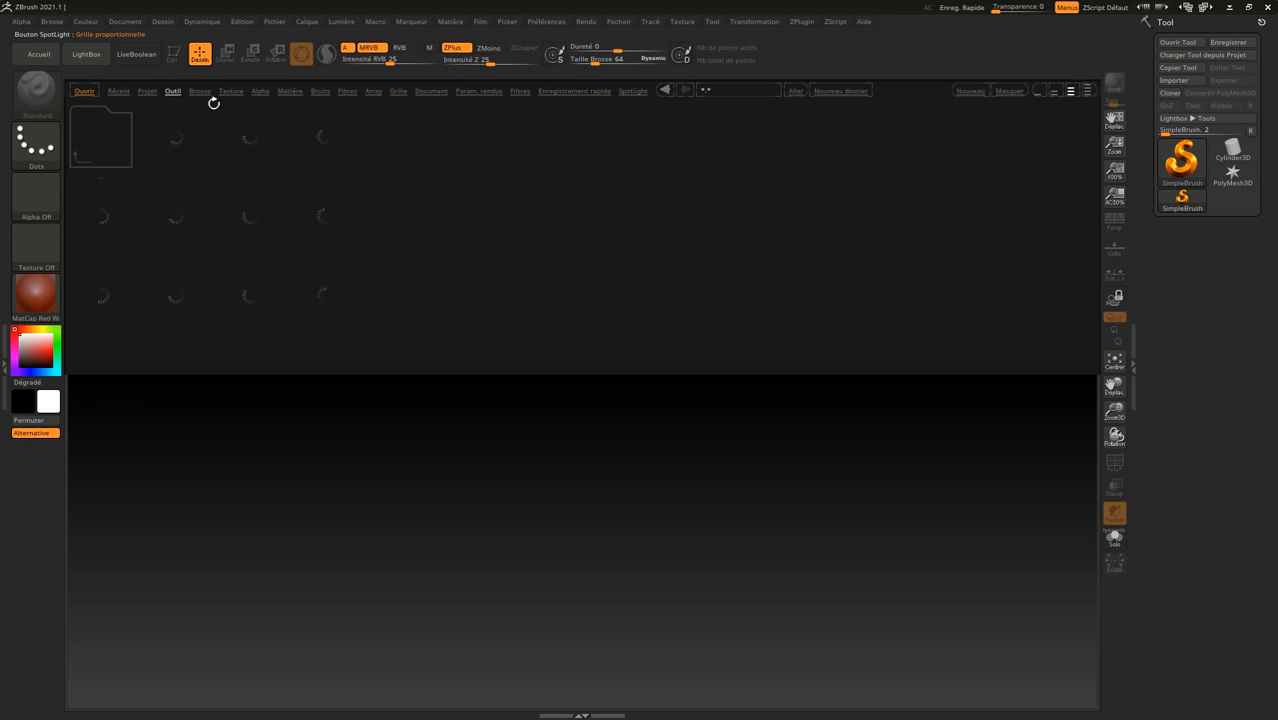
Browse the LightBox brush and texture libraries, and examine the document's width and height settings
left_click(199, 92)
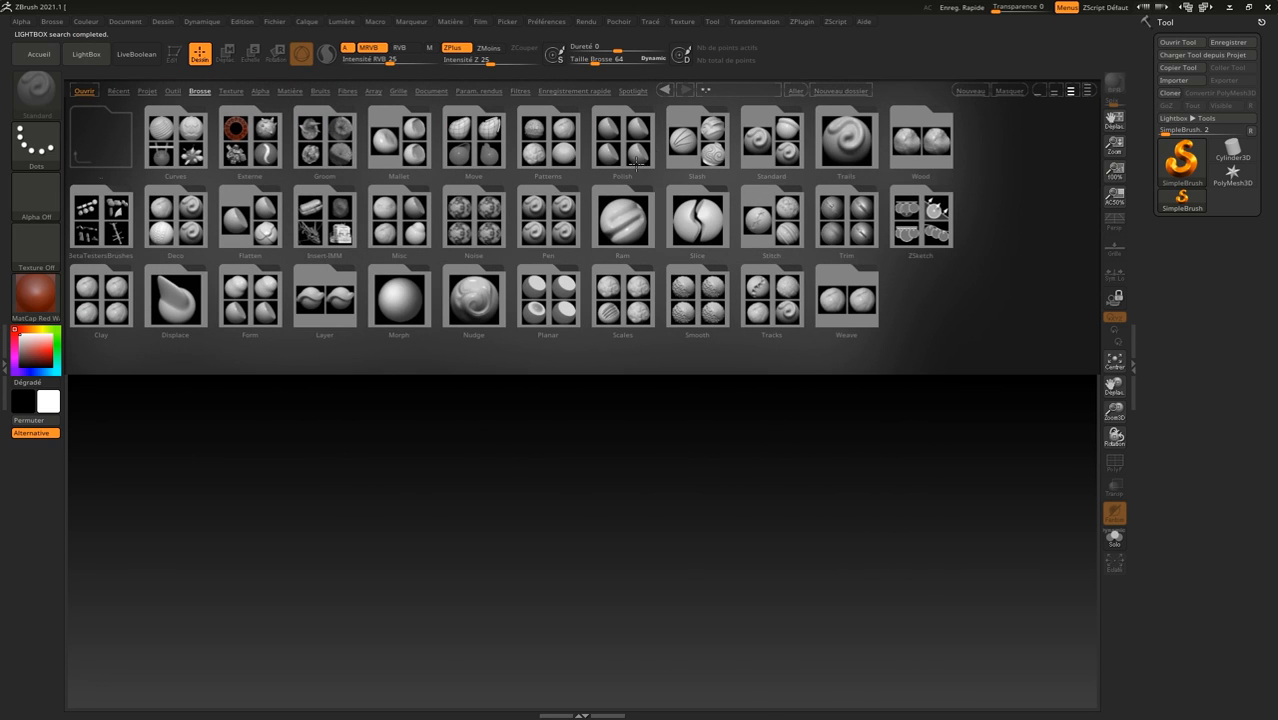
left_click(231, 91)
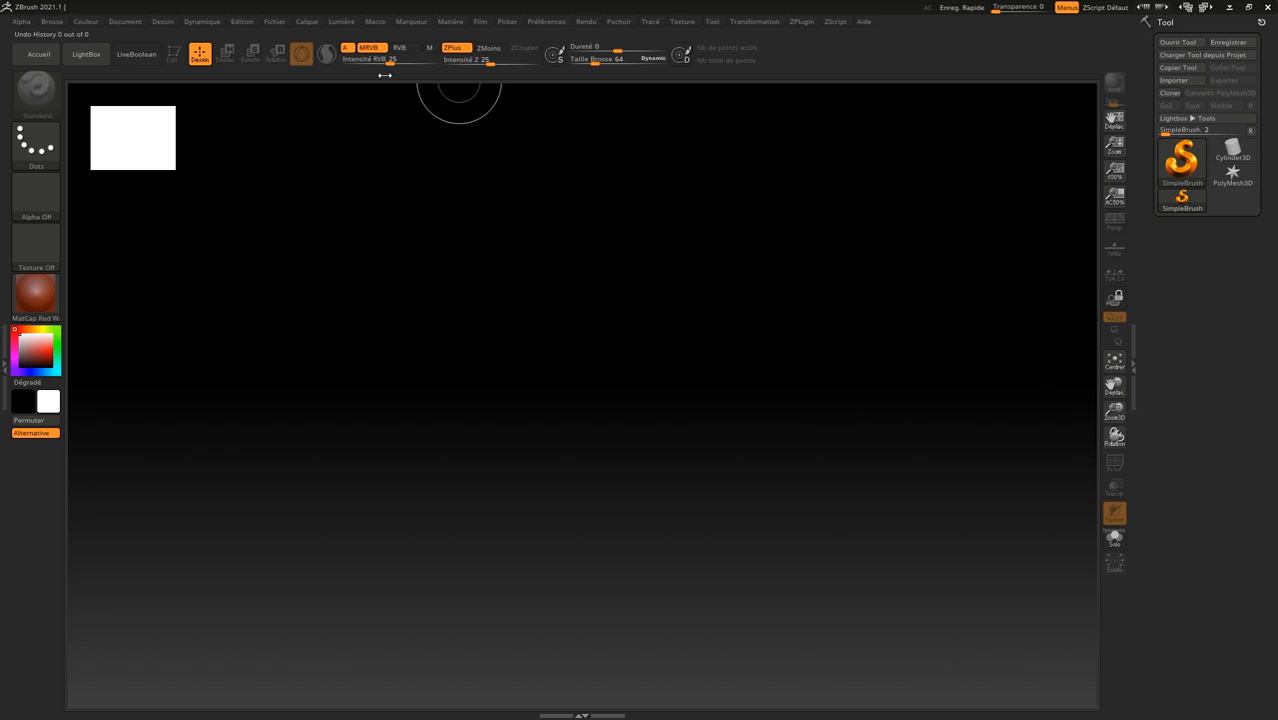
left_click(121, 22)
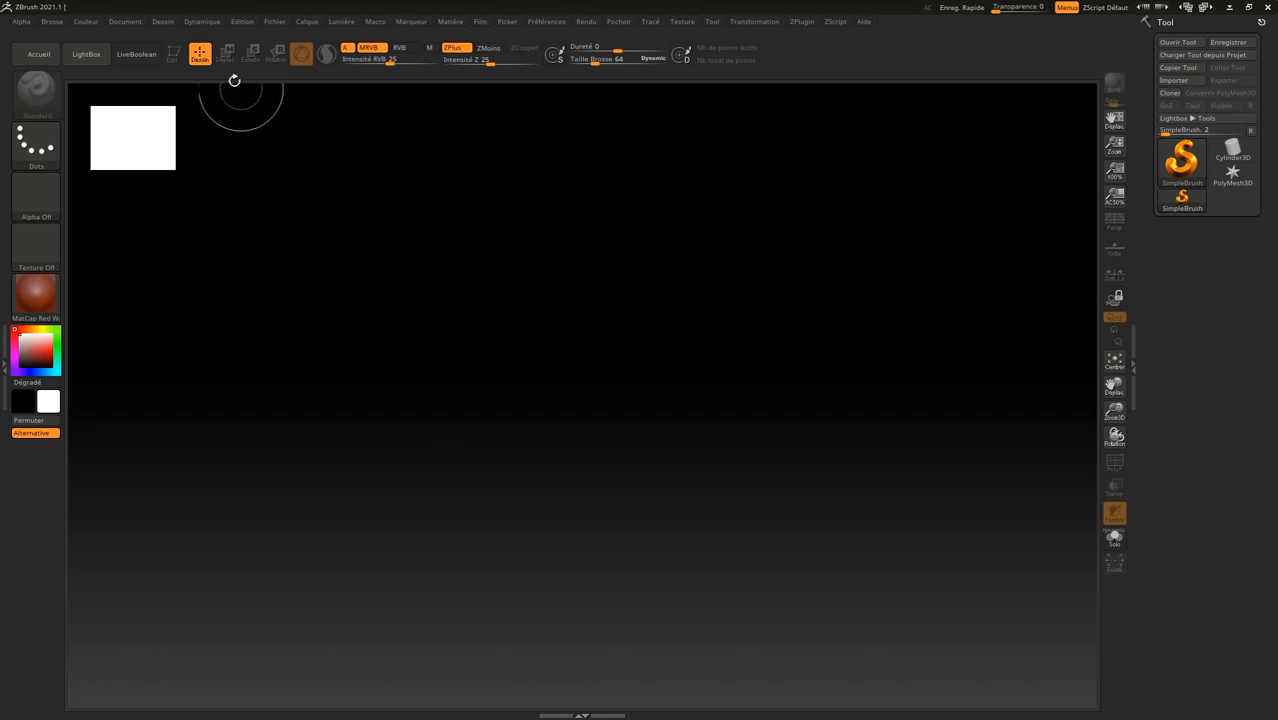
left_click(121, 24)
left_click(175, 296)
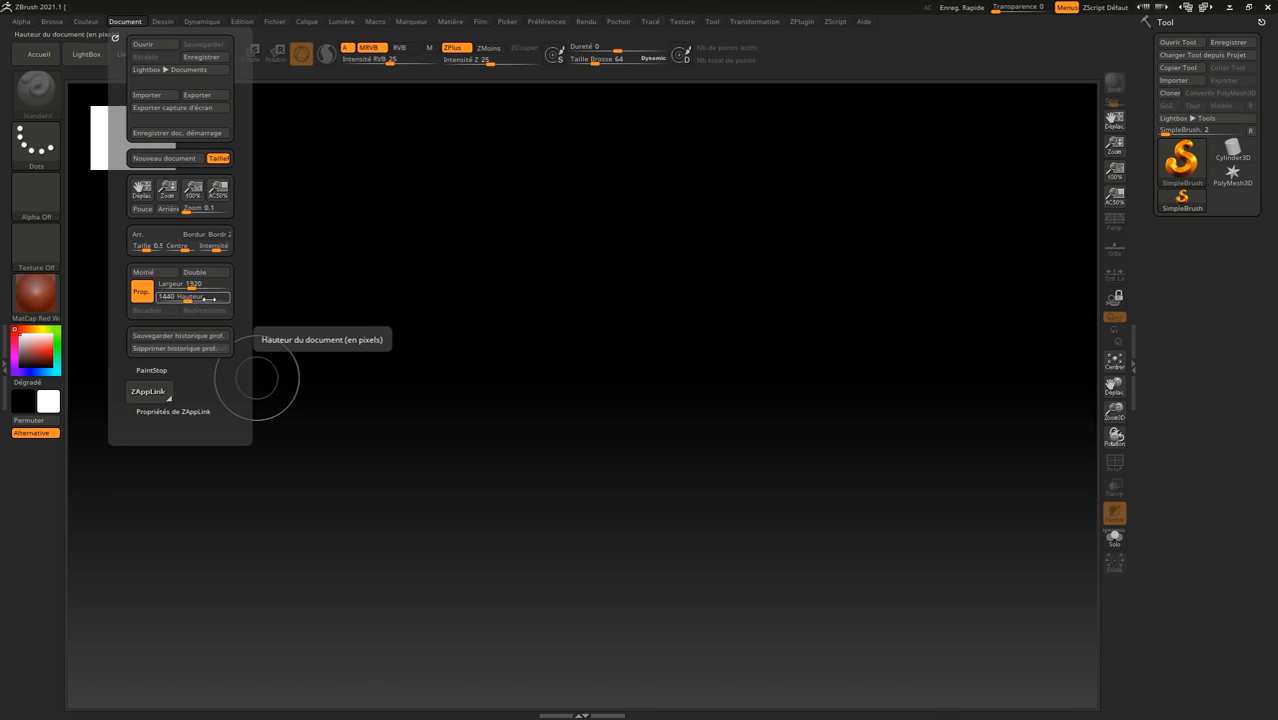
left_click(157, 286)
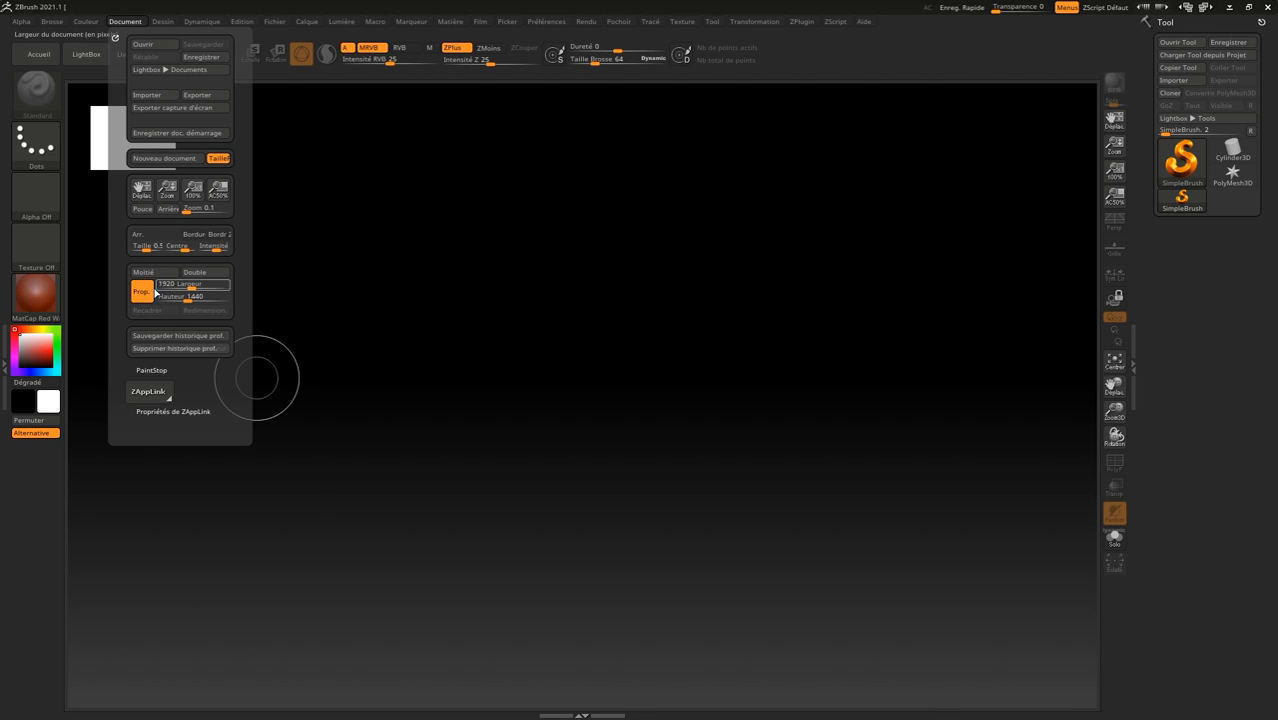
left_click(212, 300)
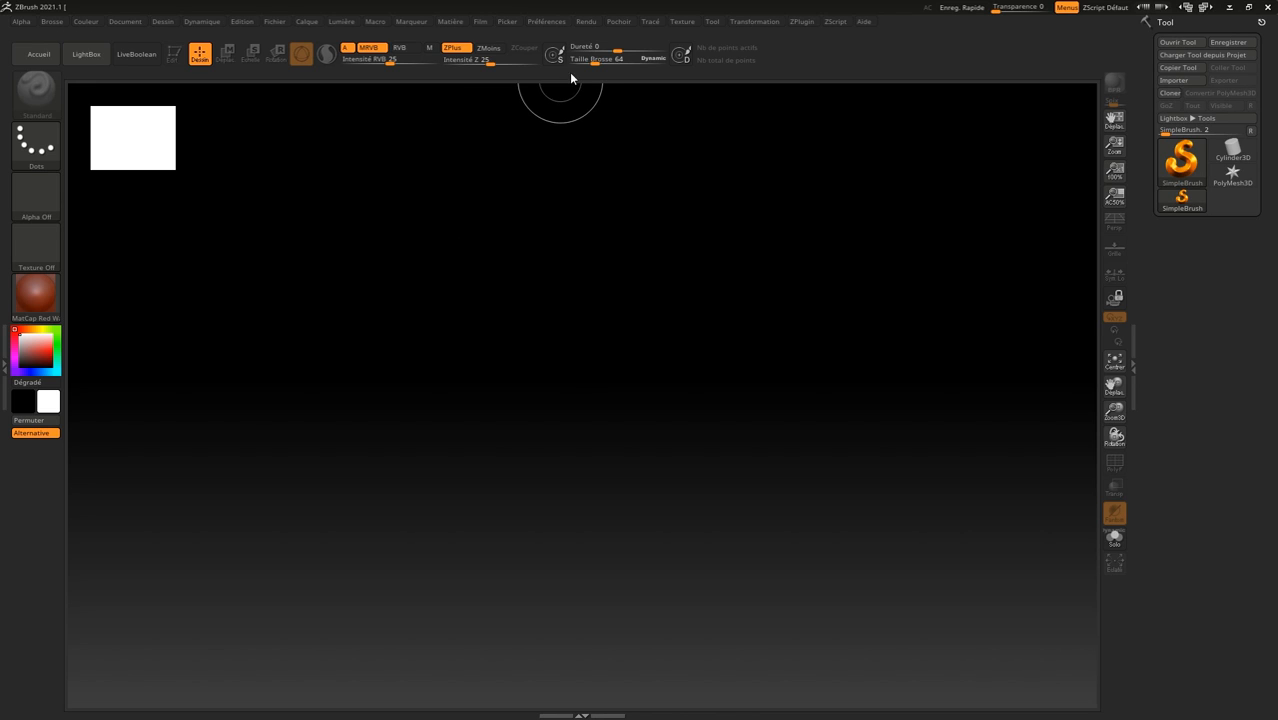
Turn off wide buttons (Boutons larges) in the user interface preferences and review the button size setting
left_click(556, 22)
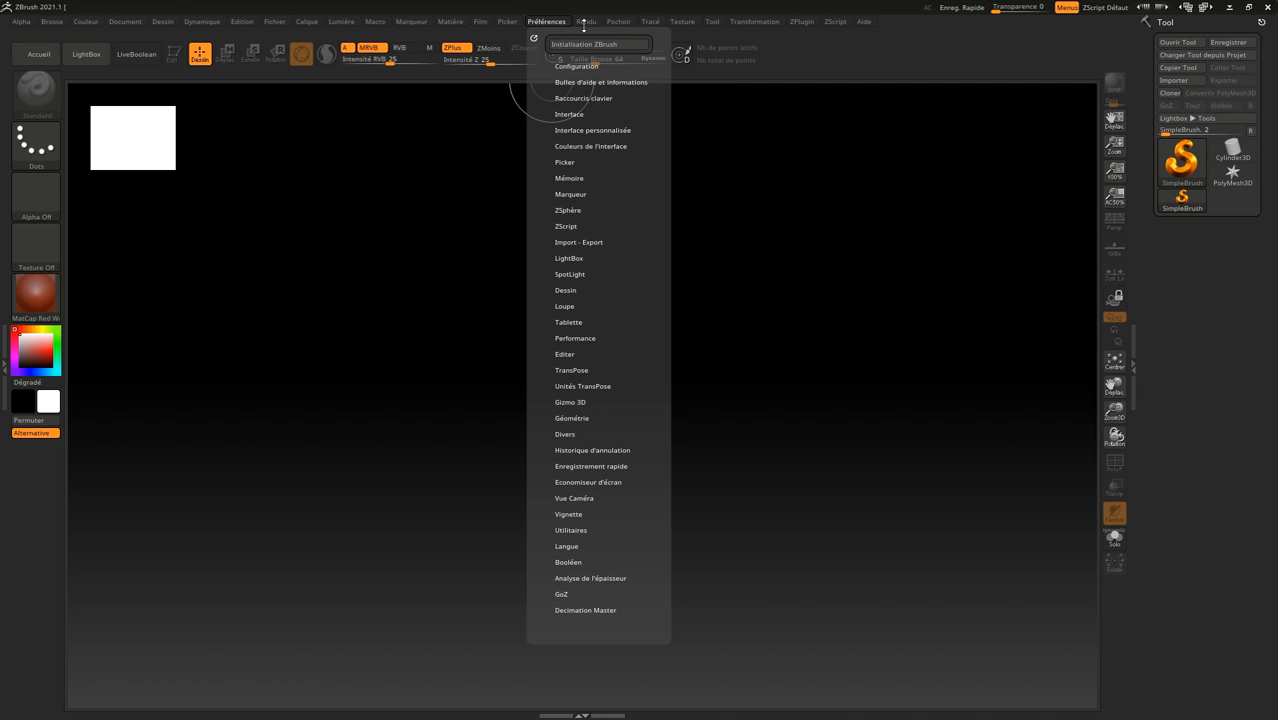
left_click(572, 111)
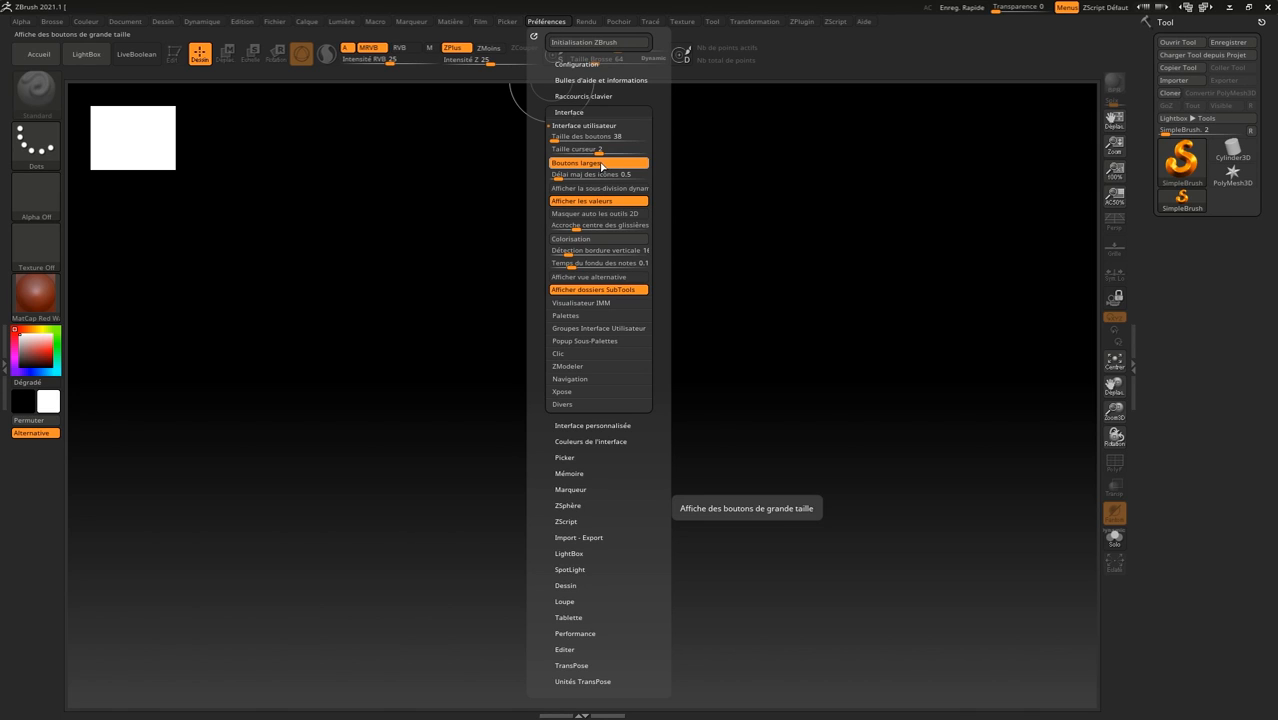
left_click(601, 164)
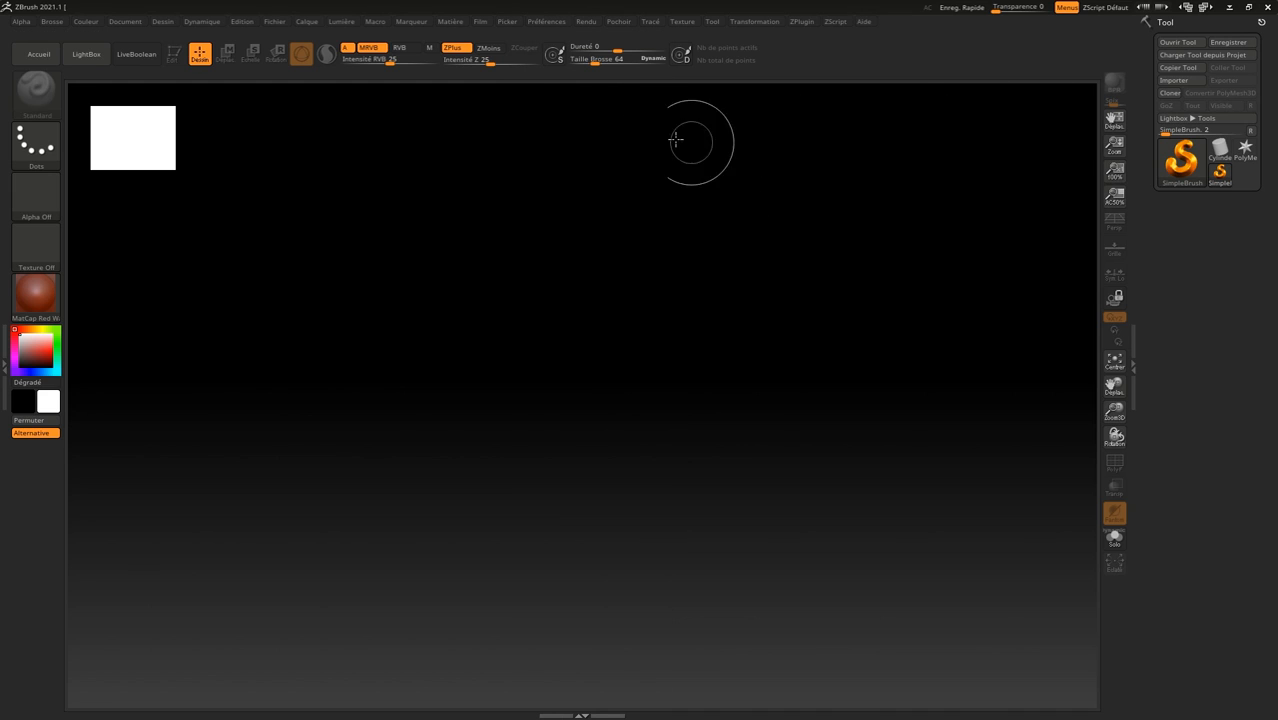
left_click(547, 21)
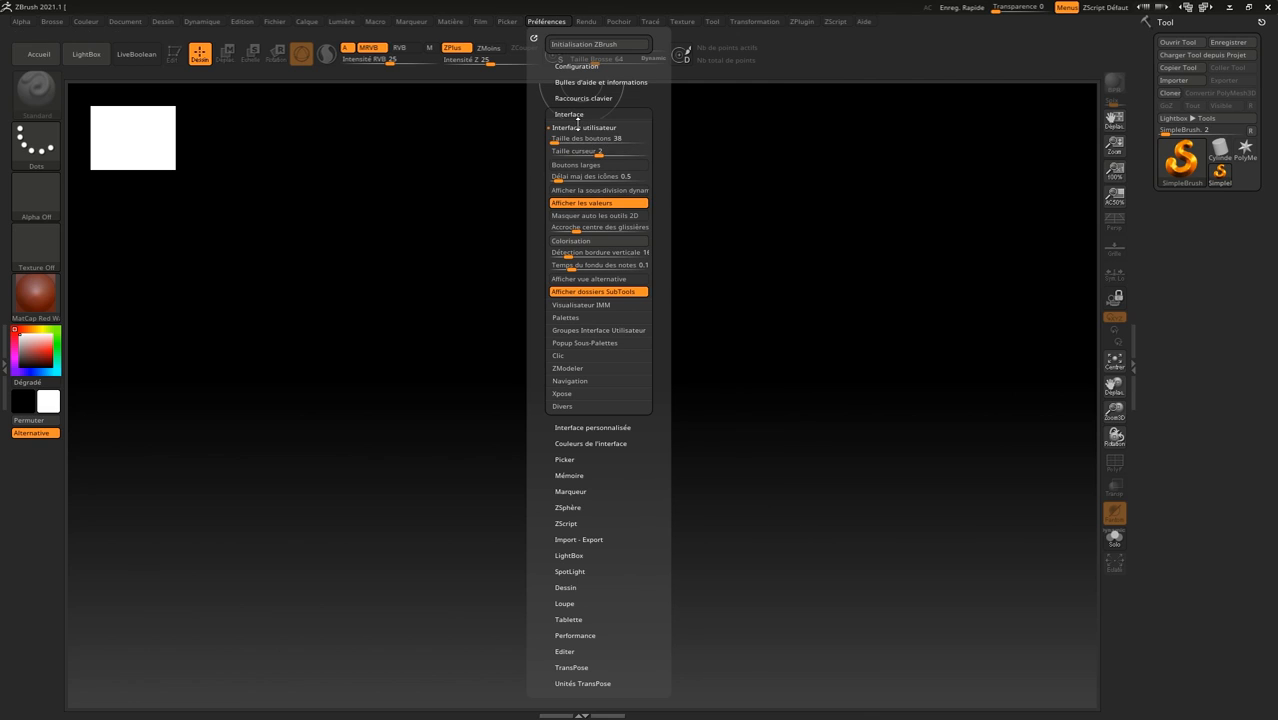
left_click(580, 127)
left_click(590, 128)
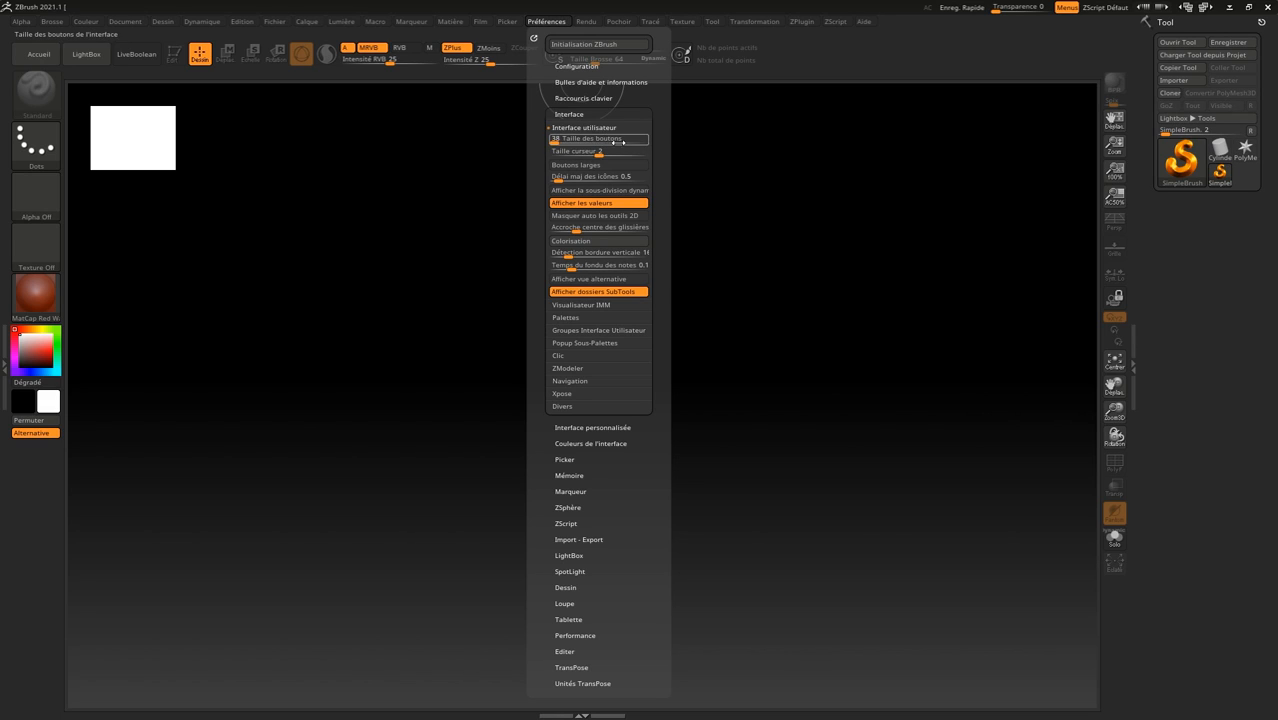
Close ZBrush and relaunch ZBrush 2021.1 from the desktop
left_click(1268, 8)
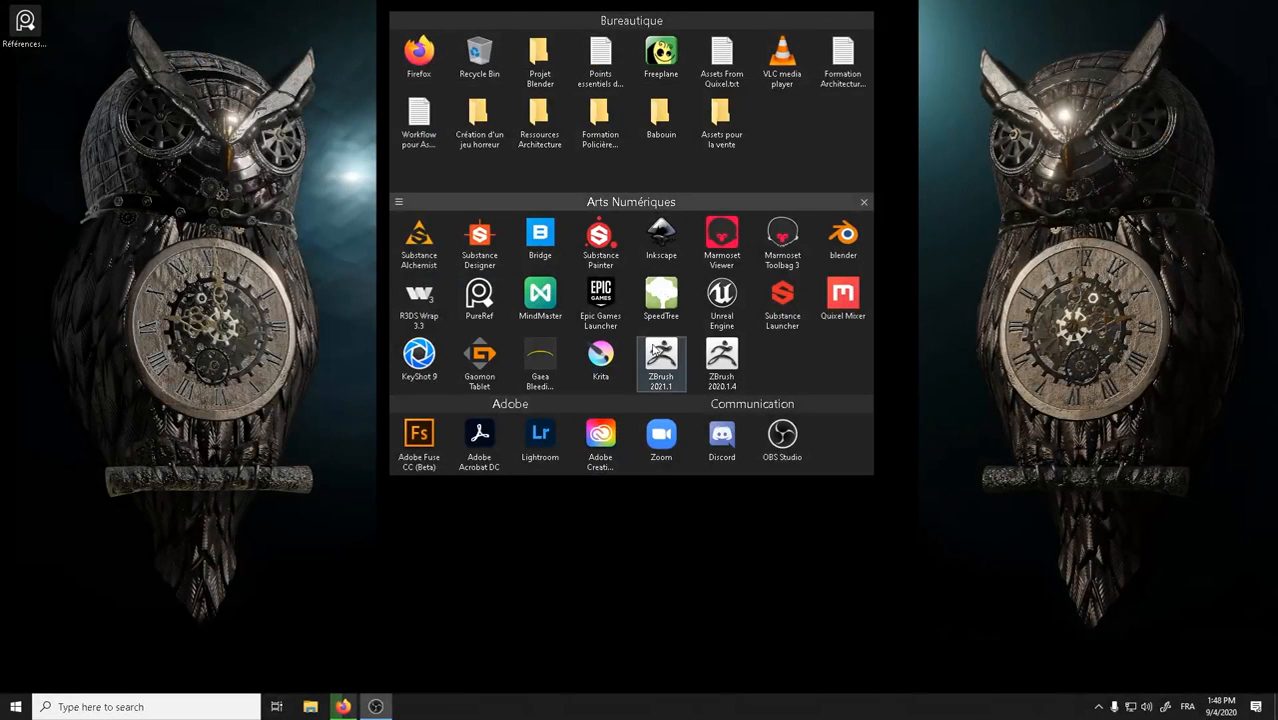
left_click_drag(653, 350, 658, 356)
double_click(661, 362)
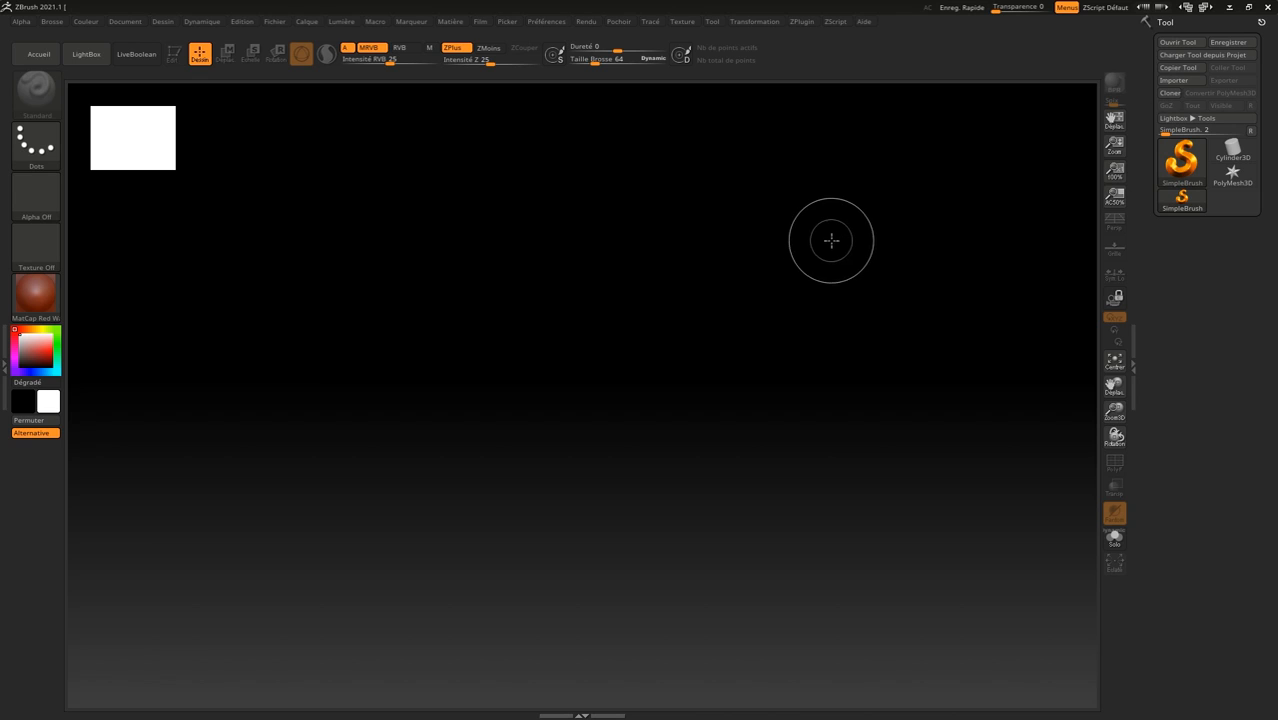
Enable interface customization (Activer la personnalisation) in the configuration preferences
left_click(566, 23)
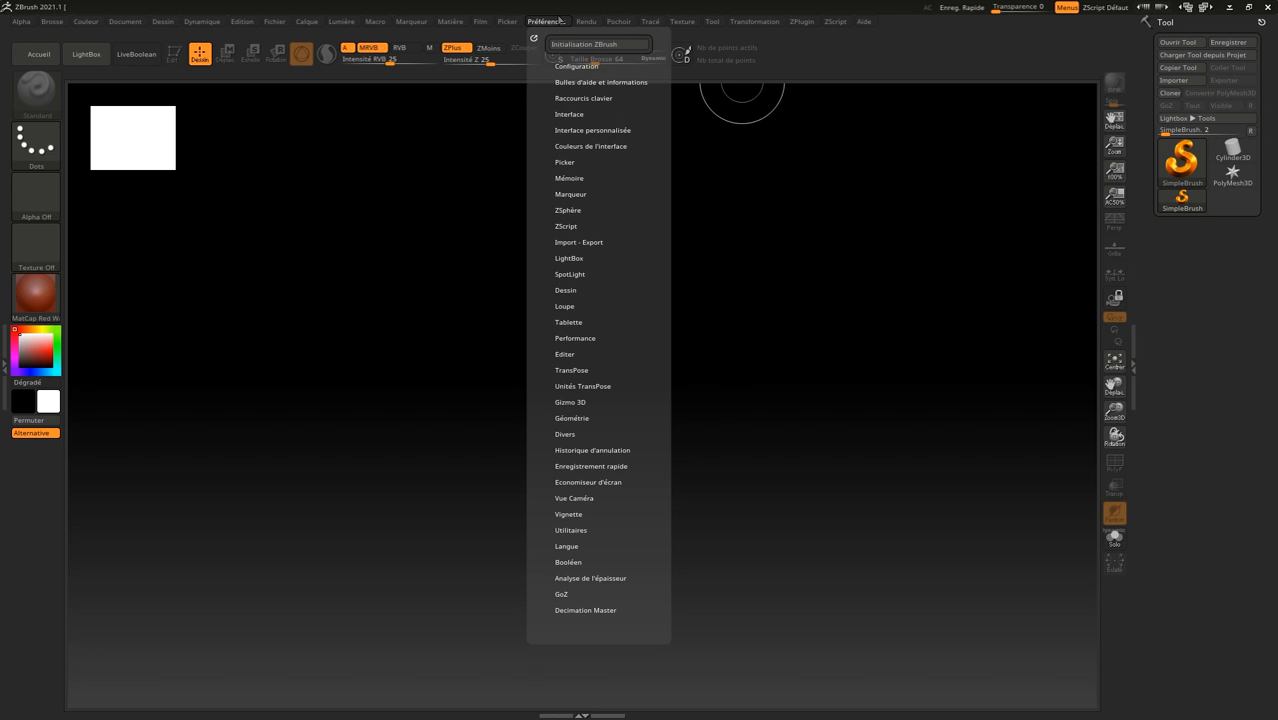
left_click(574, 67)
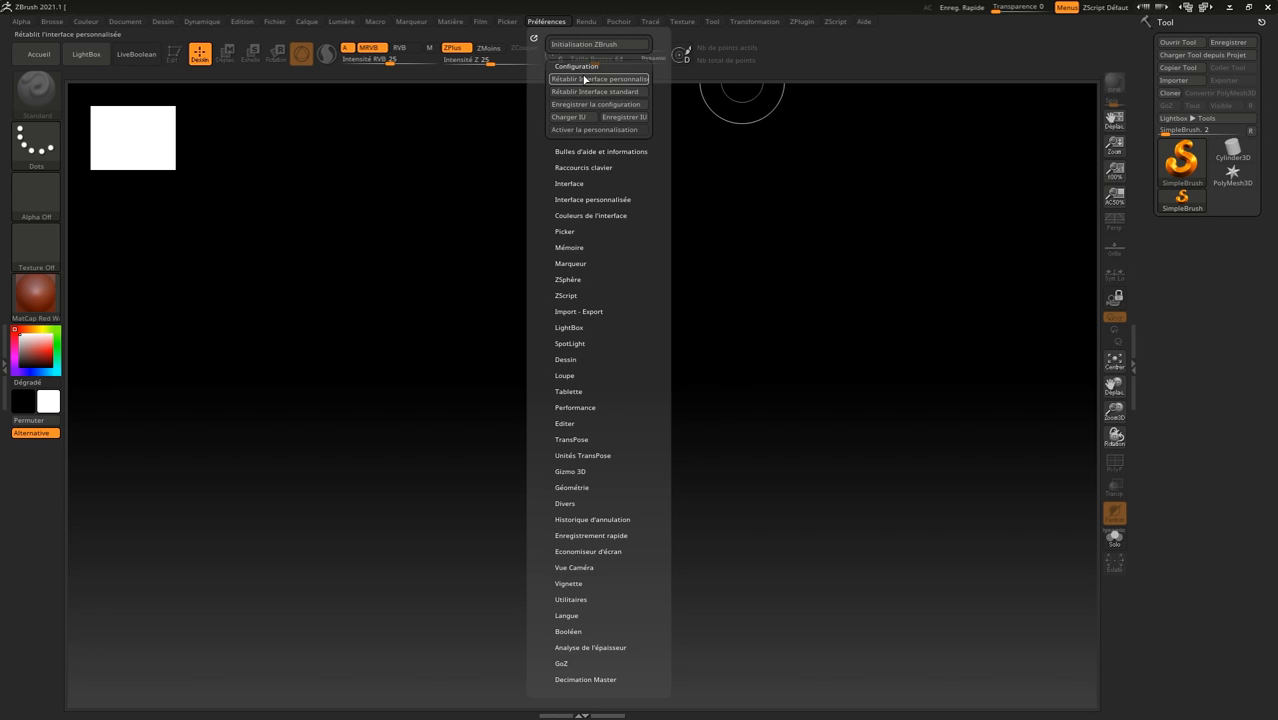
left_click(587, 132)
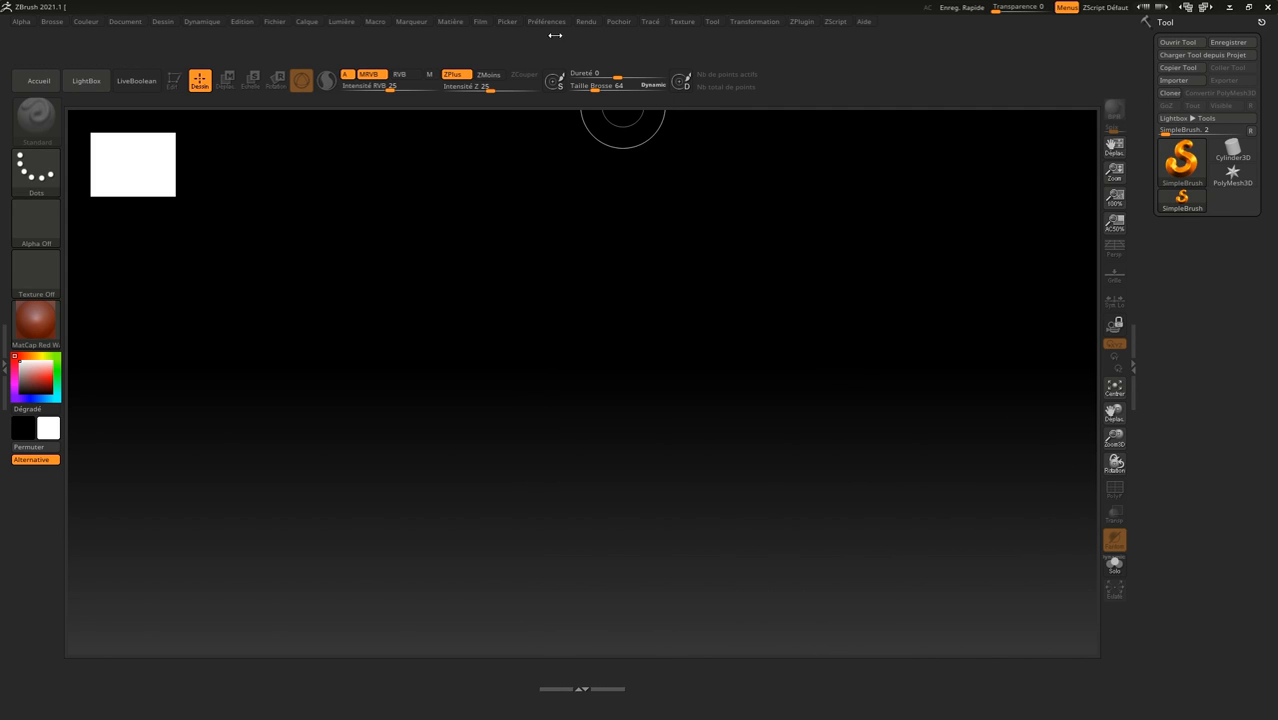
Place copies of the Enregistrer la configuration and Activer la personnalisation controls side by side in the shelf above the canvas
left_click(548, 21)
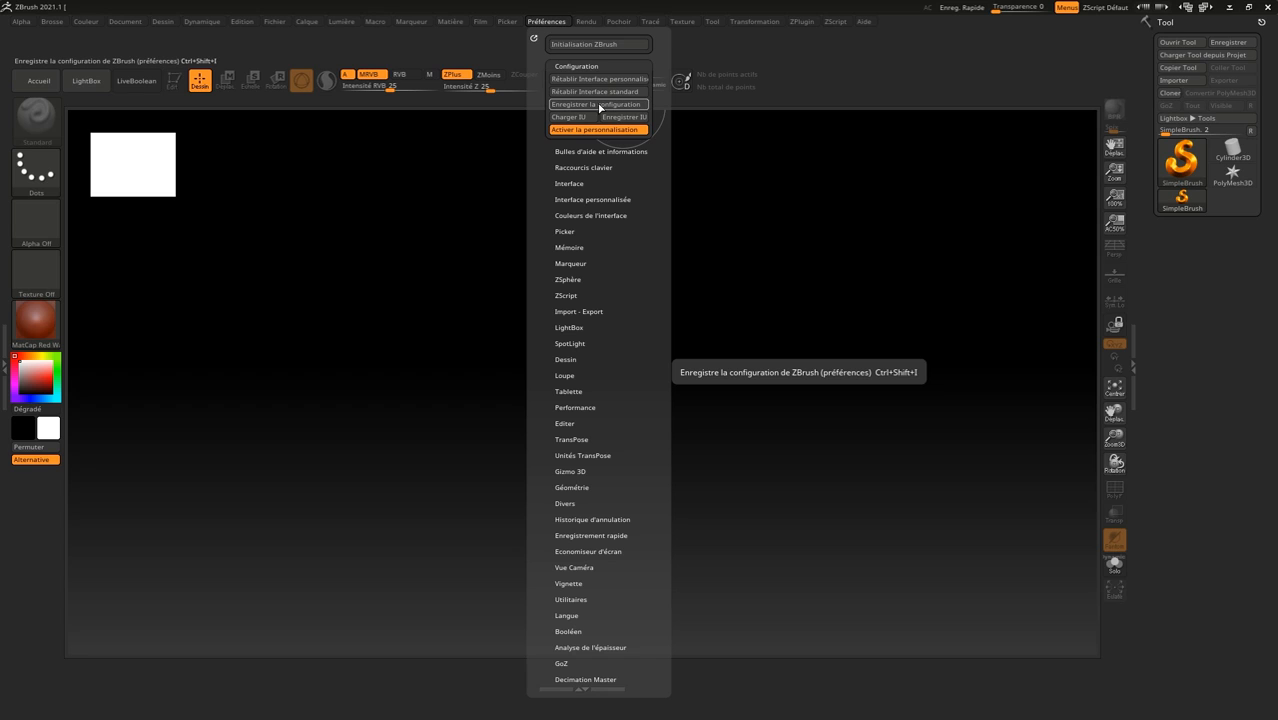
key("ctrl")
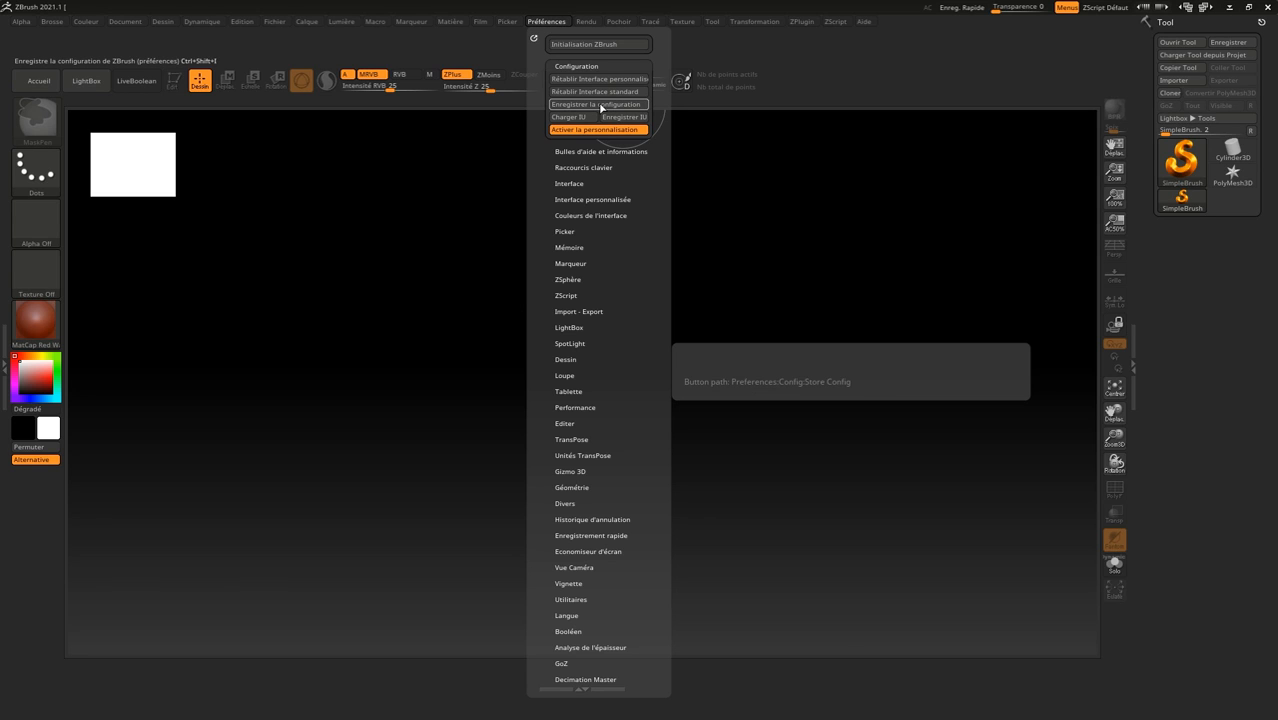
left_click_drag(601, 107, 407, 35, "ctrl+alt")
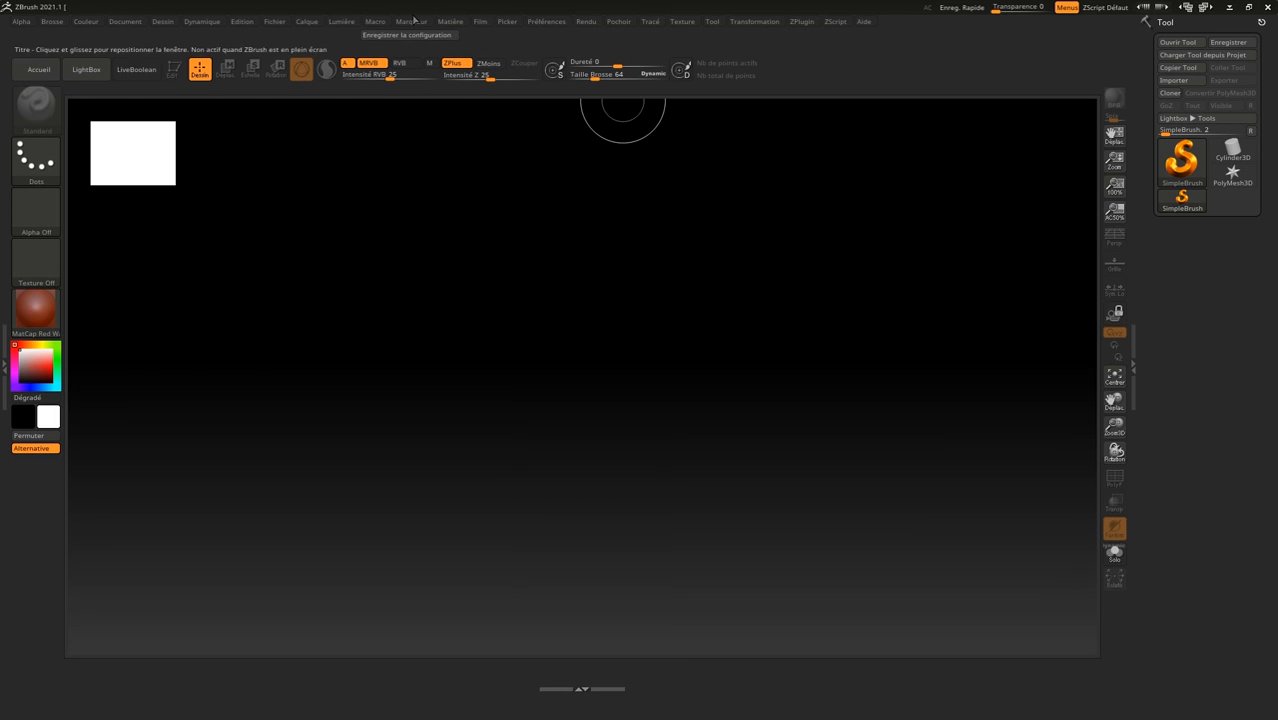
left_click(549, 22)
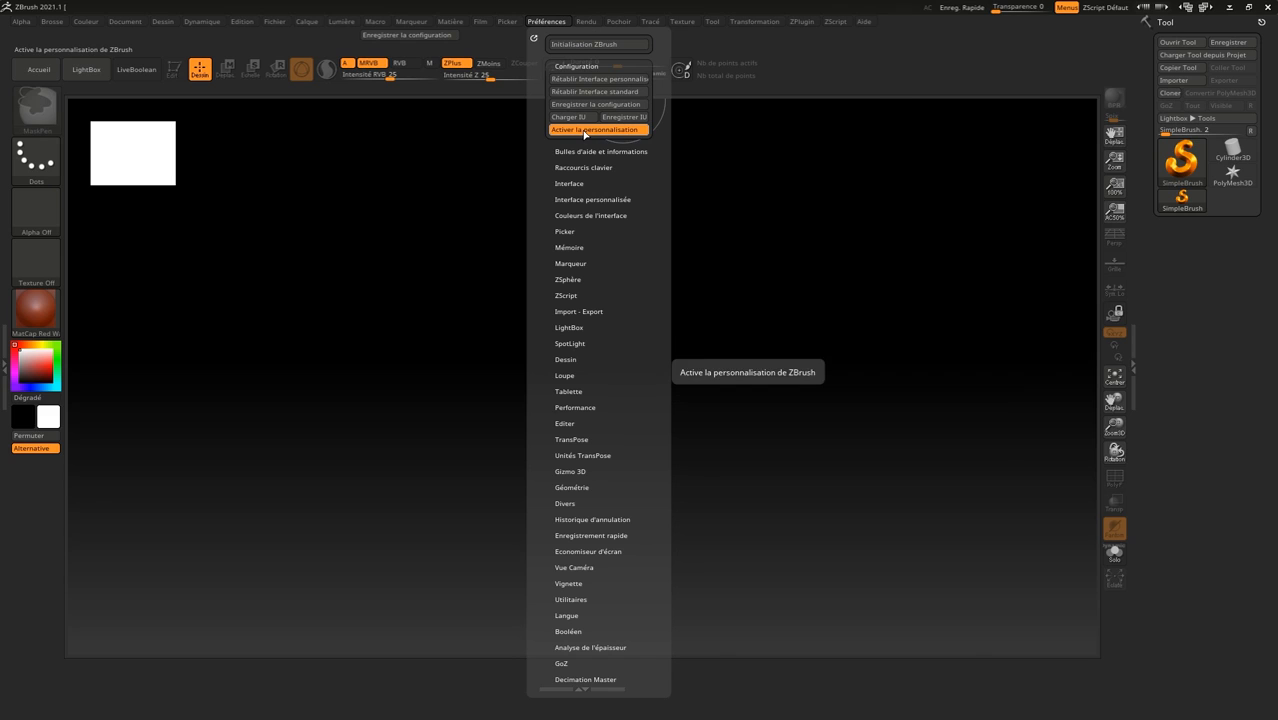
left_click_drag(583, 133, 500, 44, "ctrl+alt")
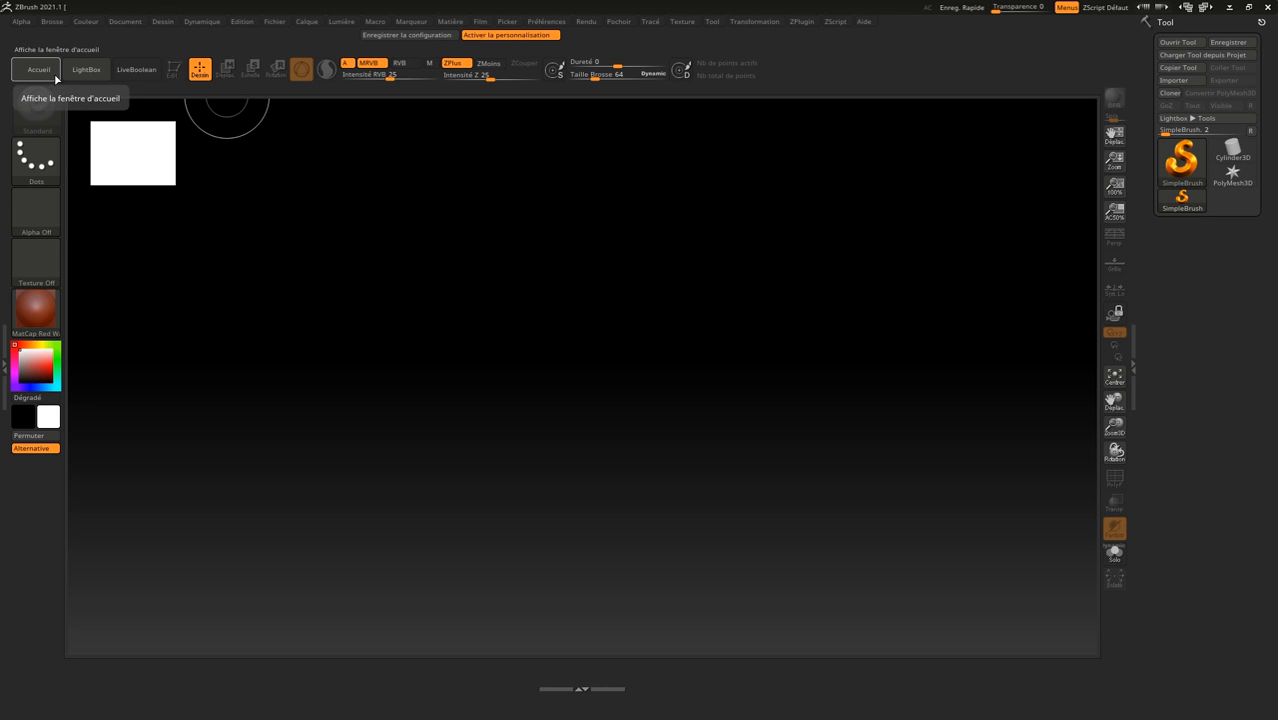
Remove the Accueil, LightBox and LiveBoolean controls from the shelf above the canvas
key("ctrl")
left_click(44, 70)
left_click_drag(65, 79, 227, 176, "ctrl+alt")
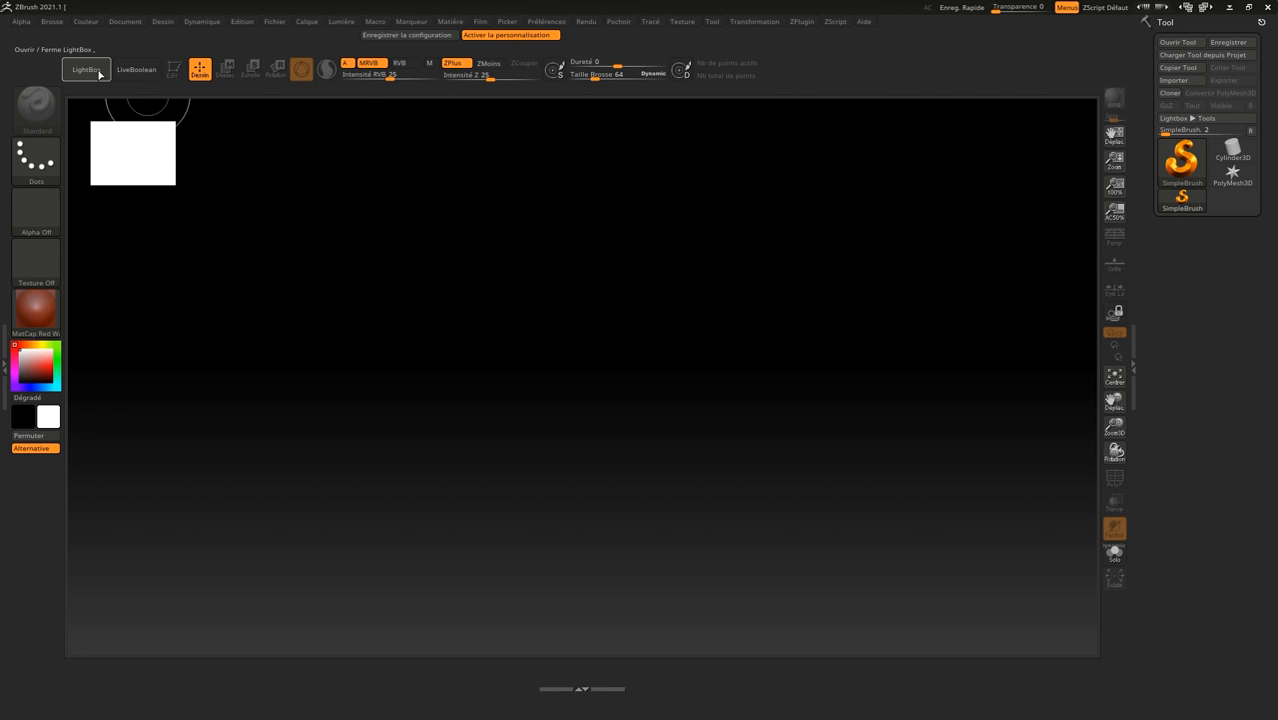
left_click_drag(96, 72, 298, 191, "ctrl+alt")
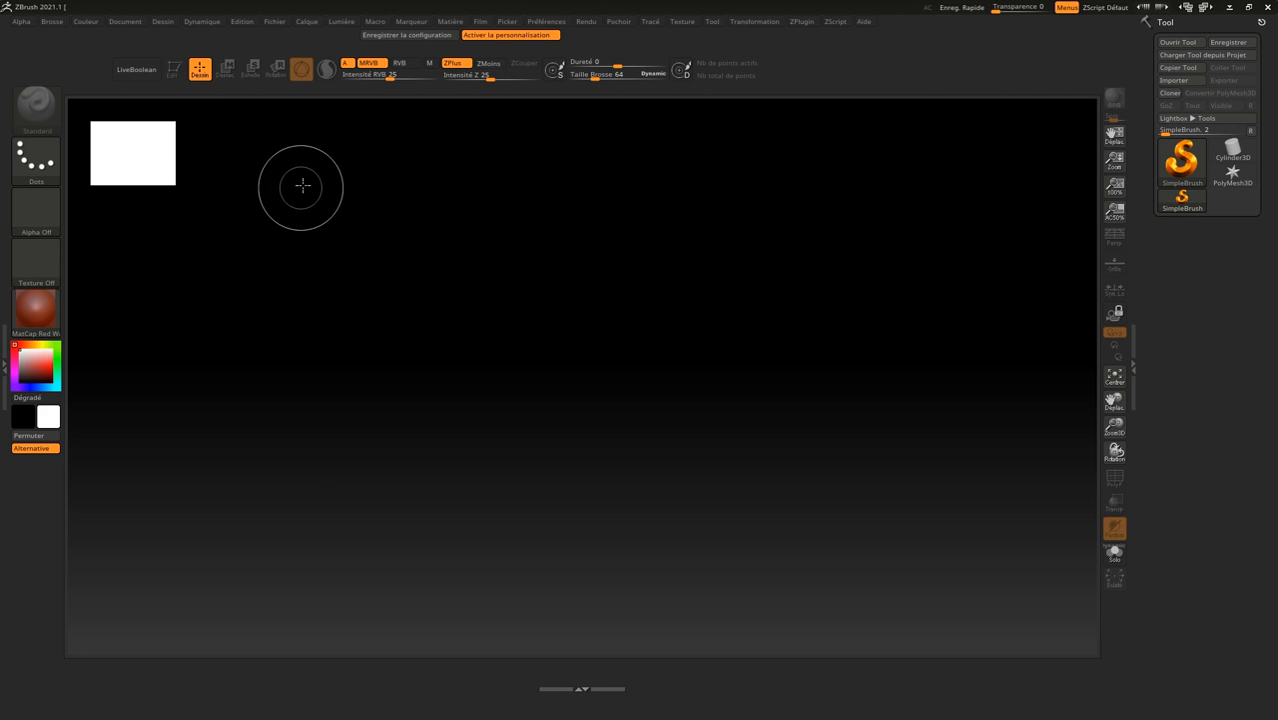
left_click_drag(156, 82, 271, 300, "ctrl+alt")
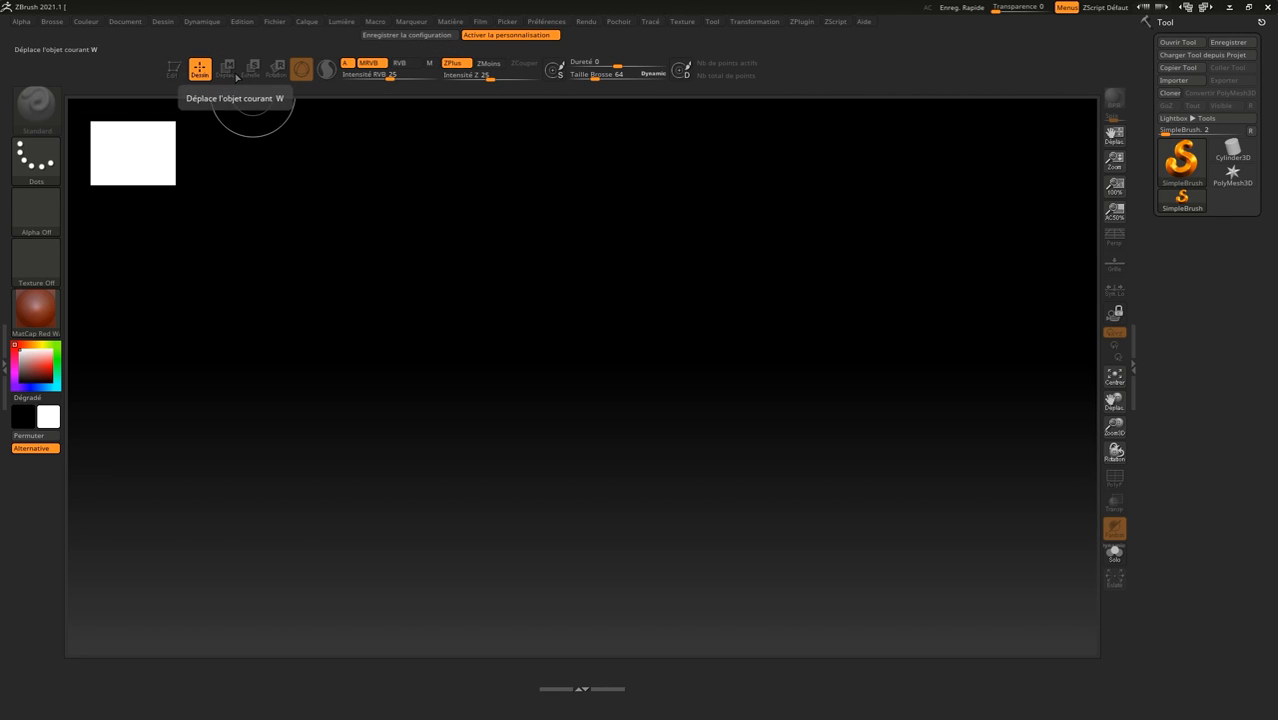
Remove the move, scale and rotate controls and the two brush-size memory controls (S and D) from the shelf above the canvas
left_click_drag(230, 72, 254, 107, "ctrl+alt")
left_click_drag(282, 172, 278, 168, "ctrl+alt")
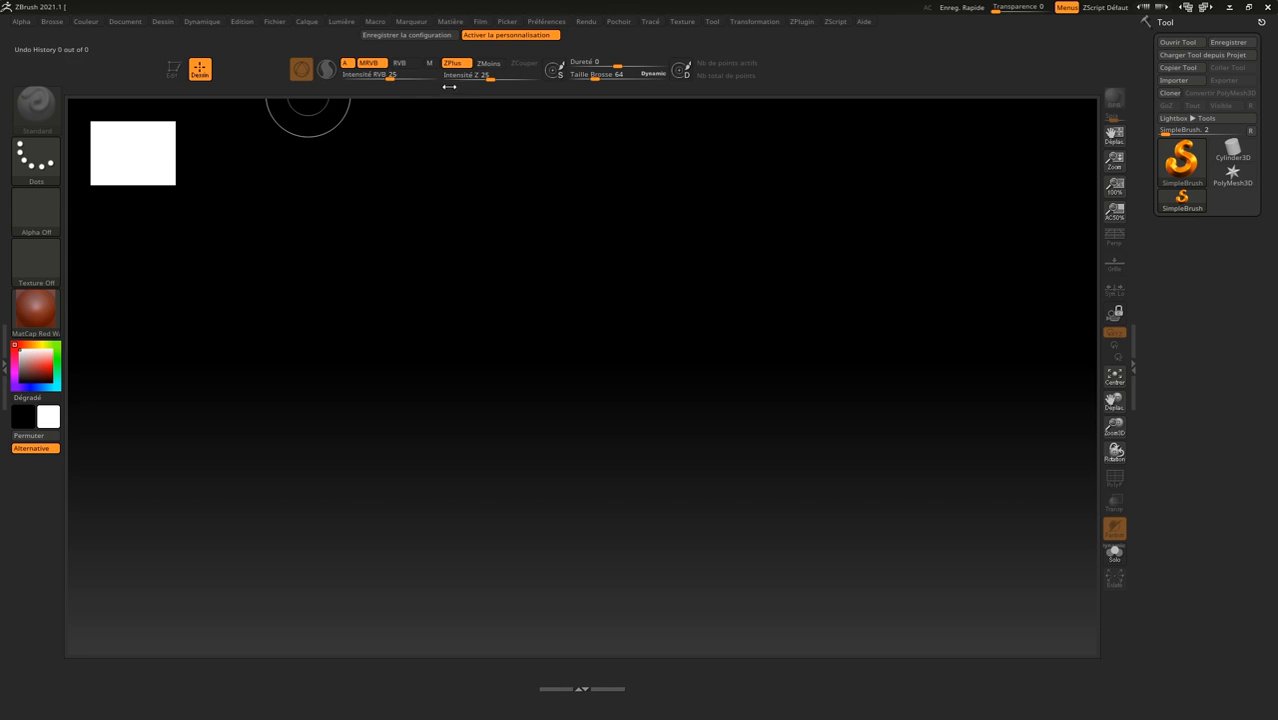
left_click(583, 73)
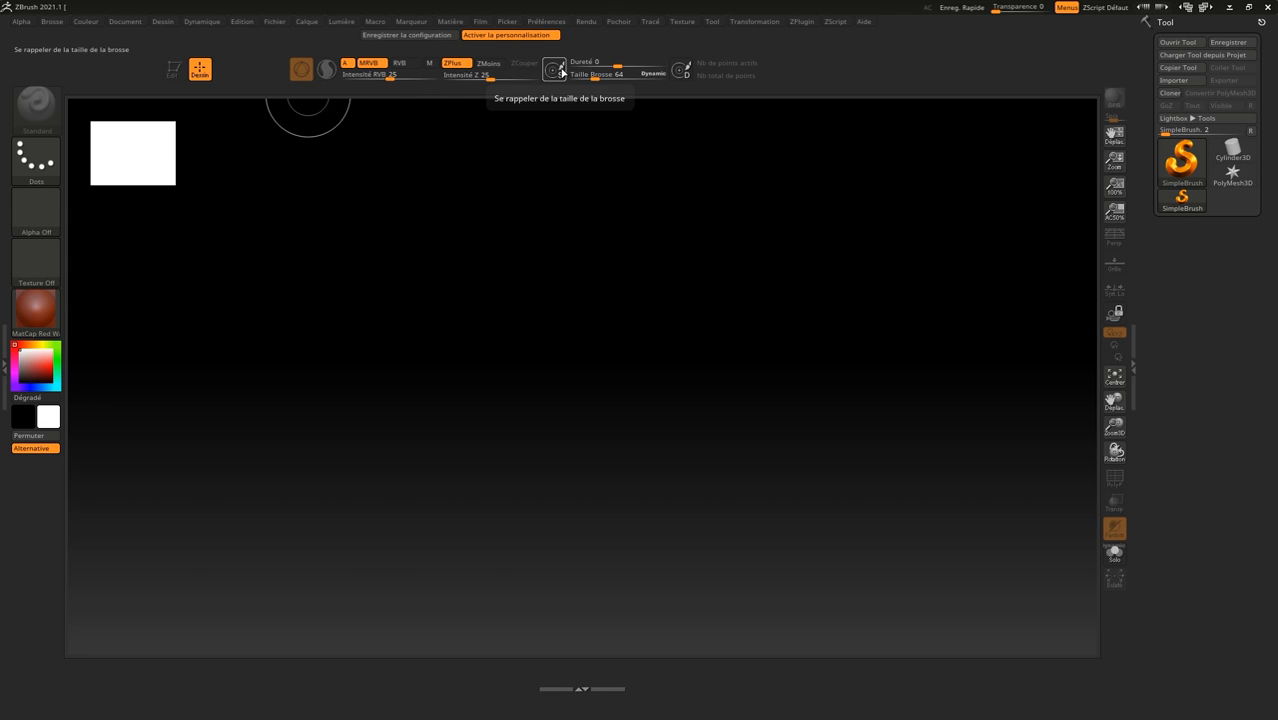
key("ctrl")
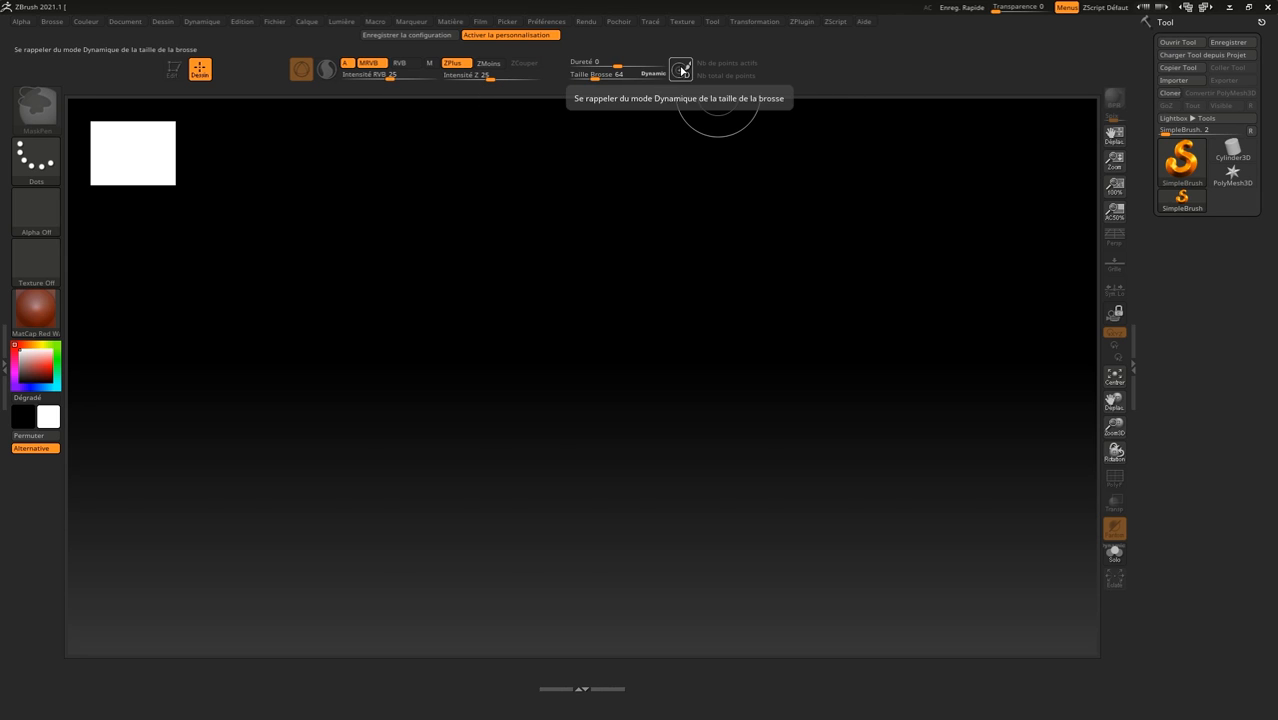
left_click_drag(683, 70, 678, 145, "ctrl+alt")
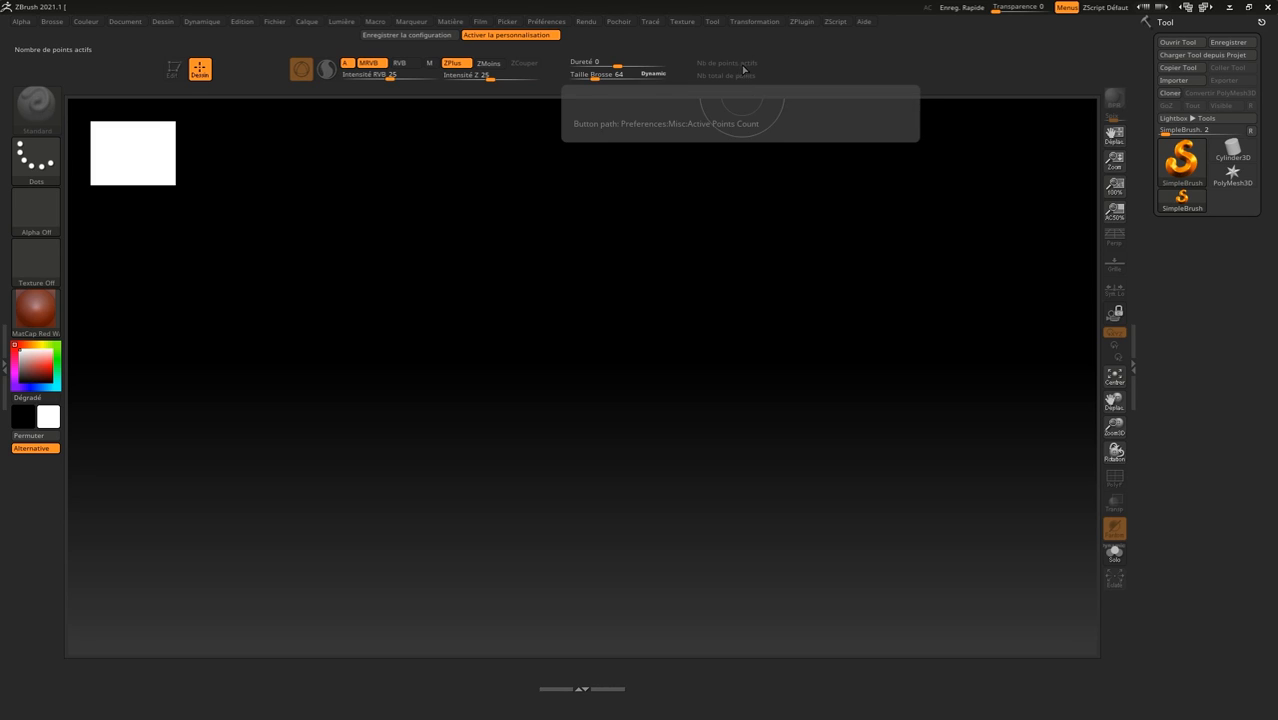
Move the active points counter to the shelf below the canvas and take the total points counter off the upper shelf
left_click_drag(745, 65, 745, 76, "ctrl+alt")
left_click_drag(943, 564, 984, 665, "ctrl+alt")
mouse_move(1064, 667)
left_mouse_down("ctrl+alt")
mouse_move(1080, 669)
mouse_move(1004, 668)
left_mouse_up("ctrl+alt")
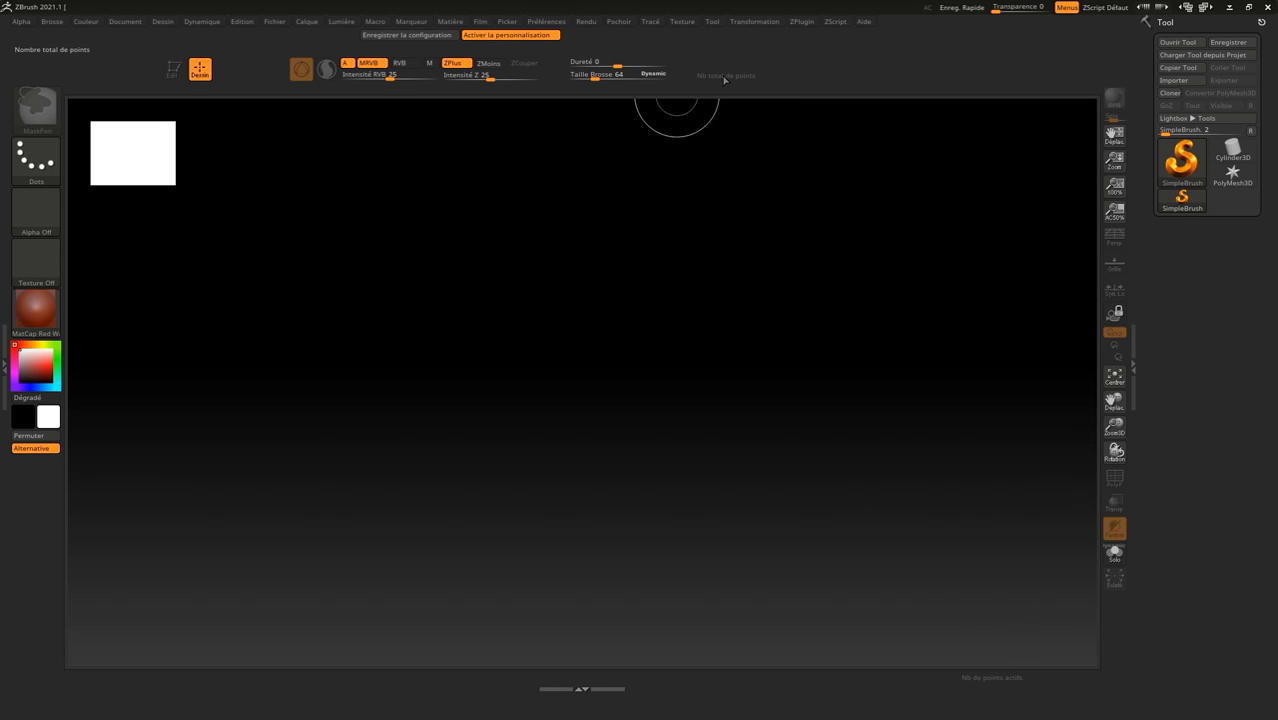
left_click_drag(974, 648, 993, 693, "ctrl+alt")
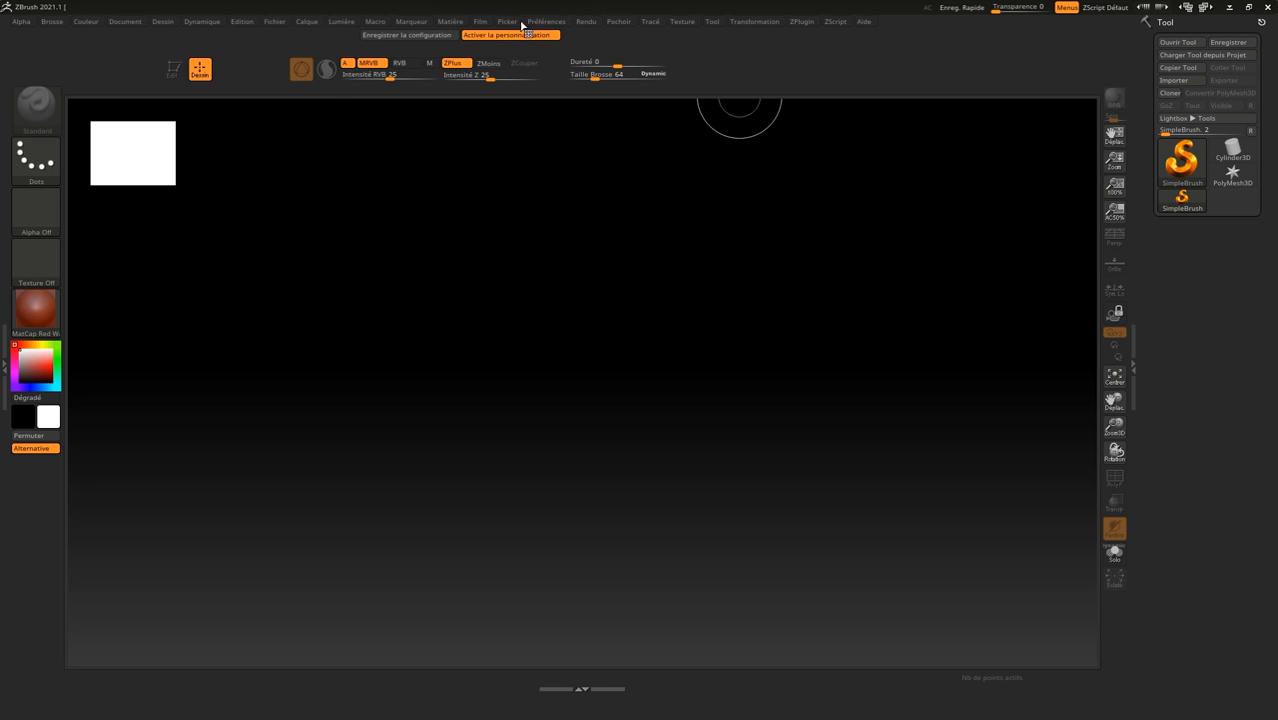
Add the total points counter (Nb total de points) from the Divers preferences beneath the active points counter below the canvas
left_click(546, 21)
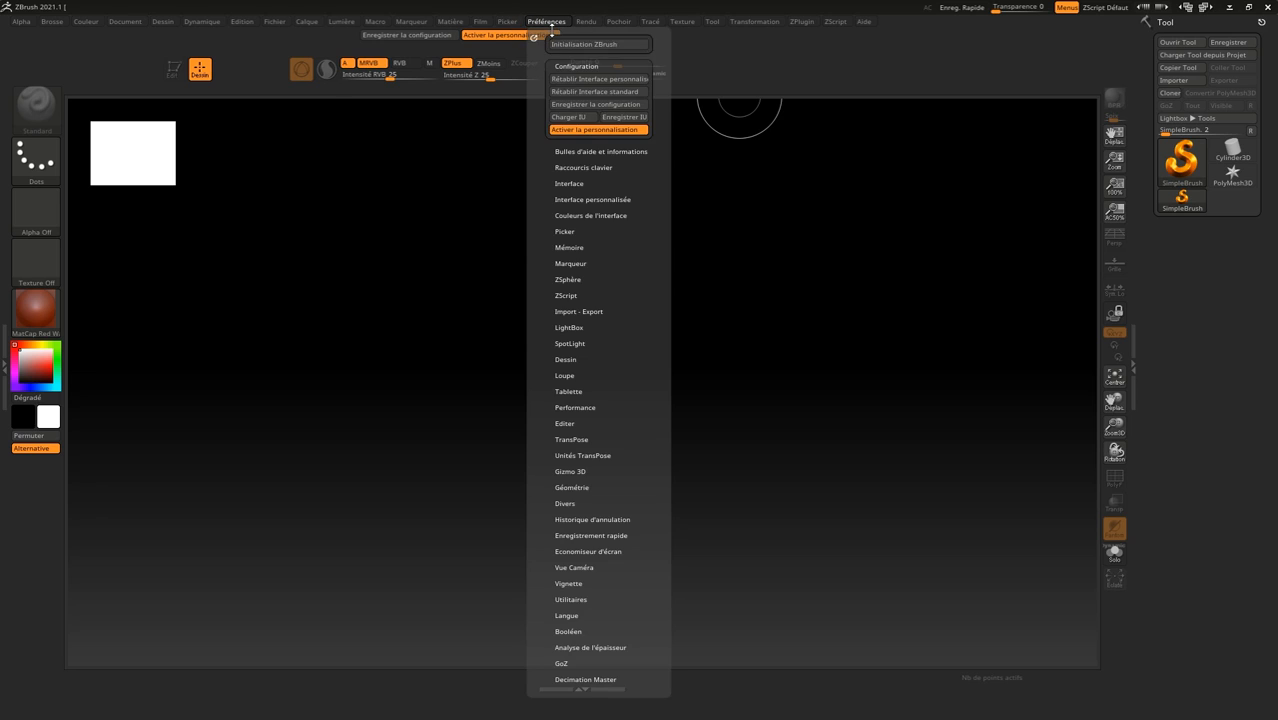
left_click(572, 503)
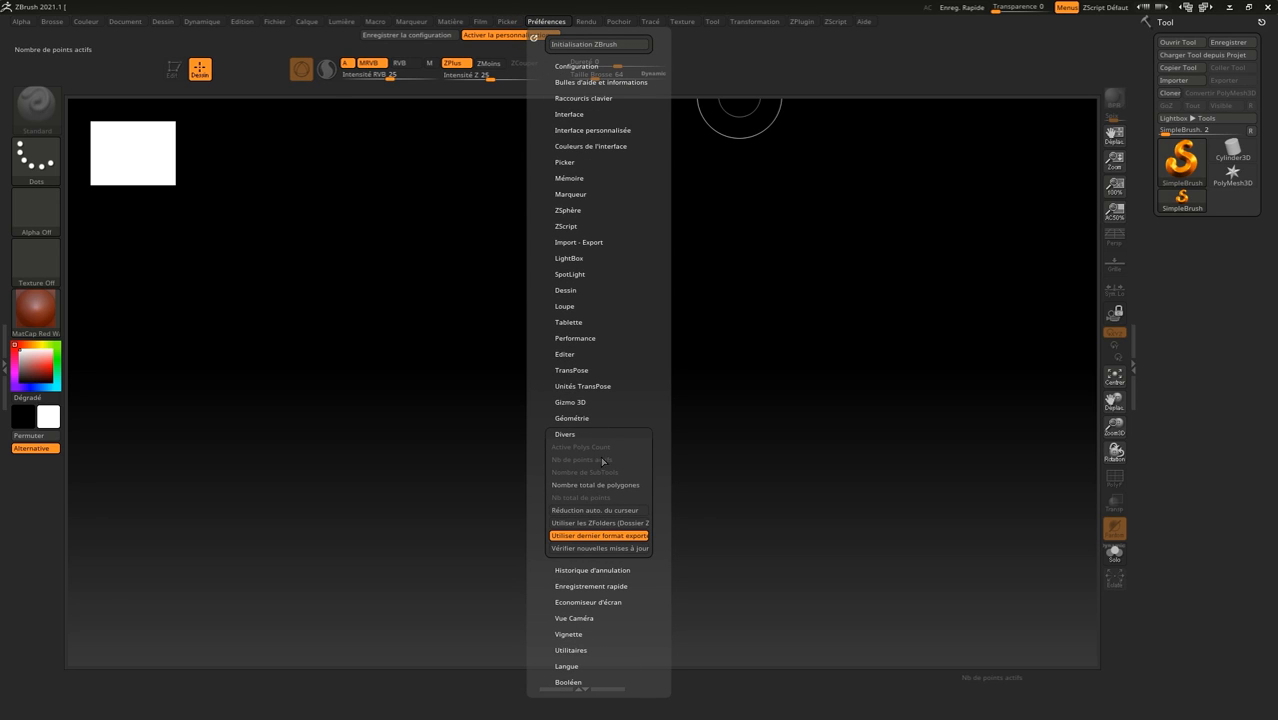
key("ctrl")
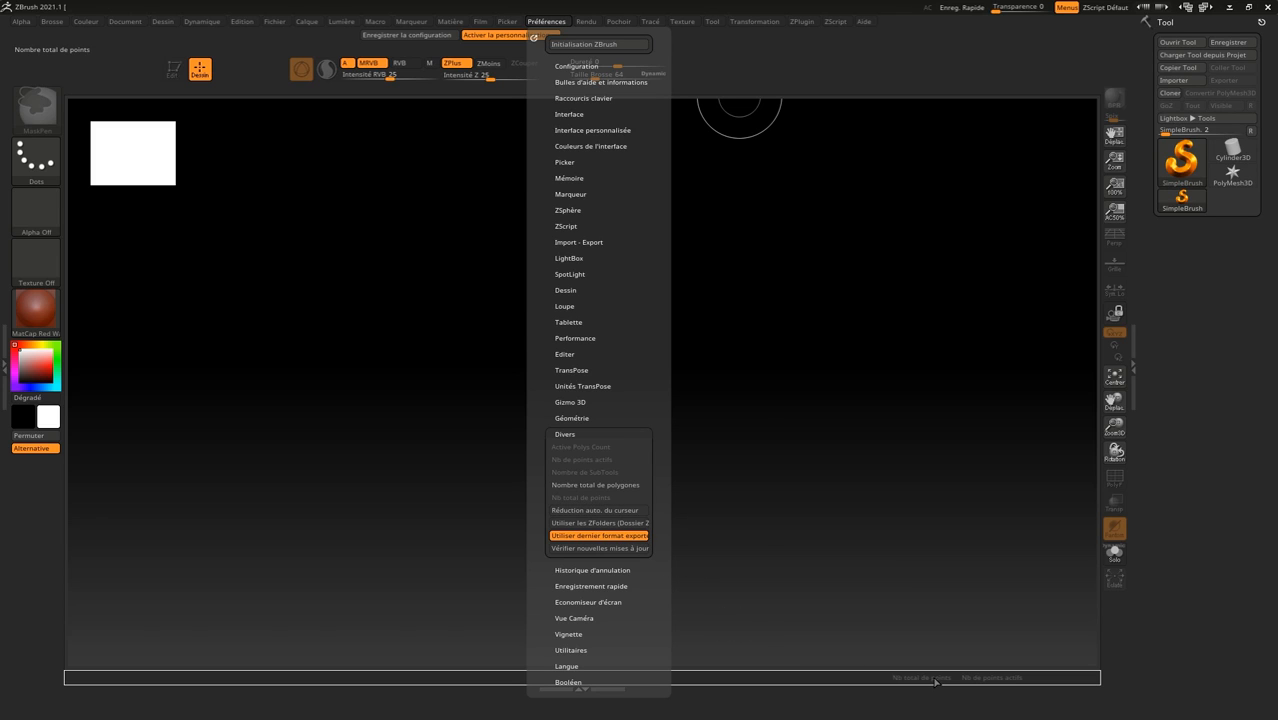
left_click_drag(936, 684, 997, 683, "ctrl+alt")
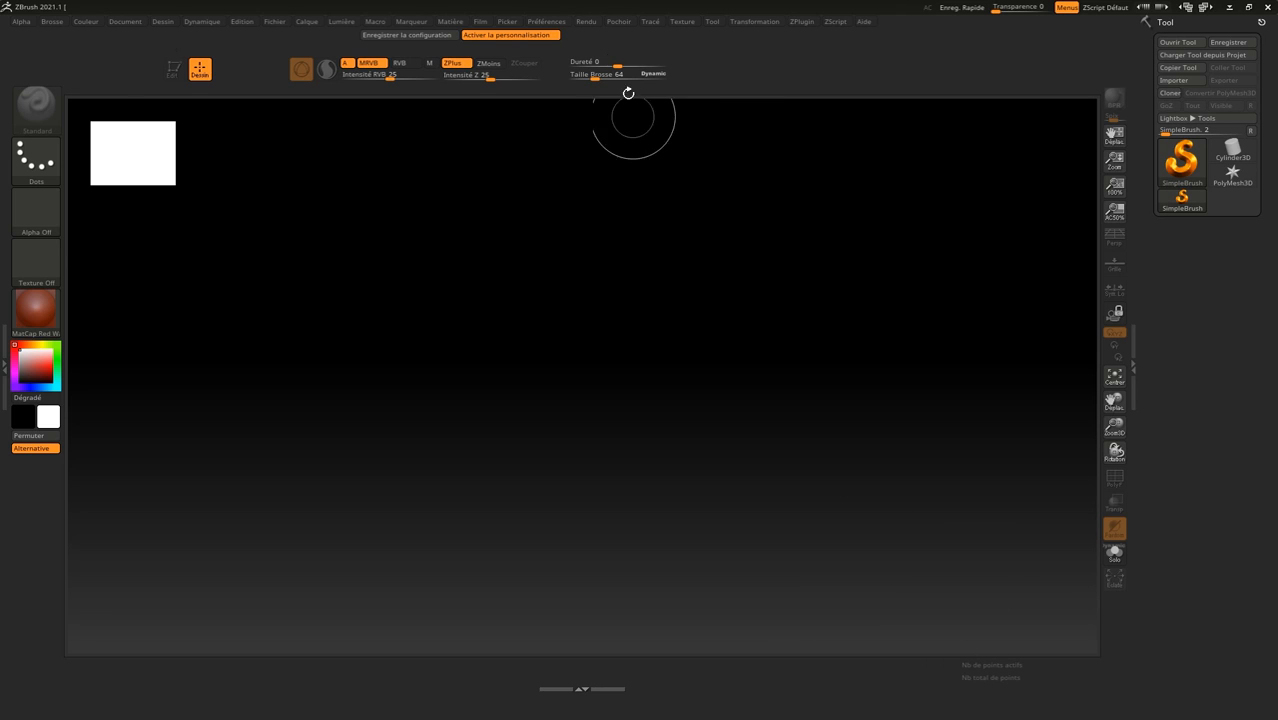
left_click(549, 22)
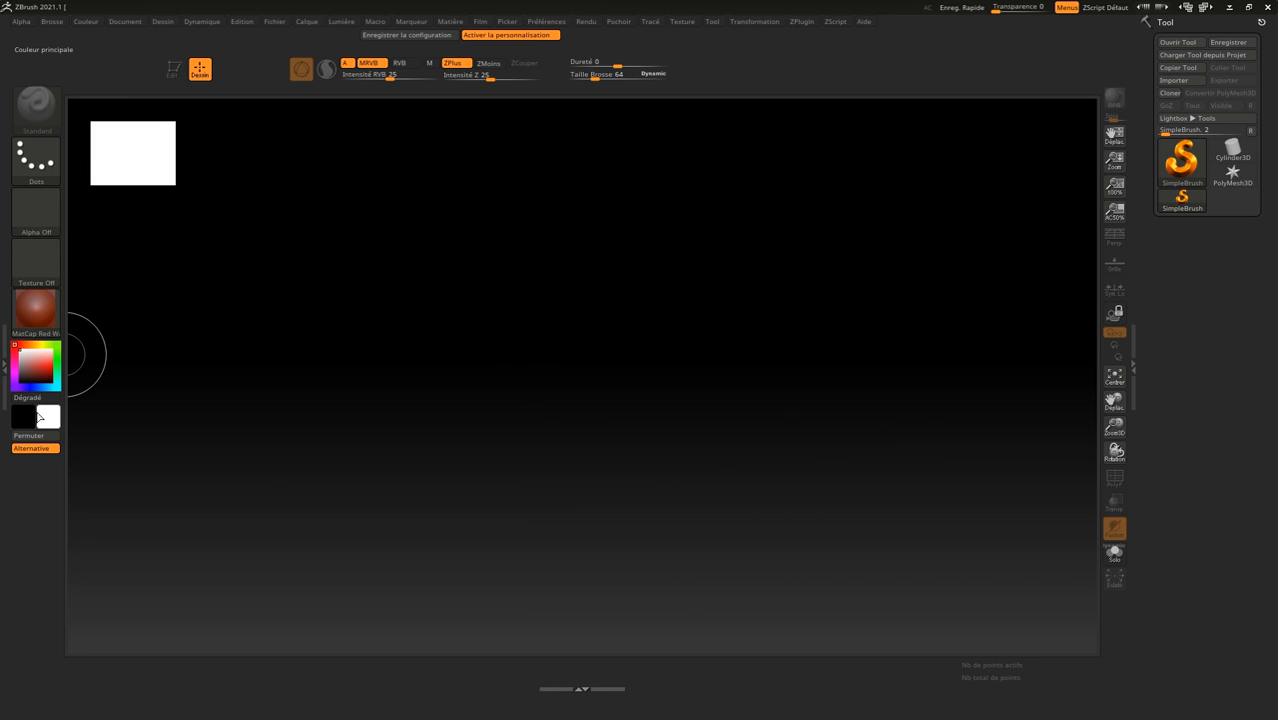
Remove the material, texture, alpha, stroke and brush selectors from the shelf beside the canvas, keeping the color controls
key("ctrl")
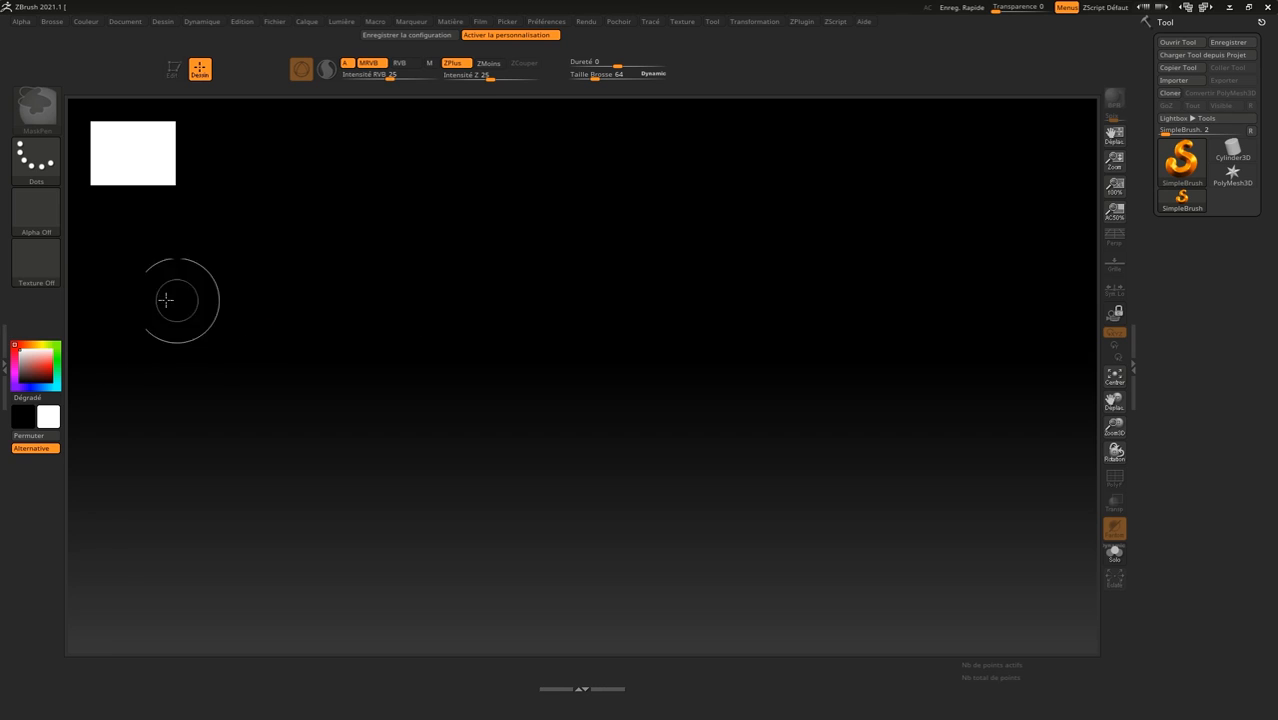
left_click_drag(42, 253, 212, 304, "ctrl+alt")
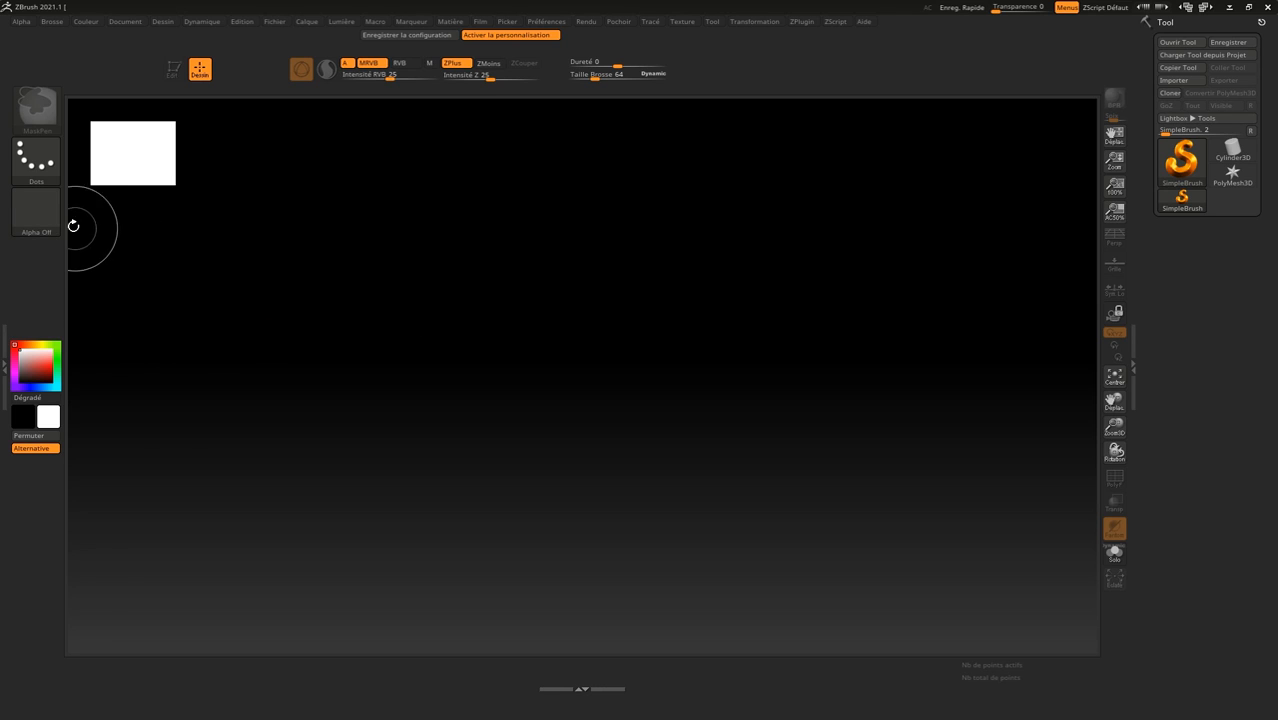
left_click_drag(29, 204, 177, 270, "ctrl+alt")
left_click_drag(36, 158, 155, 240, "ctrl+alt")
left_click_drag(43, 121, 248, 293, "ctrl+alt")
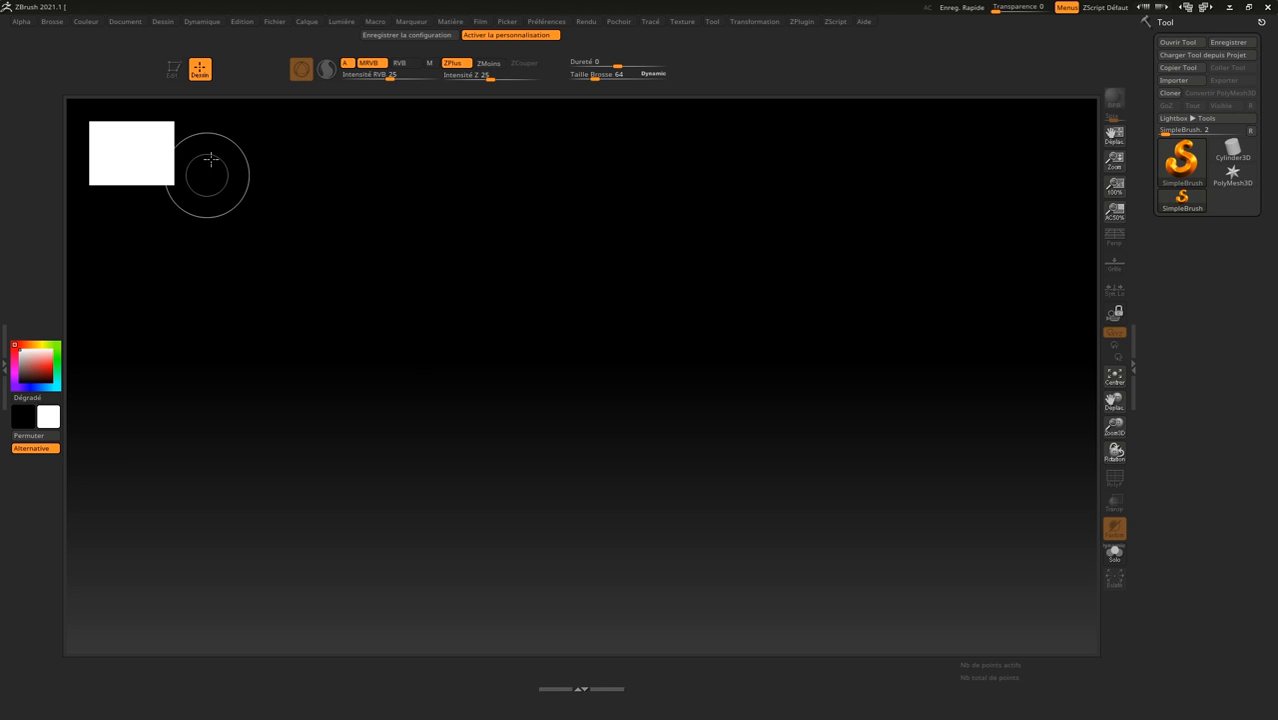
Dock the Brosse palette in the side tray and place its current brush selector on the shelf above the color picker
left_click(51, 24)
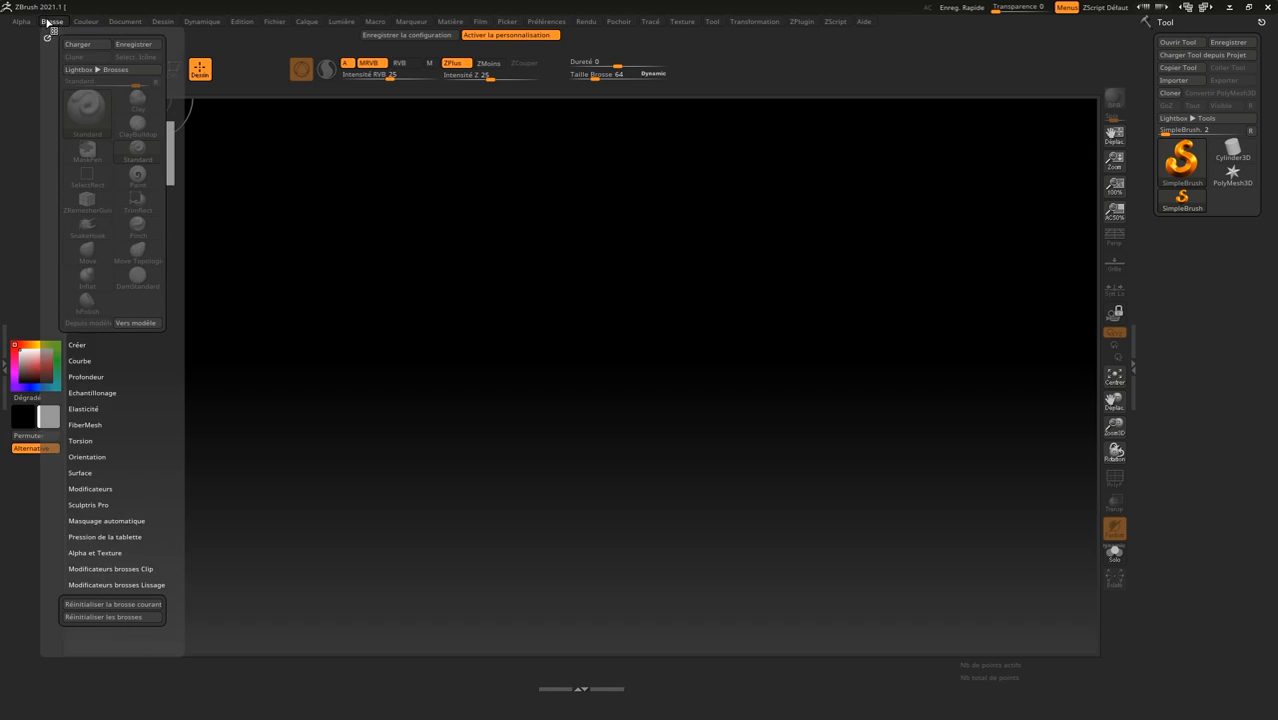
left_click(52, 23)
left_click(48, 38)
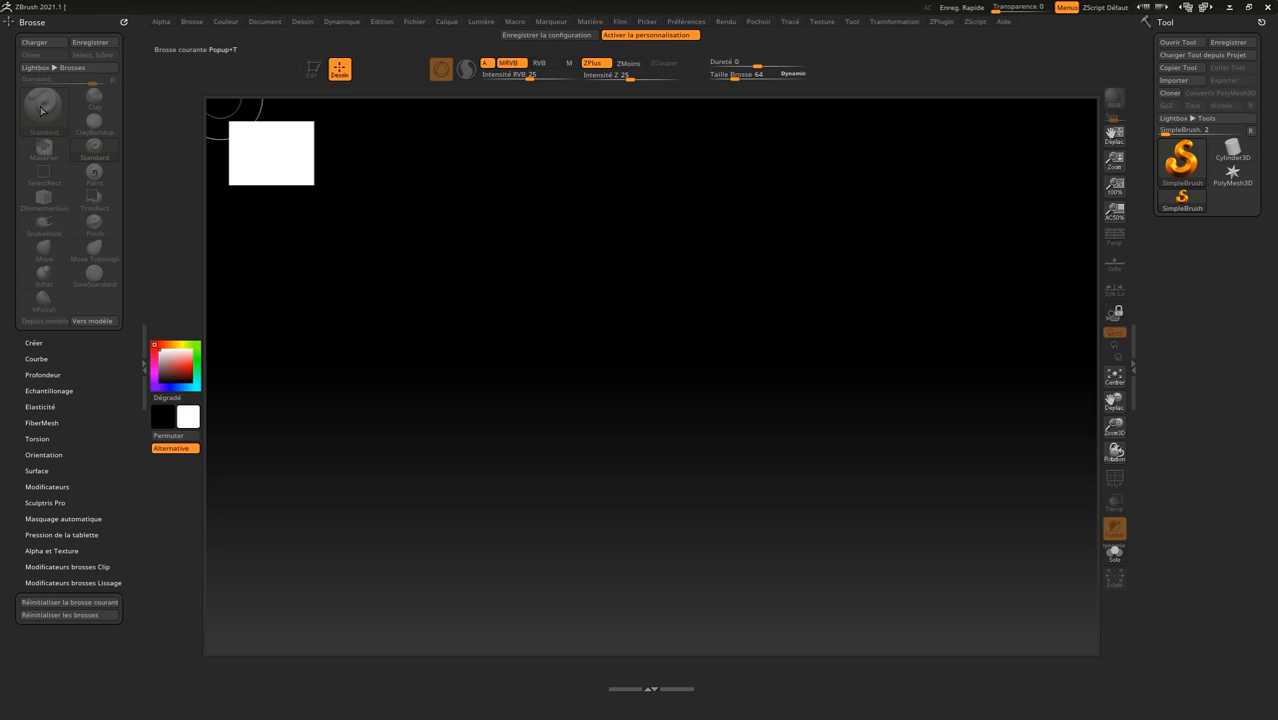
key("ctrl")
left_click_drag(38, 110, 165, 117, "ctrl+alt")
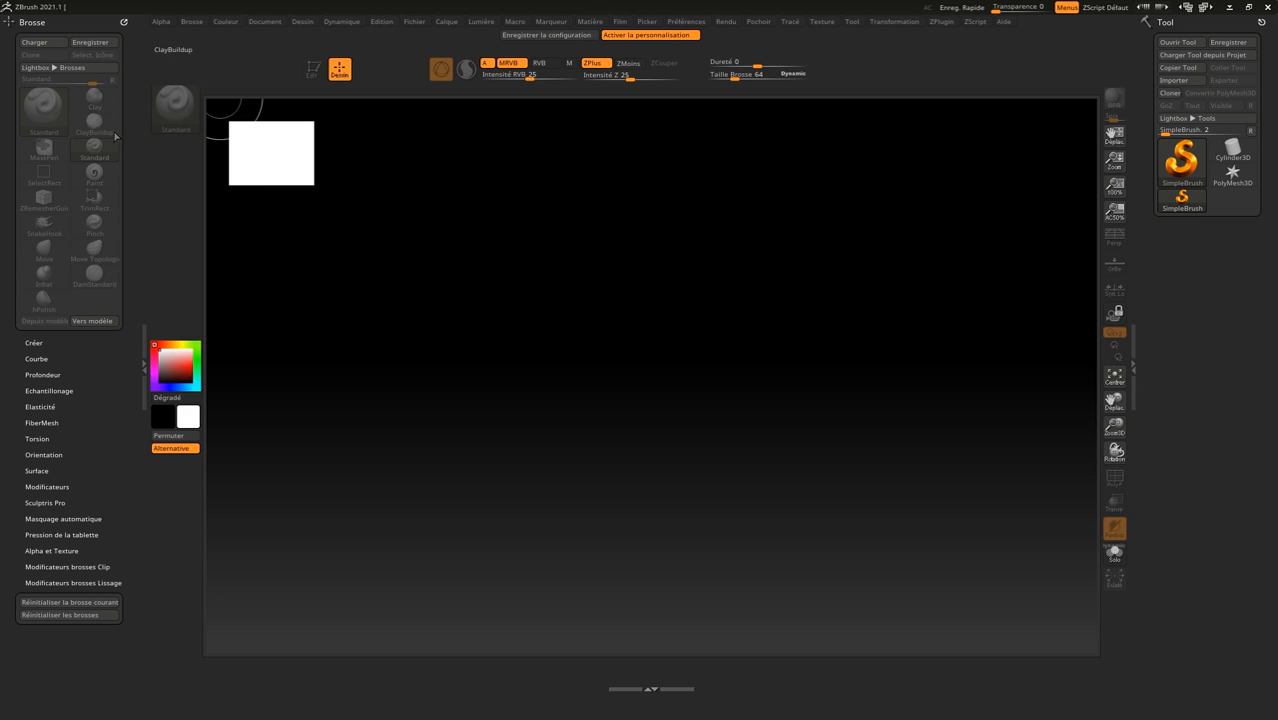
Draw a Sphere3D on the canvas, enable Edit mode and convert the sphere to a PolyMesh3D
mouse_move(1188, 172)
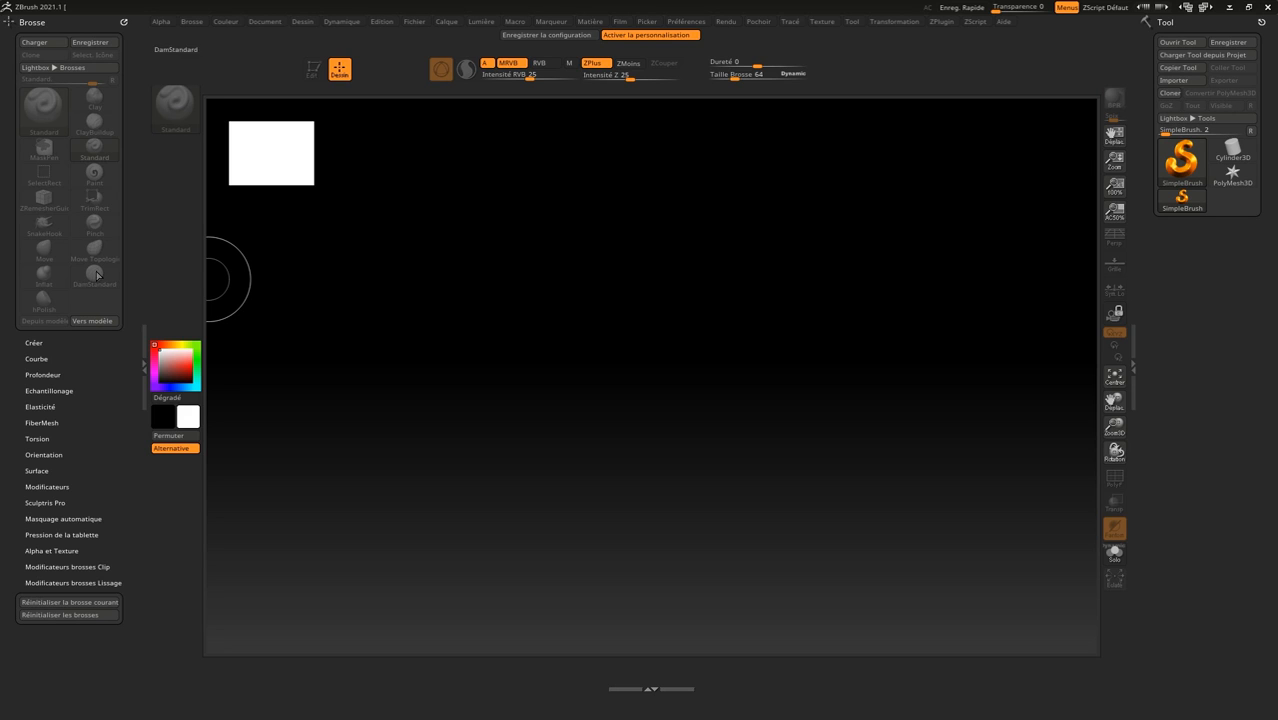
left_click(1190, 170)
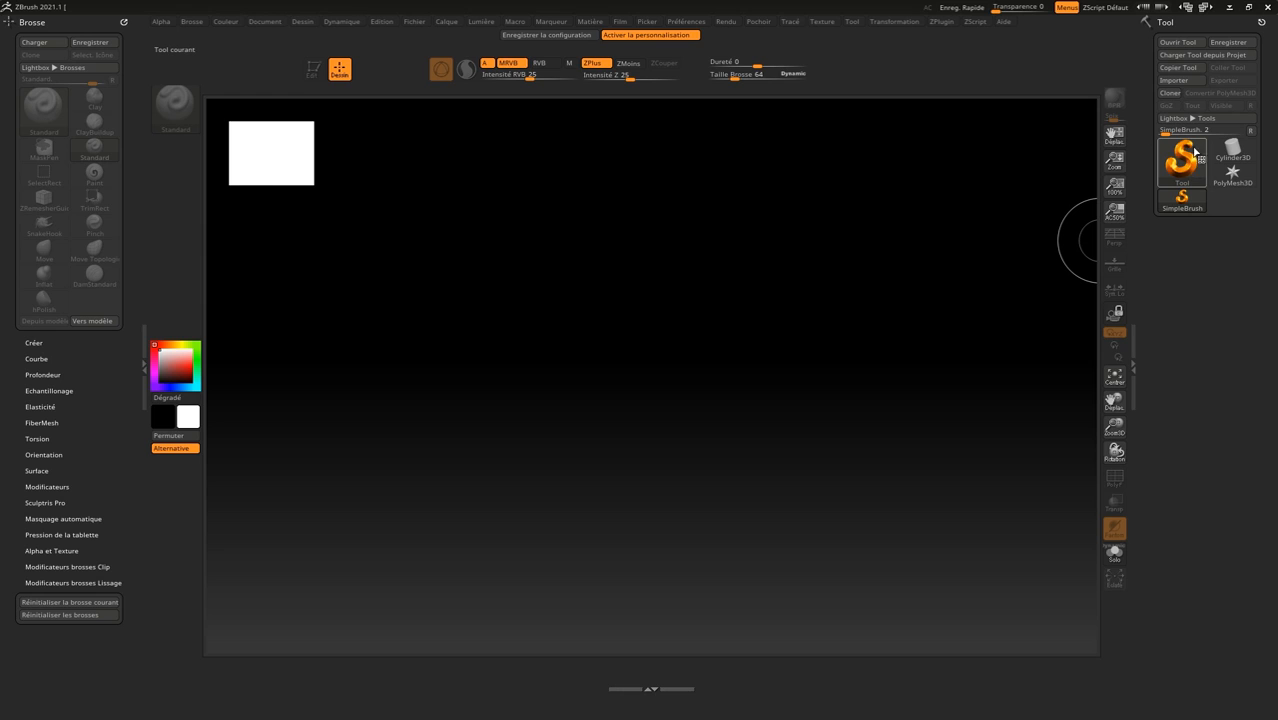
left_click(1186, 160)
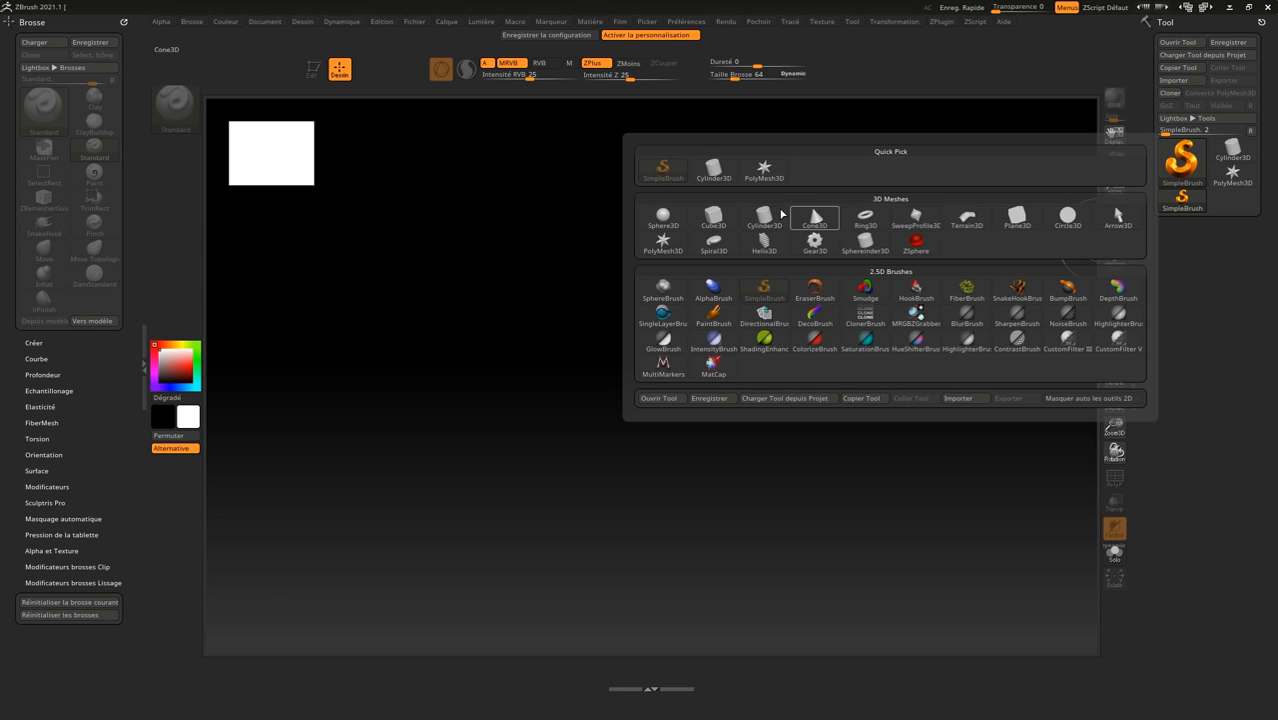
left_click(664, 222)
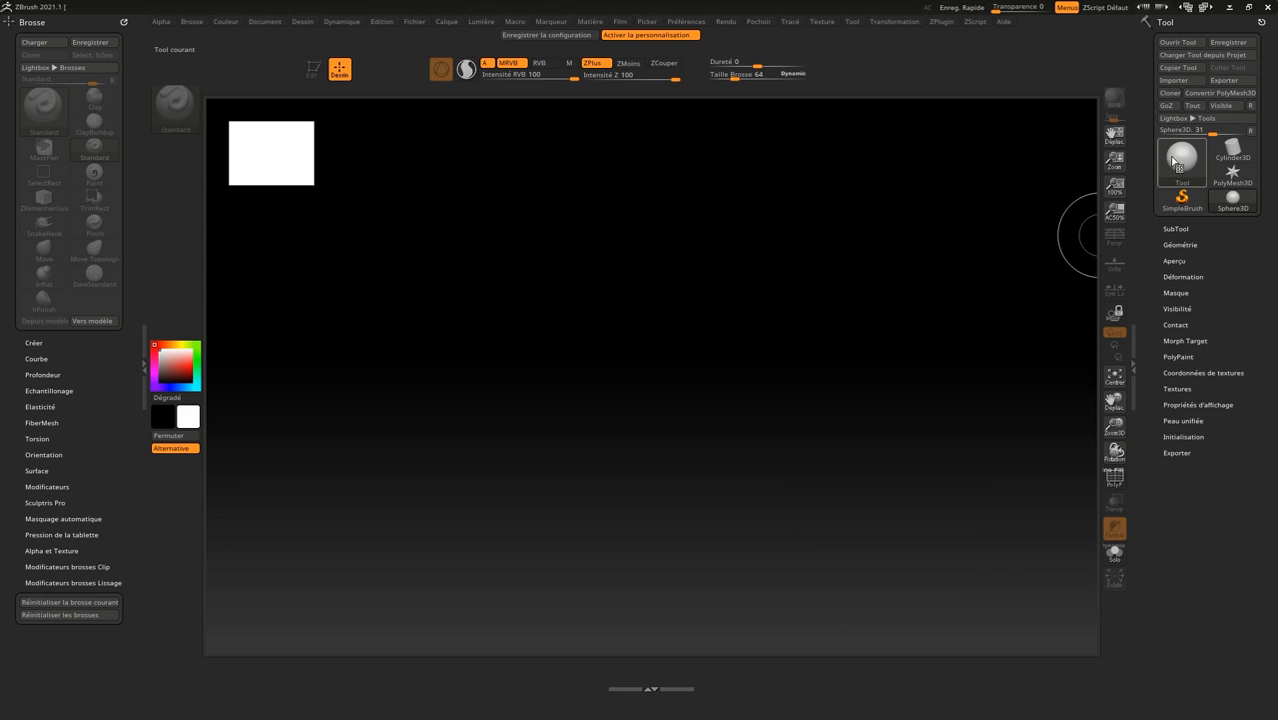
mouse_move(651, 264)
left_mouse_down()
mouse_move(653, 465)
mouse_move(665, 448)
left_mouse_up()
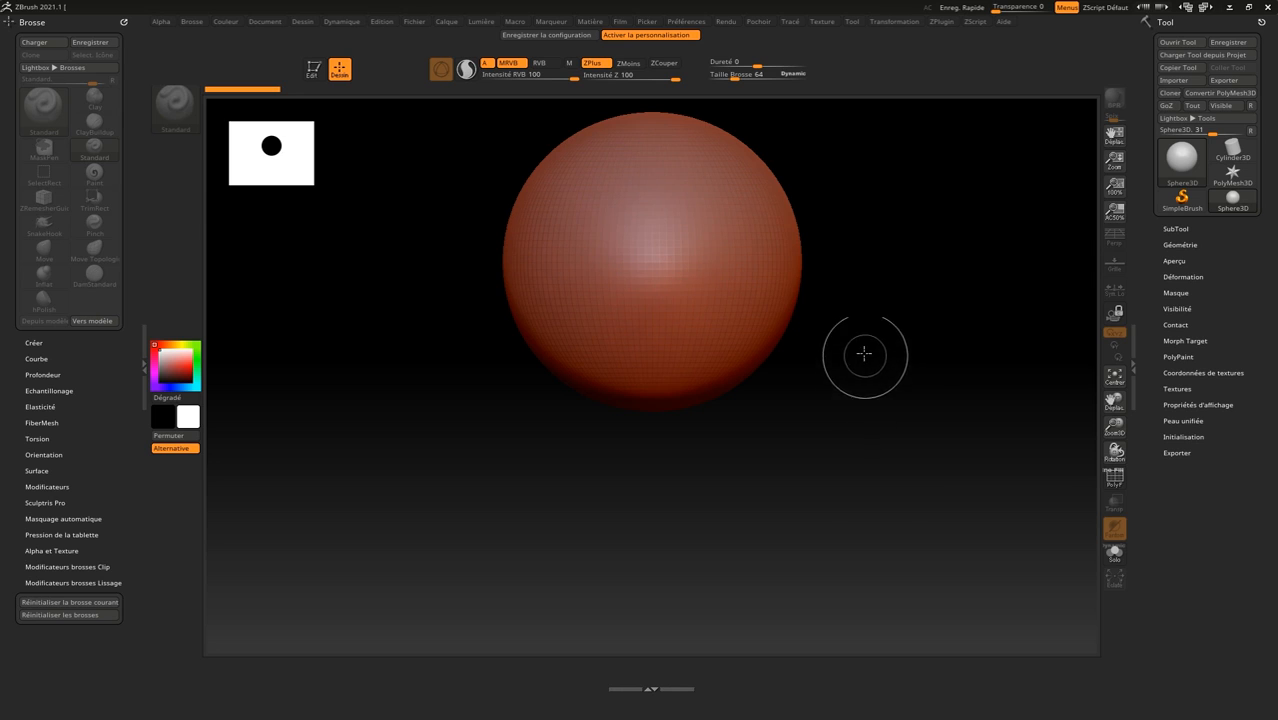
left_click(314, 70)
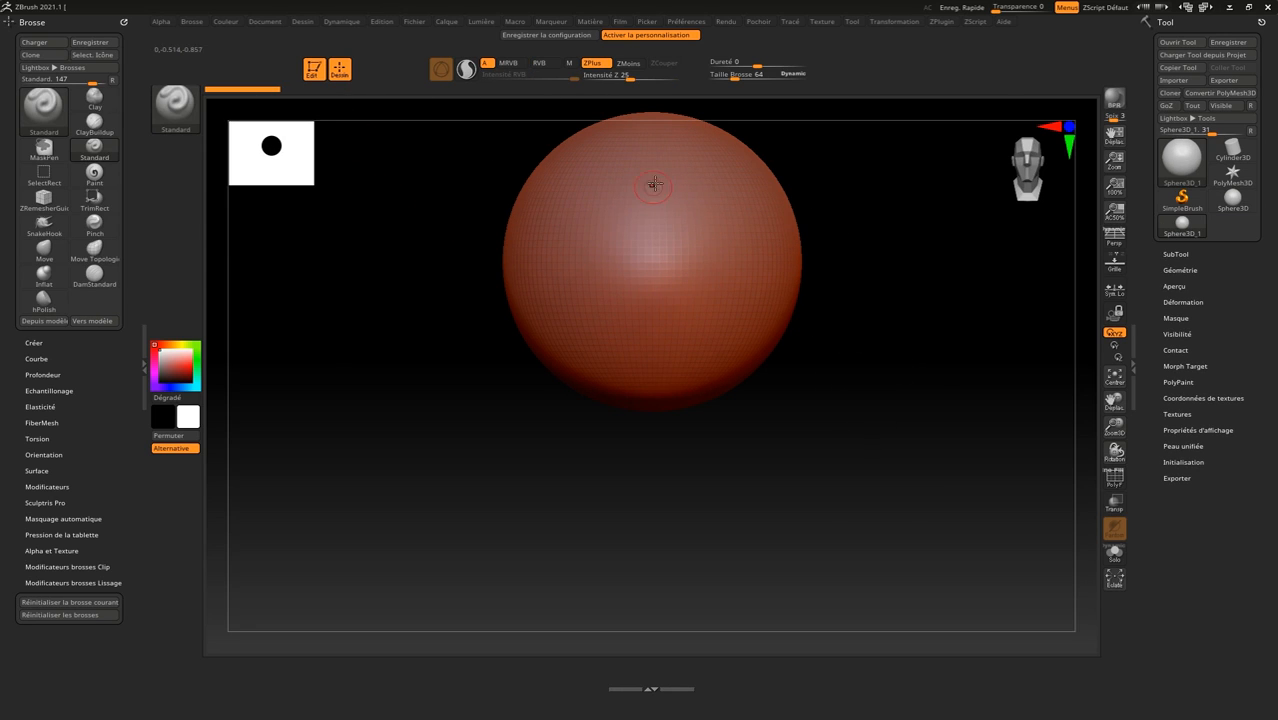
left_click(1240, 95)
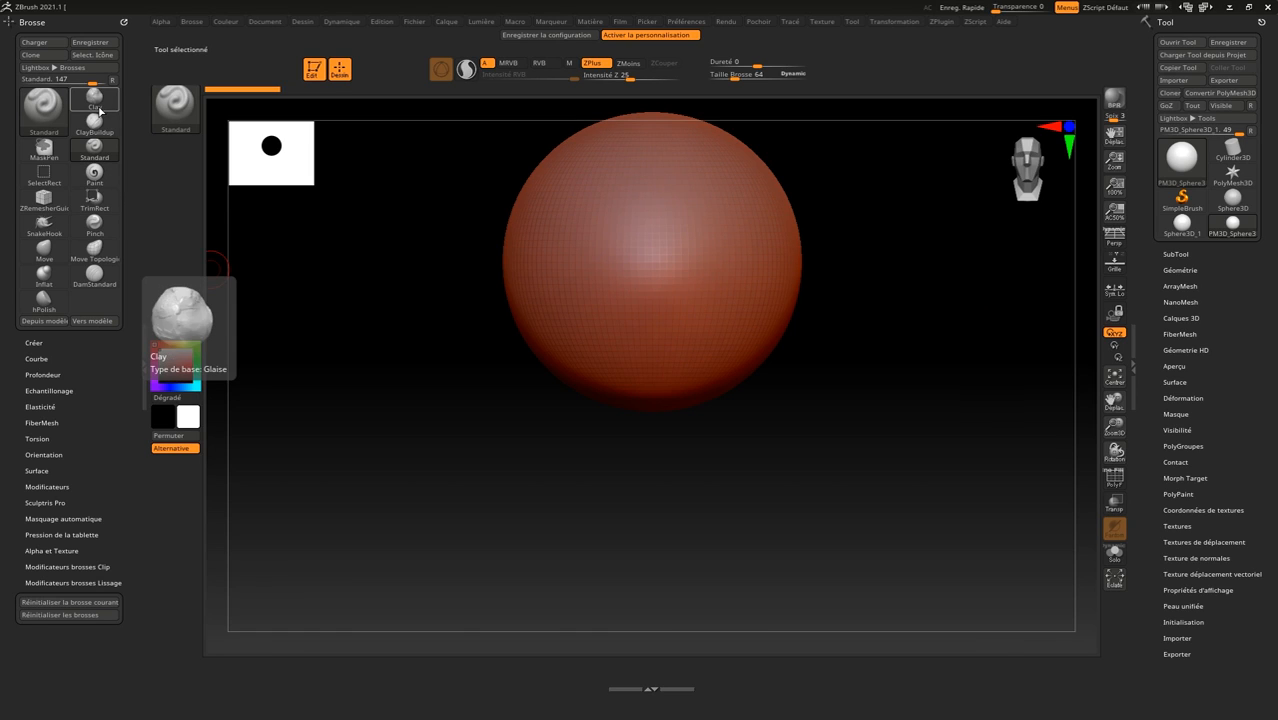
Choose the Standard brush and add it to the shelf below the canvas
left_click(55, 117)
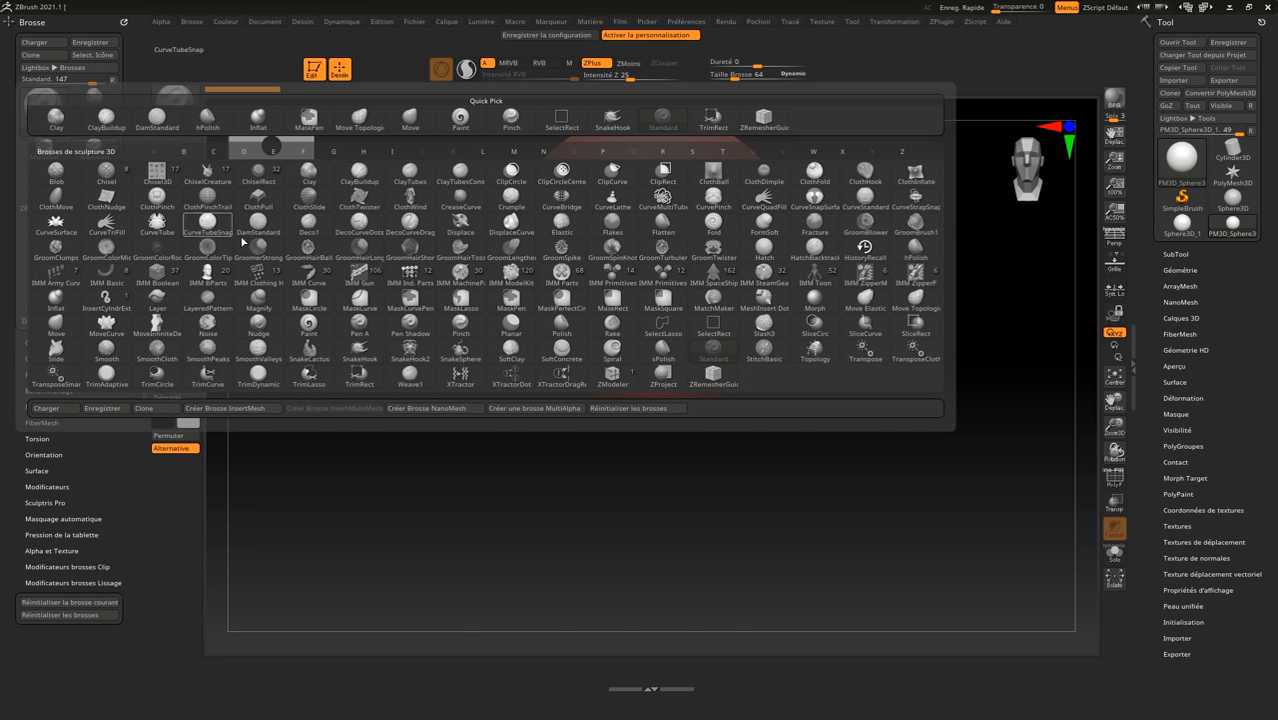
left_click(703, 352)
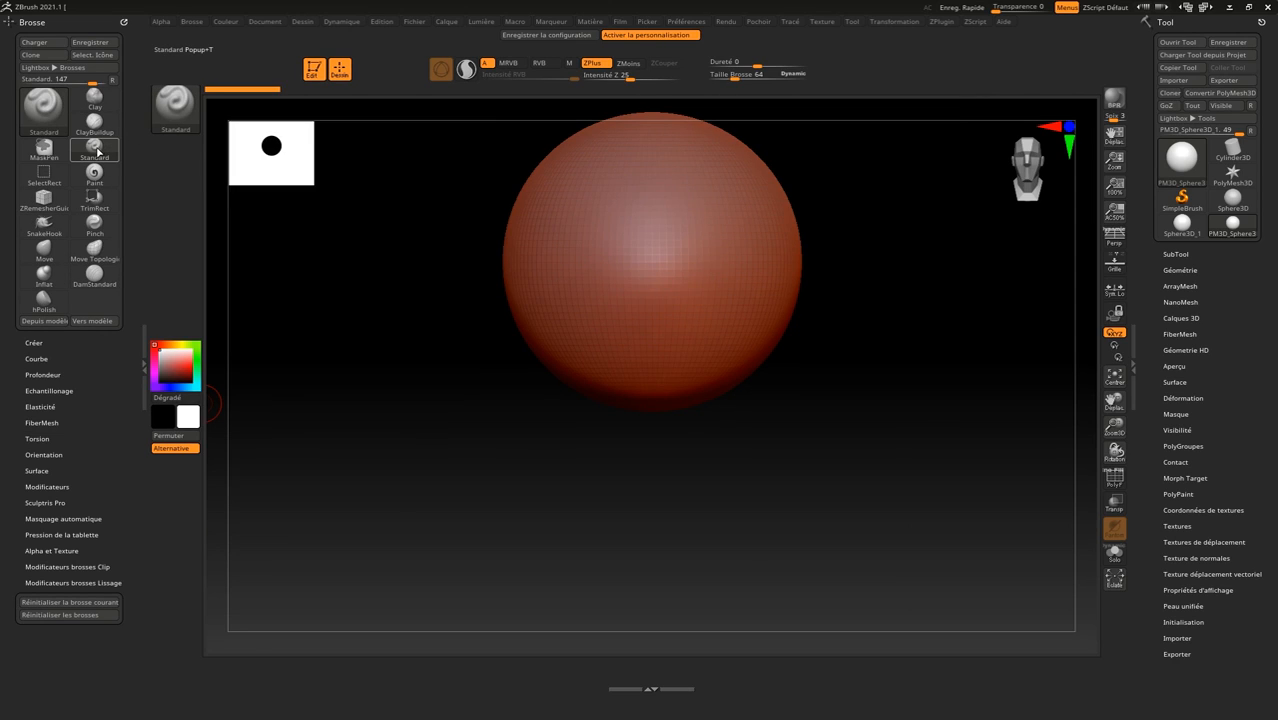
mouse_move(96, 148)
left_mouse_down("ctrl+alt")
mouse_move(176, 256)
mouse_move(271, 488)
mouse_move(268, 620)
mouse_move(260, 655)
mouse_move(230, 668)
left_mouse_up("ctrl+alt")
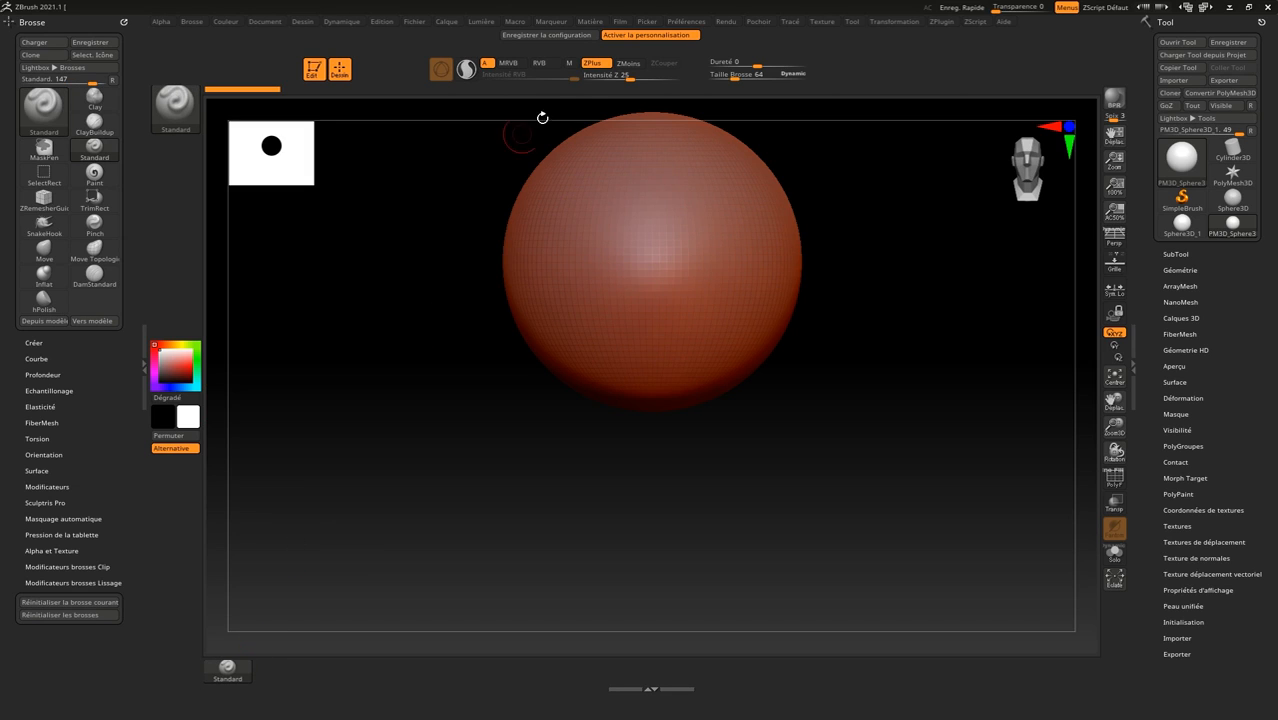
Turn off Boutons larges in the user interface preferences to make the brush icons compact
left_click(695, 22)
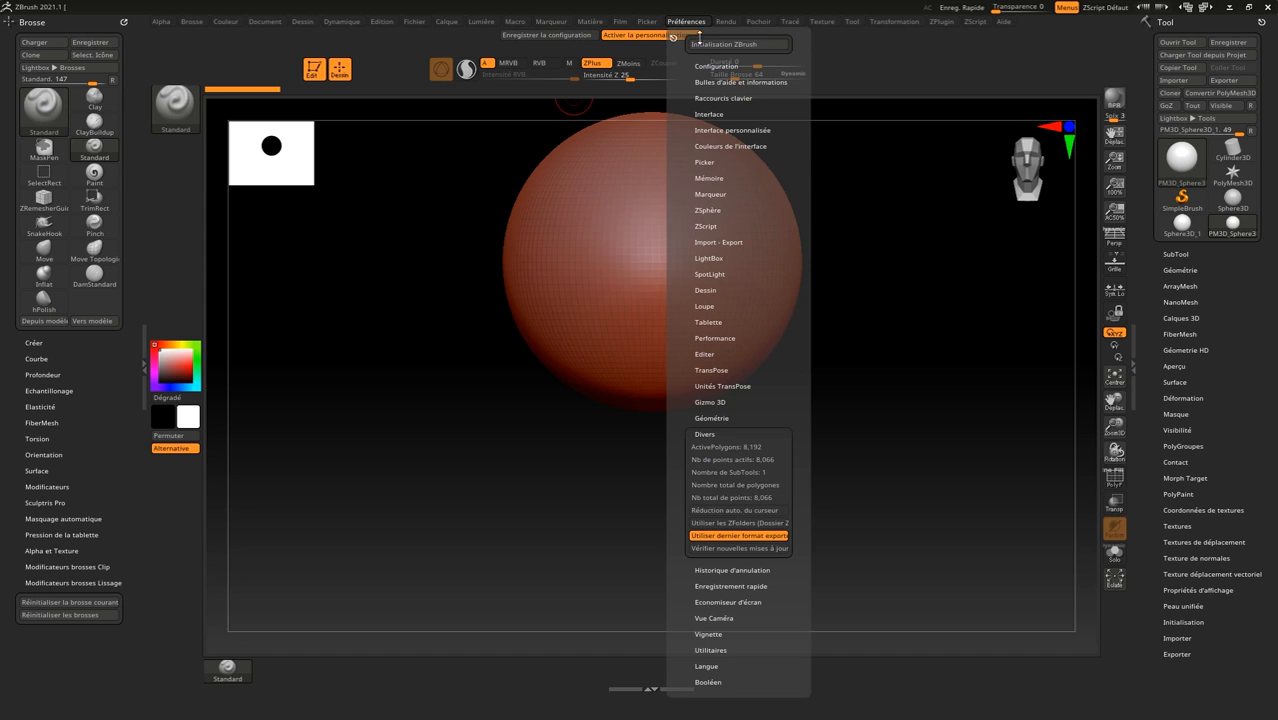
left_click(728, 147)
left_click(734, 147)
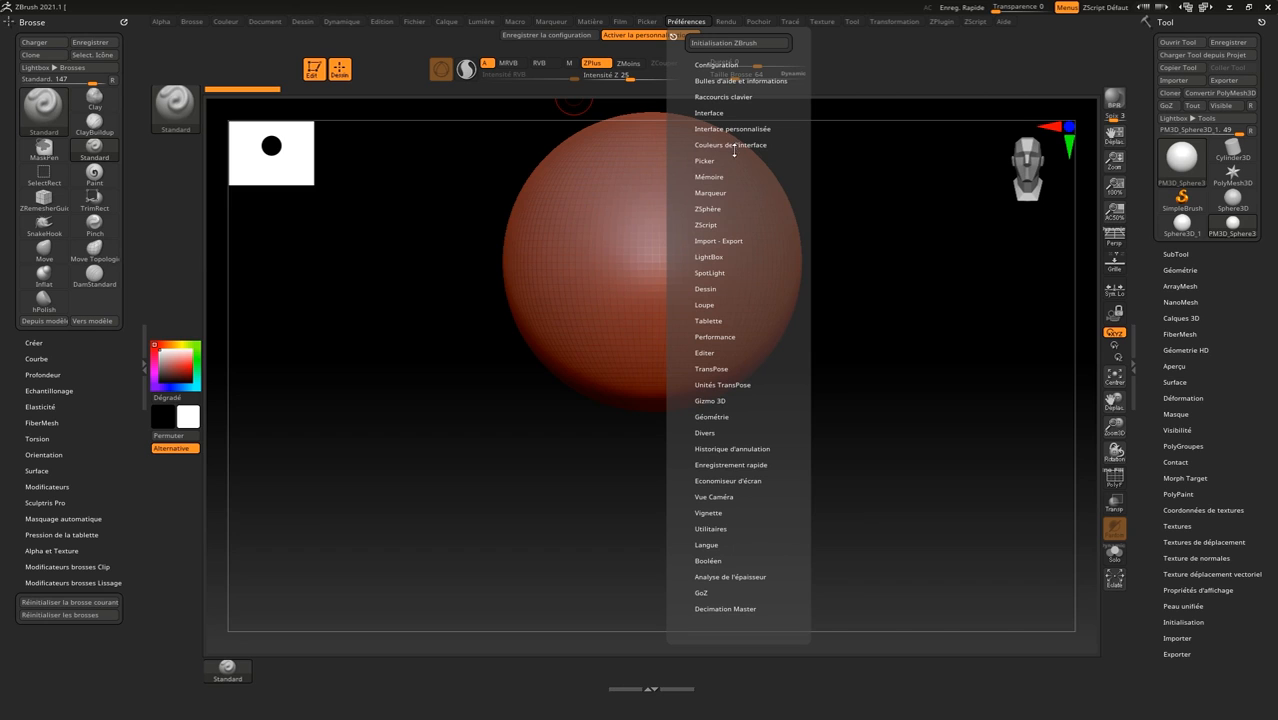
left_click(716, 113)
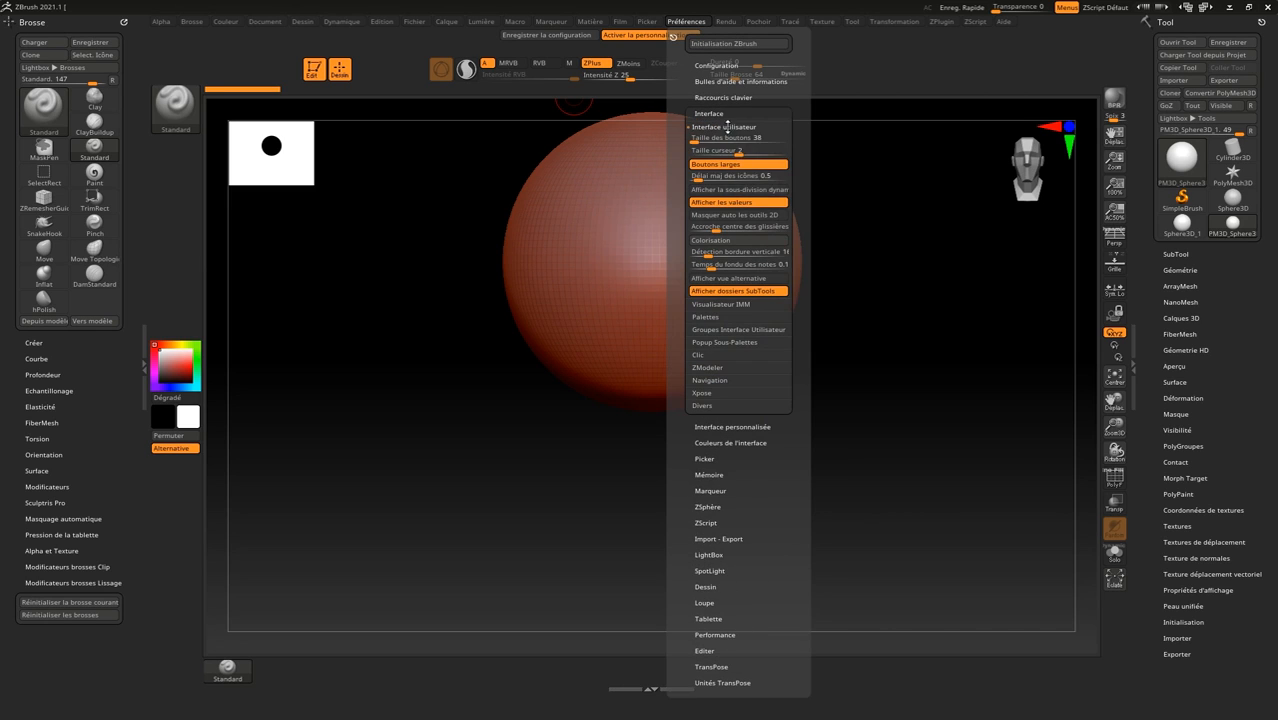
left_click(714, 163)
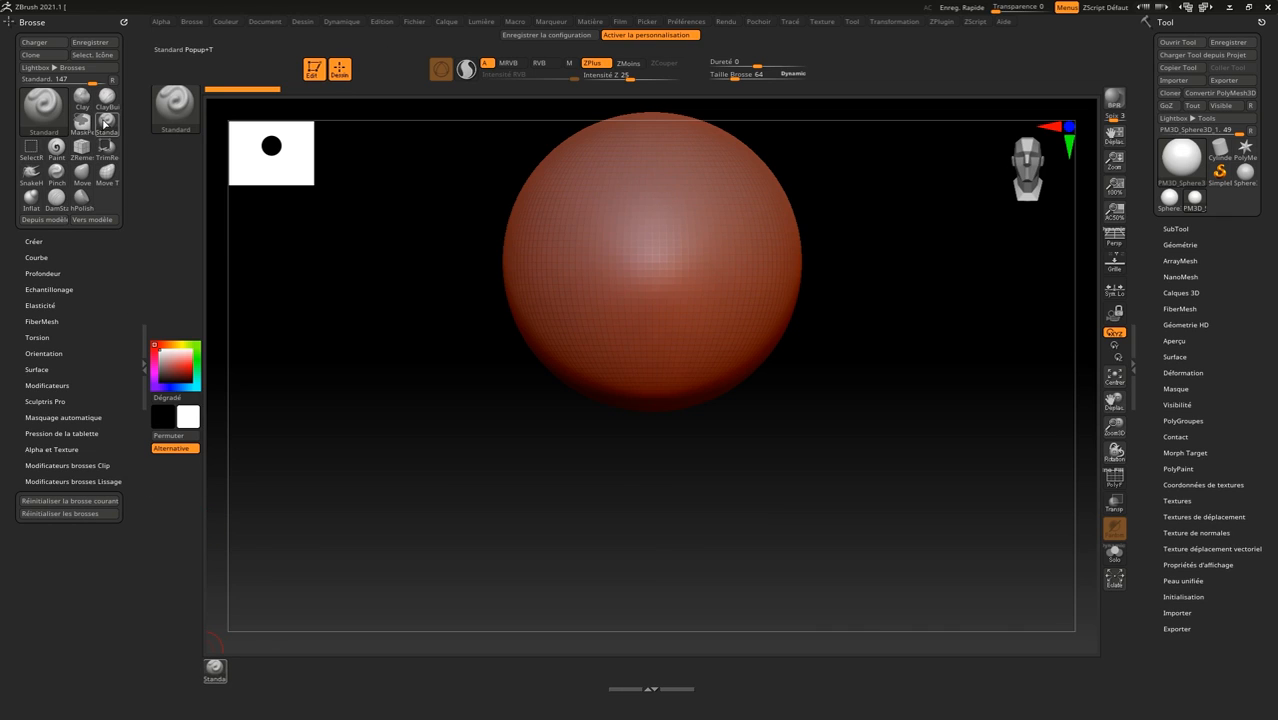
Add the Clay and ClayBuildup brushes beside Standard below the canvas and make ClayBuildup the active brush
mouse_move(88, 107)
left_mouse_down("ctrl+alt")
mouse_move(188, 487)
mouse_move(253, 650)
mouse_move(241, 662)
left_mouse_up("ctrl+alt")
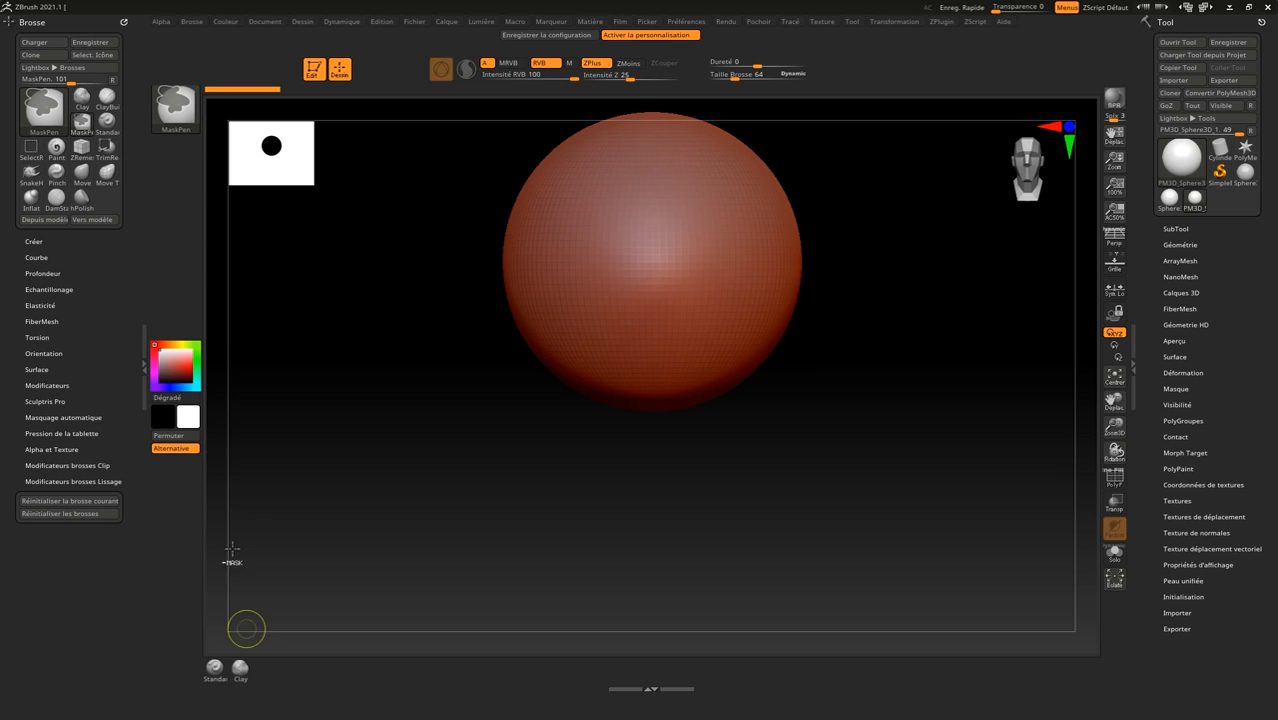
left_click_drag(107, 97, 266, 668, "ctrl+alt")
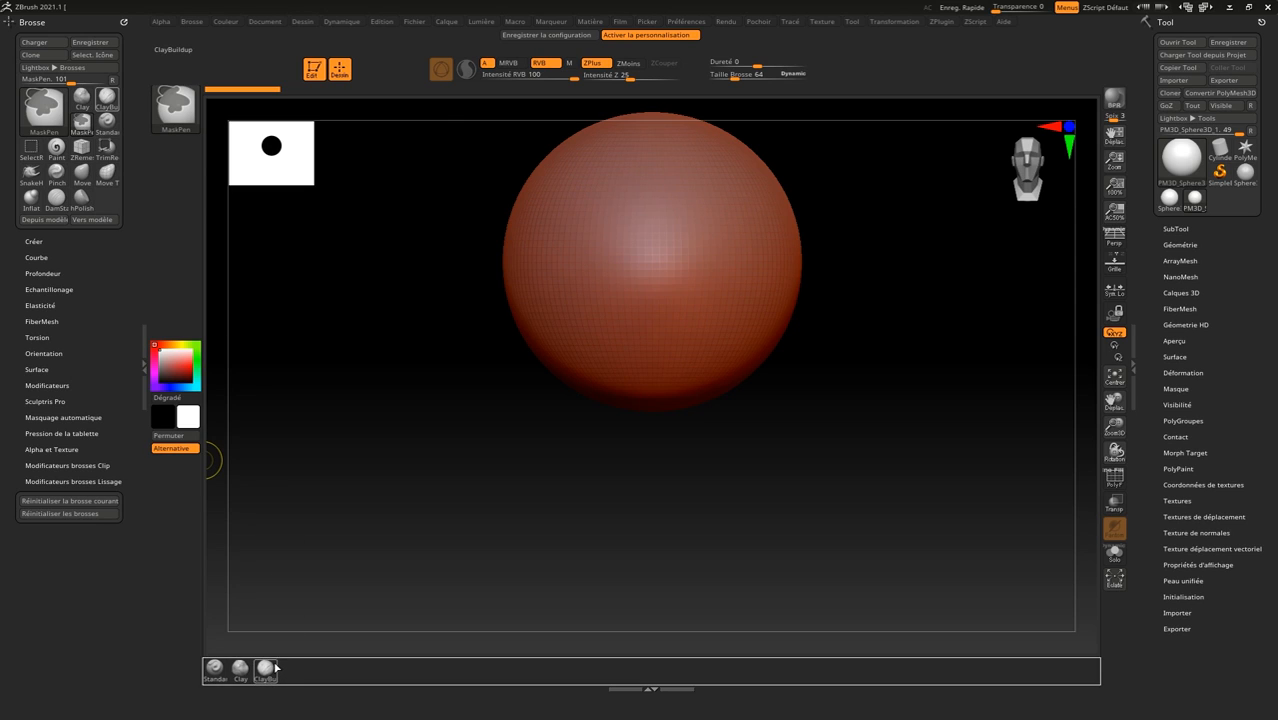
left_click(107, 122)
left_click(47, 112)
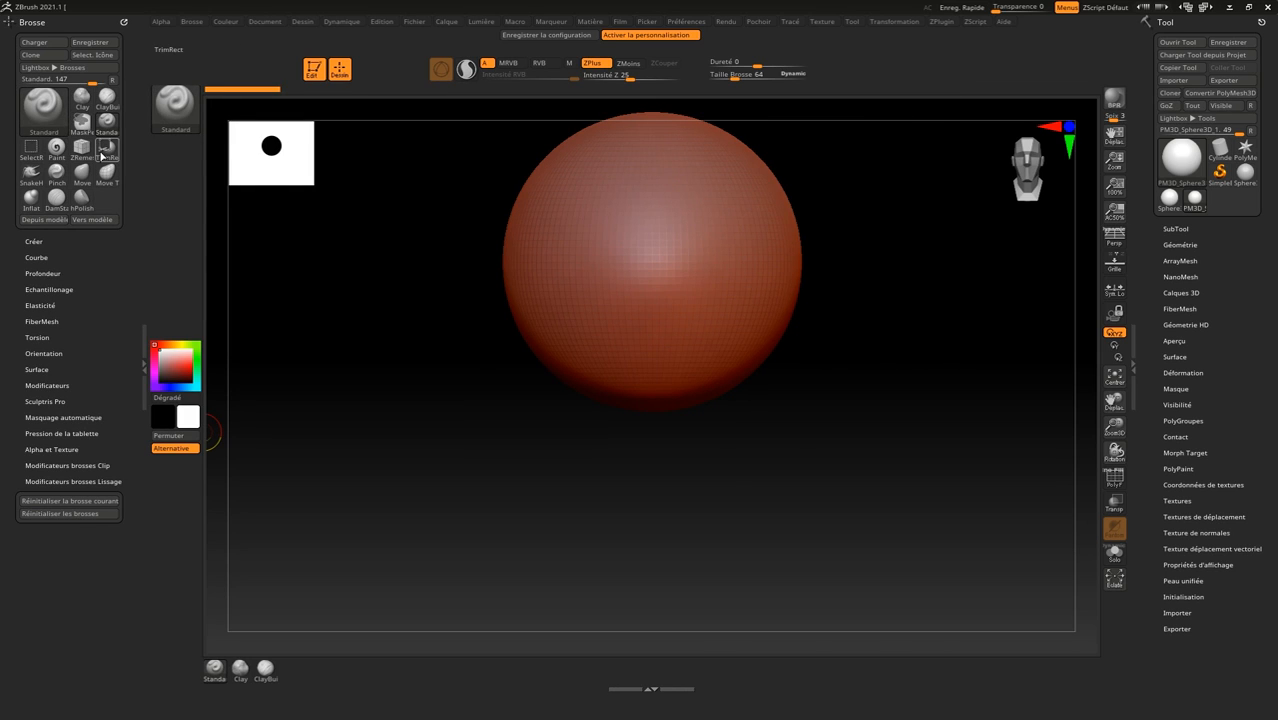
left_click(50, 106)
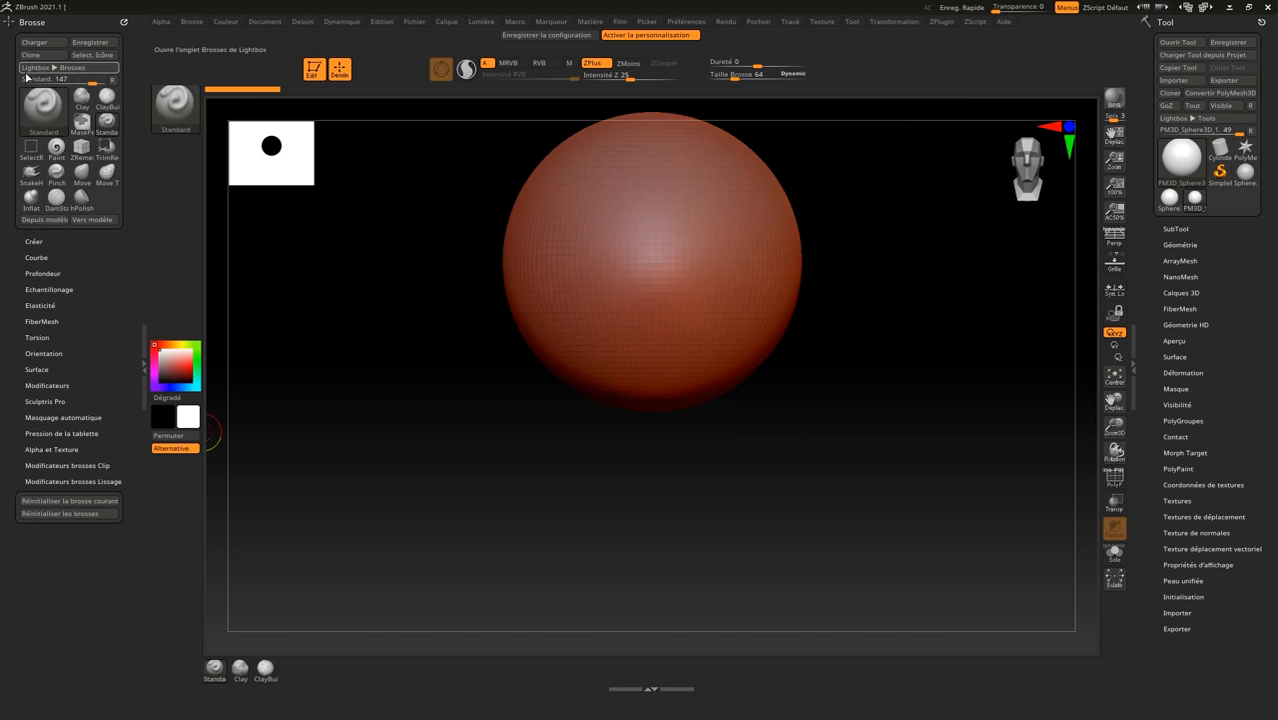
left_click(44, 110)
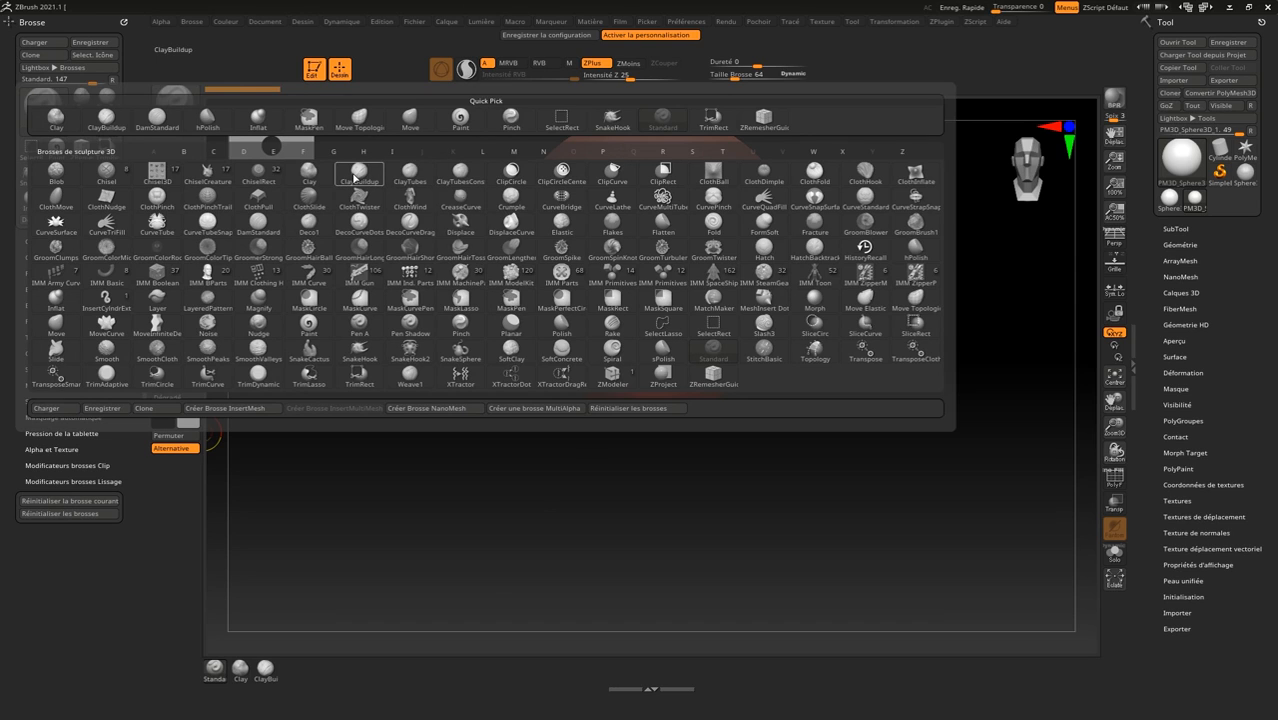
left_click(357, 175)
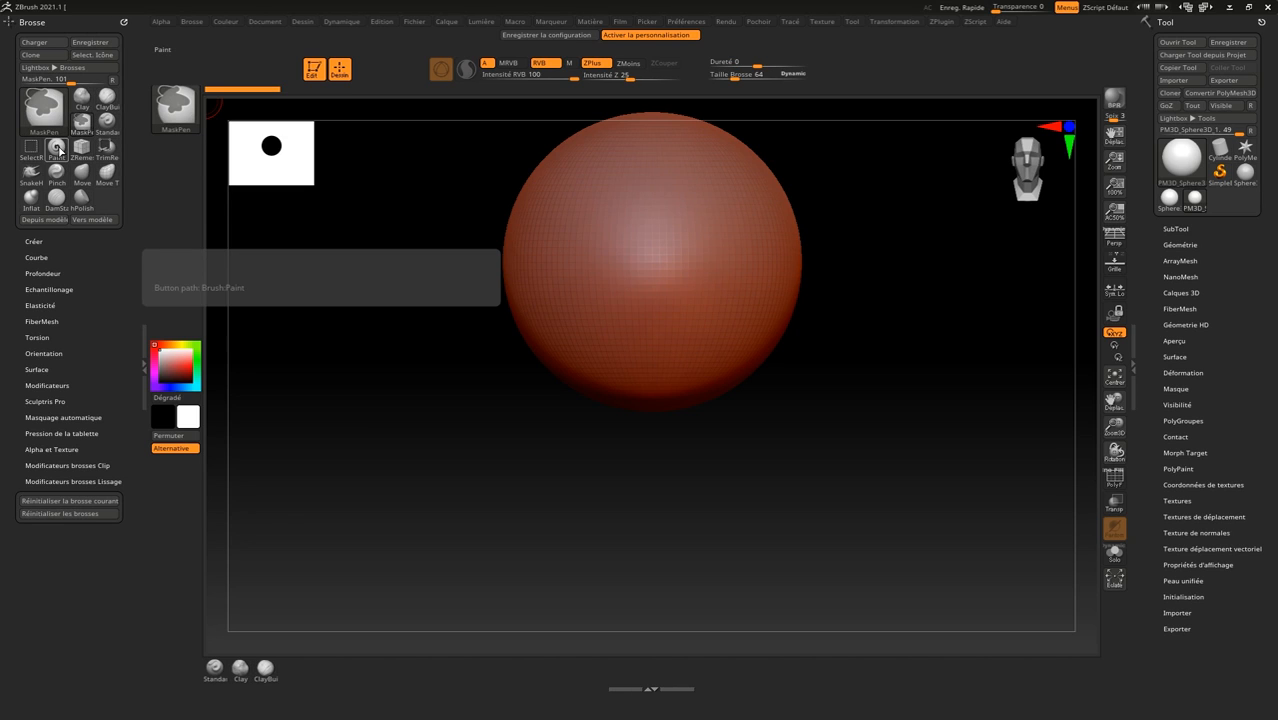
Place the Paint brush beneath the color controls and add ZRemesherGuides and TrimRect to the shelf below the canvas
mouse_move(58, 153)
left_mouse_down("ctrl+alt")
mouse_move(109, 246)
mouse_move(161, 466)
left_mouse_up("ctrl+alt")
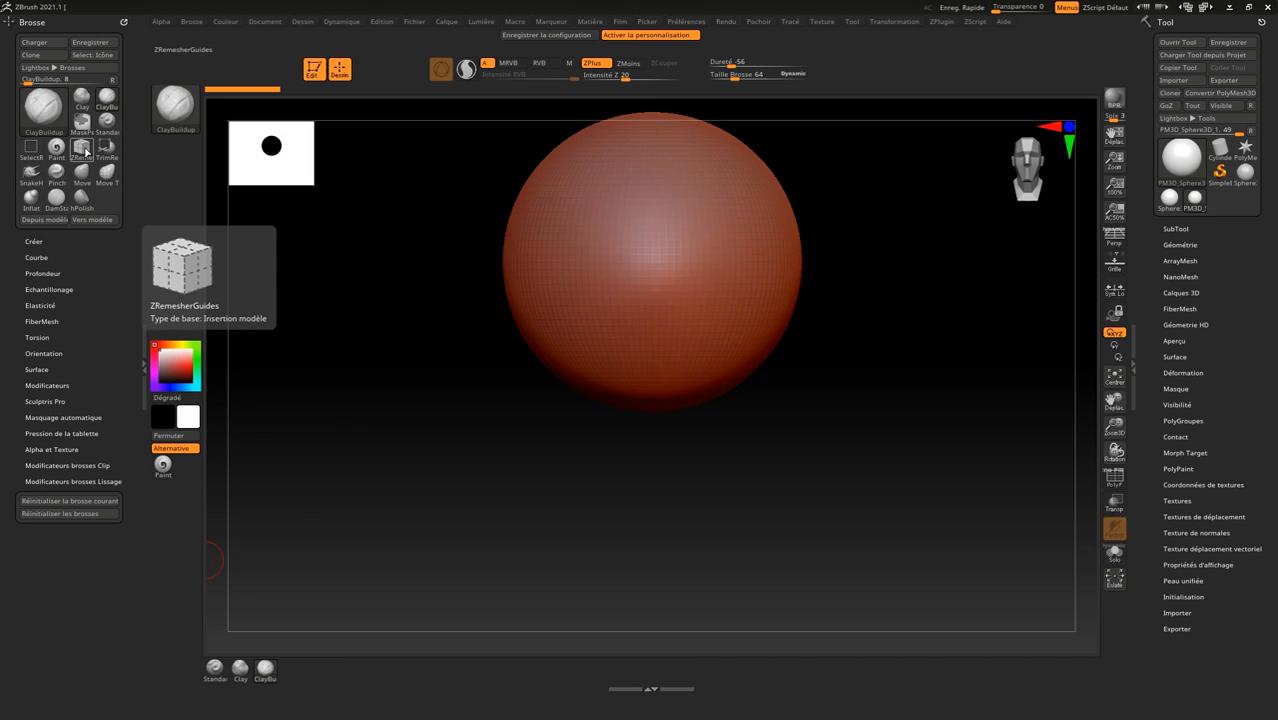
mouse_move(80, 150)
left_mouse_down("ctrl+alt")
mouse_move(160, 256)
mouse_move(316, 535)
mouse_move(336, 650)
mouse_move(375, 681)
mouse_move(488, 683)
left_mouse_up("ctrl+alt")
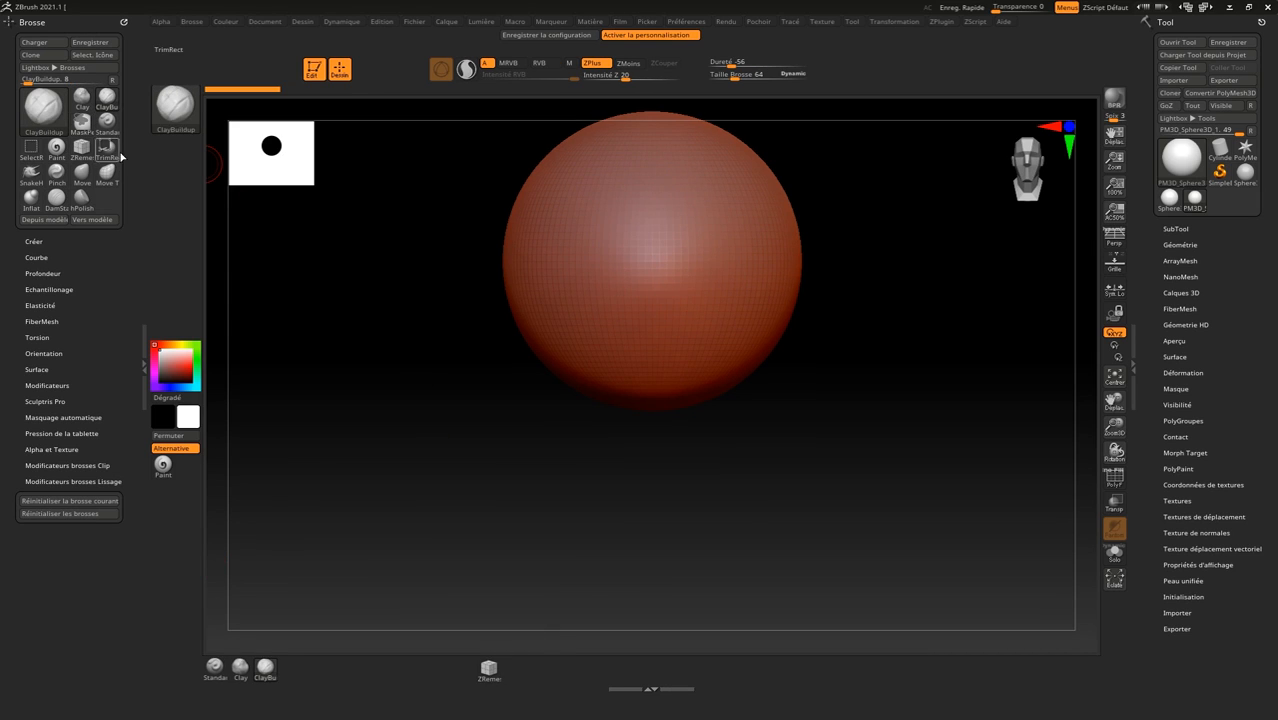
left_click_drag(108, 150, 462, 667, "ctrl+alt")
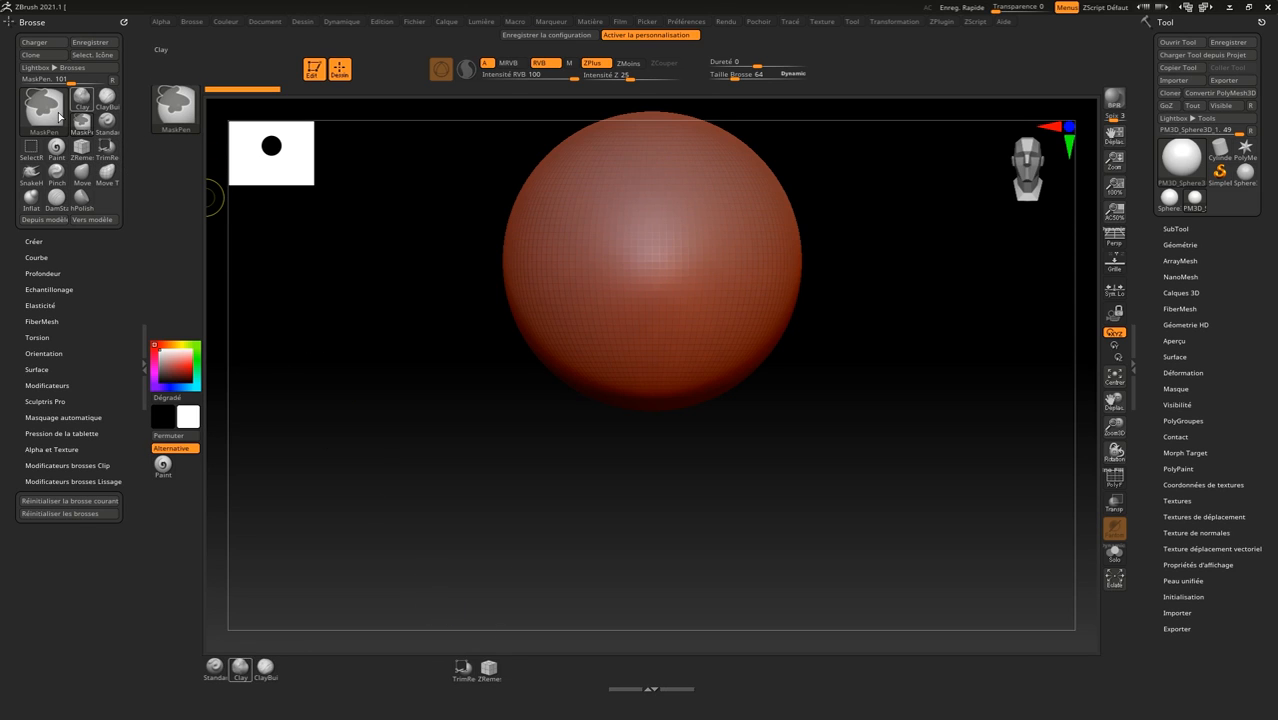
Add the SnakeHook, Pinch and Move brushes to the shelf below the canvas, lined up before TrimRect
left_click_drag(31, 175, 93, 227, "ctrl+alt")
mouse_move(350, 638)
left_mouse_down("ctrl+alt")
mouse_move(405, 673)
mouse_move(438, 667)
left_mouse_up("ctrl+alt")
left_click_drag(56, 170, 413, 665, "ctrl+alt")
mouse_move(82, 175)
left_mouse_down("ctrl+alt")
mouse_move(212, 318)
mouse_move(388, 668)
left_mouse_up("ctrl+alt")
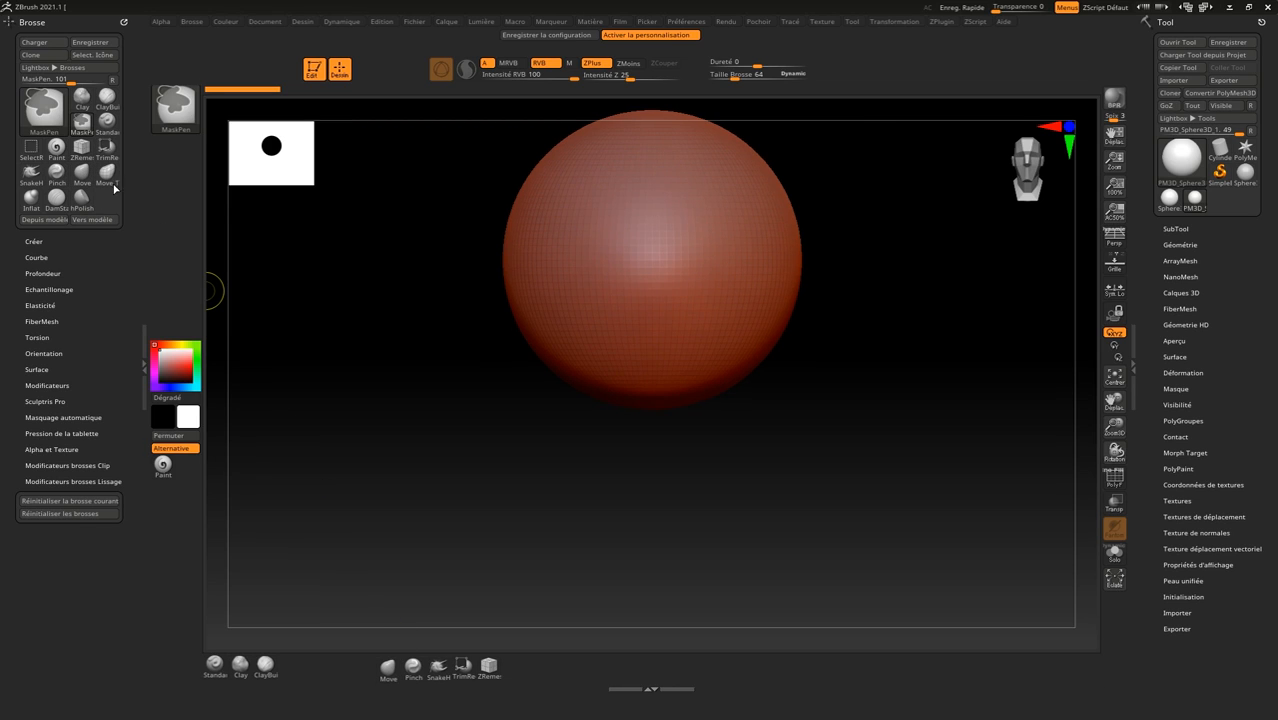
Add the Move Topological, Inflat, DamStandard and hPolish brushes below the canvas, filling the gap between ClayBuildup and Move
mouse_move(331, 608)
left_mouse_down("ctrl+alt")
mouse_move(385, 666)
mouse_move(362, 668)
left_mouse_up("ctrl+alt")
left_click_drag(280, 532, 328, 664, "ctrl+alt")
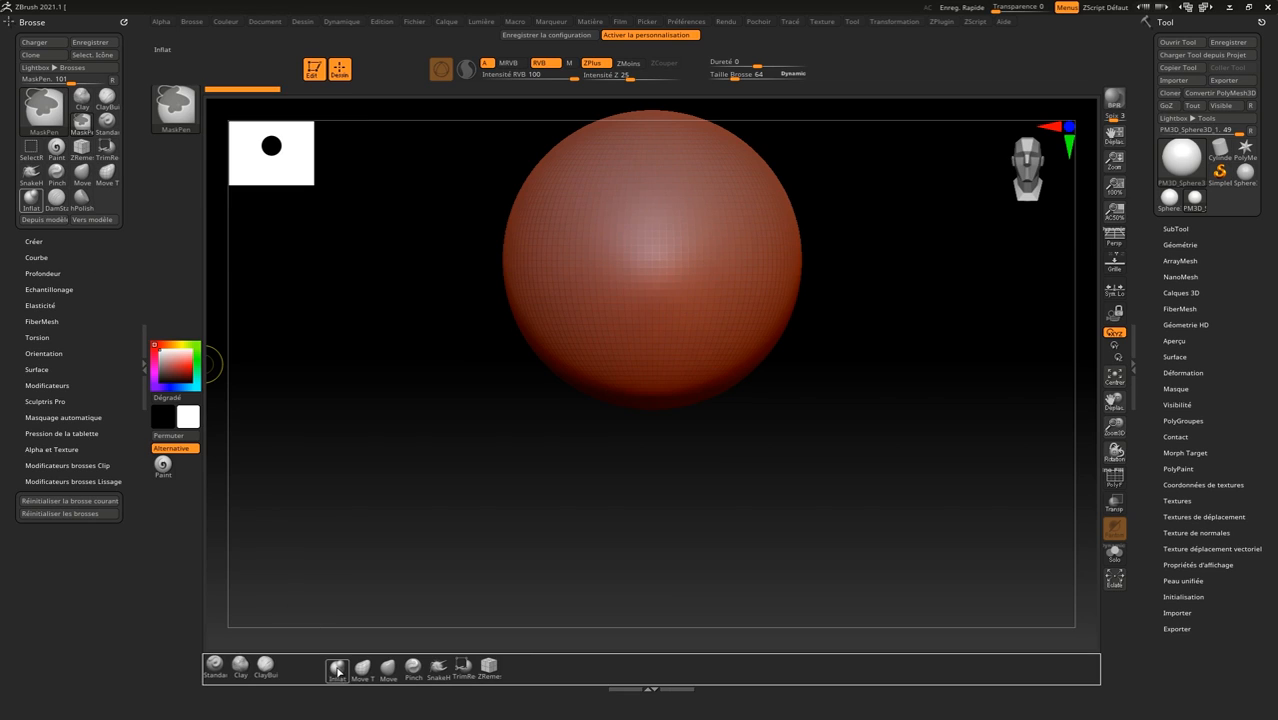
left_click_drag(252, 545, 310, 660, "ctrl+alt")
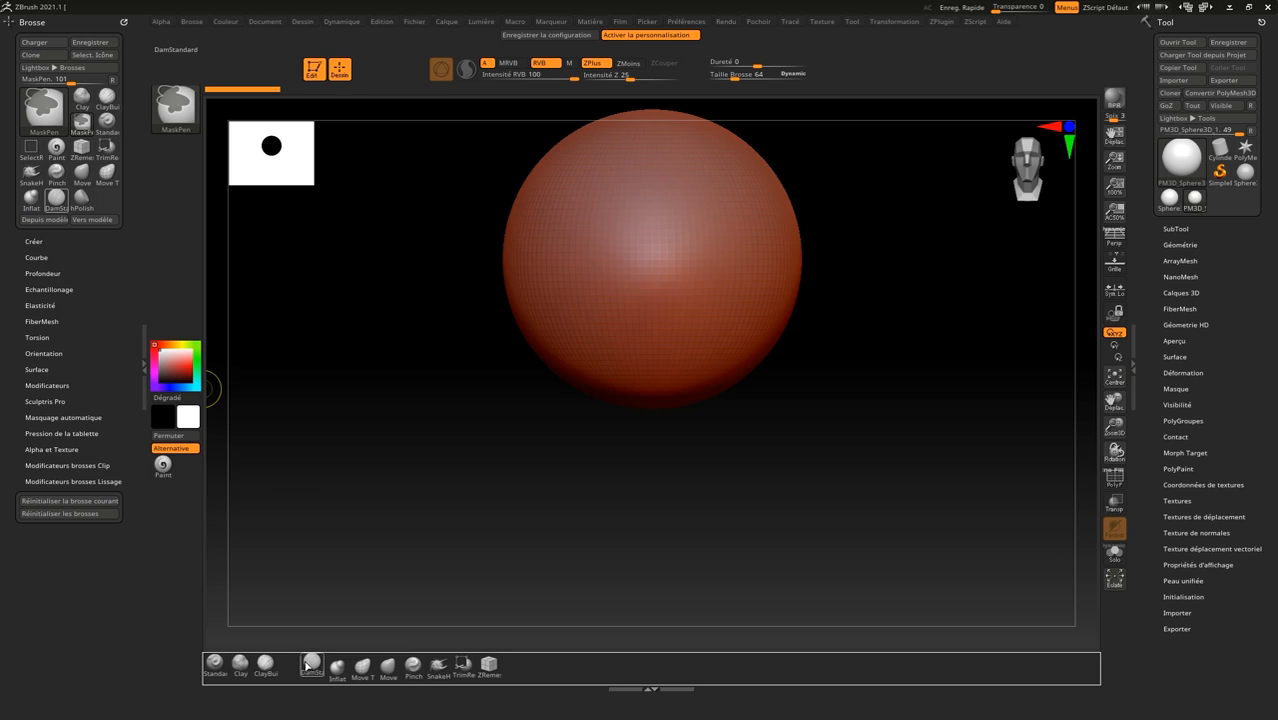
mouse_move(82, 200)
left_mouse_down("ctrl+alt")
mouse_move(280, 562)
mouse_move(291, 663)
left_mouse_up("ctrl+alt")
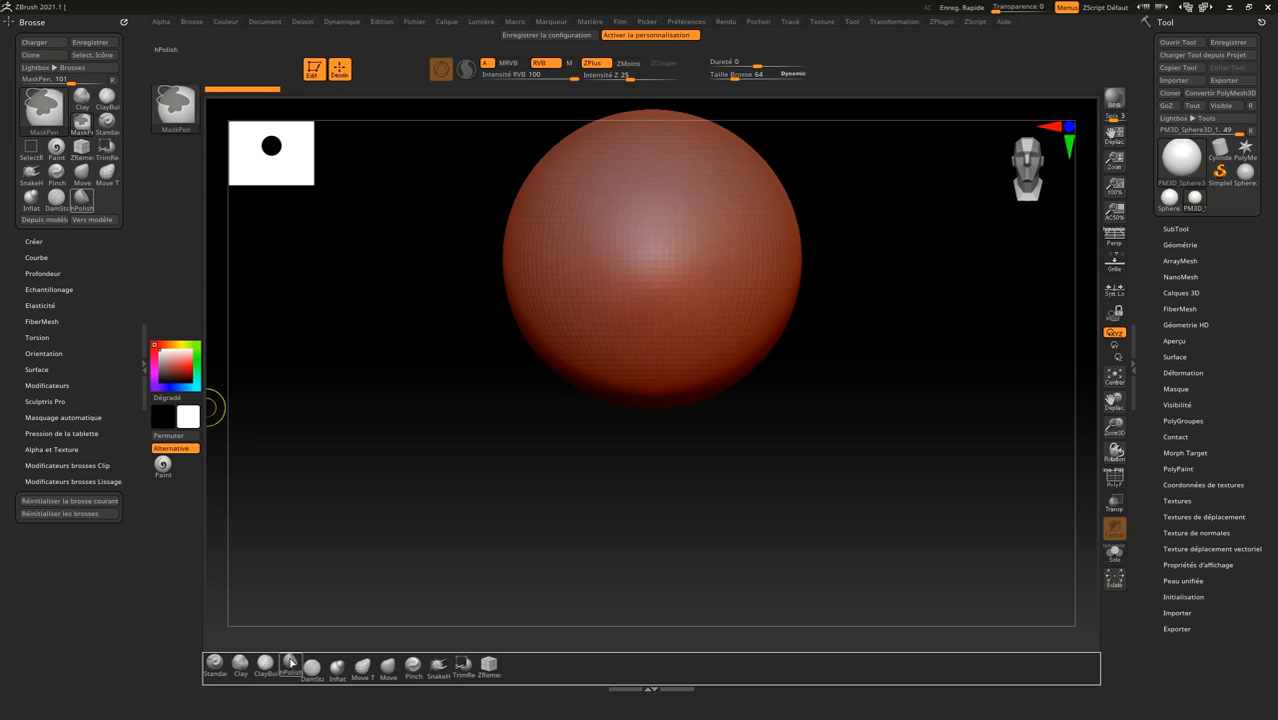
Choose the ZModeler brush from the full brush library so it joins the docked Brosse palette
left_click(47, 105)
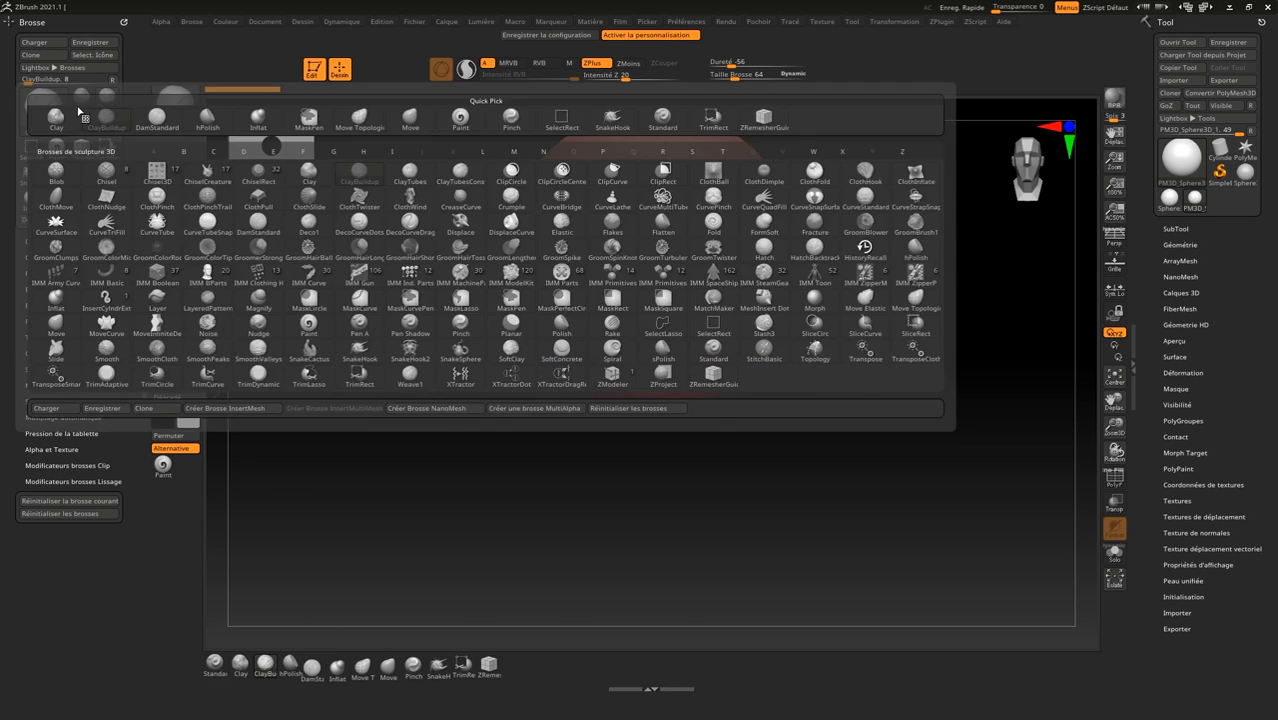
left_click(47, 106)
left_click(613, 376)
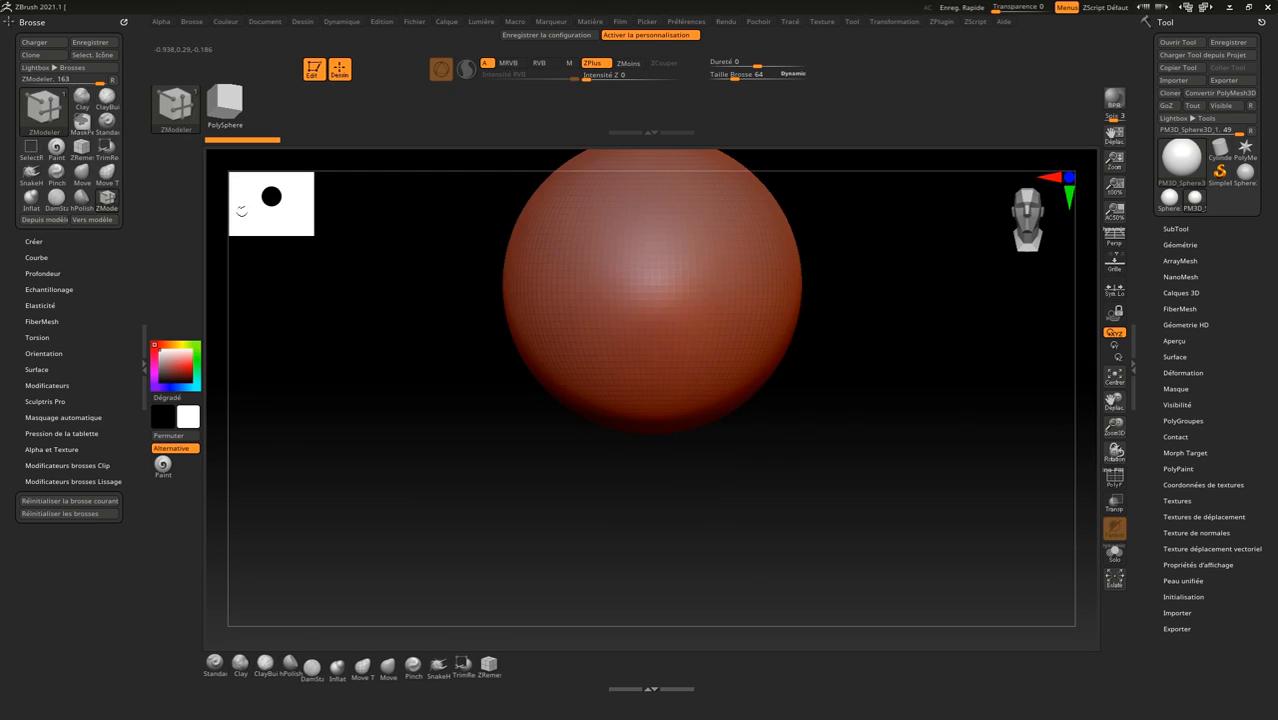
Add the ZModeler brush to the shelf below the canvas directly after ZRemesherGuides, leaving no gap in the row, and close the docked Brosse palette
mouse_move(107, 199)
left_mouse_down("ctrl+alt")
mouse_move(553, 617)
mouse_move(520, 664)
left_mouse_up("ctrl+alt")
left_click(516, 662)
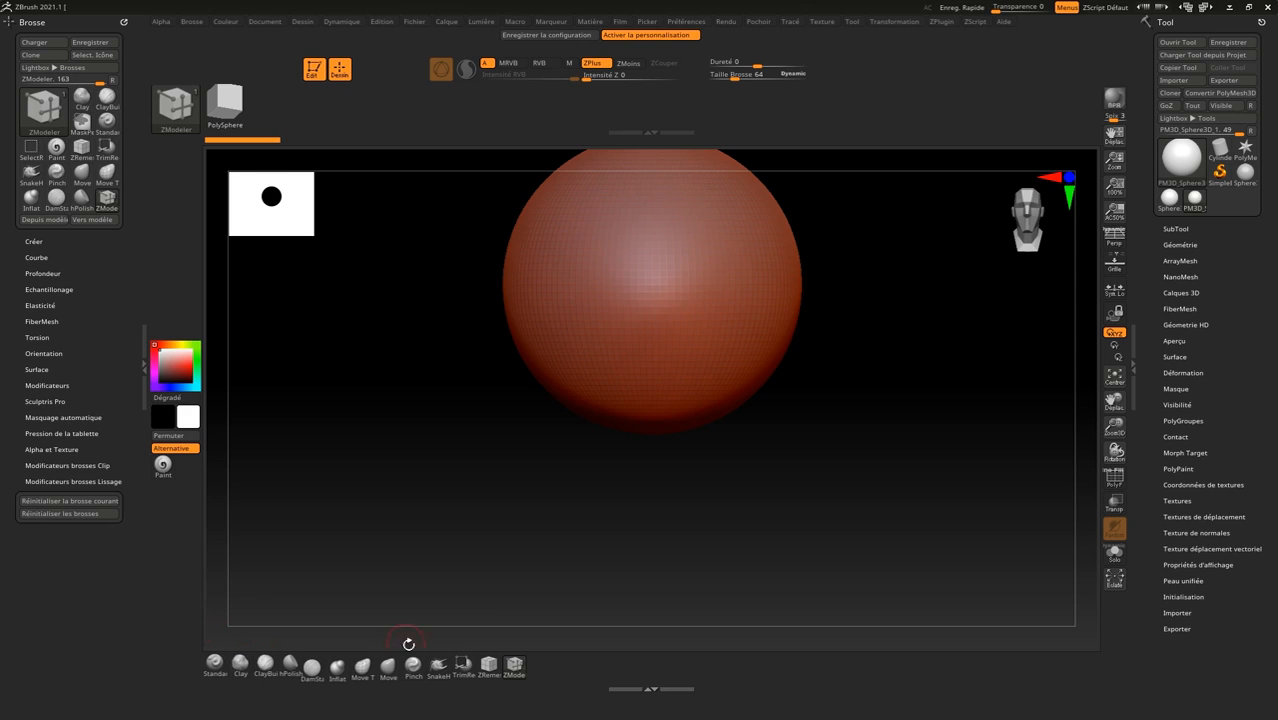
key("ctrl")
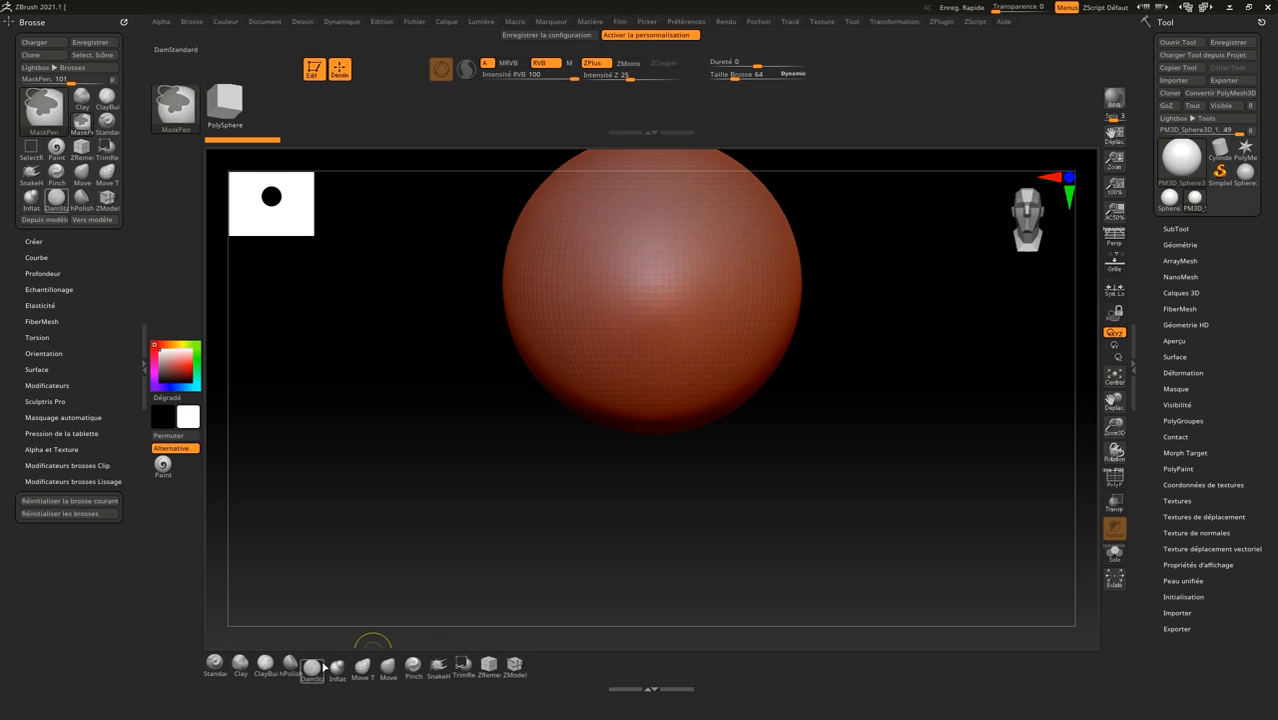
mouse_move(518, 674)
left_mouse_down("ctrl+alt")
mouse_move(552, 670)
mouse_move(326, 674)
left_mouse_up("ctrl+alt")
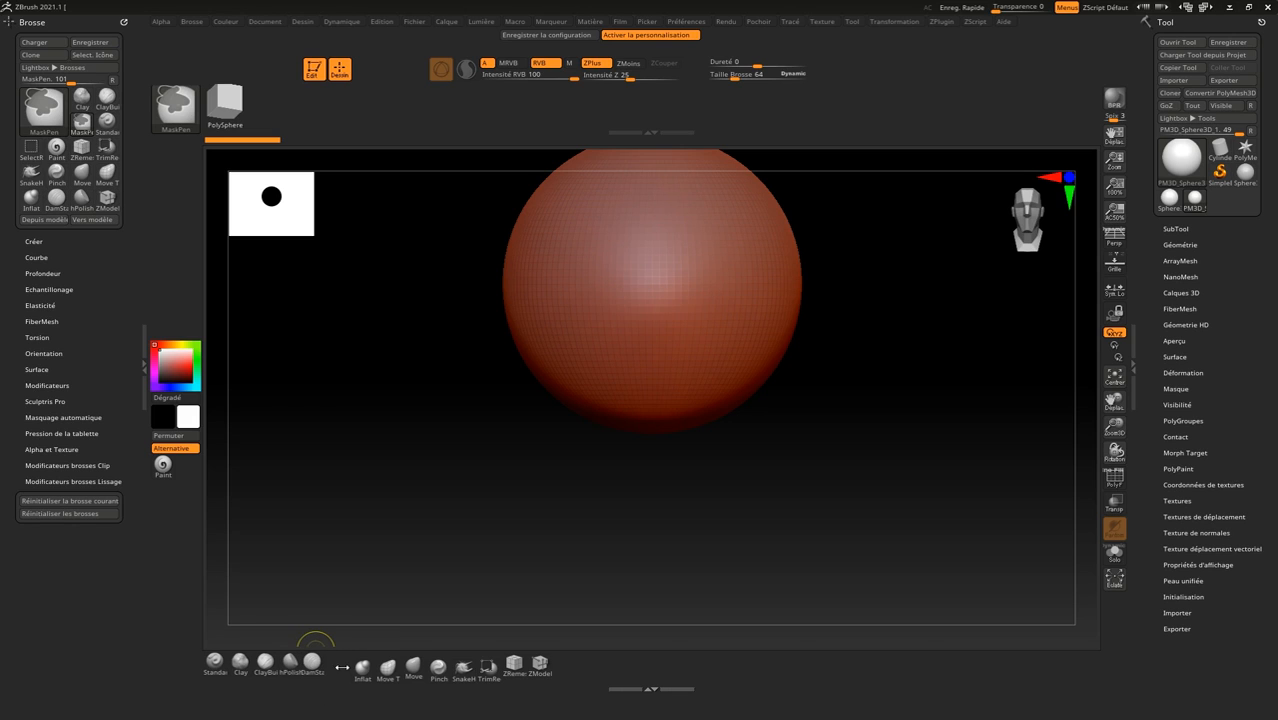
left_click(362, 670)
left_click_drag(336, 667, 513, 675, "ctrl+alt")
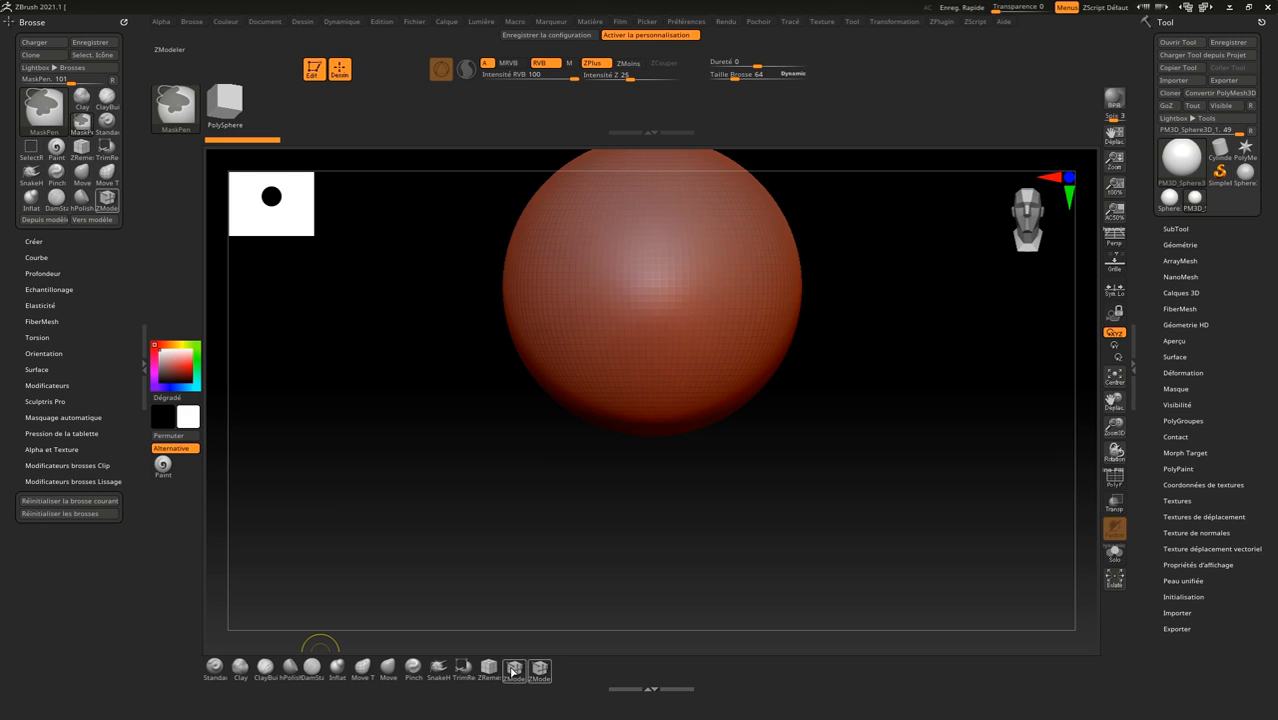
left_click(513, 670)
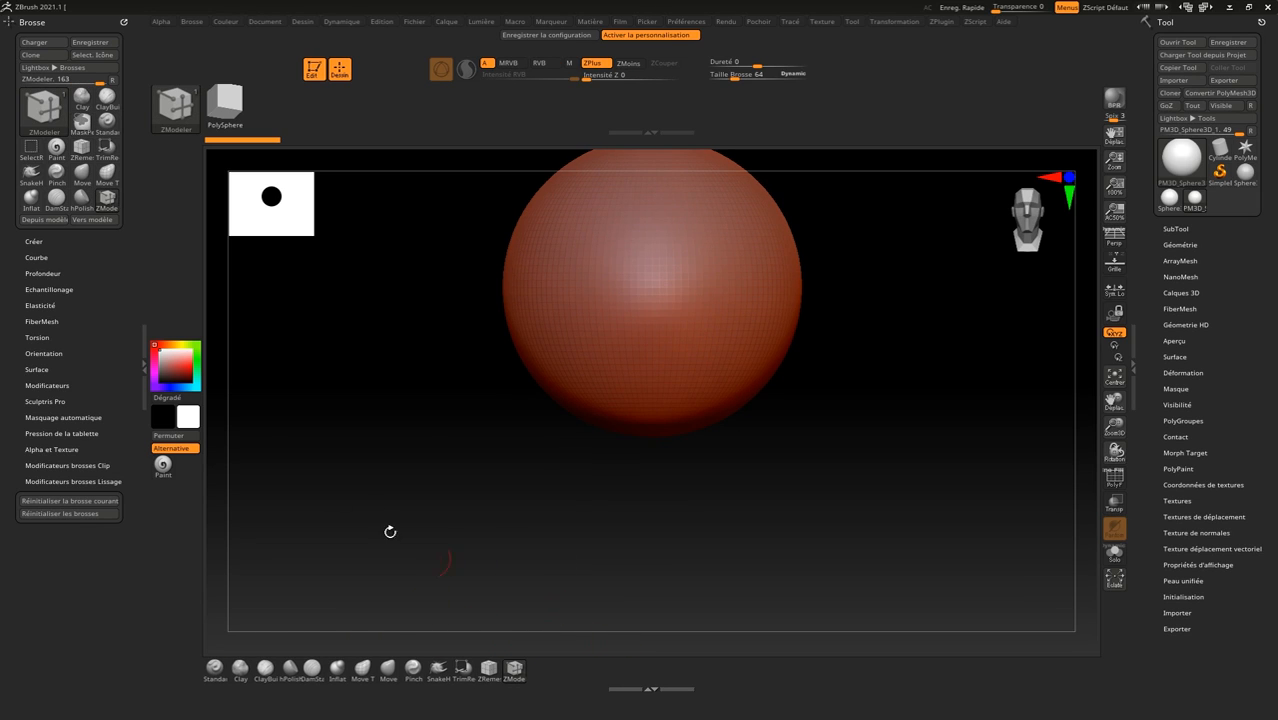
left_click(124, 21)
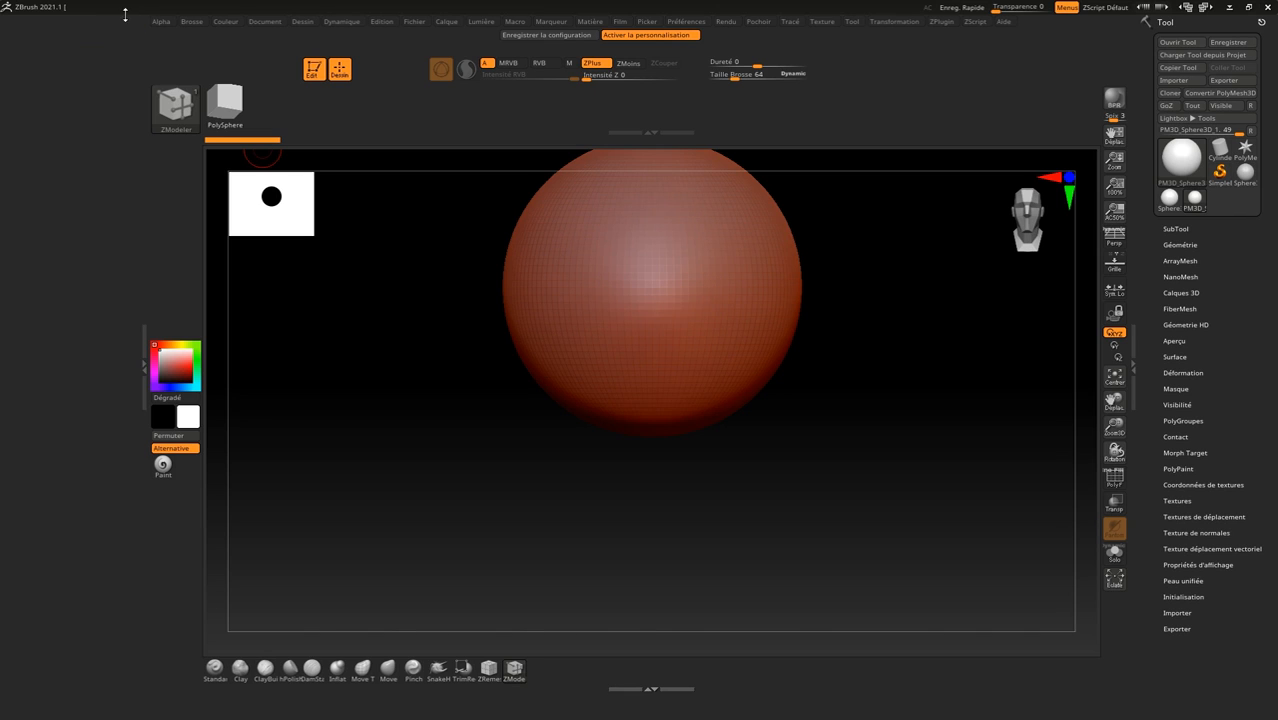
Dock the Alpha palette, place the Alpha Off thumbnail directly beneath the current brush thumbnail, and close the palette
left_click(185, 22)
left_click(163, 24)
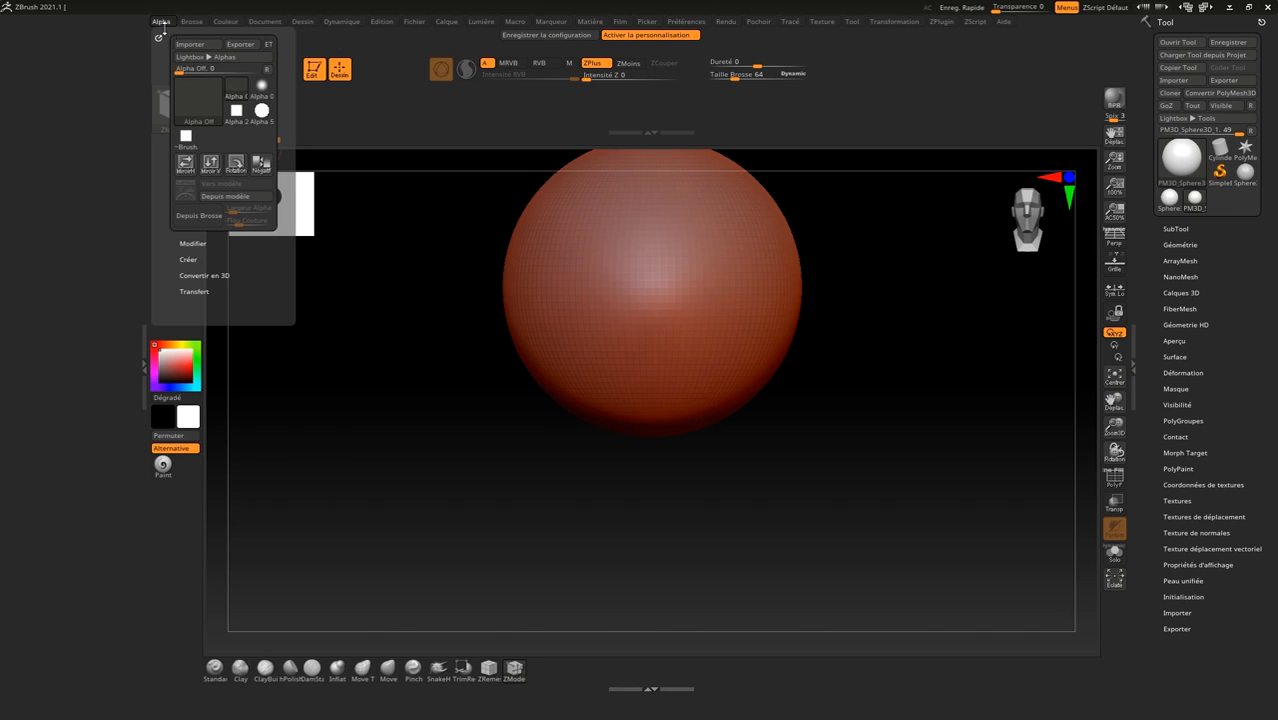
left_click(158, 36)
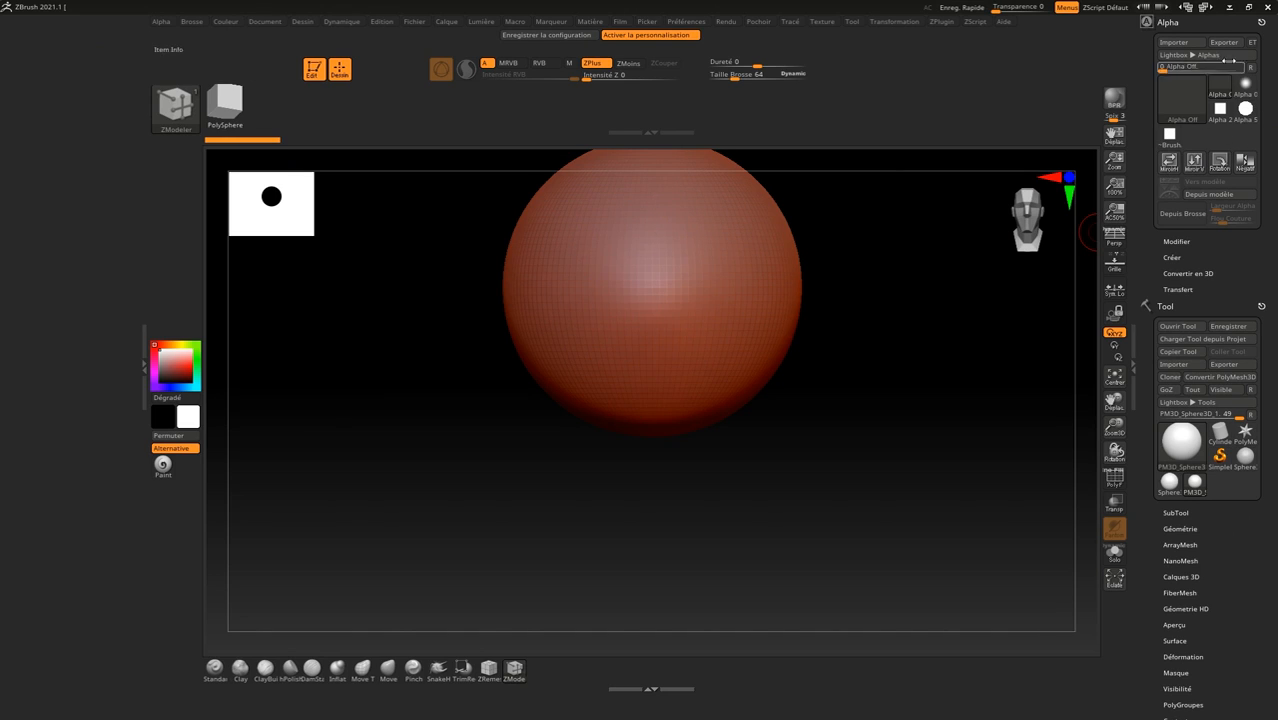
key("ctrl")
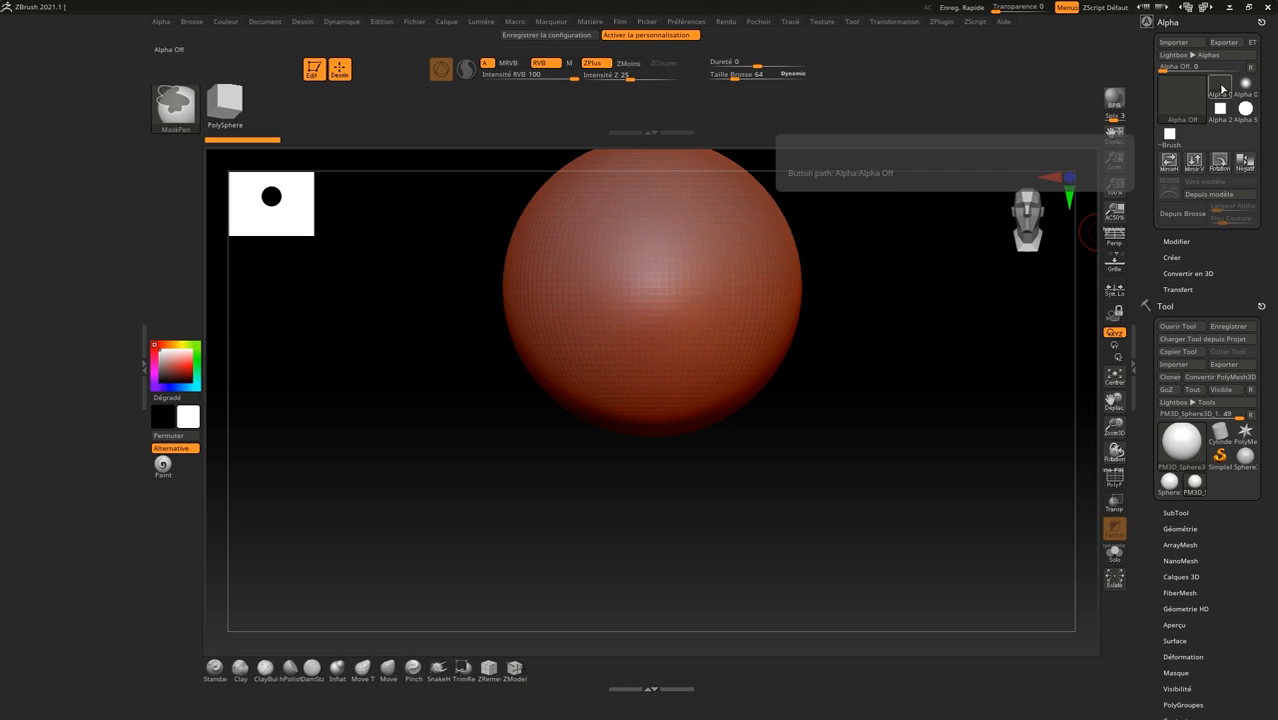
left_click_drag(1221, 88, 1207, 100, "ctrl+alt")
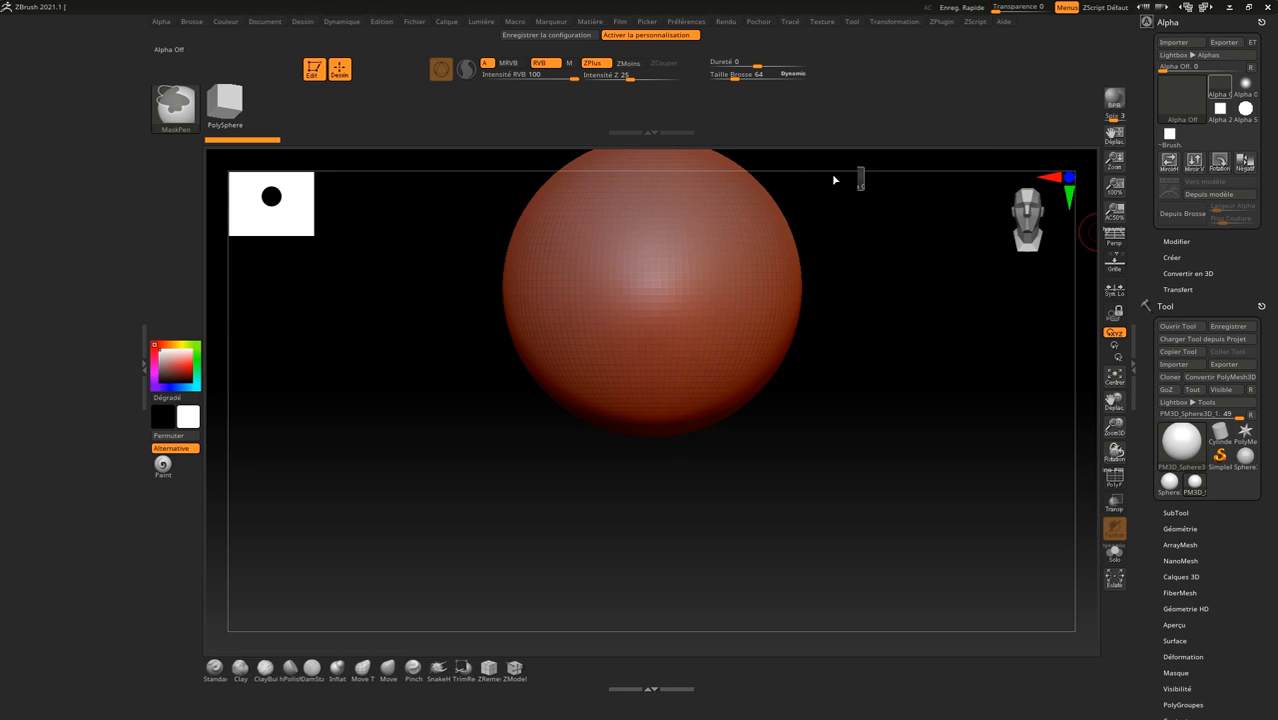
left_click_drag(415, 182, 163, 150, "ctrl+alt")
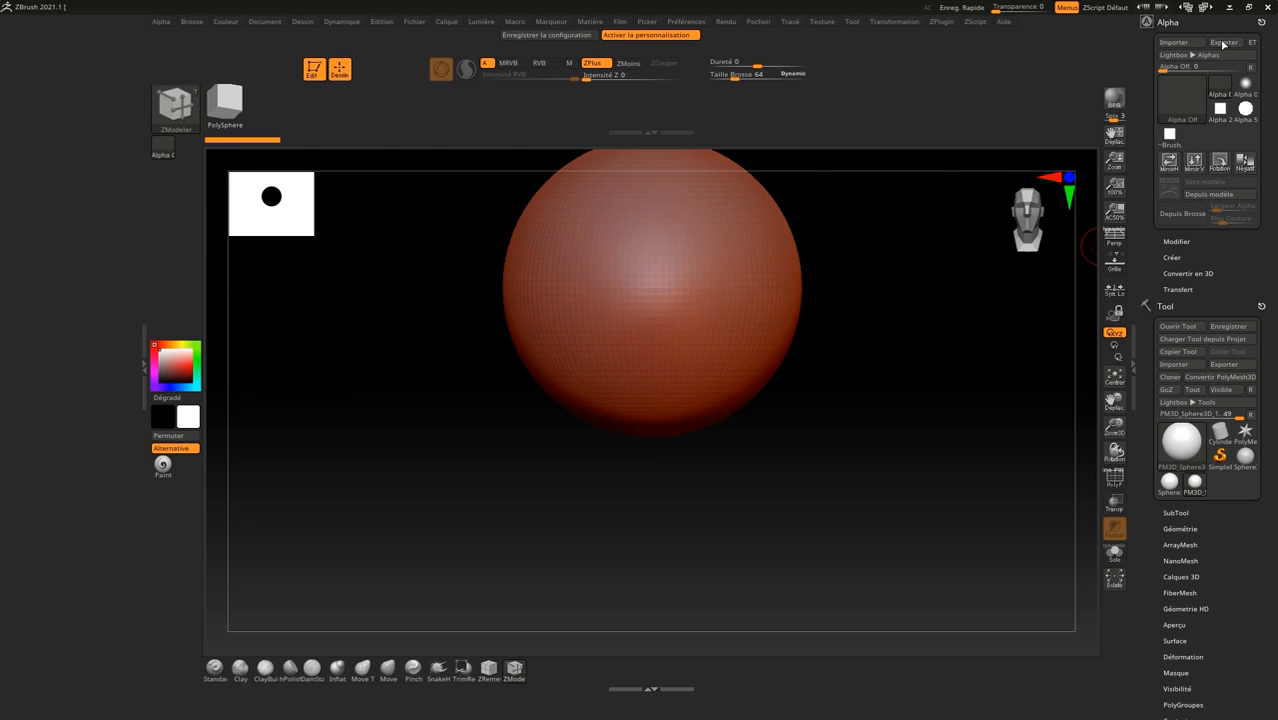
left_click(1263, 20)
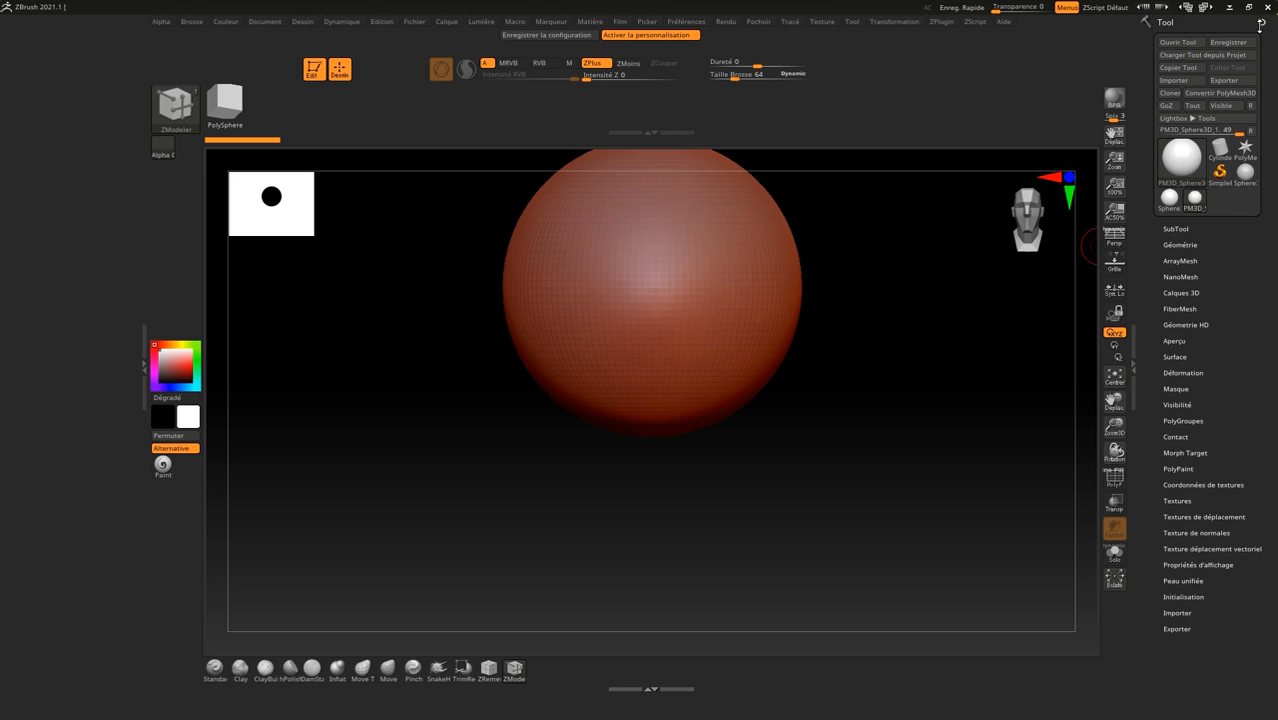
Place the Remplir objet command from the Couleur palette directly beneath the Paint brush
left_click(223, 24)
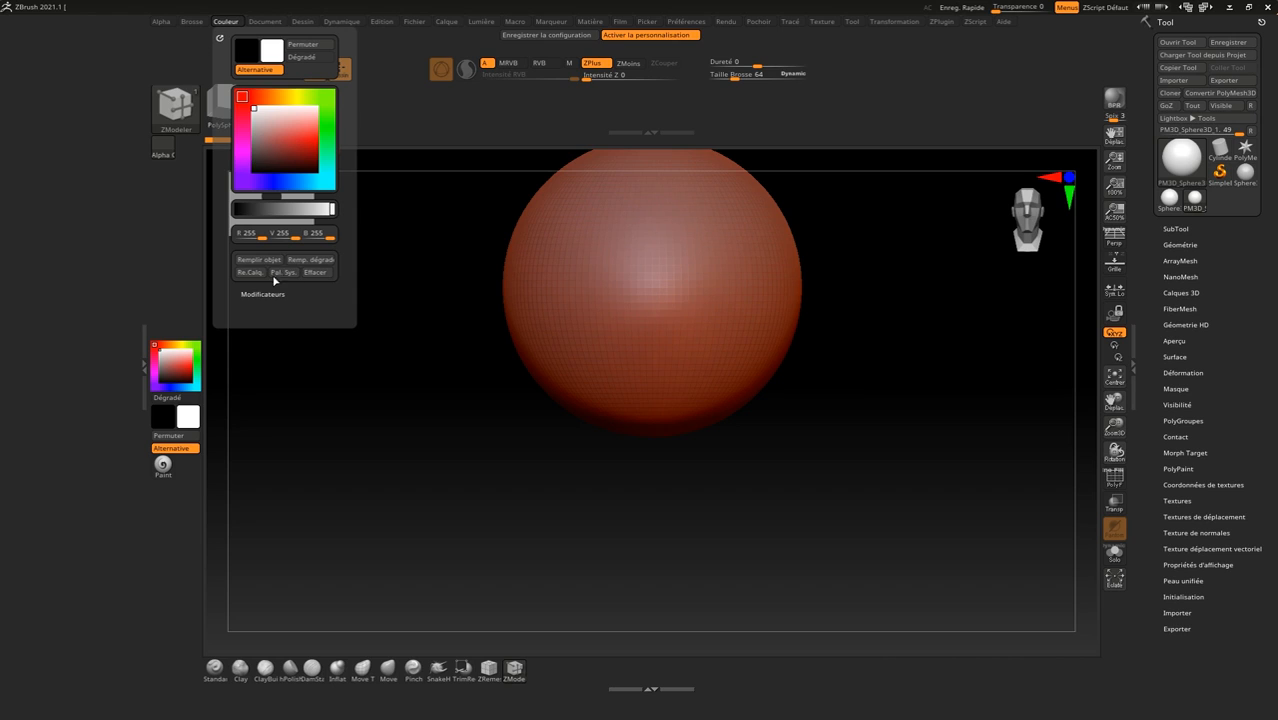
mouse_move(269, 264)
left_mouse_down("ctrl+alt")
mouse_move(210, 382)
mouse_move(184, 488)
left_mouse_up("ctrl+alt")
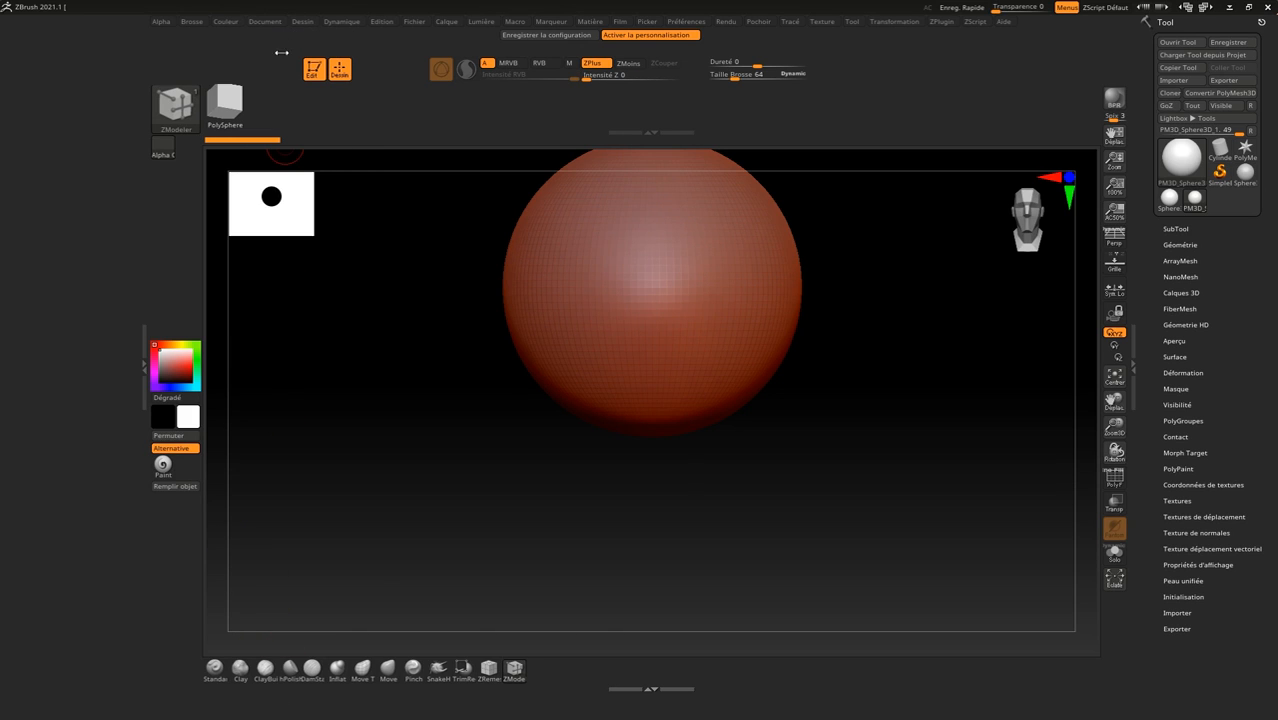
left_click(266, 22)
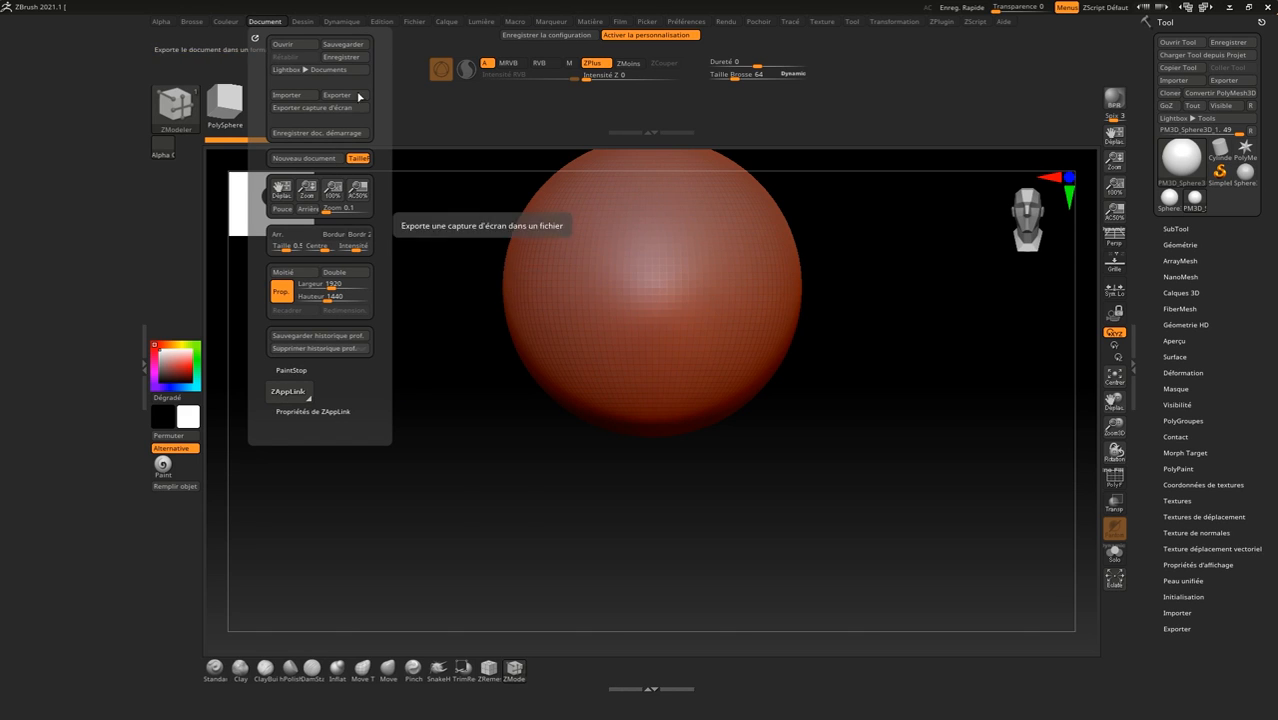
left_click(304, 22)
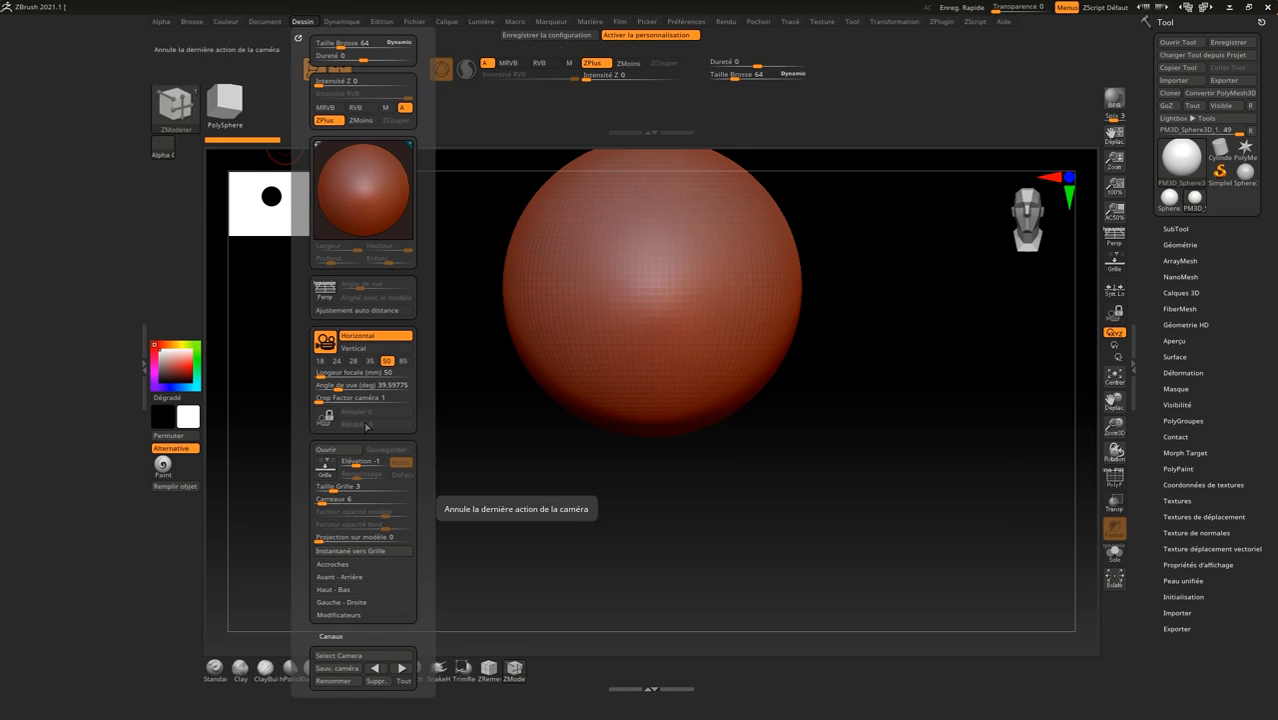
left_click(345, 22)
left_click(380, 22)
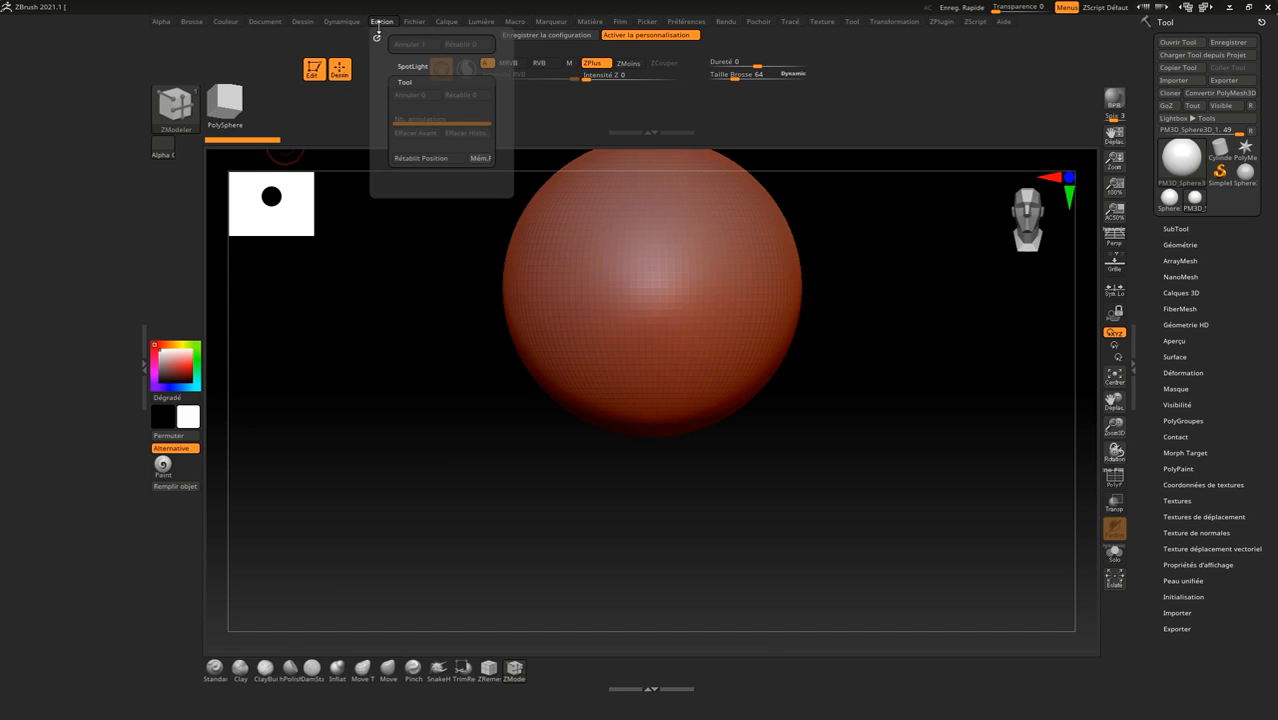
left_click(414, 22)
left_click(445, 22)
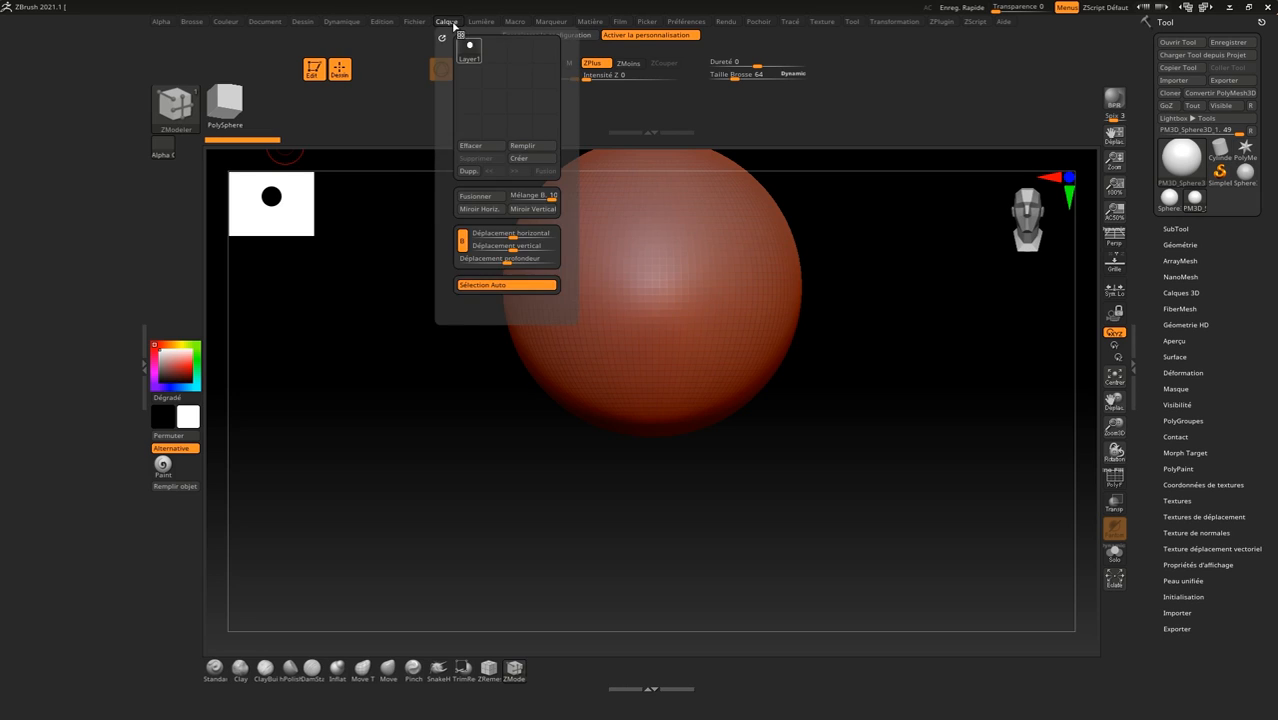
Dock the Lumière palette and place the light position sphere and the first four light switches beneath Remplir objet, with the switches in two rows
left_click(480, 22)
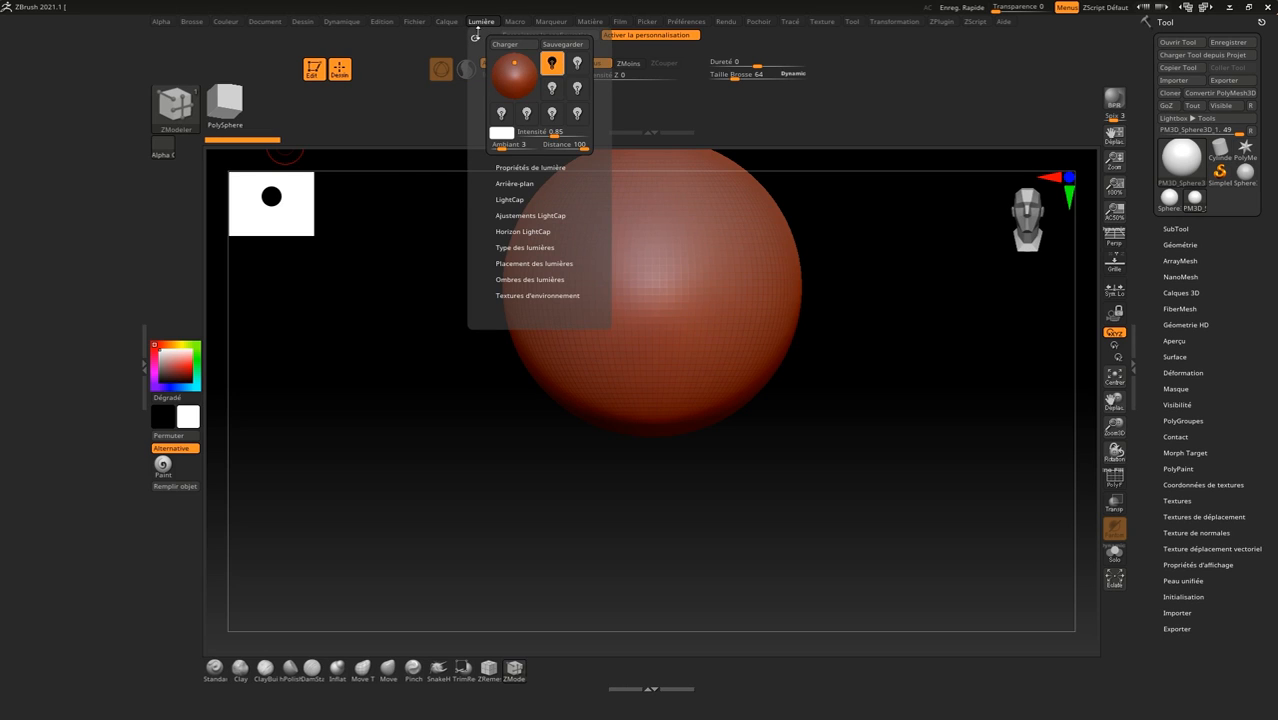
left_click(475, 38)
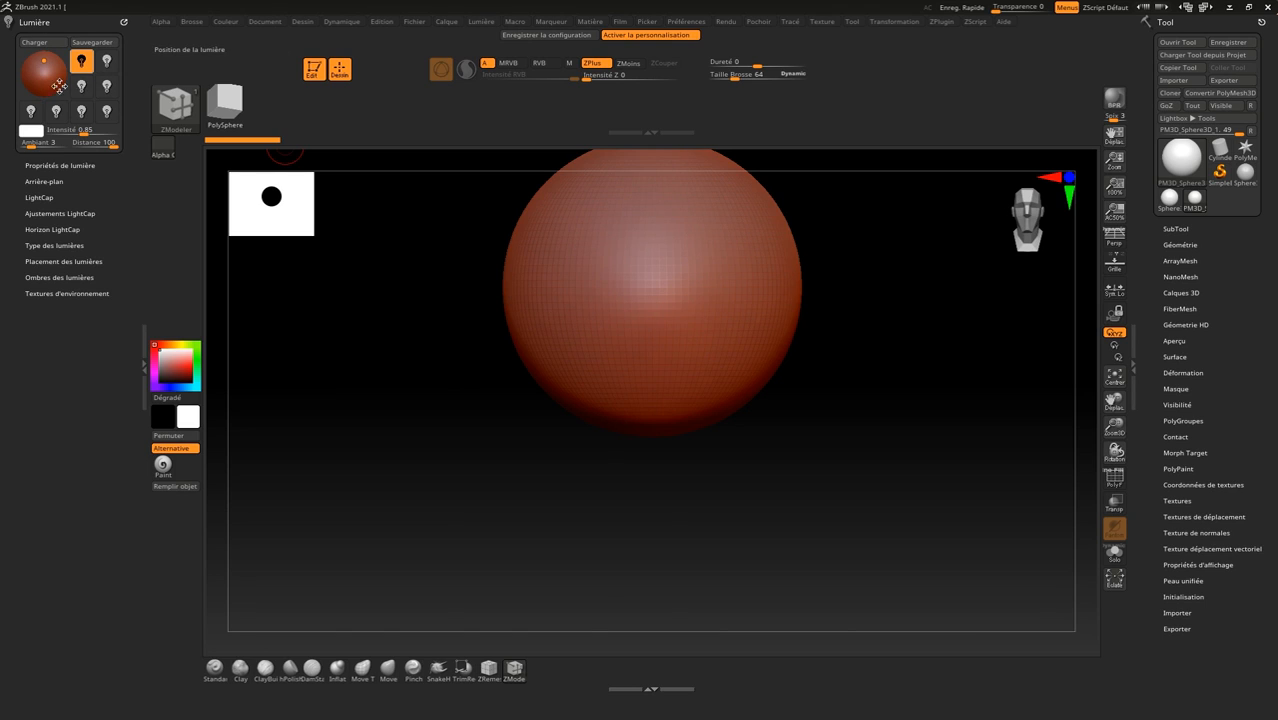
left_click_drag(46, 79, 175, 524, "ctrl+alt")
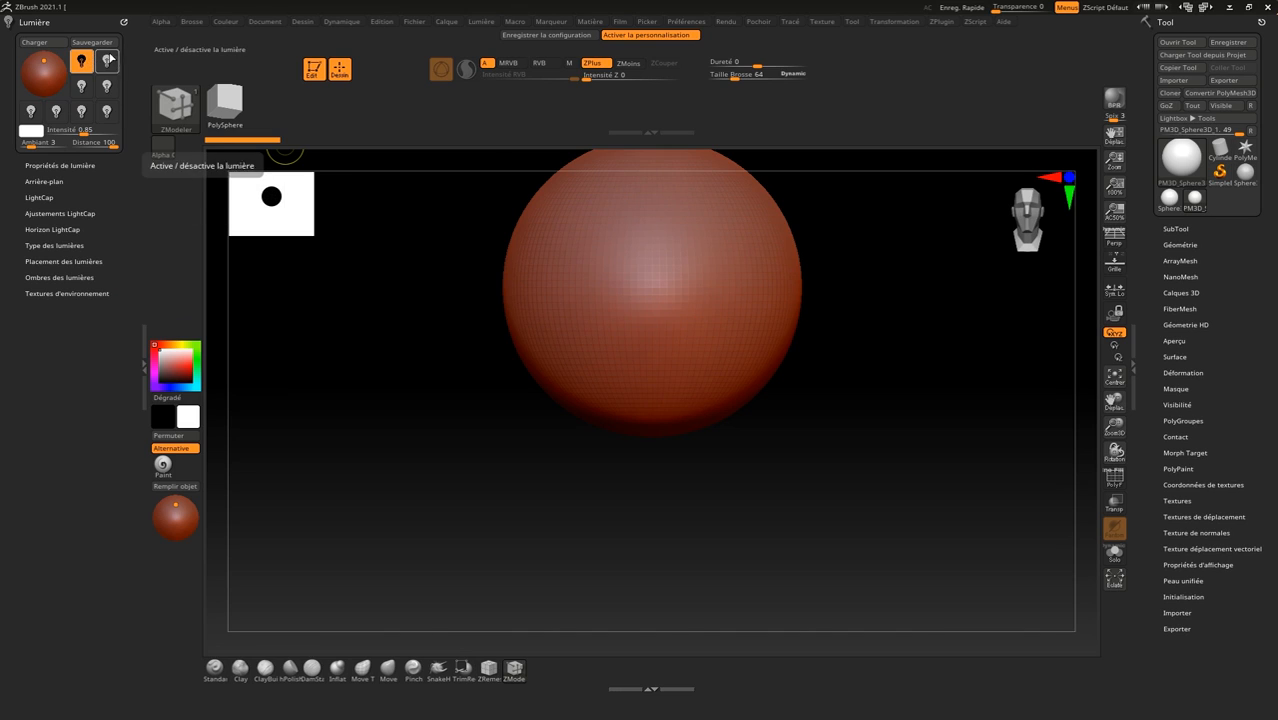
left_click_drag(84, 62, 163, 556, "ctrl+alt")
left_click_drag(107, 63, 187, 554, "ctrl+alt")
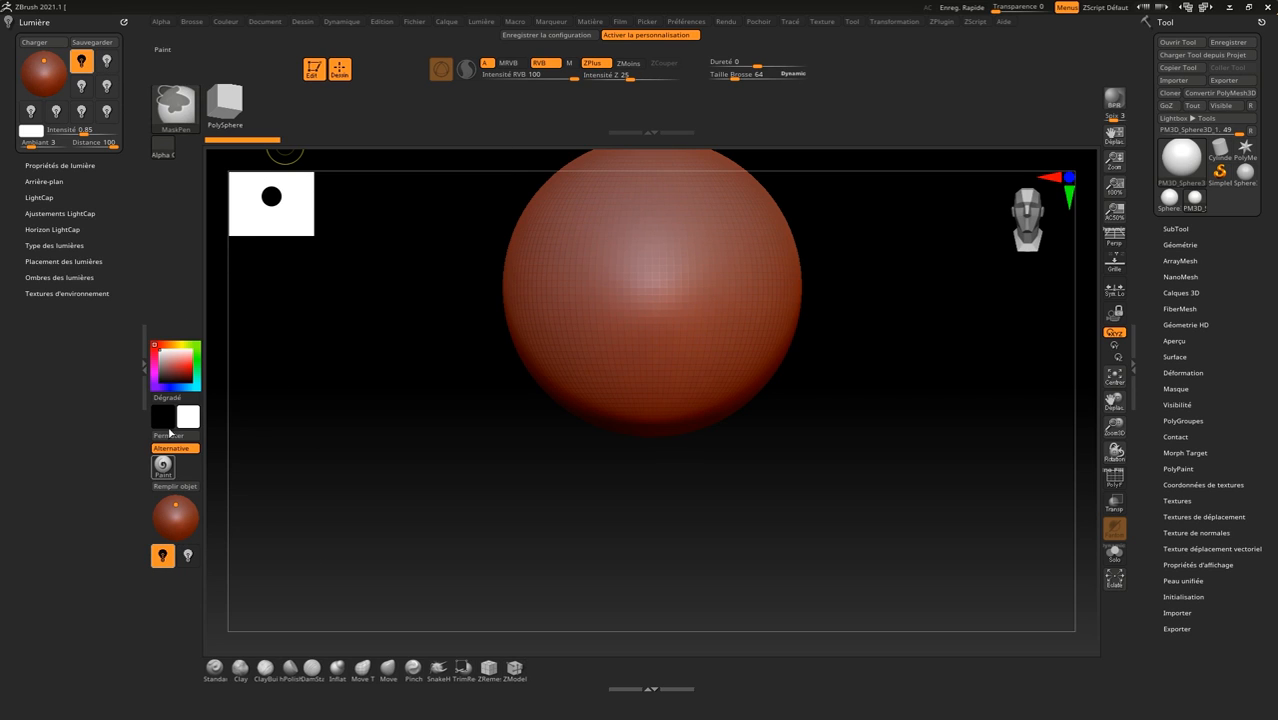
left_click_drag(81, 86, 163, 580, "ctrl+alt")
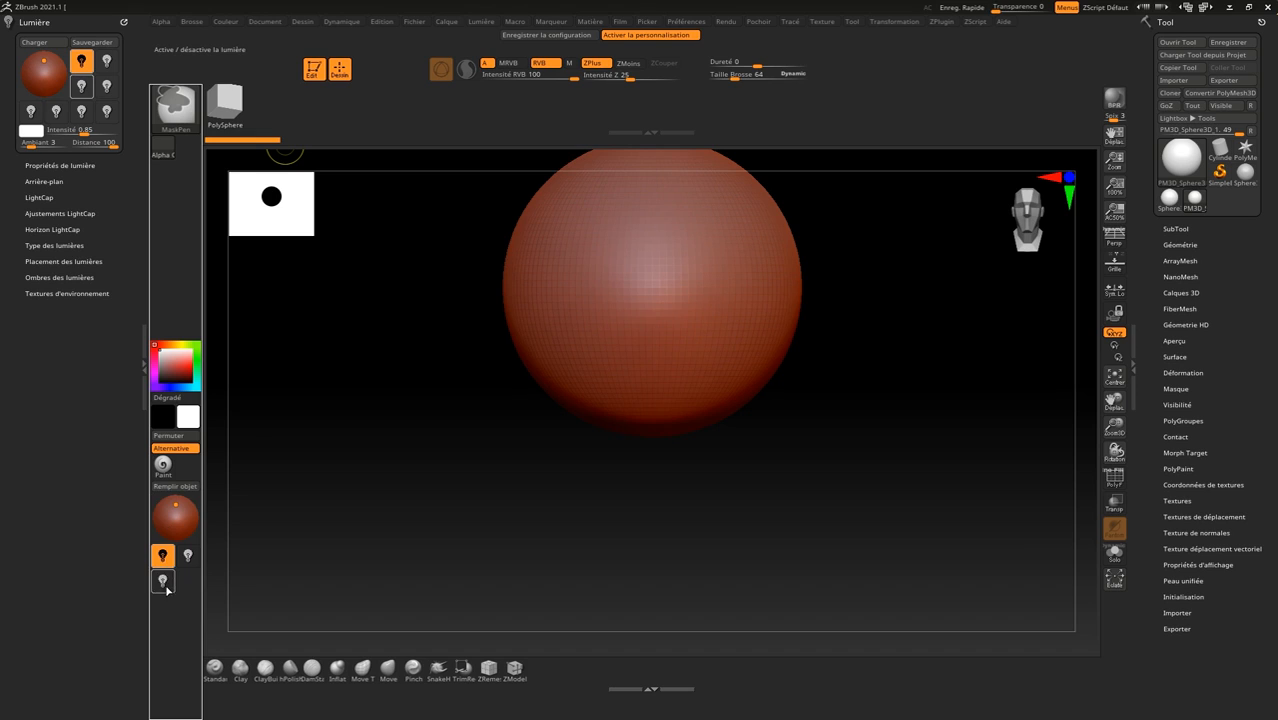
left_click_drag(108, 93, 190, 566, "ctrl+alt")
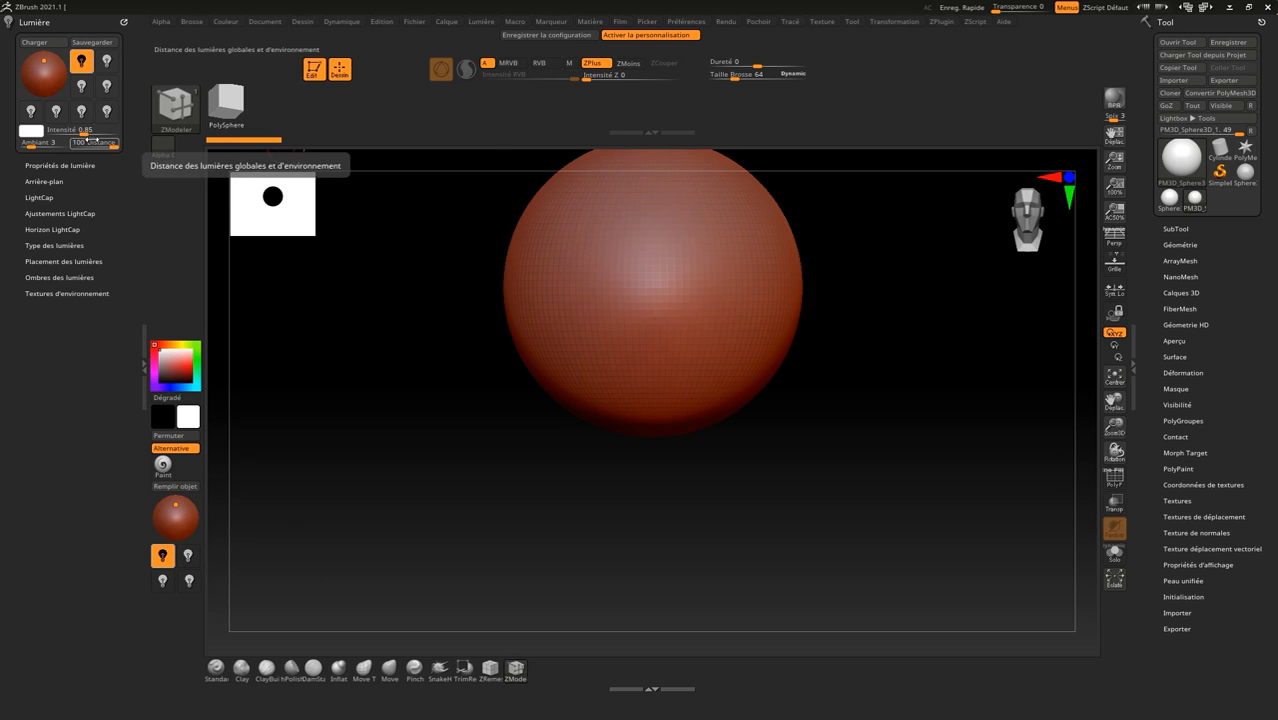
Place the light color swatch and the light Intensité slider beneath the four light switches and close the Lumière palette
key("ctrl")
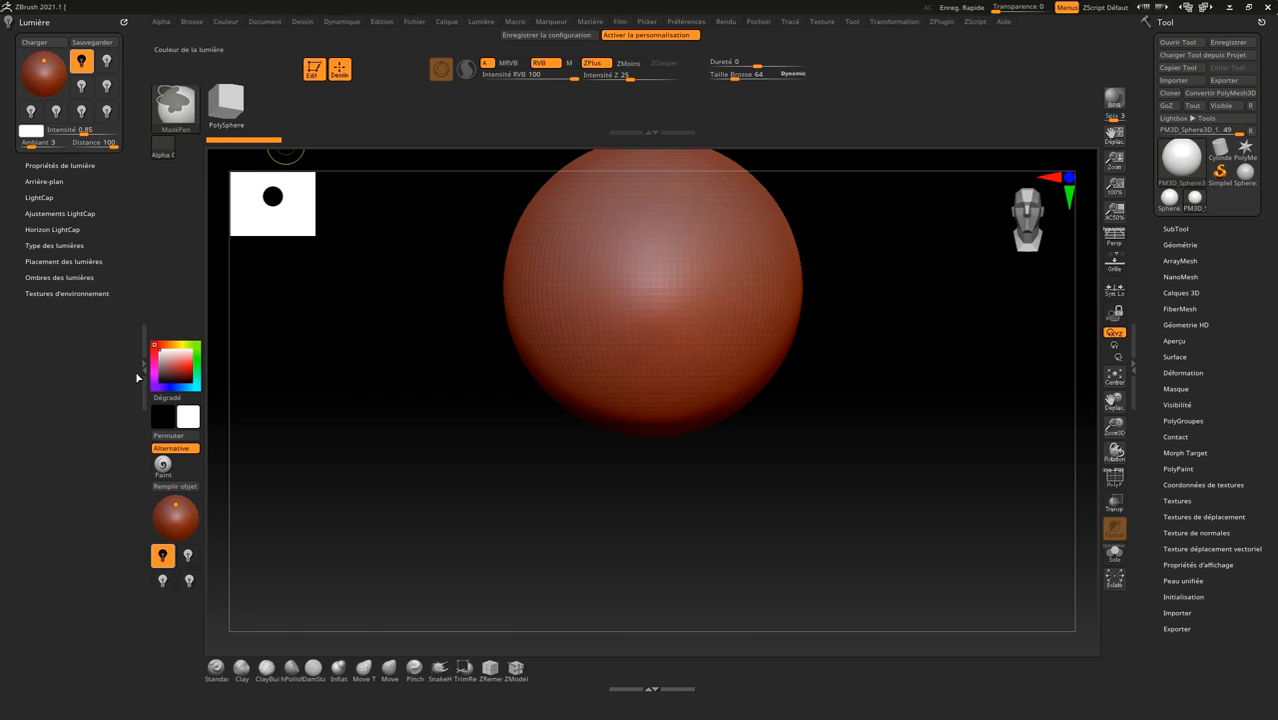
mouse_move(93, 134)
left_mouse_down("ctrl+alt")
mouse_move(184, 447)
mouse_move(200, 620)
left_mouse_up("ctrl+alt")
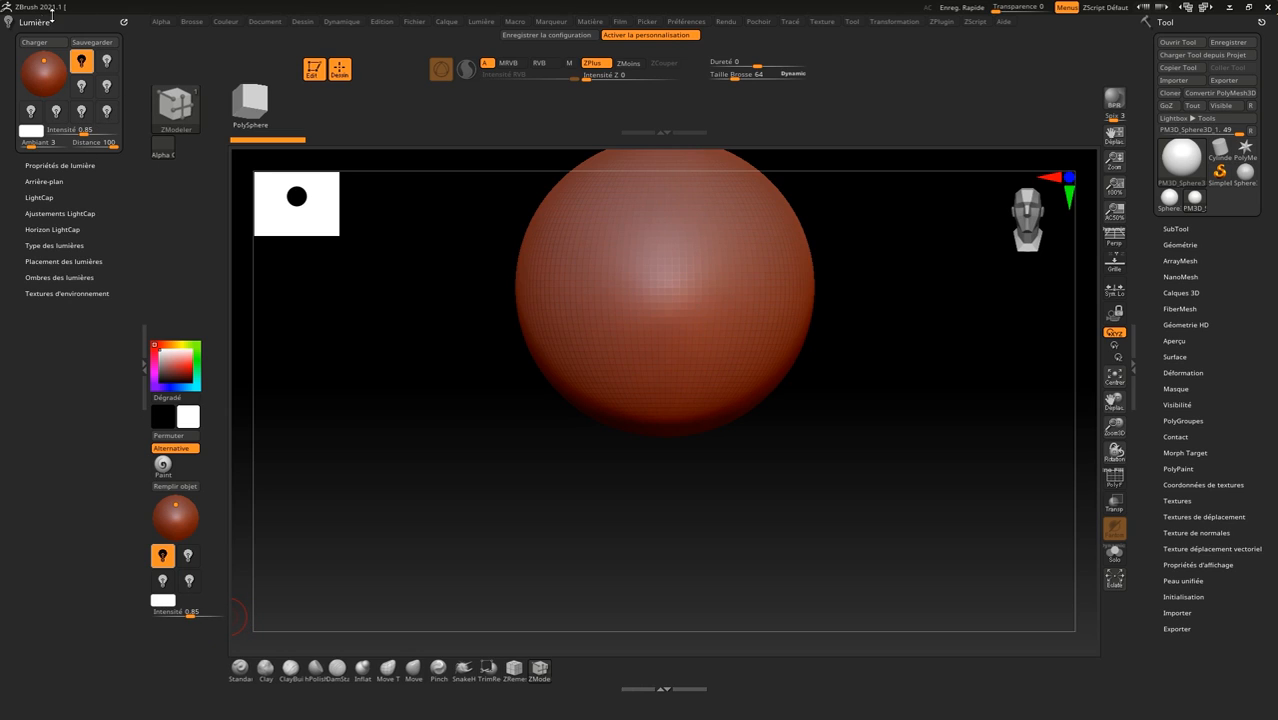
left_click_drag(123, 22, 176, 42)
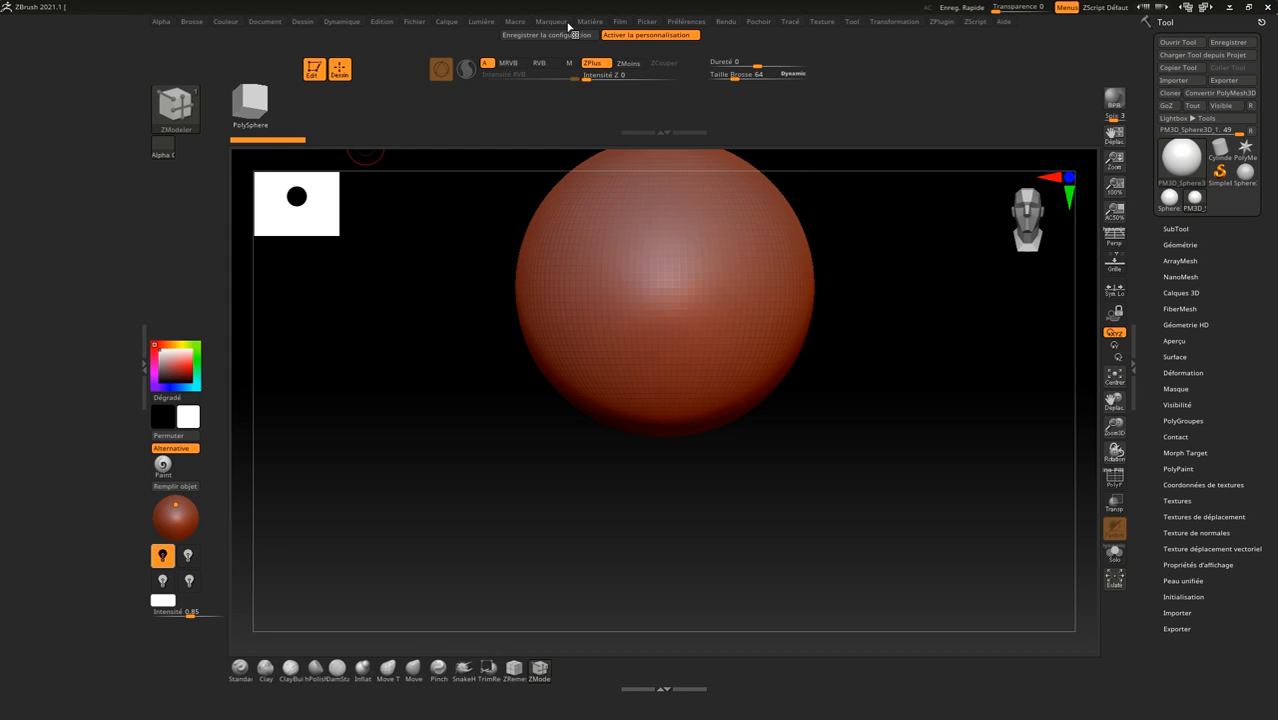
Dock the Matière palette and place the SkinShade4 material beside Alpha Off beneath the current brush thumbnail
mouse_move(565, 25)
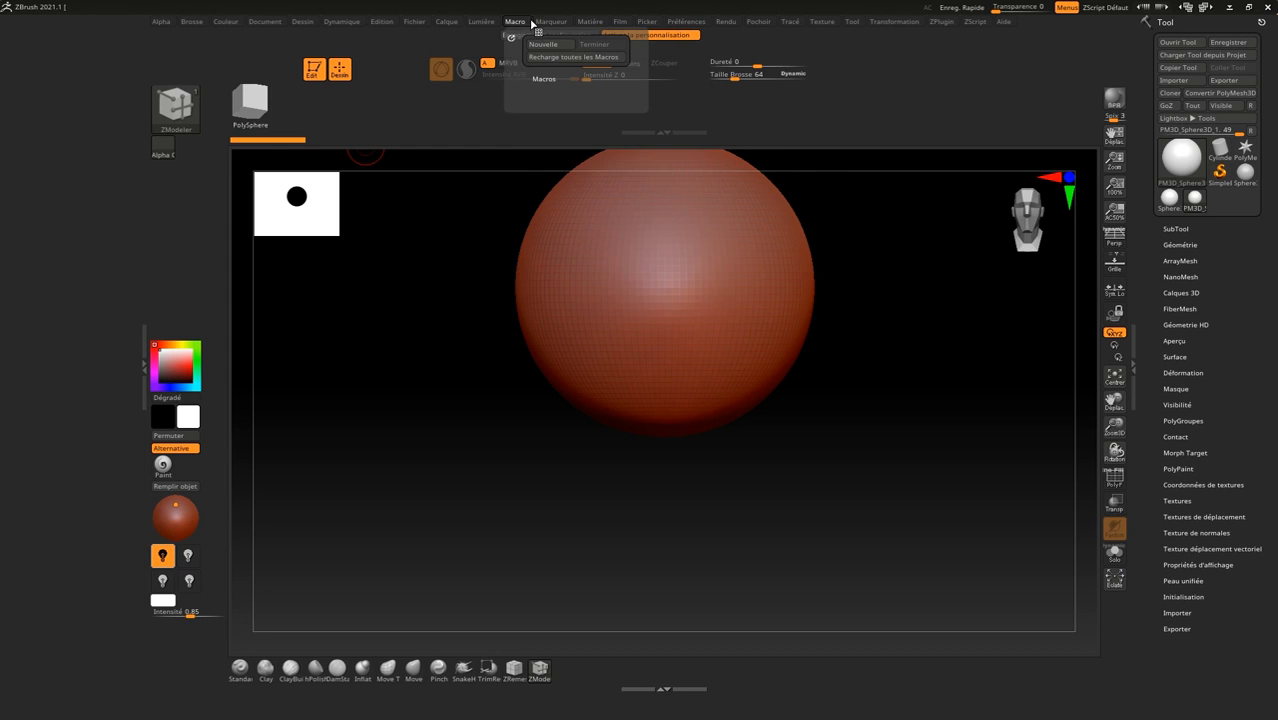
left_click(598, 21)
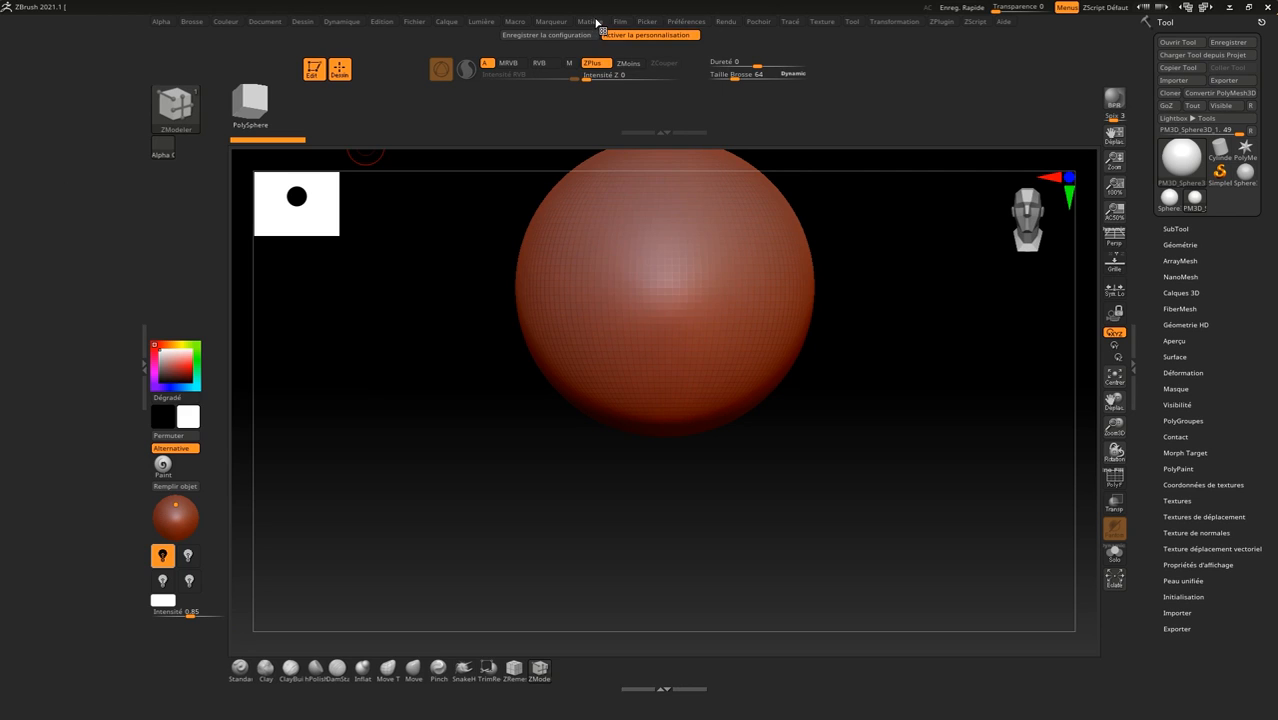
left_click(592, 22)
left_click(584, 37)
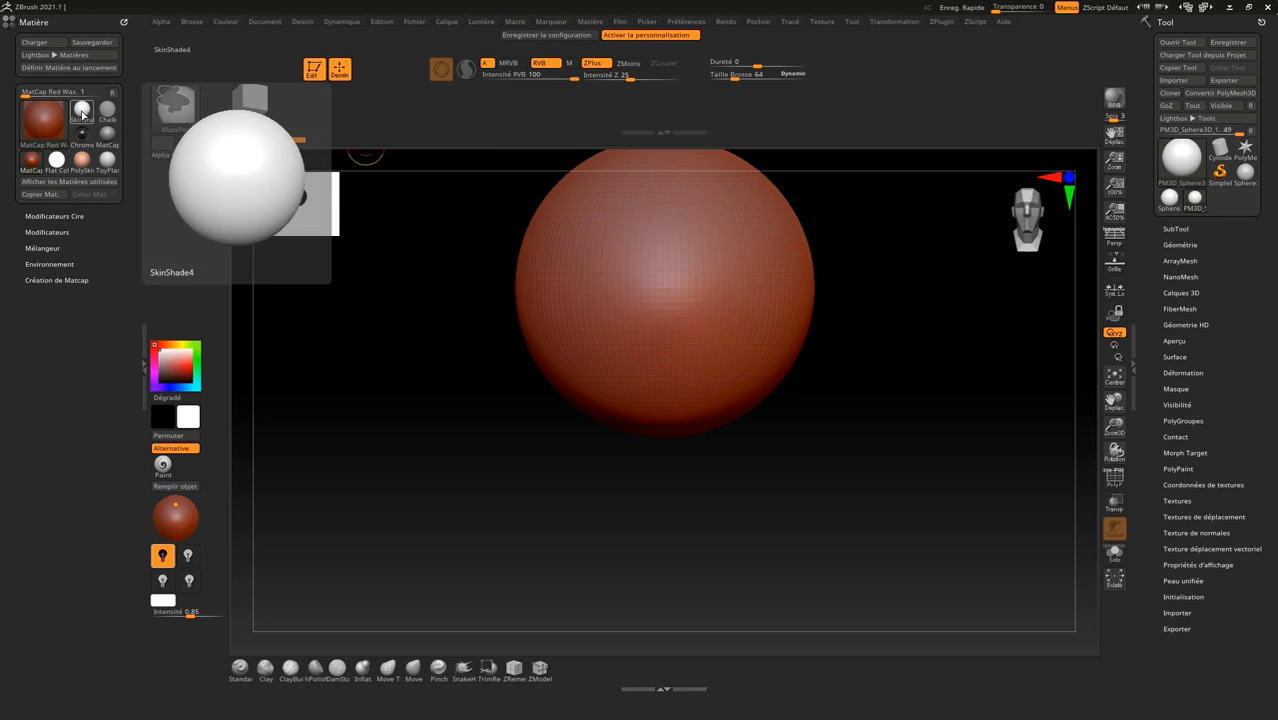
left_click_drag(86, 113, 184, 151, "ctrl+alt")
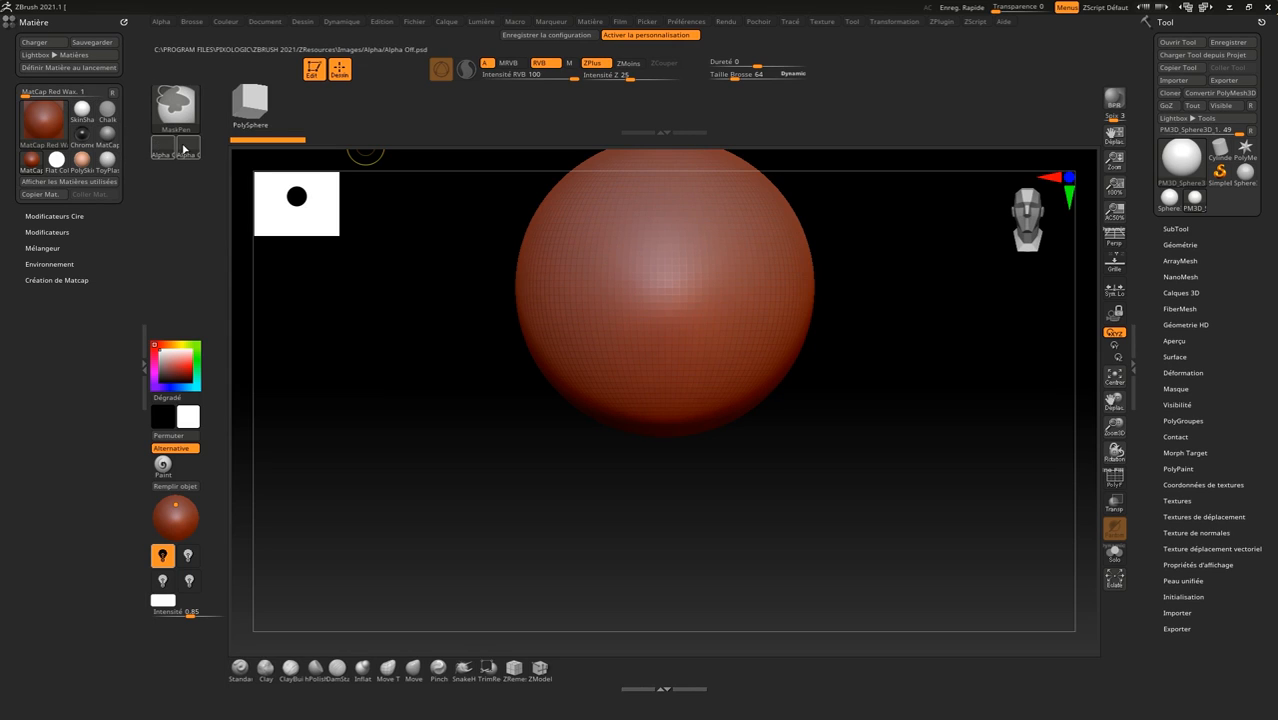
mouse_move(168, 151)
left_mouse_down("ctrl+alt")
mouse_move(189, 164)
mouse_move(192, 152)
left_mouse_up("ctrl+alt")
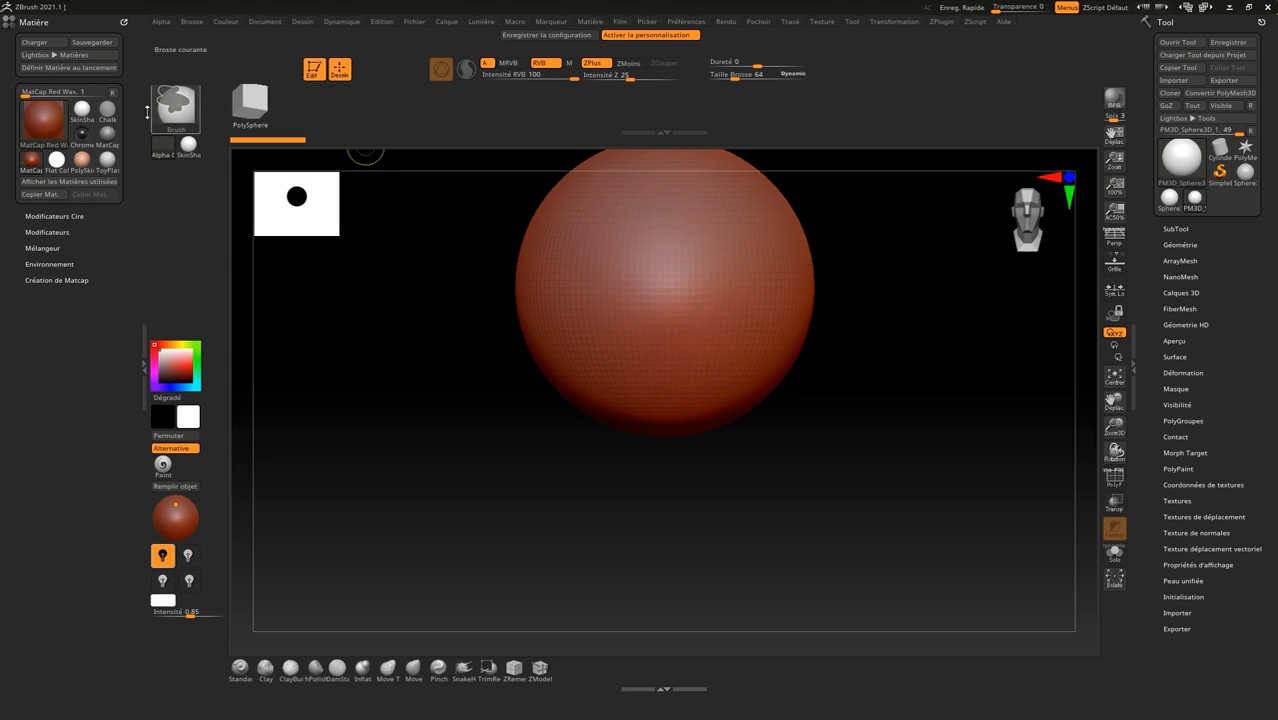
Add the Chalk and MatCap Gray materials side by side to the shelf below the canvas, separated from the ZModeler brush by a gap
mouse_move(89, 122)
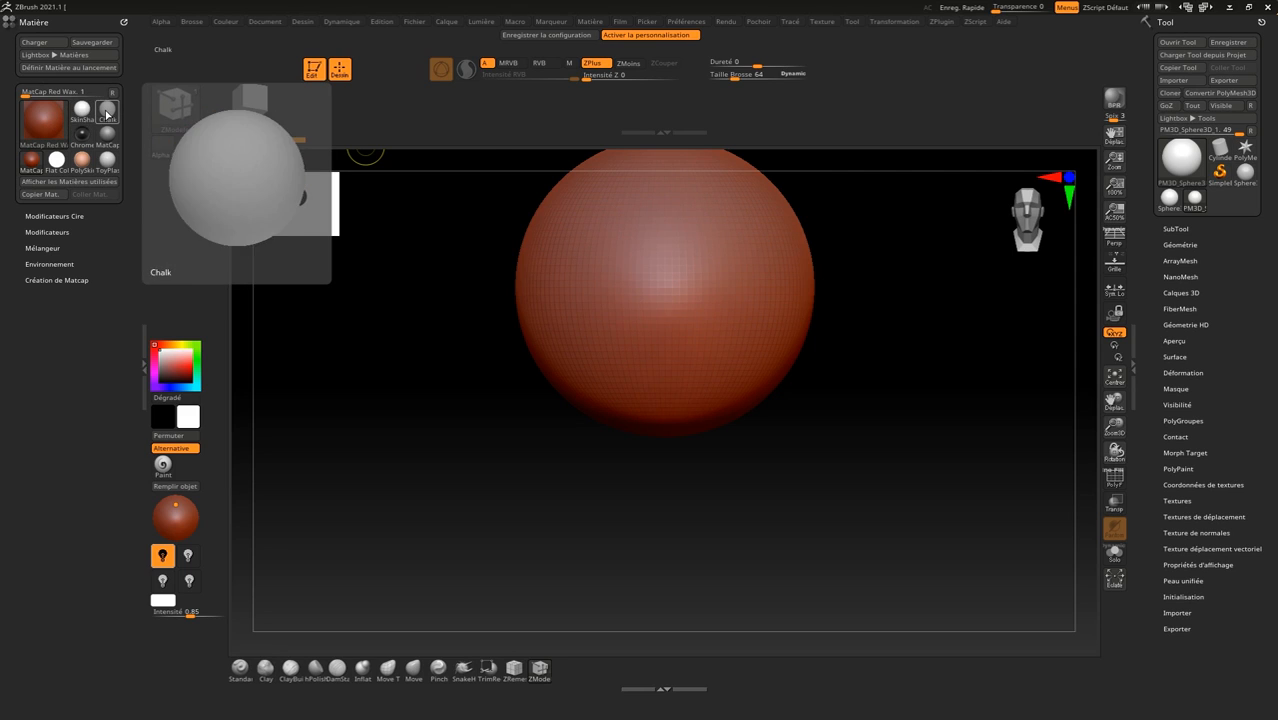
left_click_drag(108, 113, 602, 672, "ctrl+alt")
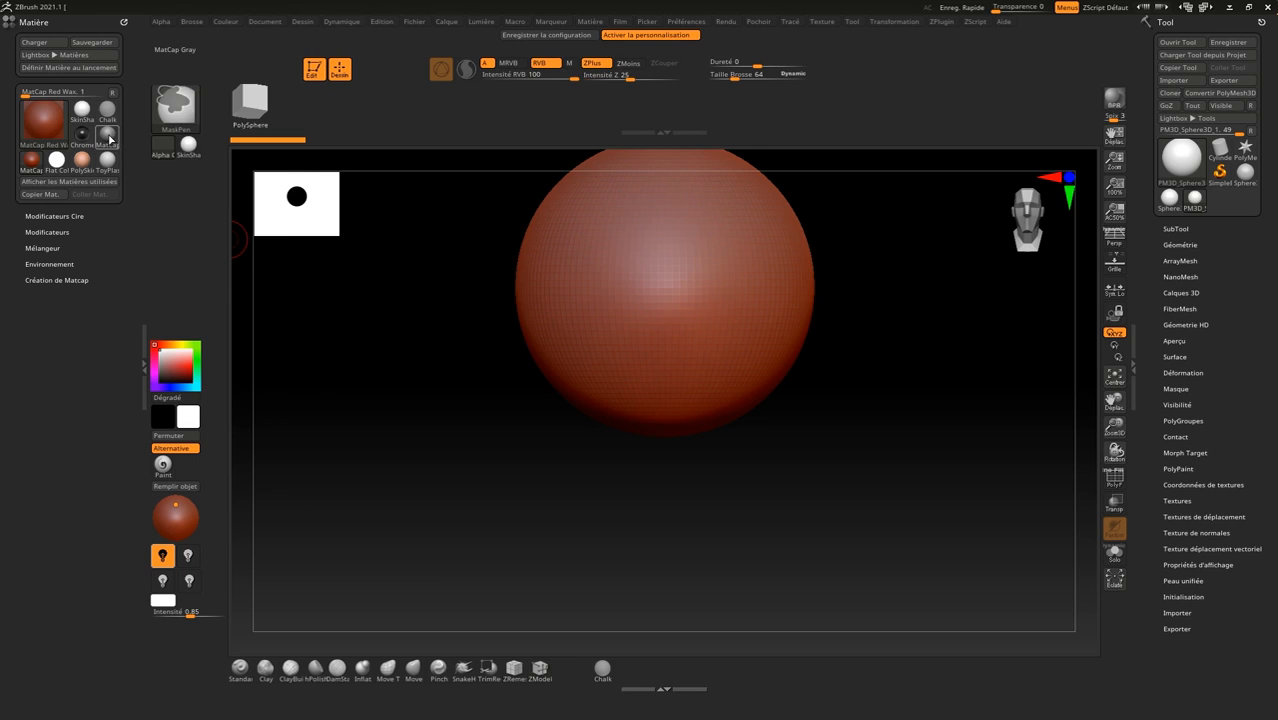
left_click_drag(108, 137, 350, 360, "ctrl+alt")
left_click_drag(598, 620, 624, 668, "ctrl+alt")
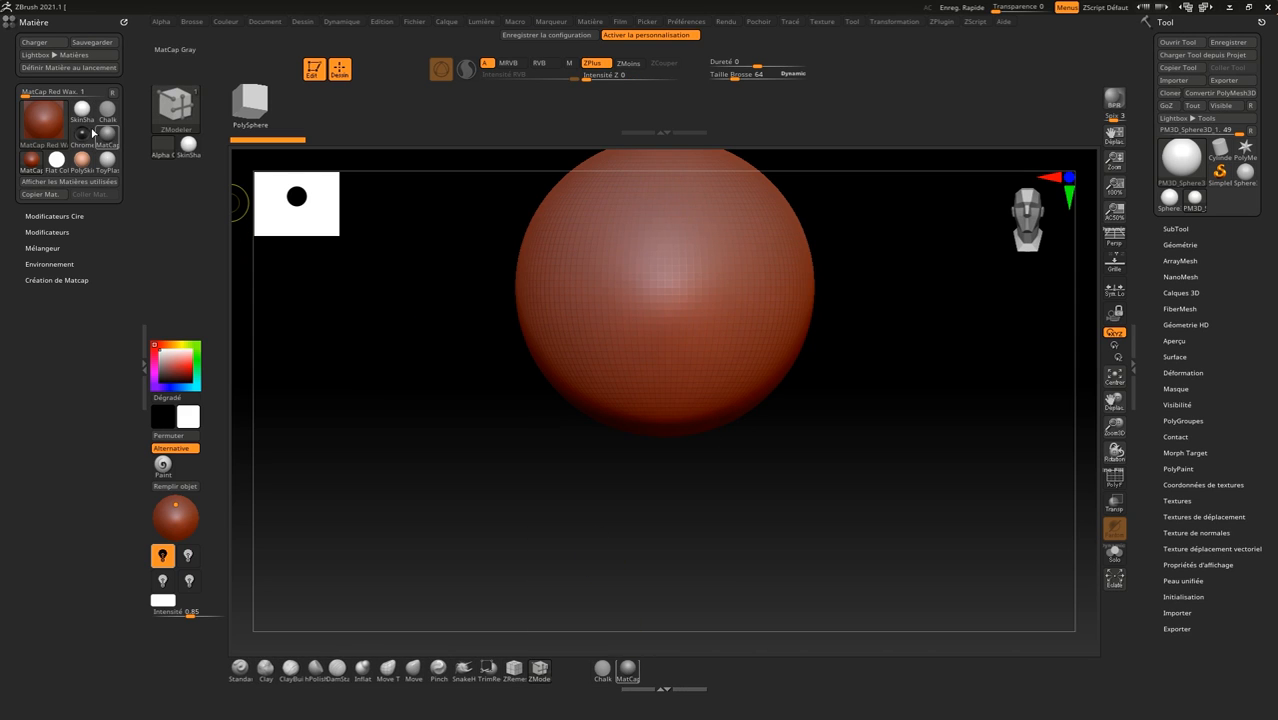
Add the Flat Color, PolySkin and ToyPlastic materials to the shelf below the canvas, in a row after MatCap Gray
left_click(52, 128)
left_click_drag(58, 162, 654, 671, "ctrl+alt")
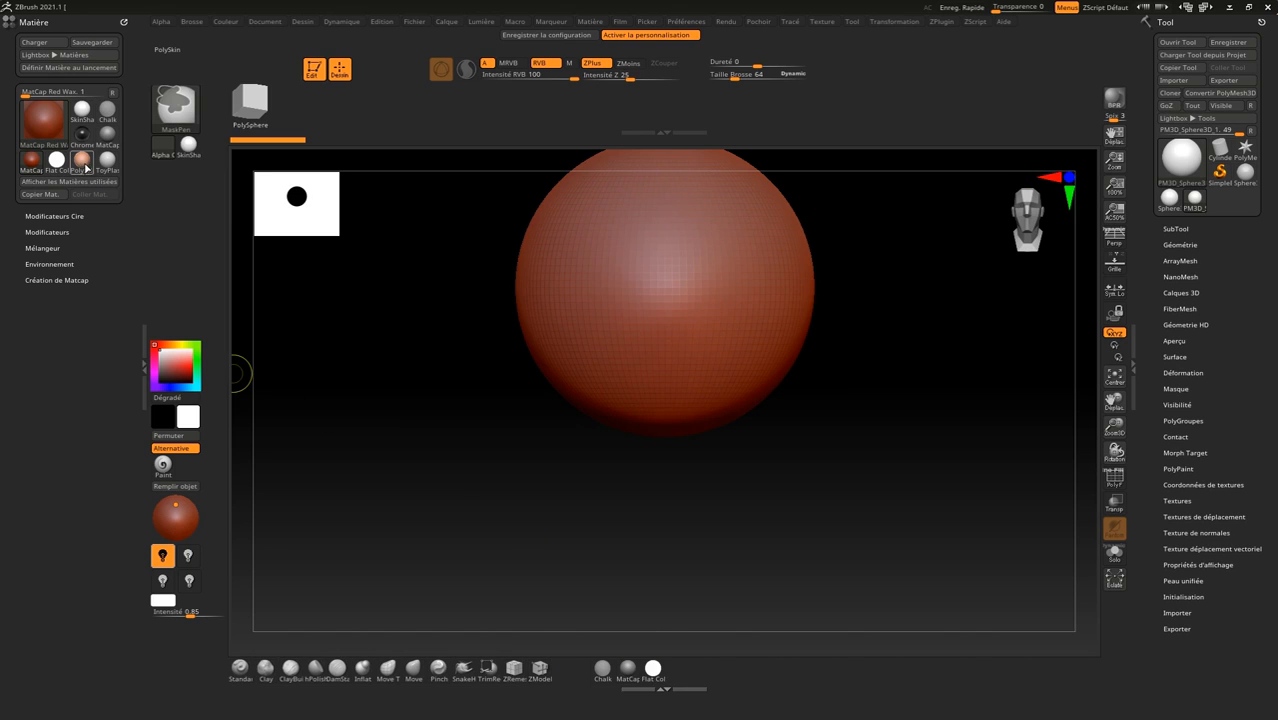
left_click_drag(440, 418, 672, 668, "ctrl+alt")
left_click_drag(645, 484, 713, 669, "ctrl+alt")
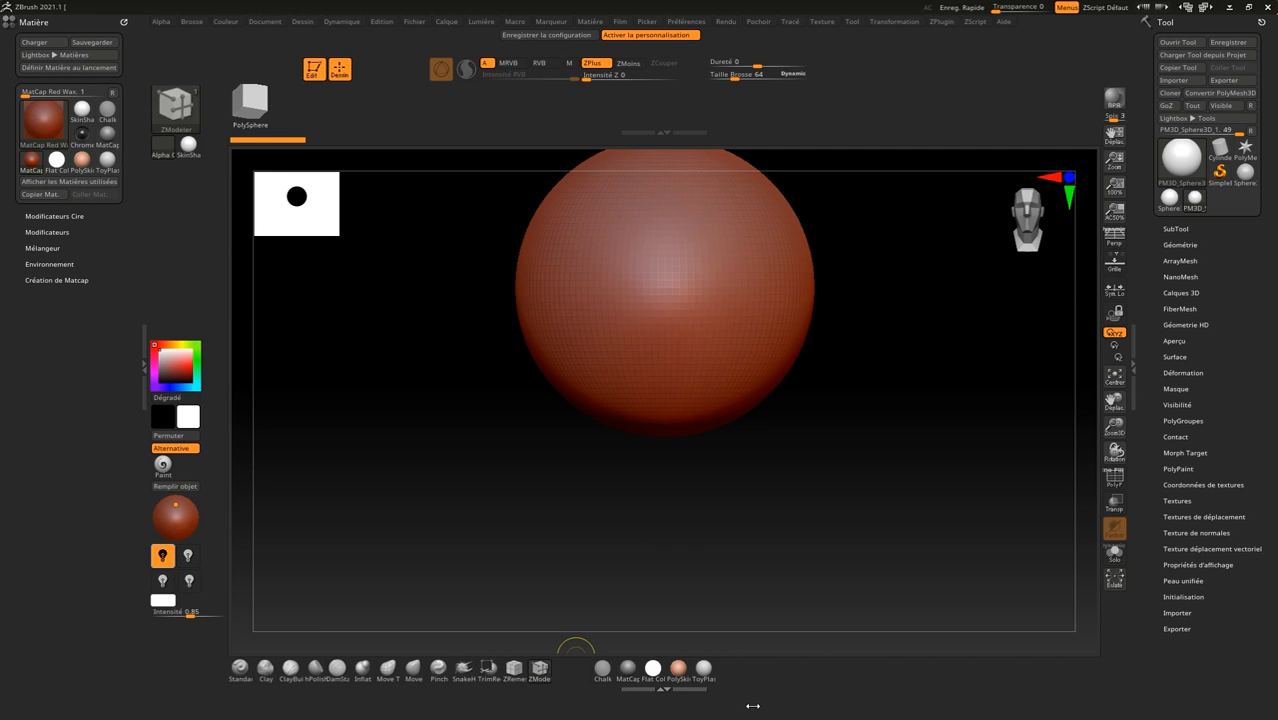
Try the newly shelved materials on the sphere and finish with MatCap Gray as the active material
left_click(679, 668)
left_click(621, 674)
left_click(603, 672)
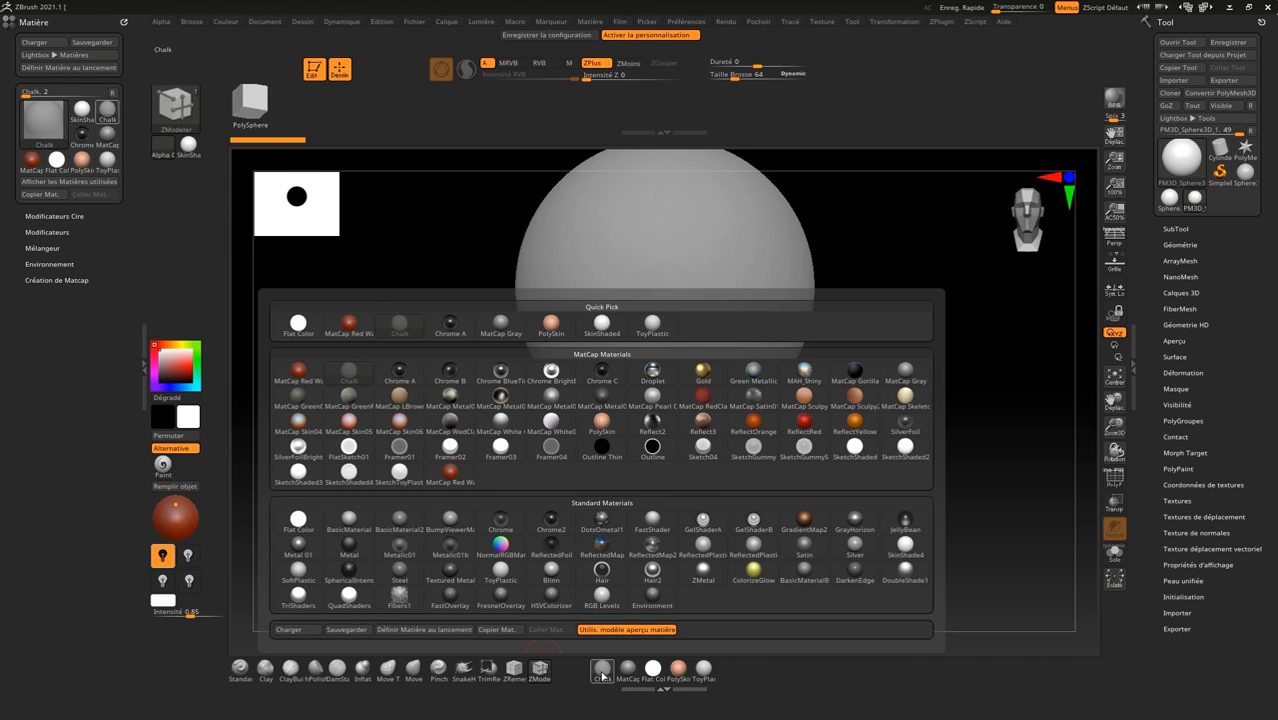
left_click(627, 672)
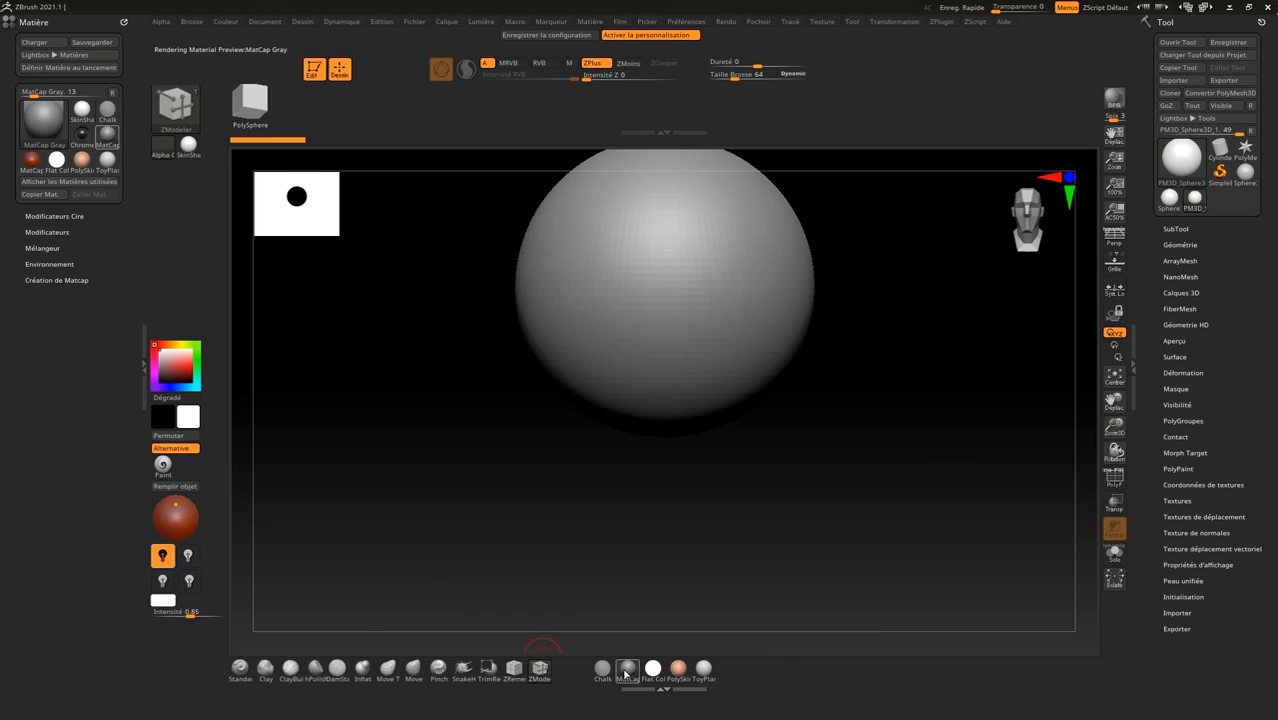
left_click(628, 674)
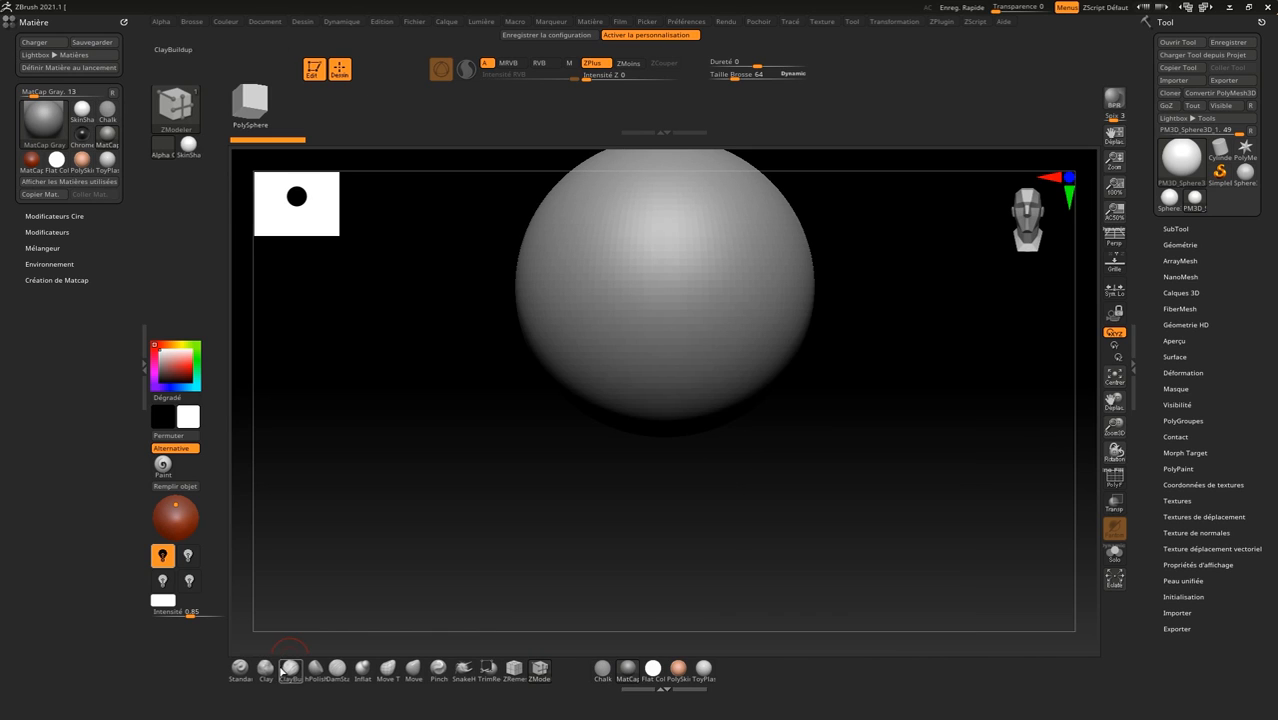
Select the Clay brush from the shelf below the canvas and close the Matière palette
left_click(265, 670)
left_click(268, 674)
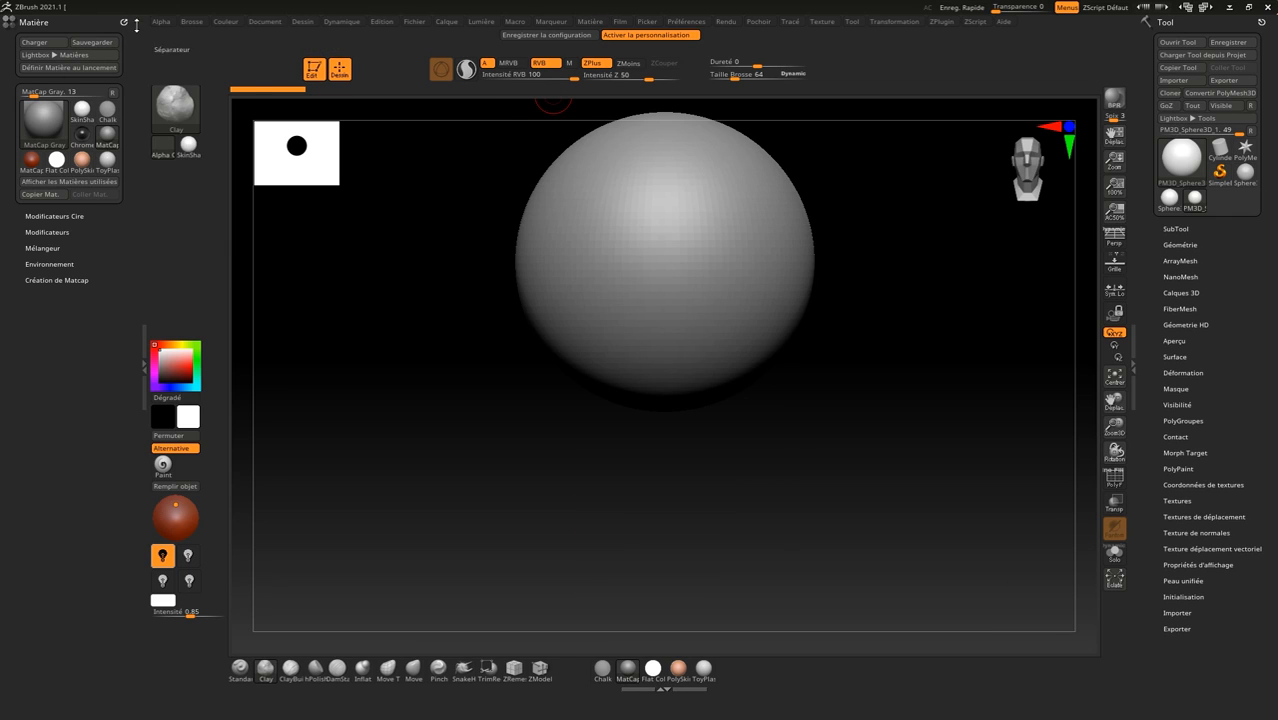
left_click(123, 22)
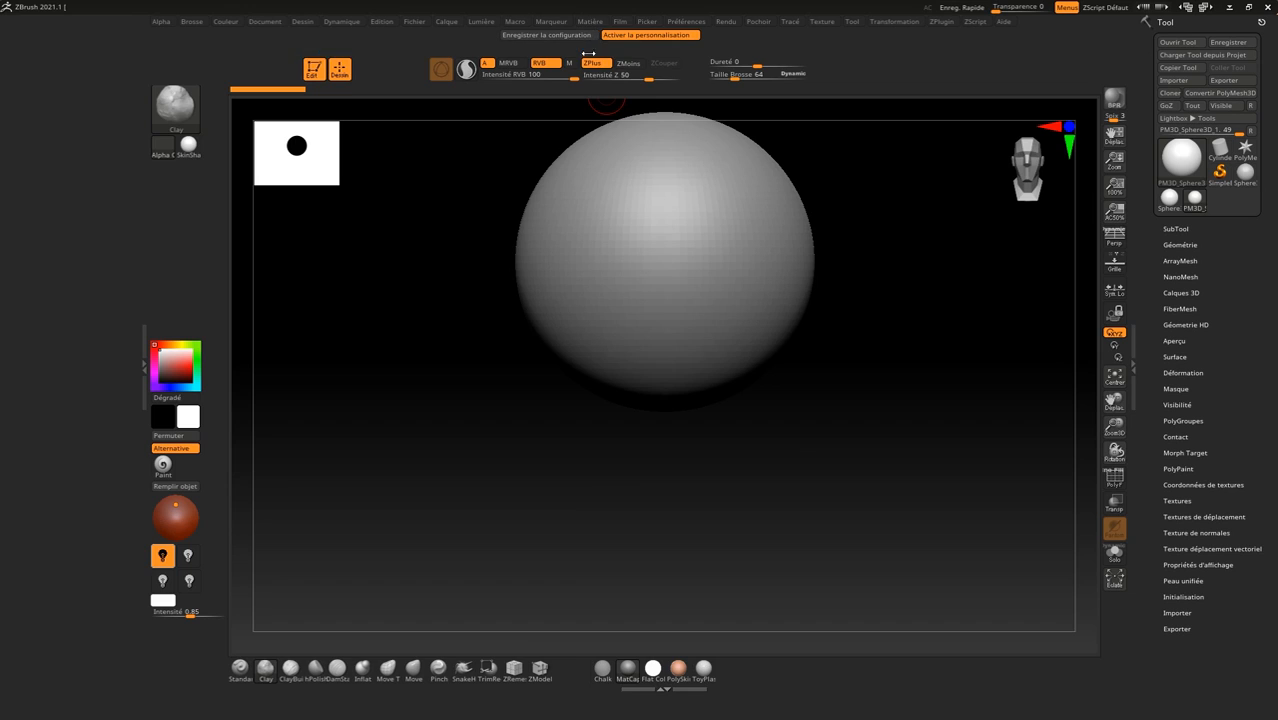
Dock the Rendu palette and set SPix to 7 in the Passes de rendu BPR section
left_click(621, 22)
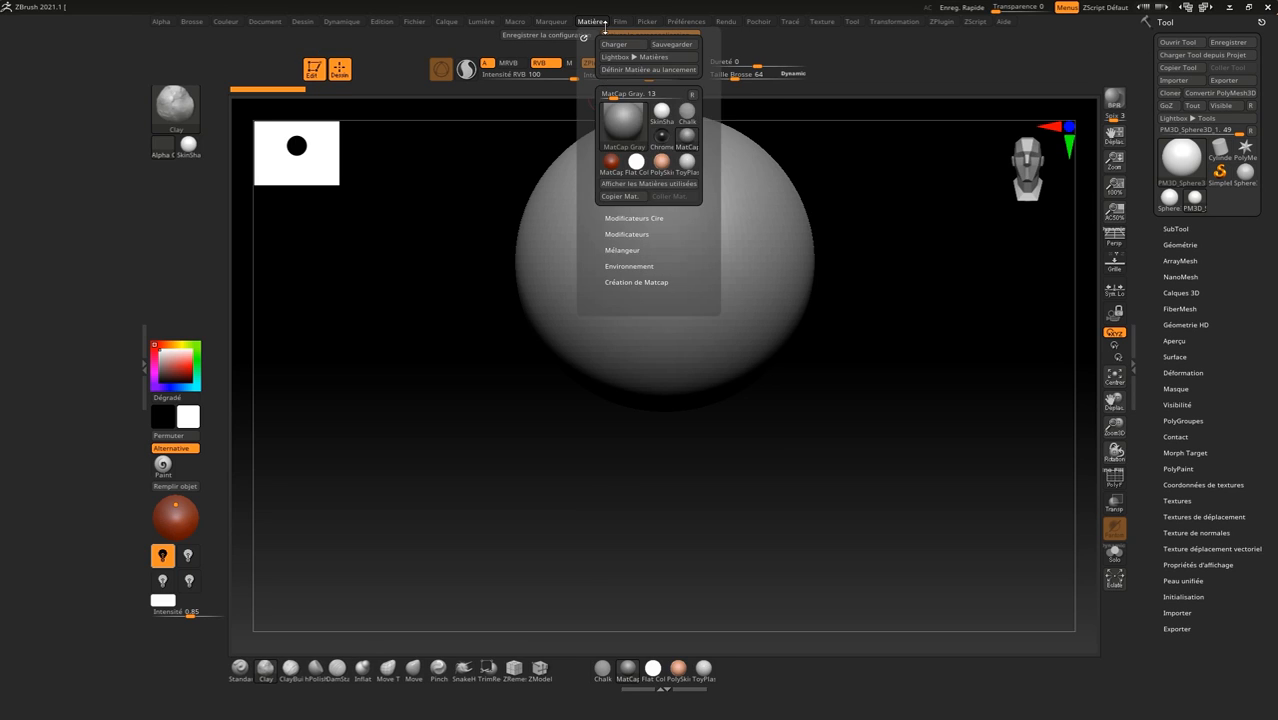
mouse_move(645, 24)
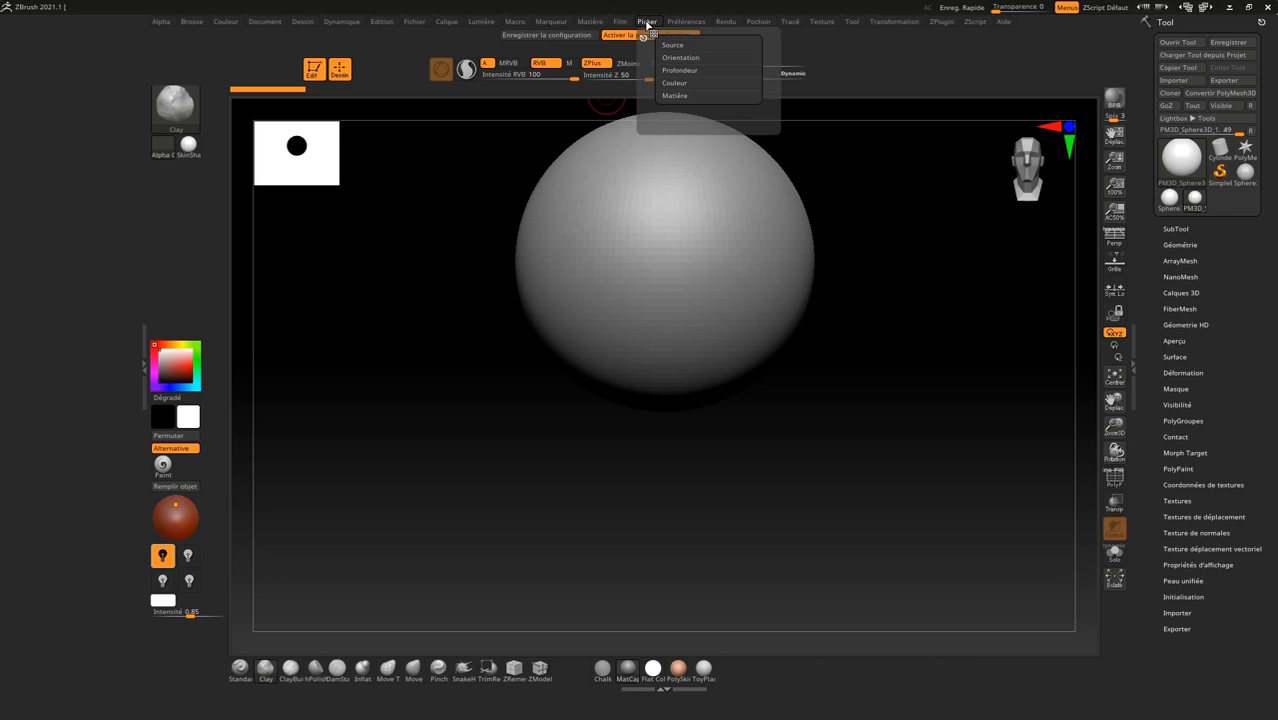
left_click(698, 23)
mouse_move(727, 24)
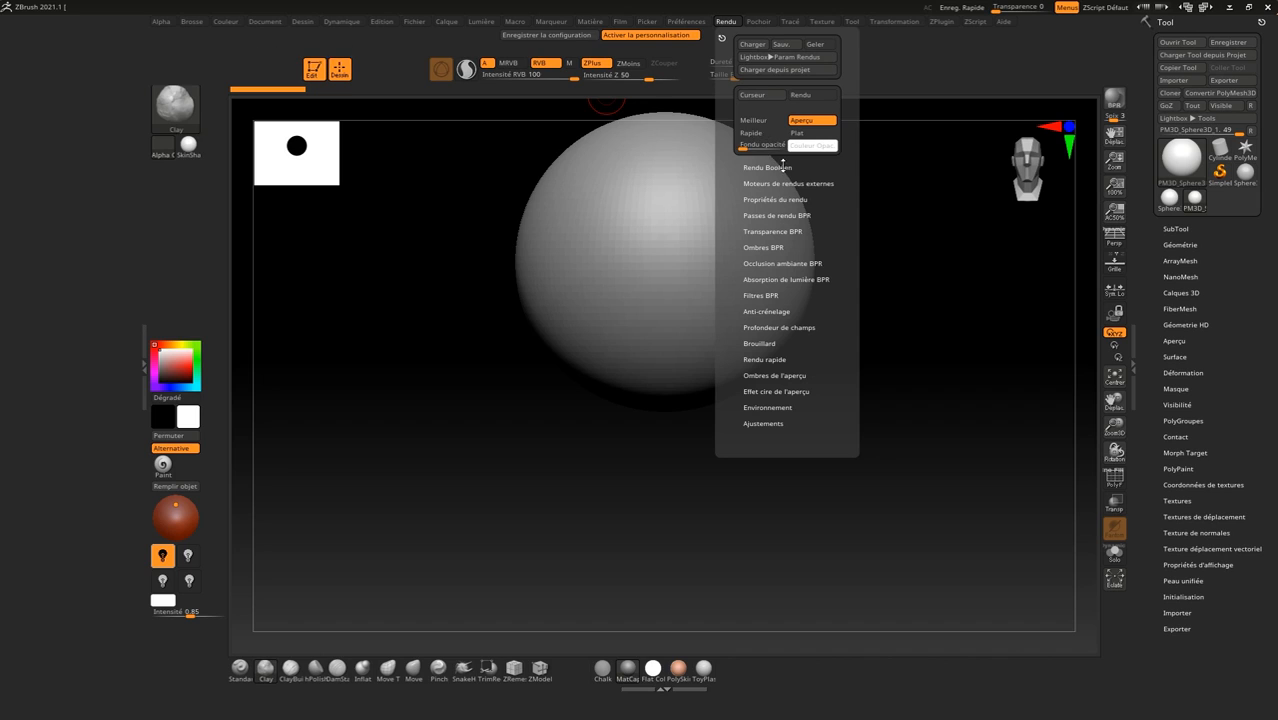
left_click(722, 38)
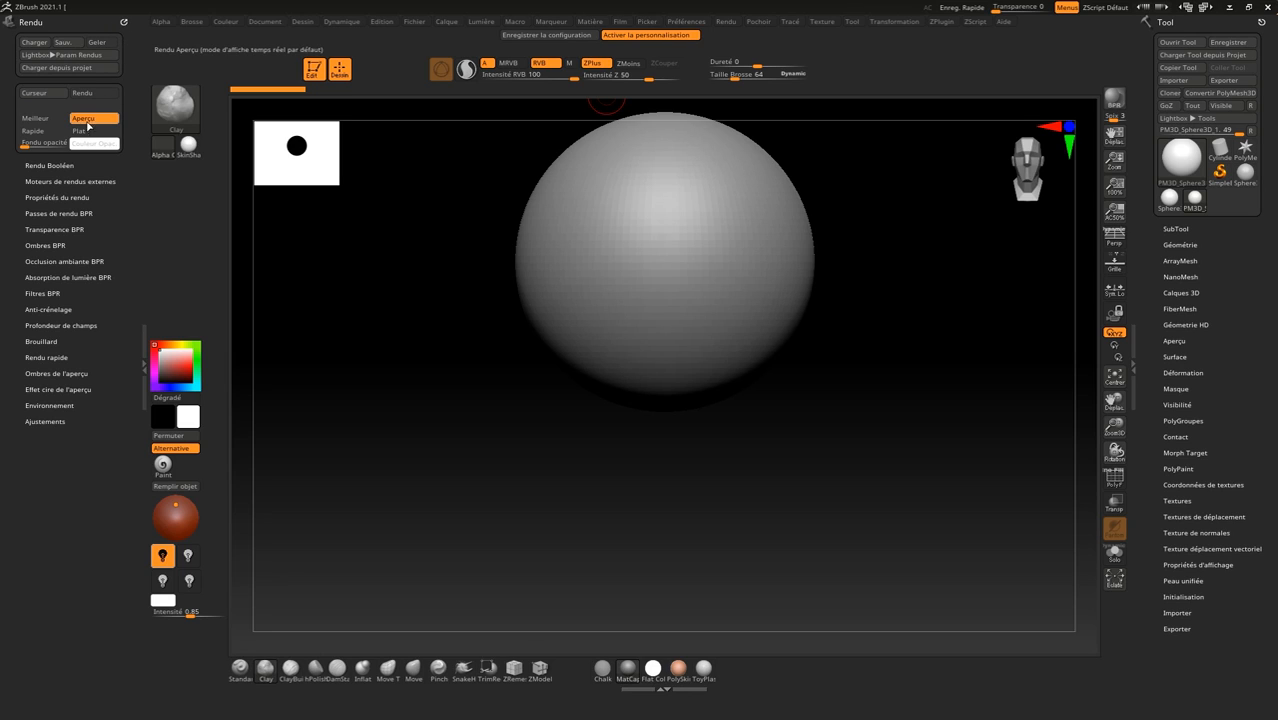
left_click(61, 213)
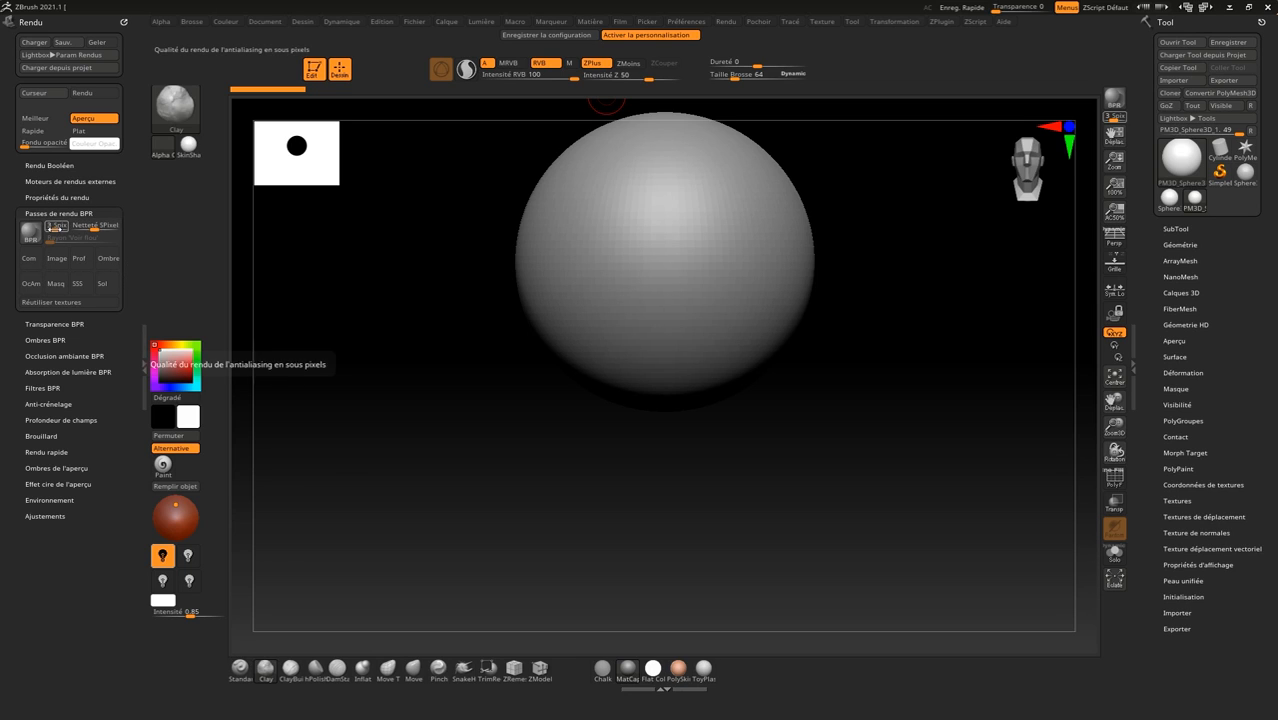
left_click_drag(52, 228, 66, 229)
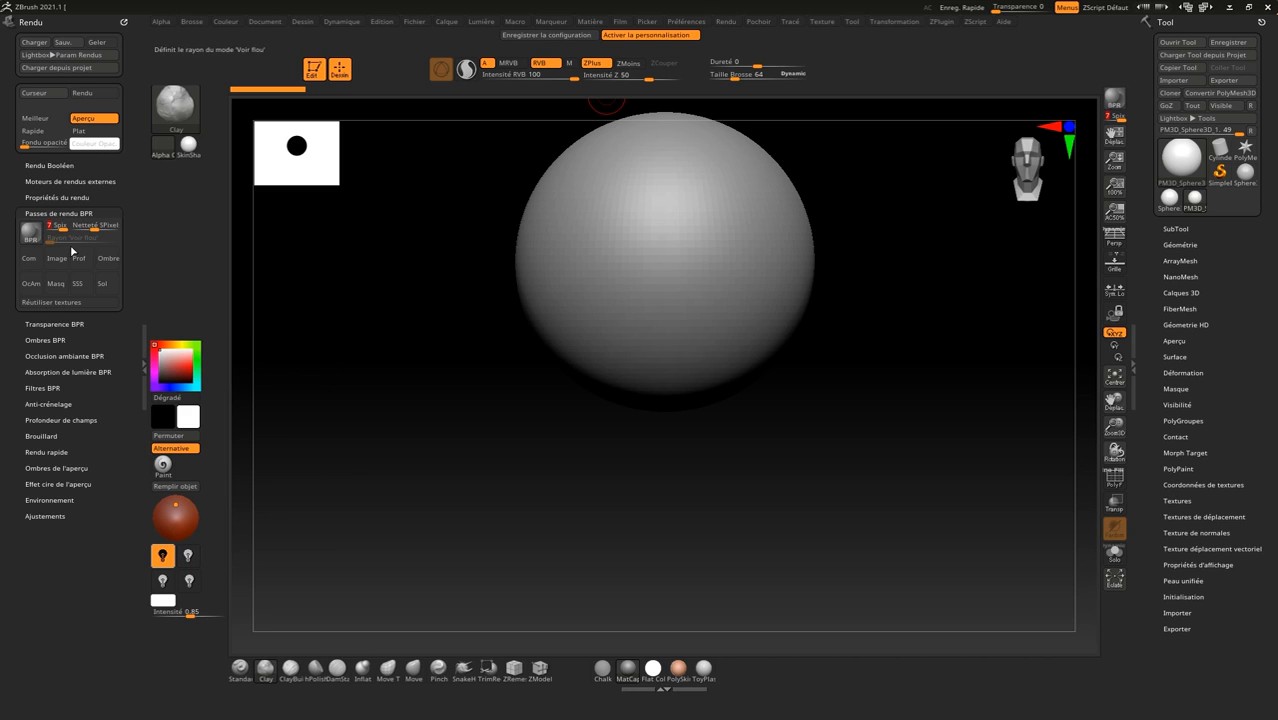
Place the Com, Image, Prof, Ombre, OcAm, Masq, SSS and Sol render pass thumbnails in three rows beneath the Alpha and material thumbnails
key("ctrl")
left_click_drag(139, 198, 158, 184, "ctrl+alt")
left_click_drag(126, 233, 190, 174, "ctrl+alt")
left_click_drag(80, 258, 165, 199, "ctrl+alt")
left_click_drag(38, 283, 213, 204, "ctrl+alt")
left_click_drag(132, 245, 160, 226, "ctrl+alt")
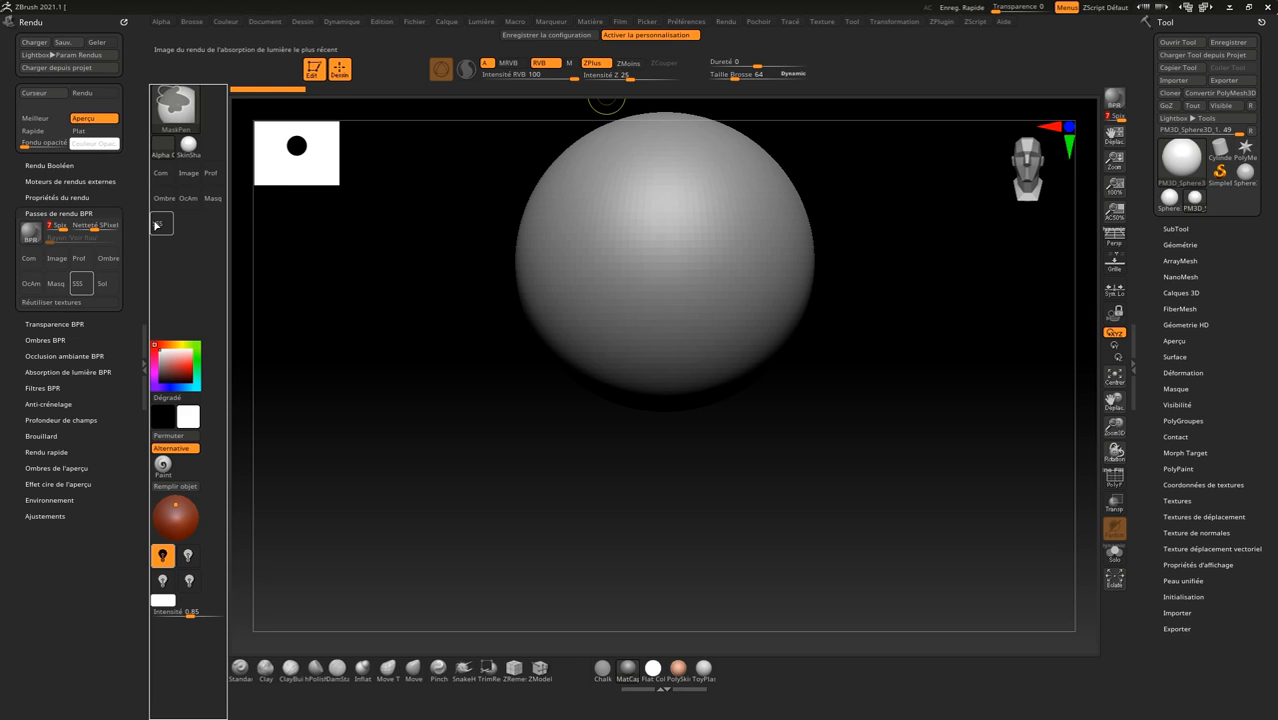
left_click_drag(102, 283, 186, 226, "ctrl+alt")
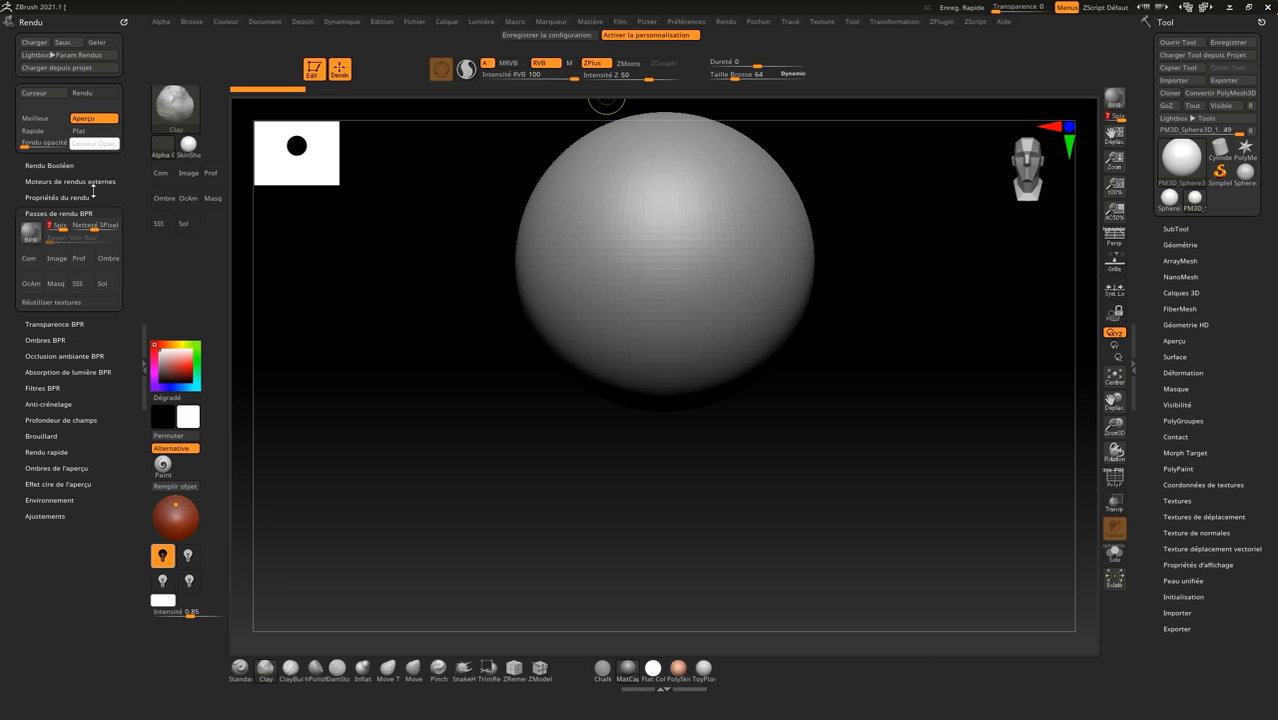
Set the Ombres BPR Rayons to 64 and Résolution to 16384, and collapse that section
left_click(64, 212)
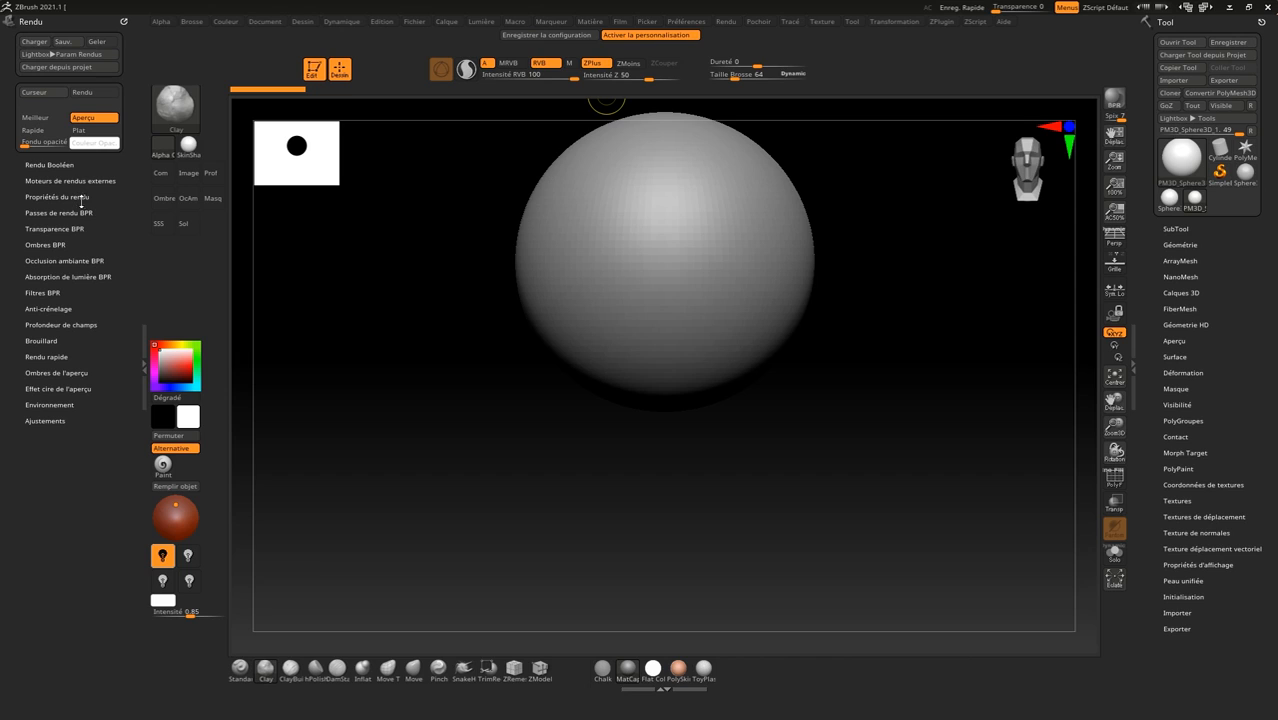
left_click(55, 244)
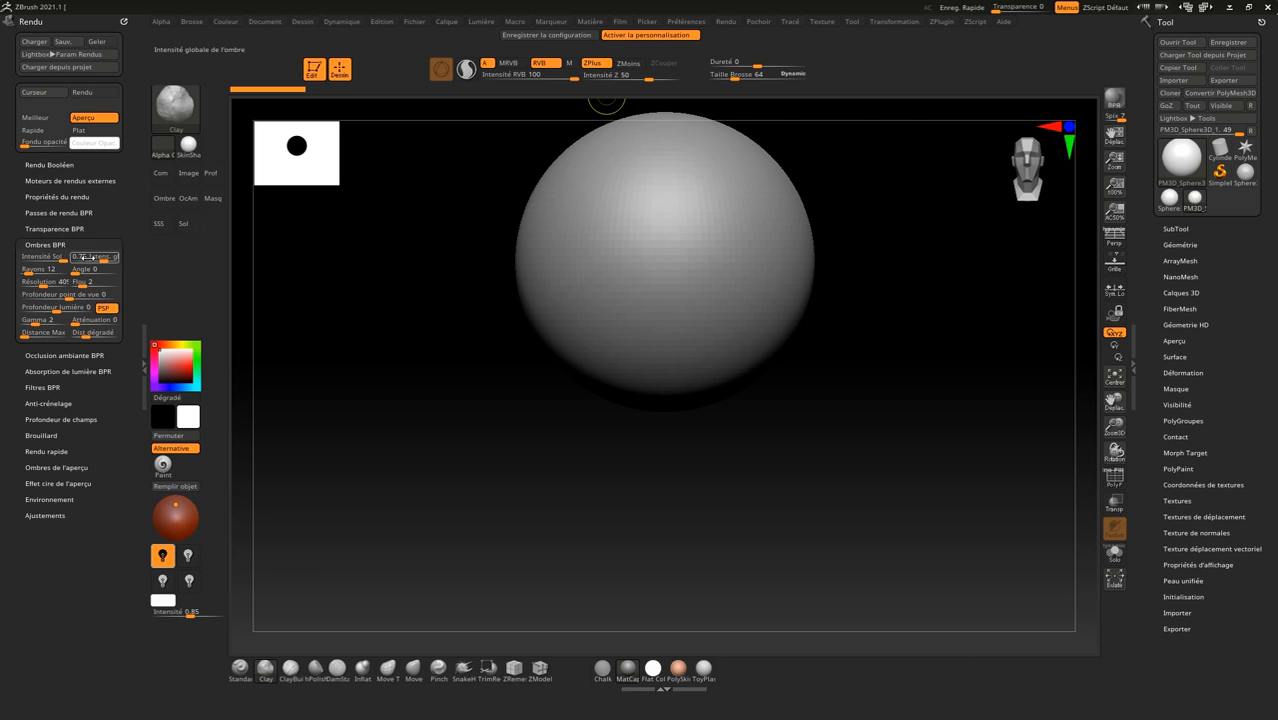
left_click(36, 270)
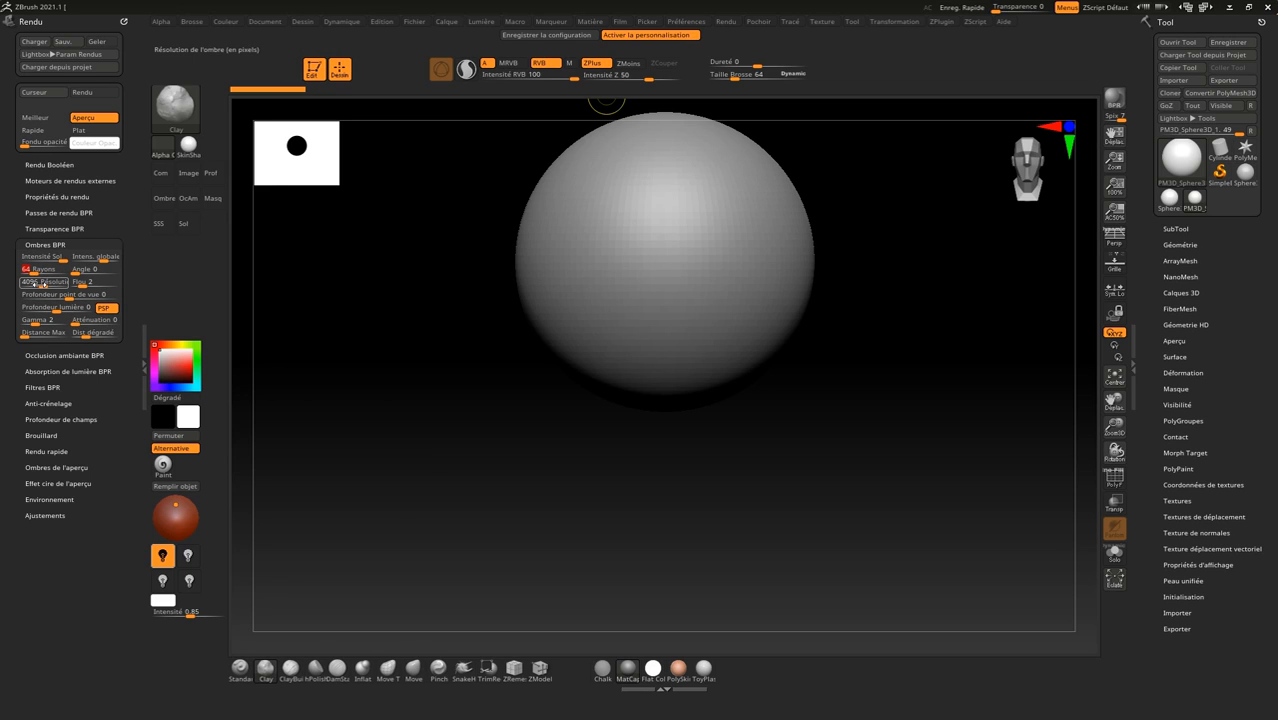
left_click_drag(38, 283, 85, 283)
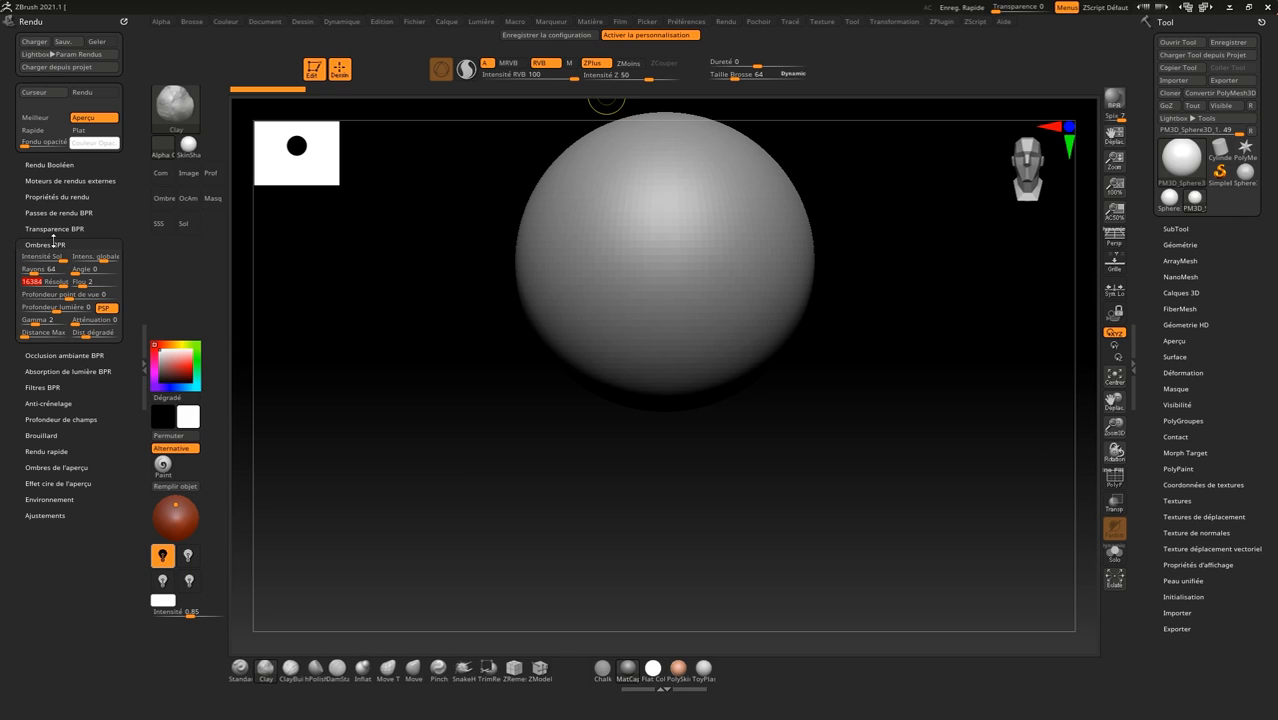
left_click(52, 245)
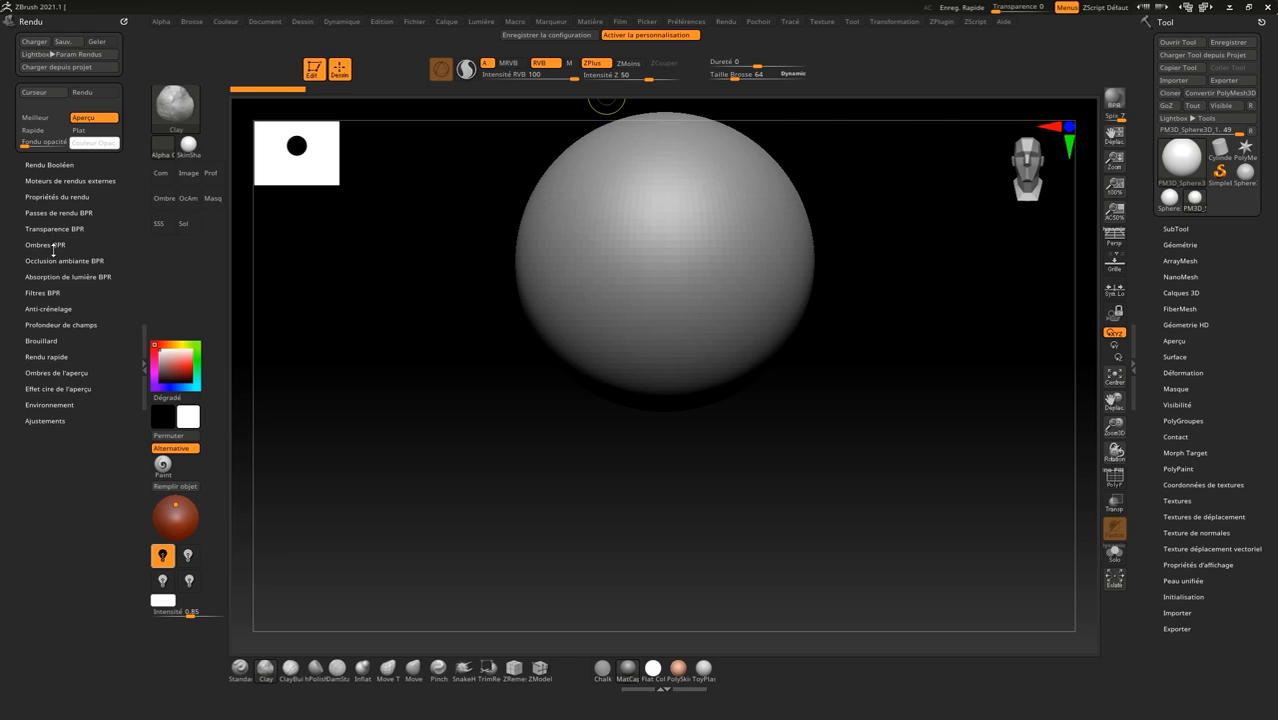
In Propriétés du rendu, set Détails to 4 and enable Lissage des Normales, Occlusion Ambiante, SSS, Fibres and Géométrie HD
left_click(53, 261)
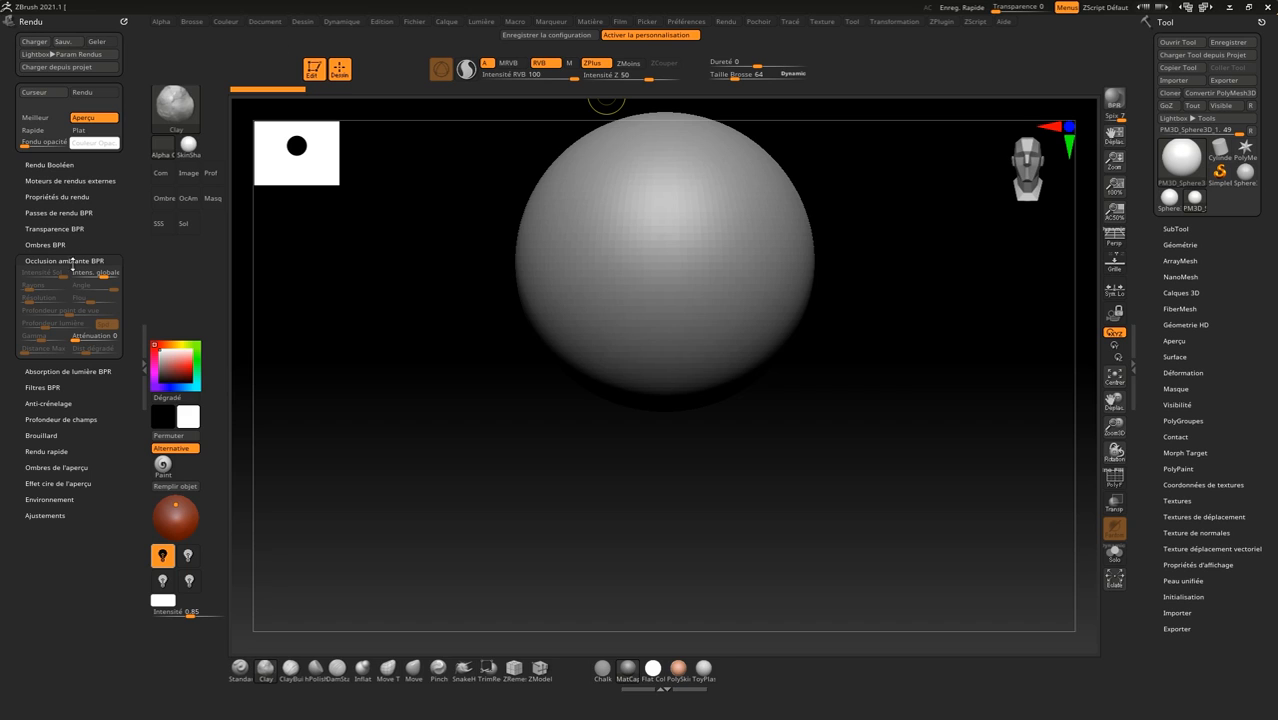
left_click(69, 196)
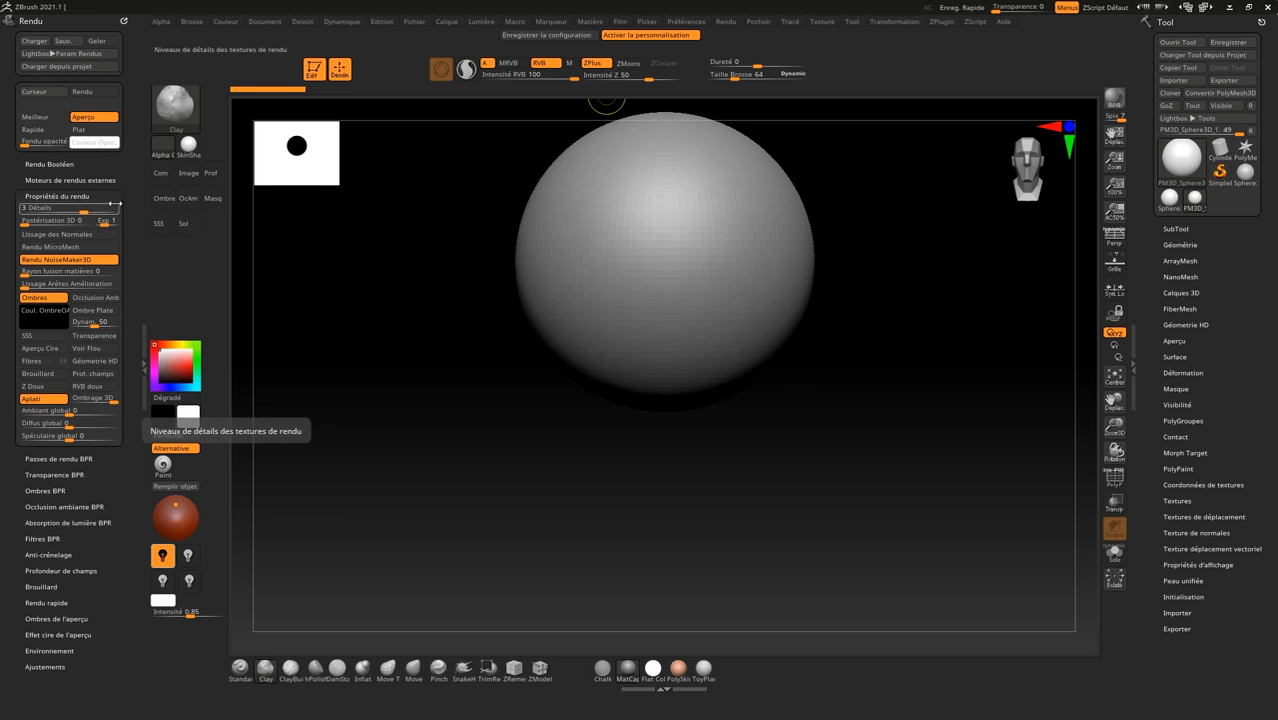
left_click_drag(70, 208, 112, 208)
left_click(58, 234)
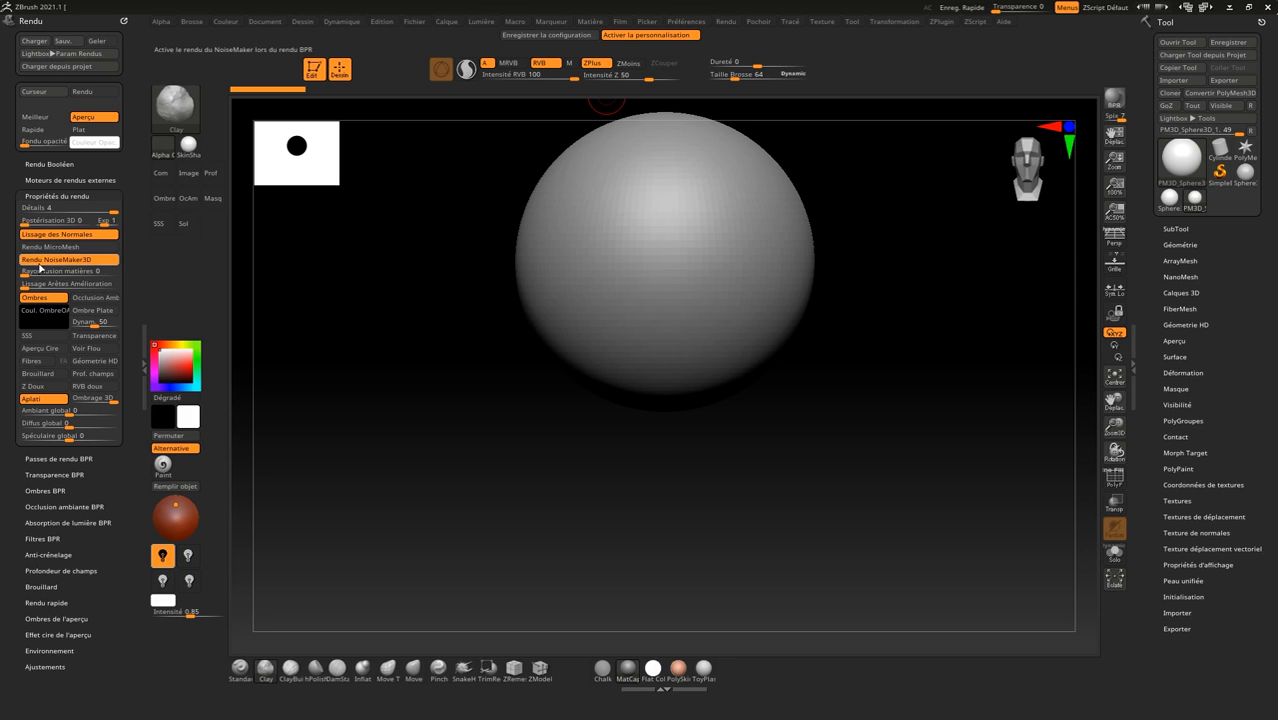
left_click(95, 299)
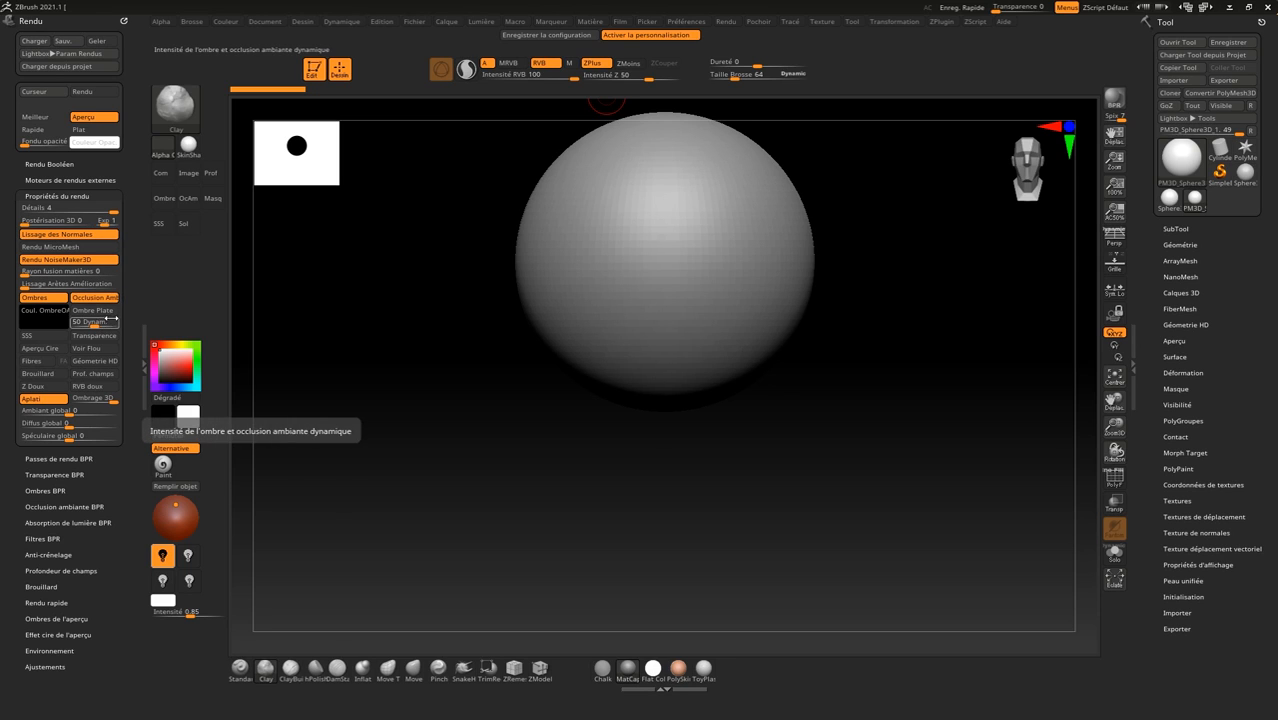
left_click(40, 335)
left_click(38, 360)
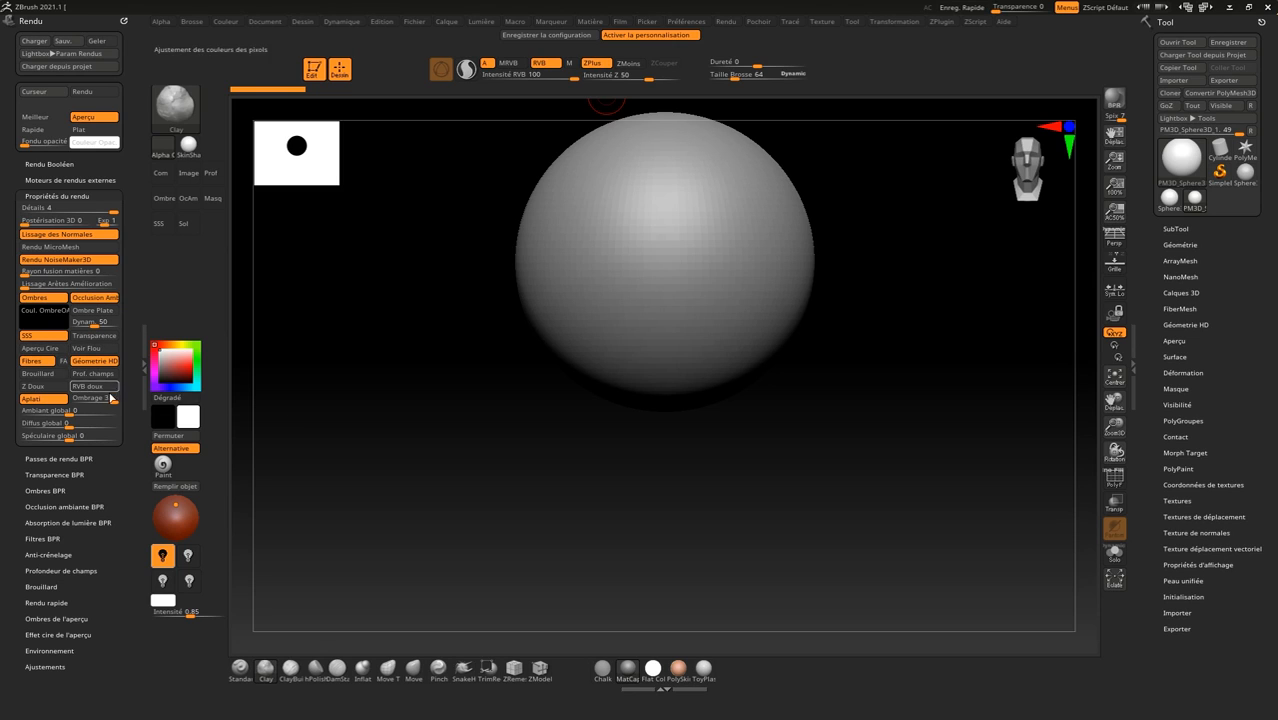
left_click(100, 340)
Set the Occlusion ambiante BPR Rayons to 64 and Résolution to 8192
left_click(61, 260)
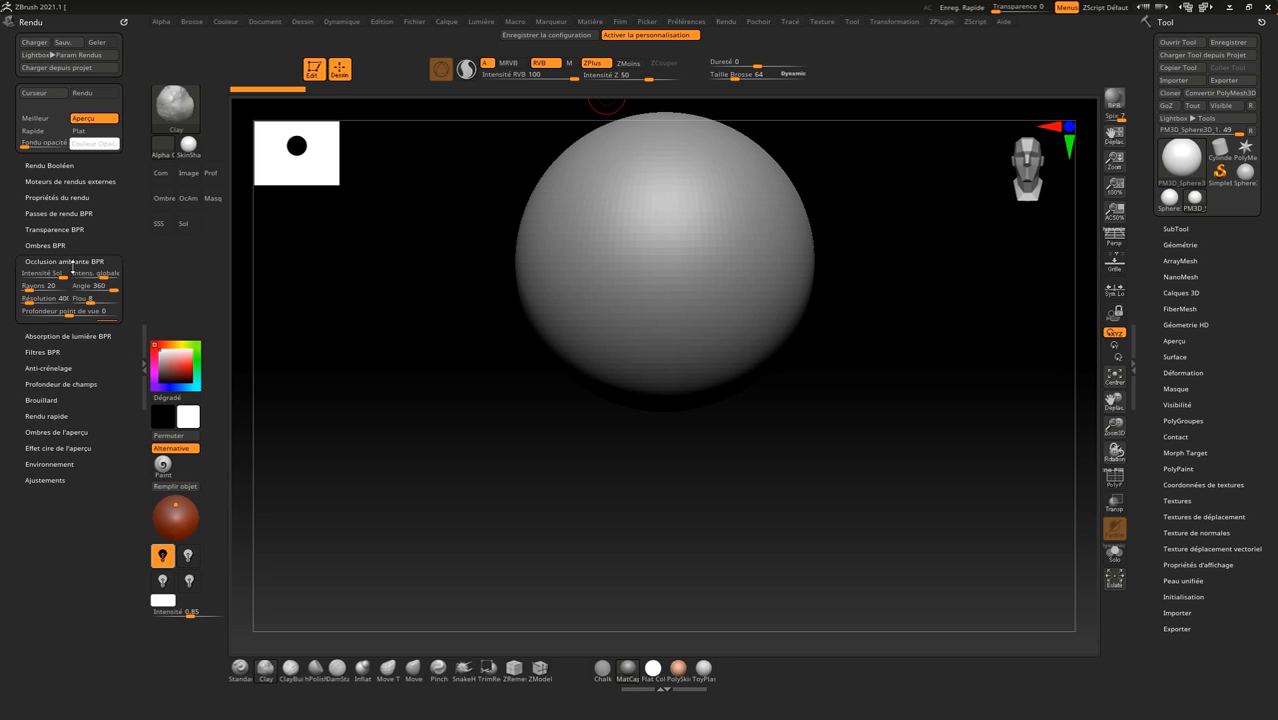
left_click(43, 286)
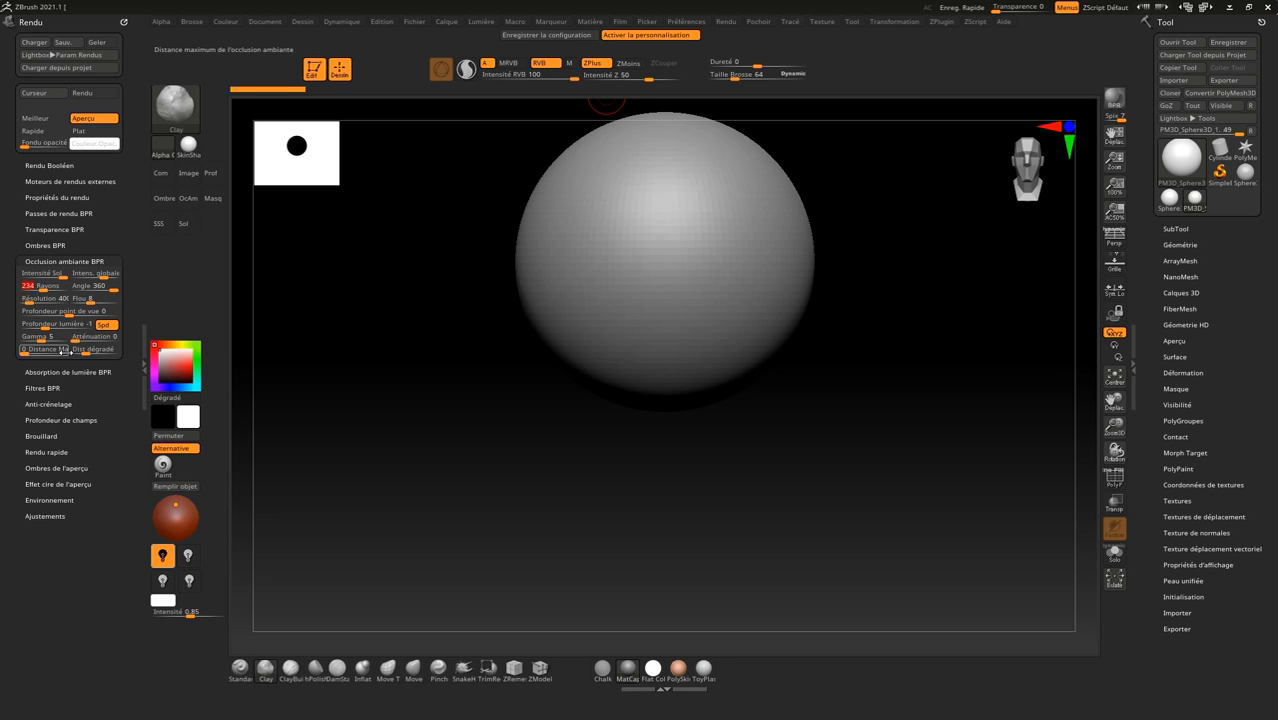
left_click(64, 299)
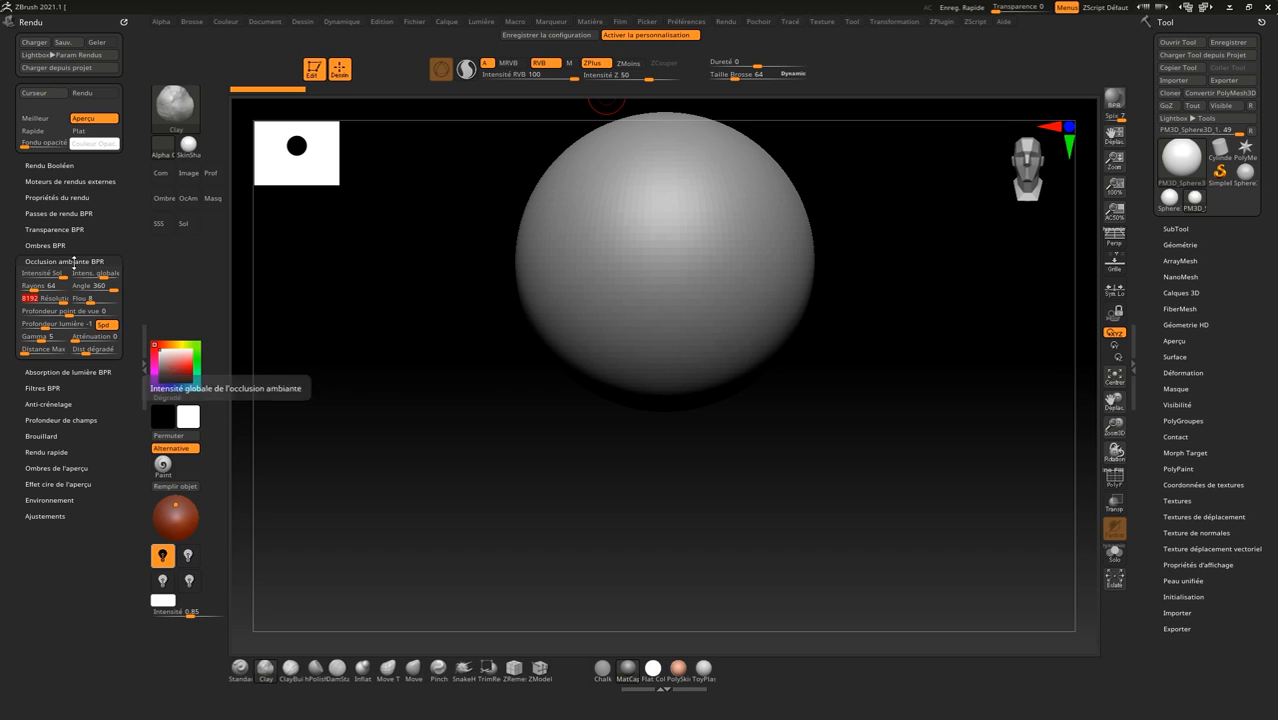
Set the Absorption de lumière BPR Rayons to 64 and Résolution to 8192, and close the Rendu palette
left_click(63, 372)
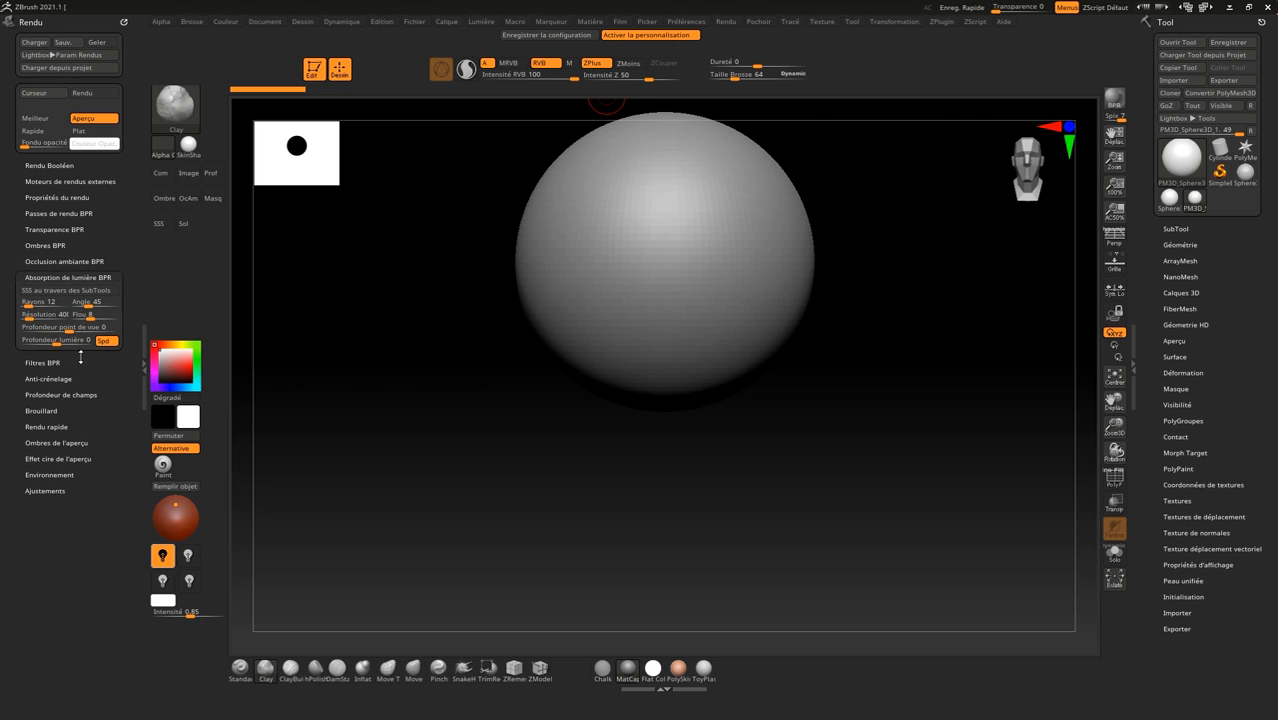
type("64")
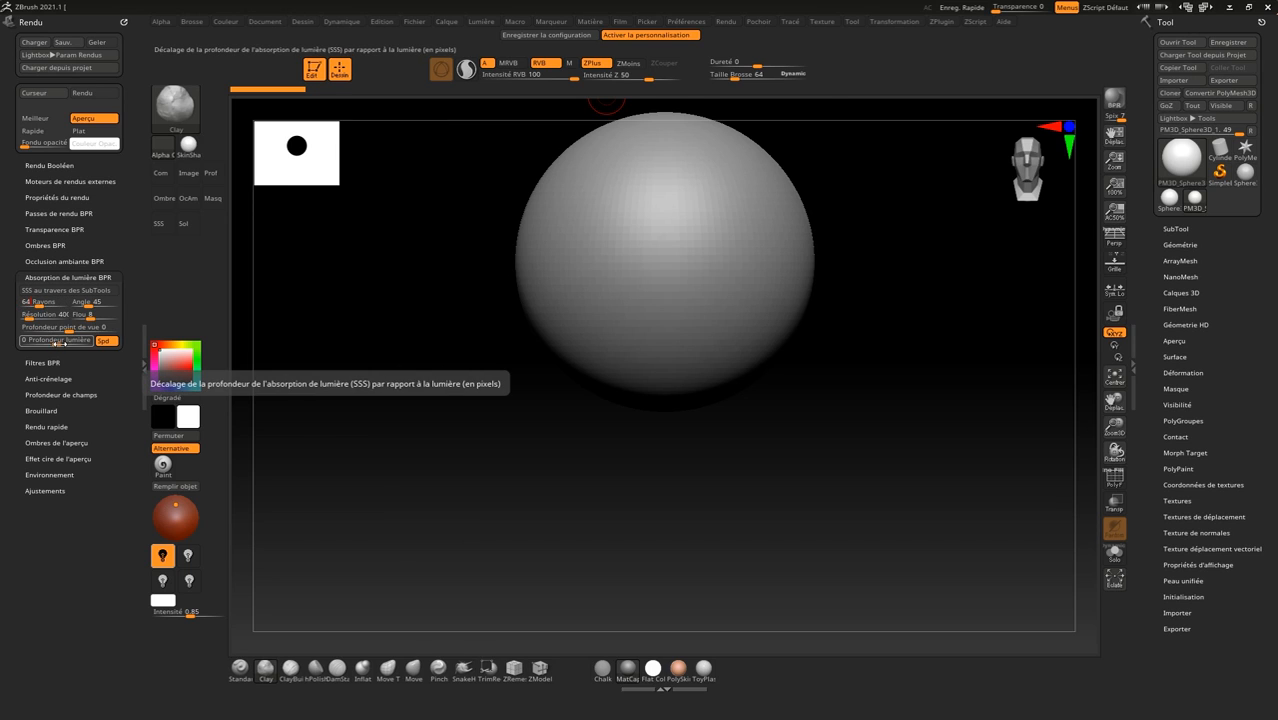
left_click_drag(50, 318, 70, 322)
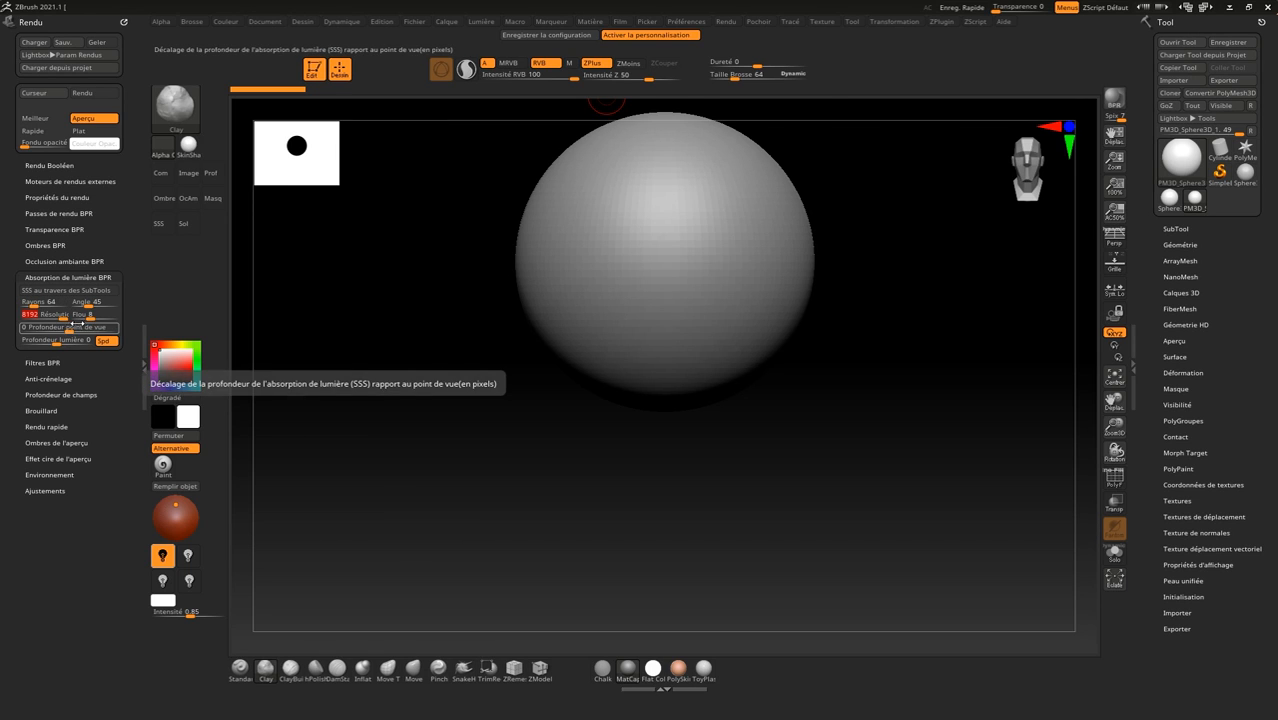
left_click(42, 362)
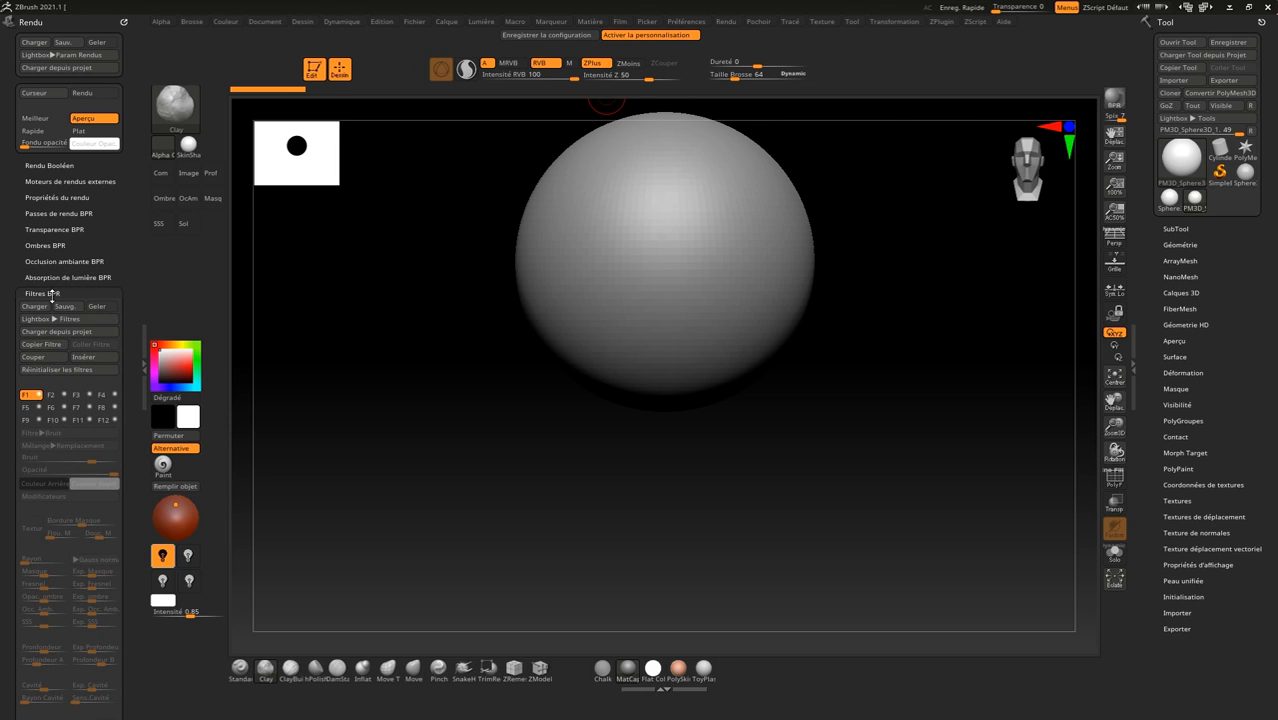
left_click(44, 293)
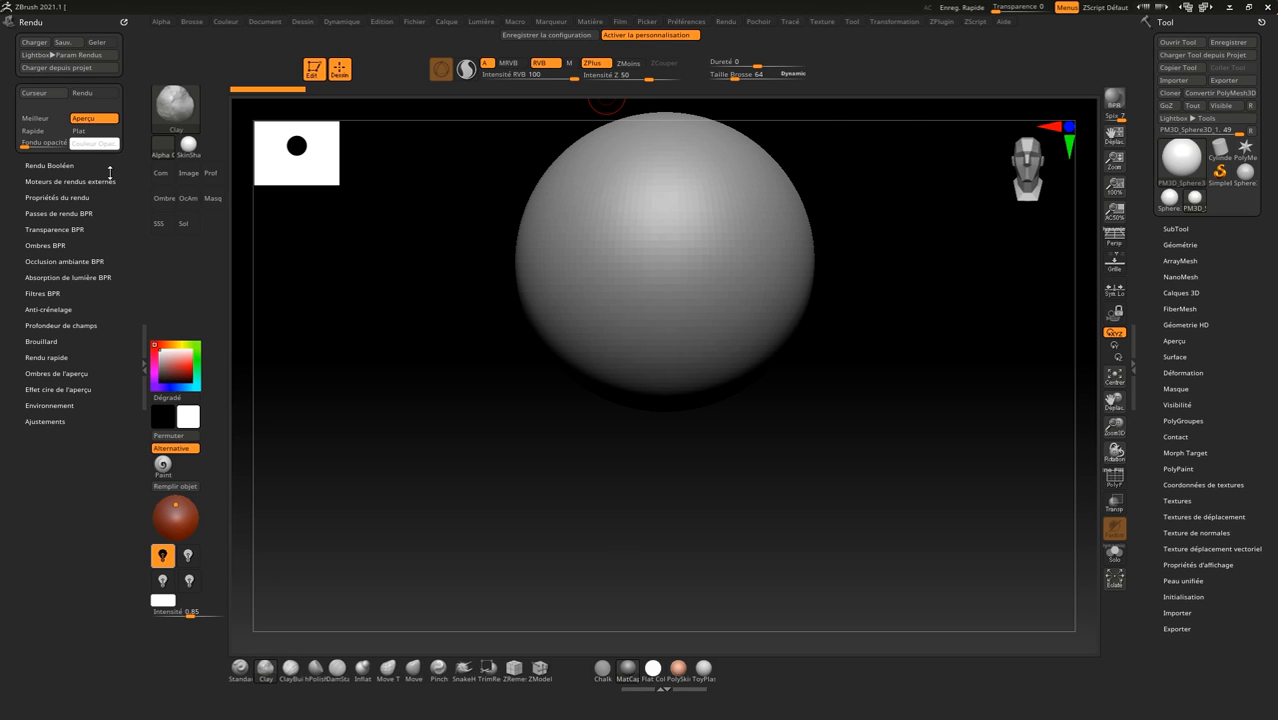
left_click(126, 18)
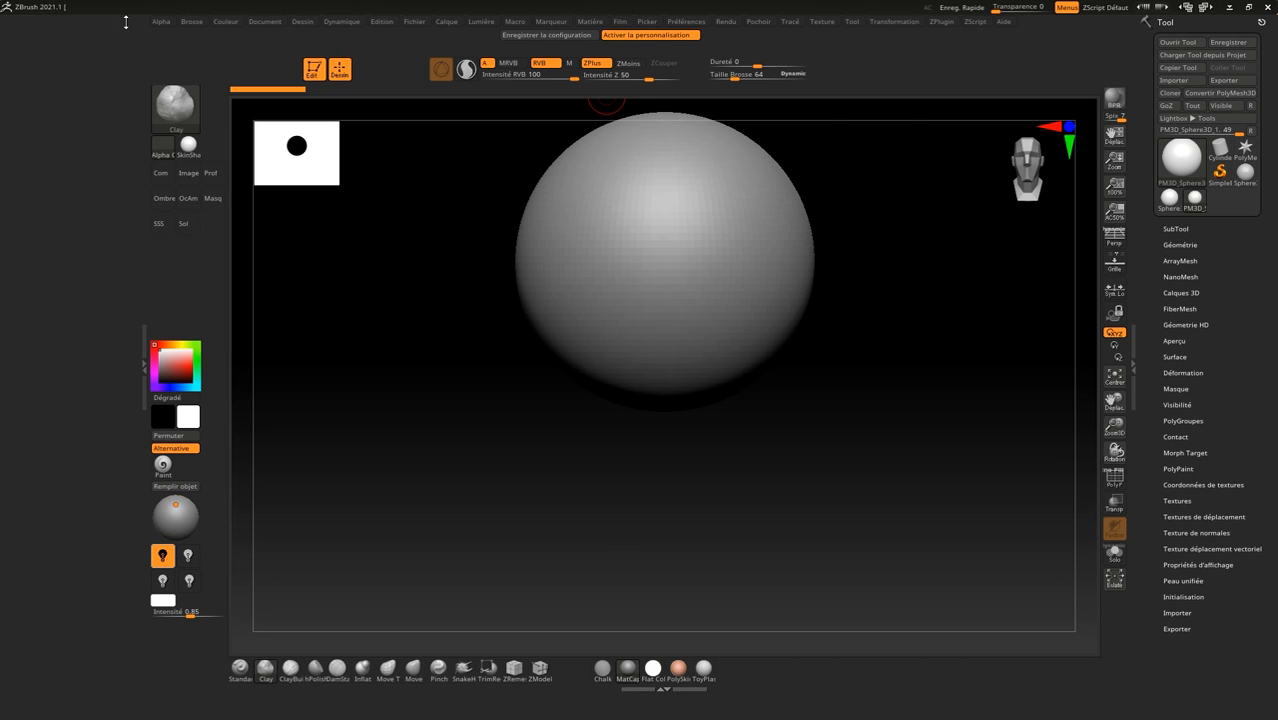
Add the Dots stroke from the Tracé palette to the shelf beside the current brush thumbnail
left_click(768, 22)
mouse_move(801, 24)
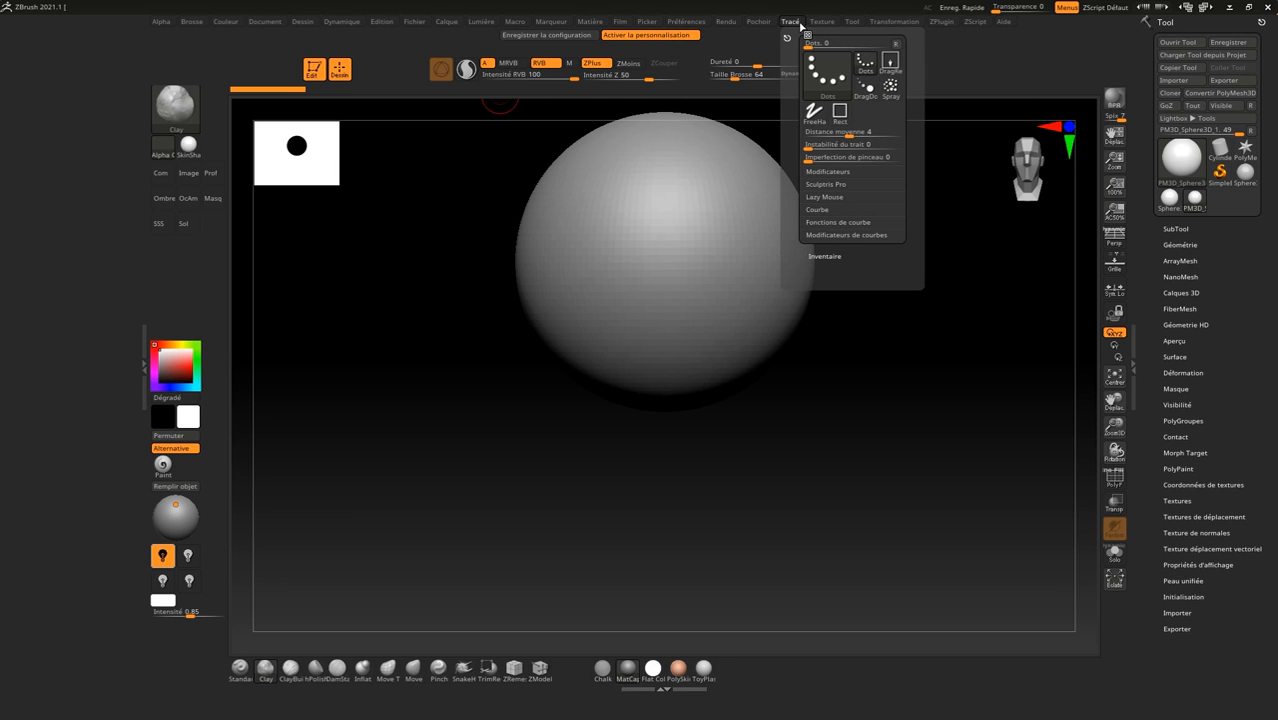
left_click(866, 66)
key("ctrl")
mouse_move(681, 119)
left_mouse_down("ctrl+alt")
mouse_move(404, 134)
mouse_move(216, 99)
left_mouse_up("ctrl+alt")
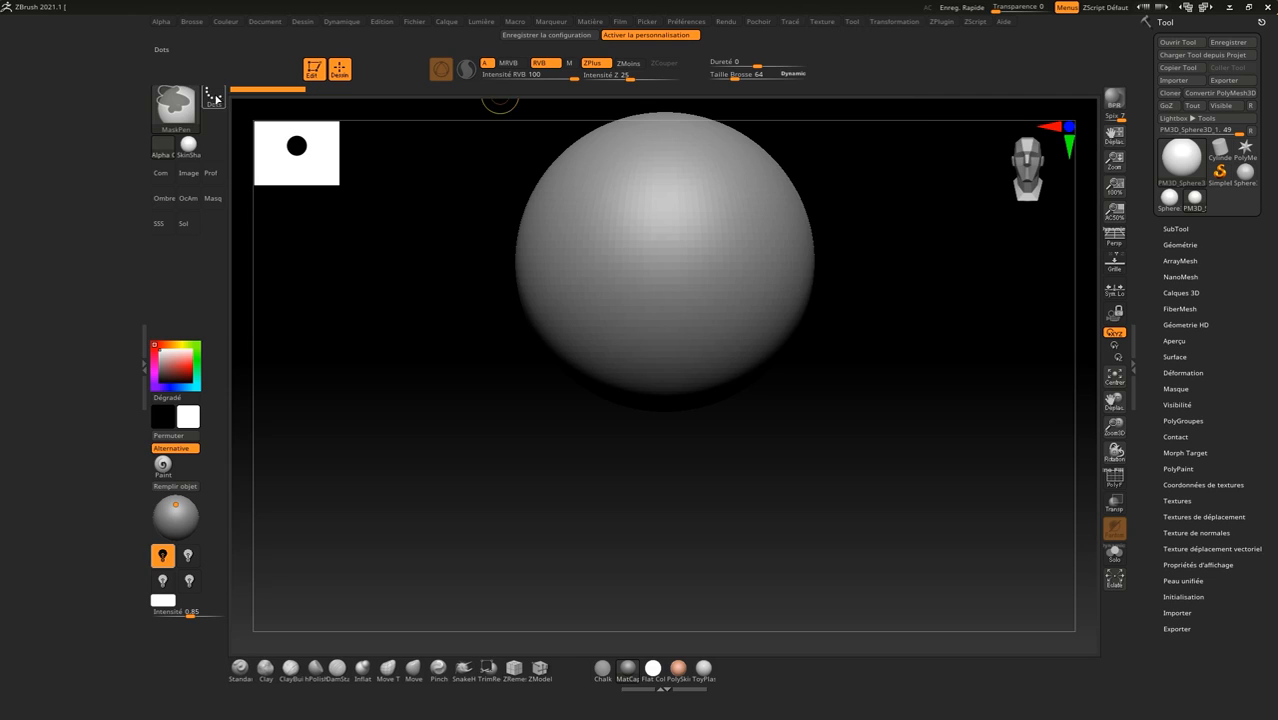
Add the Texture Off thumbnail from the Texture palette to the shelf directly below the Dots stroke
left_click(824, 22)
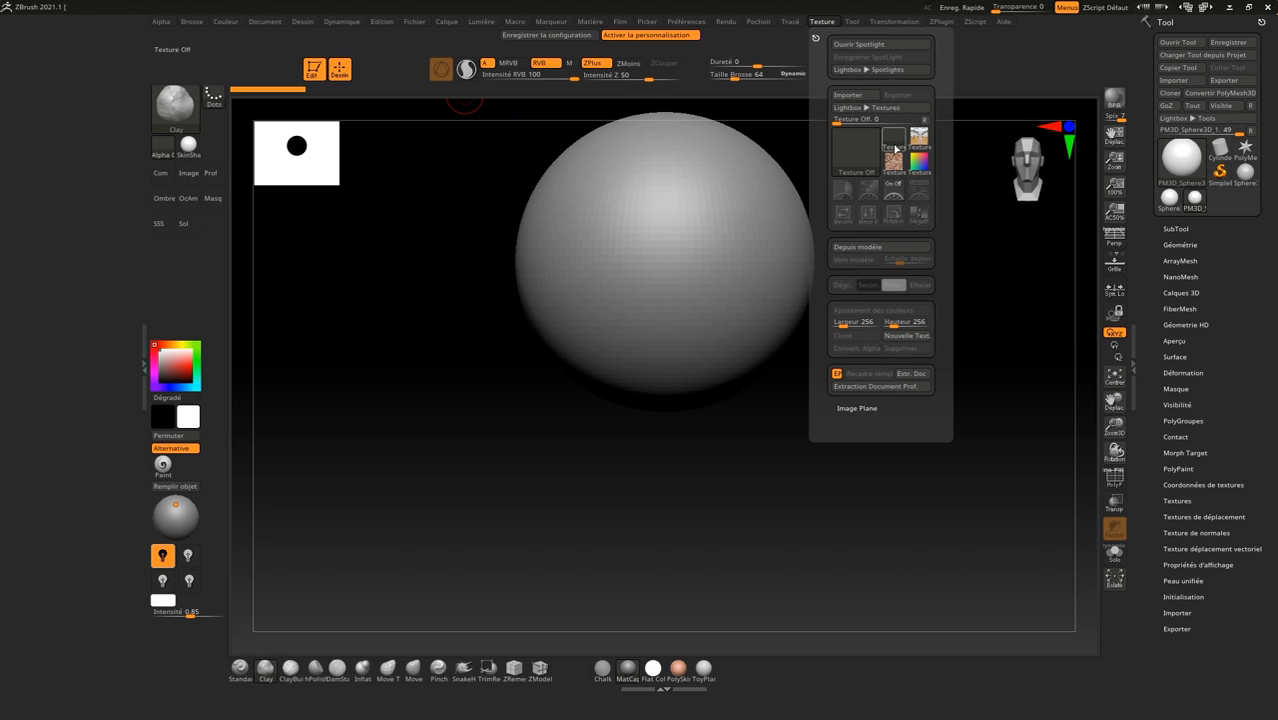
key("ctrl")
left_click_drag(897, 142, 226, 129, "ctrl+alt")
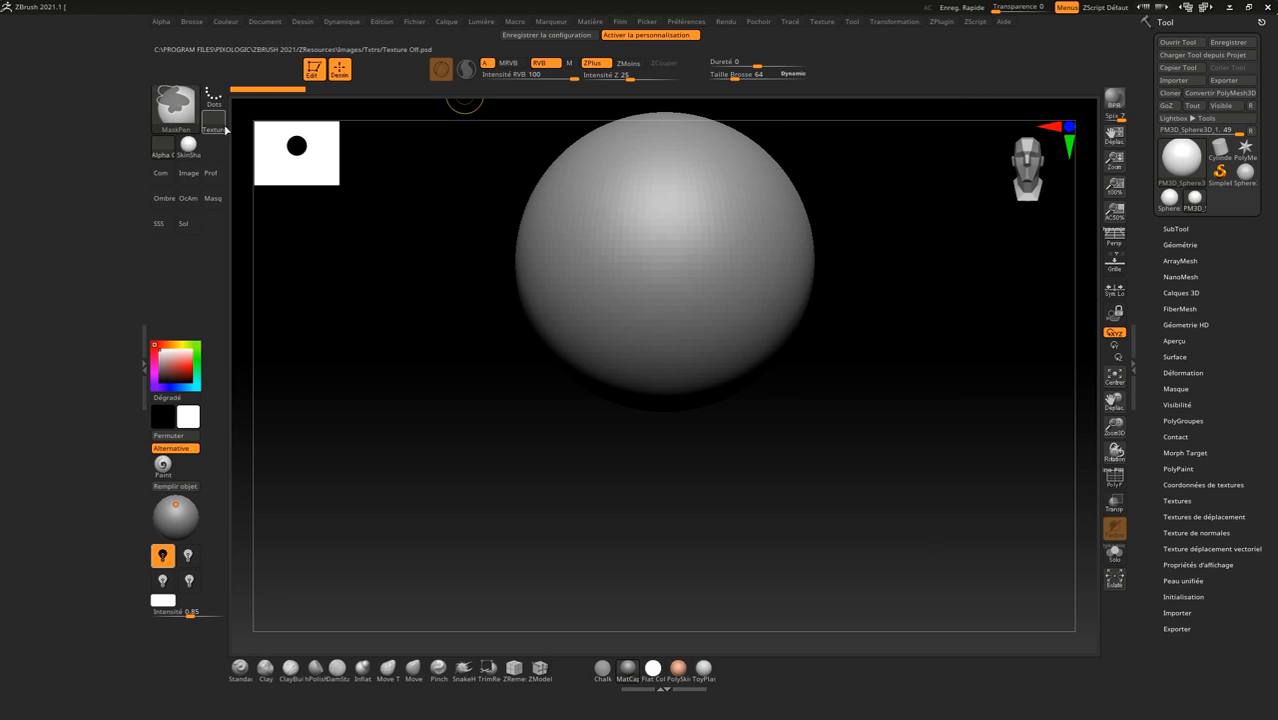
left_click(790, 22)
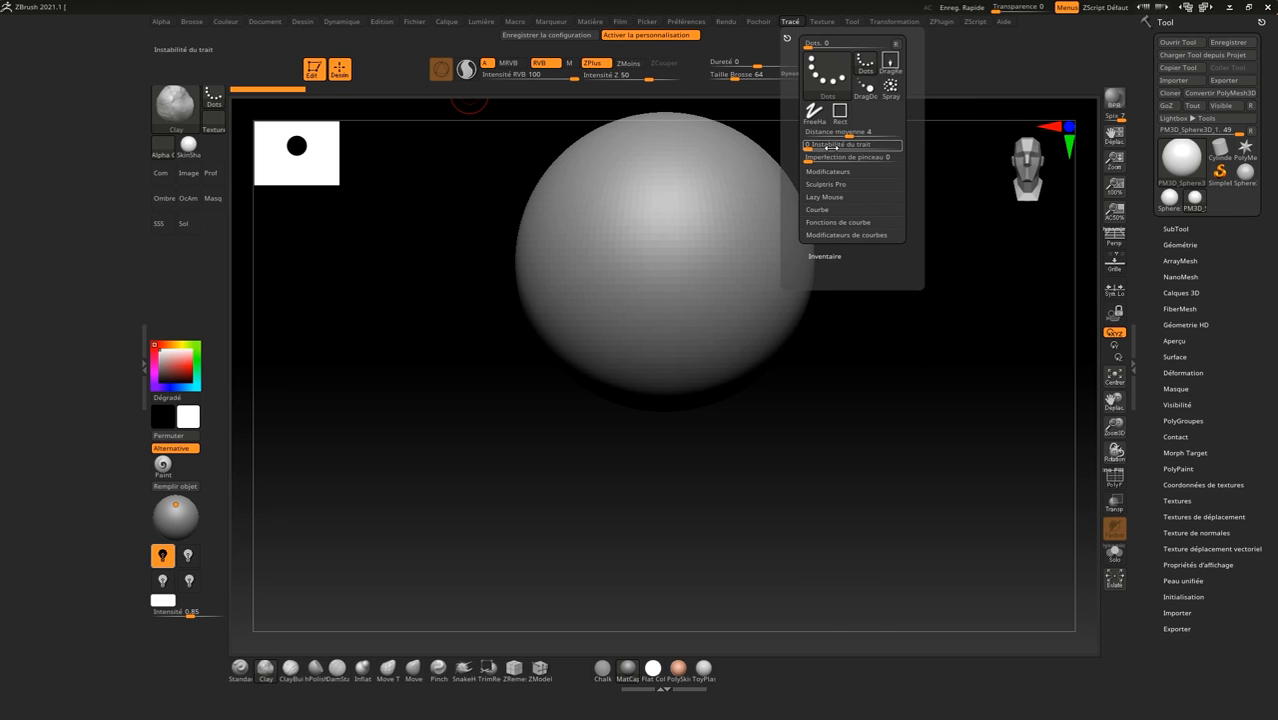
left_click(833, 26)
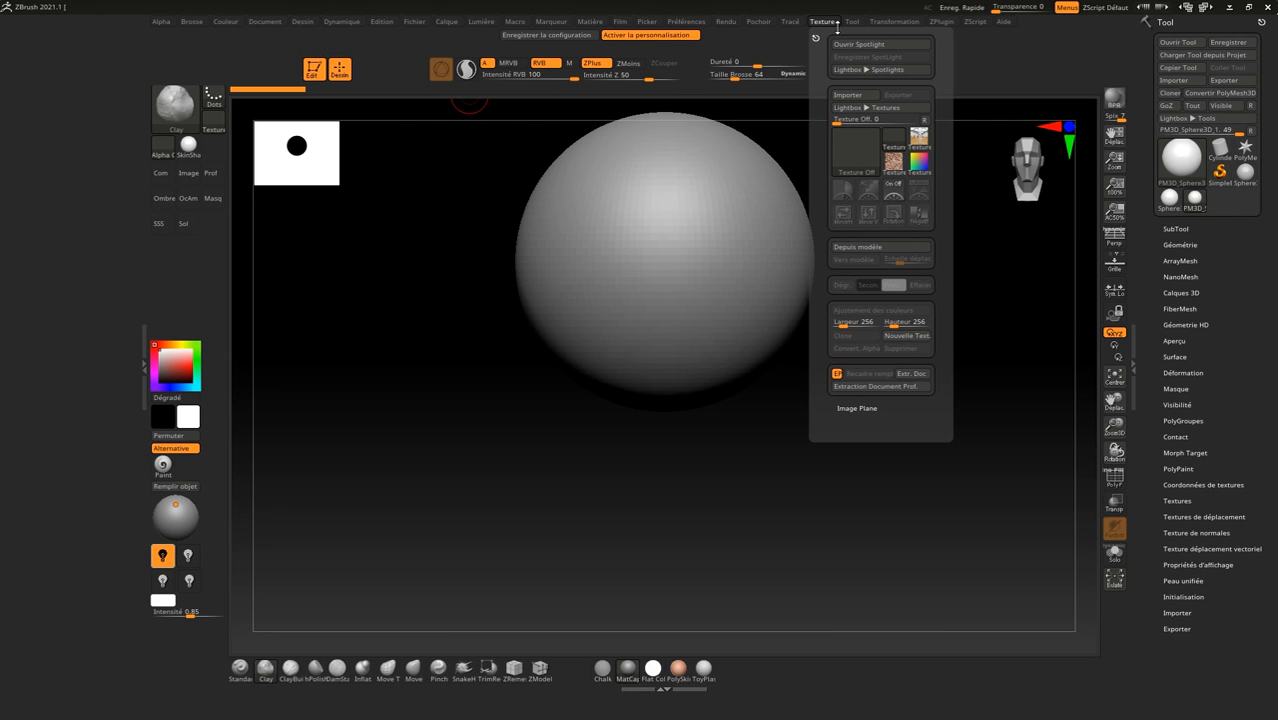
left_click(851, 22)
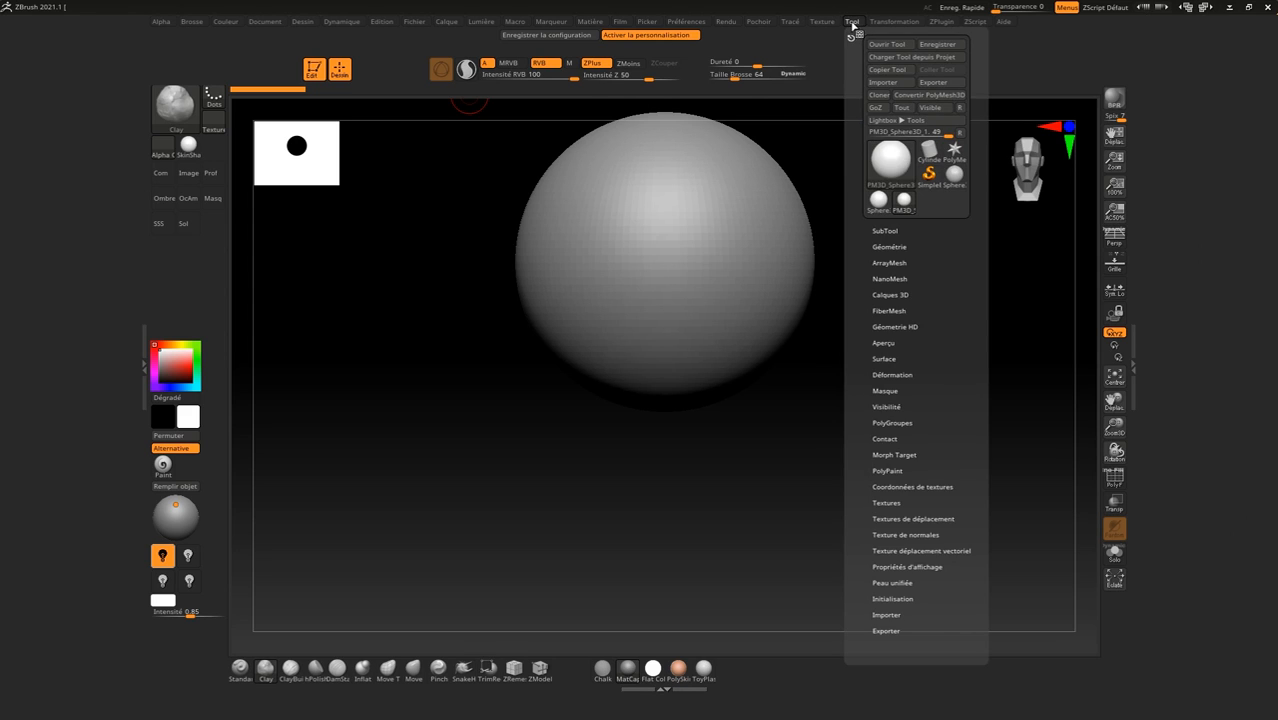
left_click(851, 35)
Dock the Transformation palette, place Activer la symétrie, the axis, mirror, (R) and radial-points controls beside the materials, and remove the palette
left_click(893, 22)
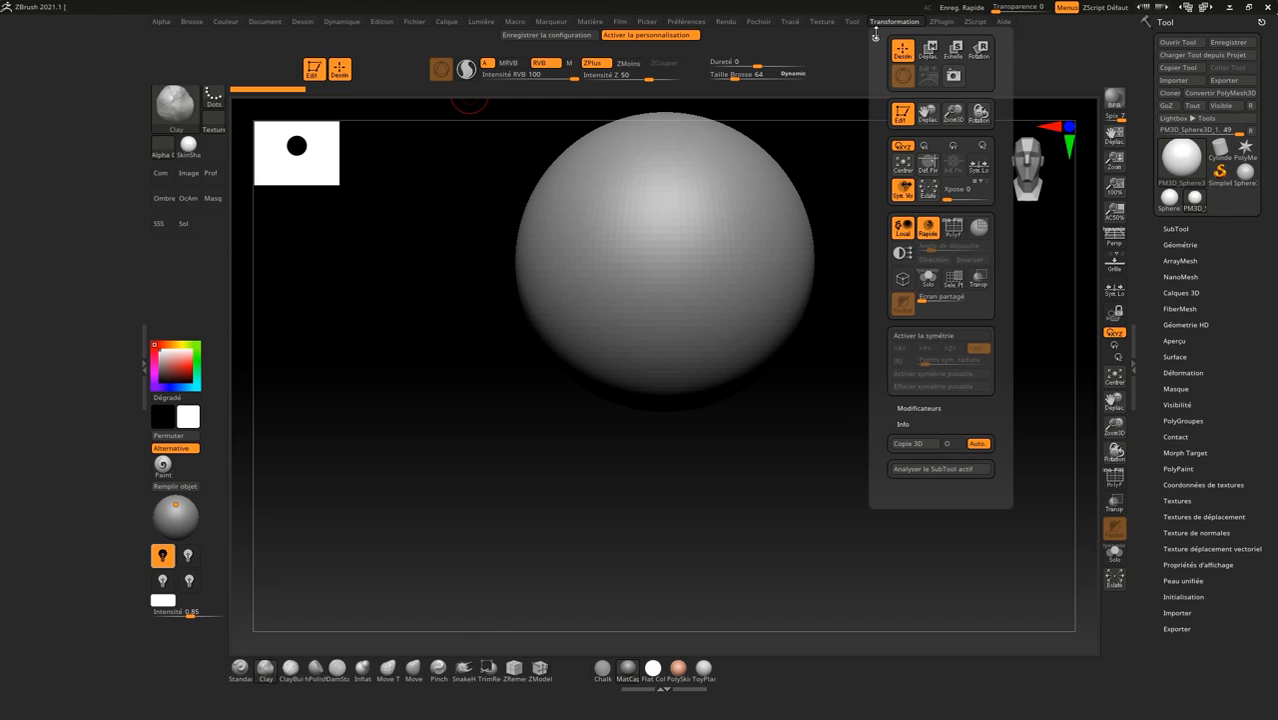
left_click(876, 33)
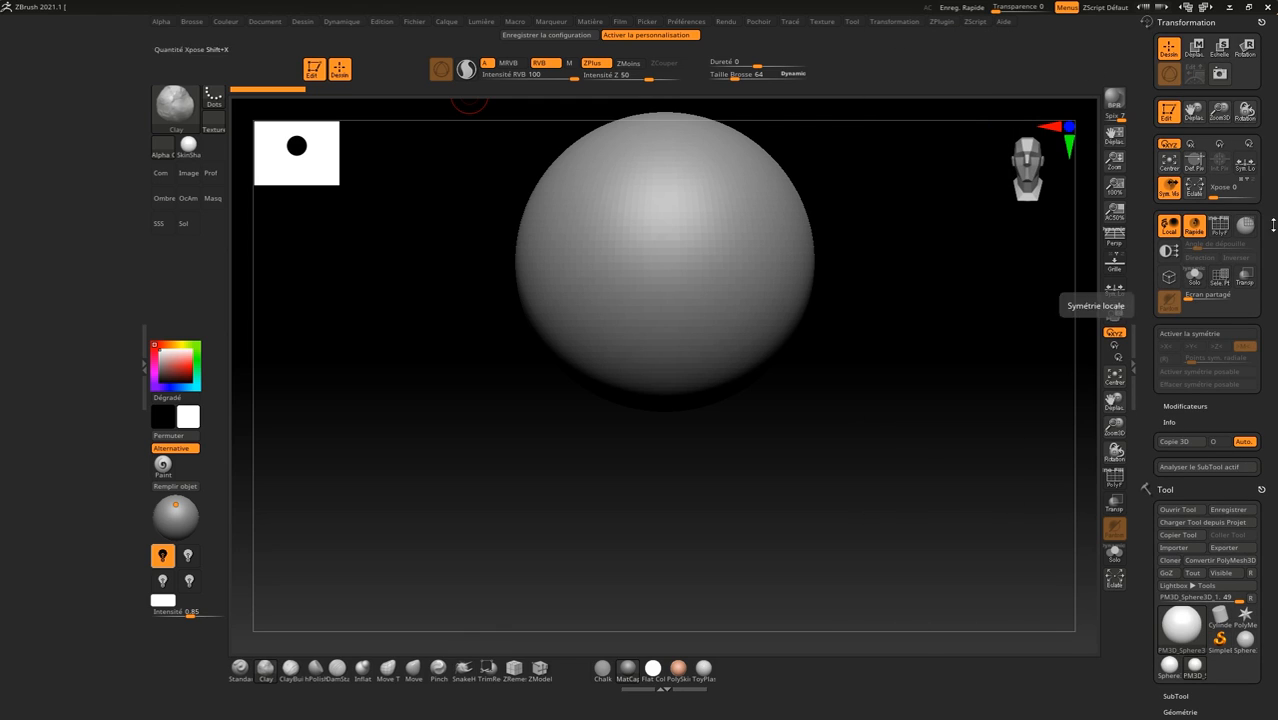
key("ctrl")
left_click_drag(1210, 334, 777, 664, "ctrl+alt")
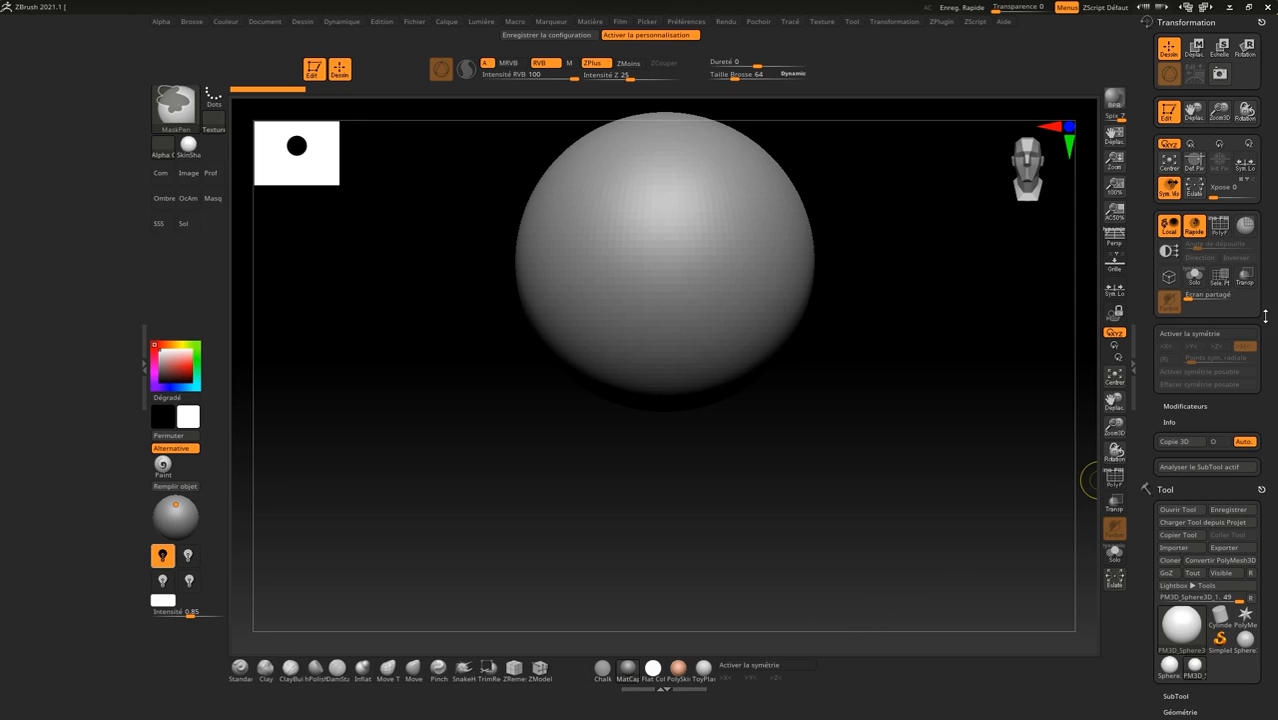
left_click_drag(885, 607, 802, 681, "ctrl+alt")
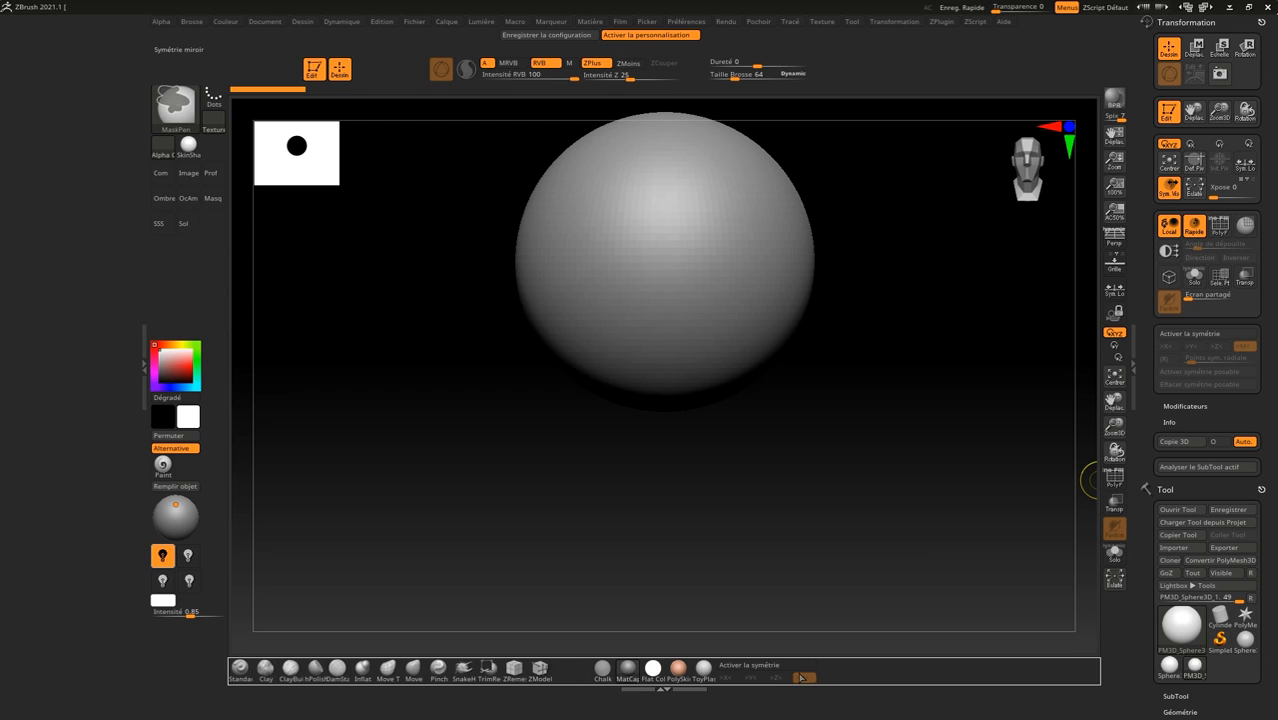
left_click_drag(1036, 482, 828, 678, "ctrl+alt")
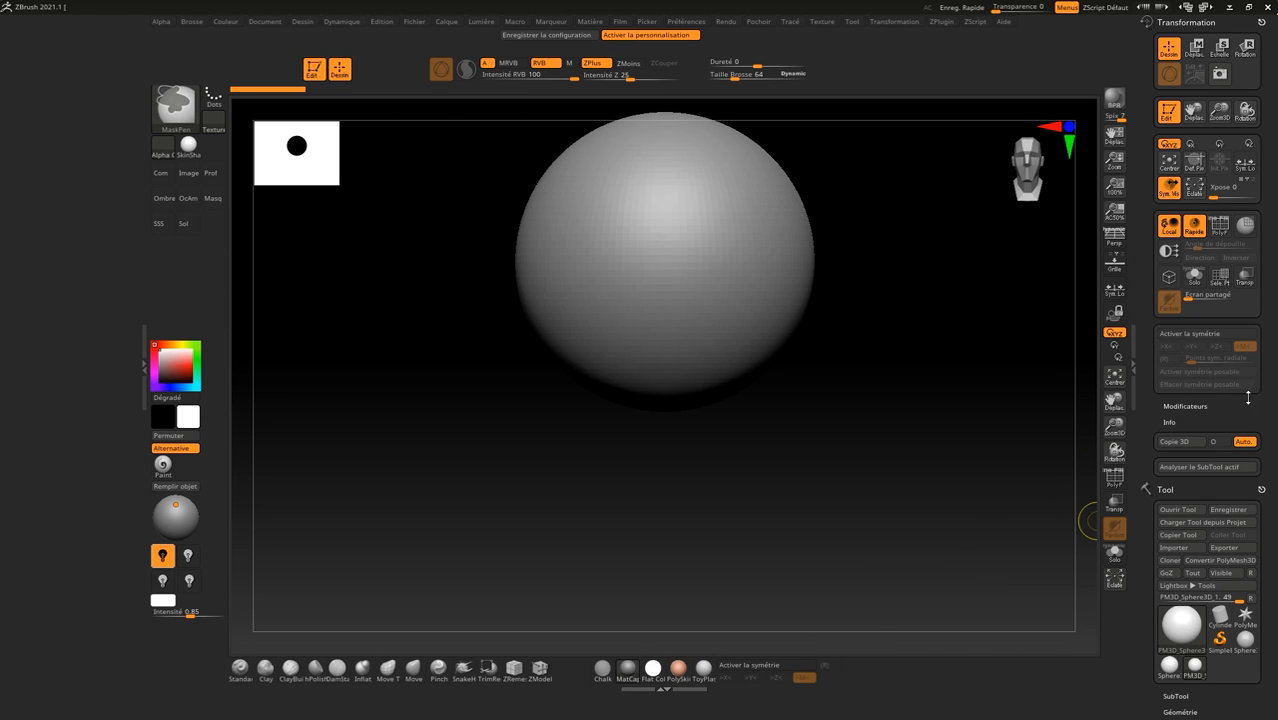
left_click_drag(912, 637, 870, 679, "ctrl+alt")
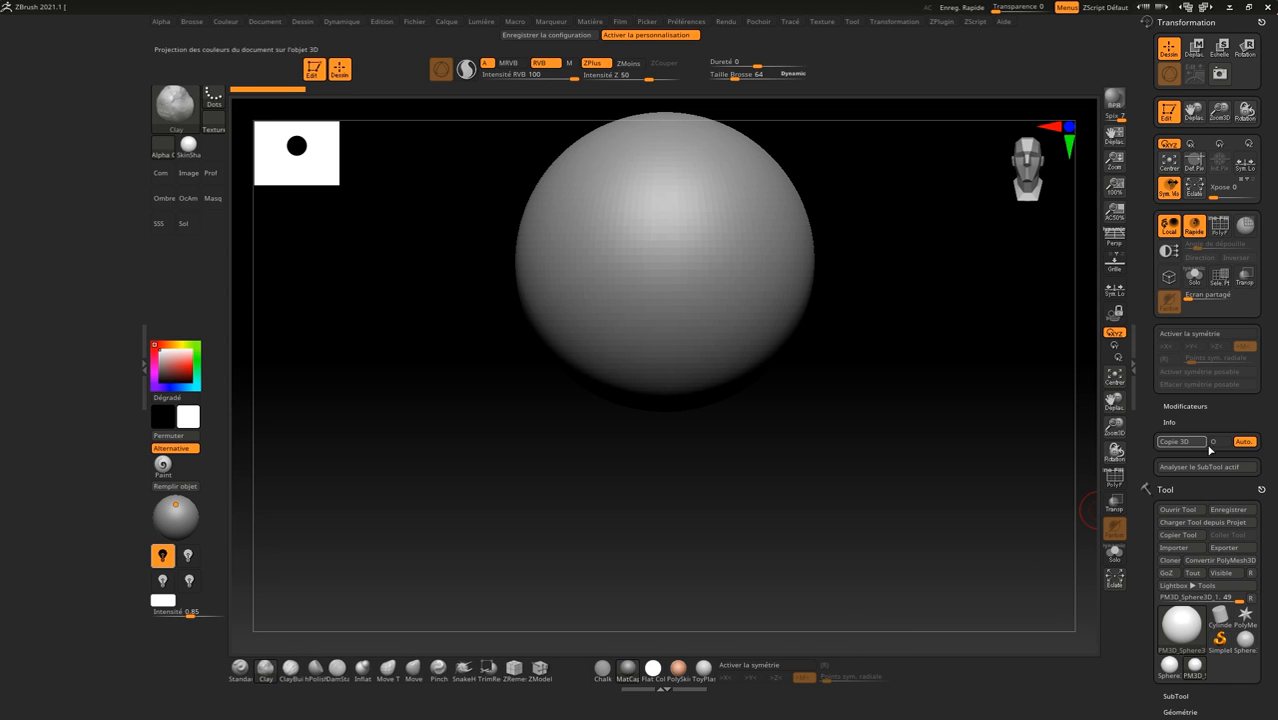
left_click(1261, 22)
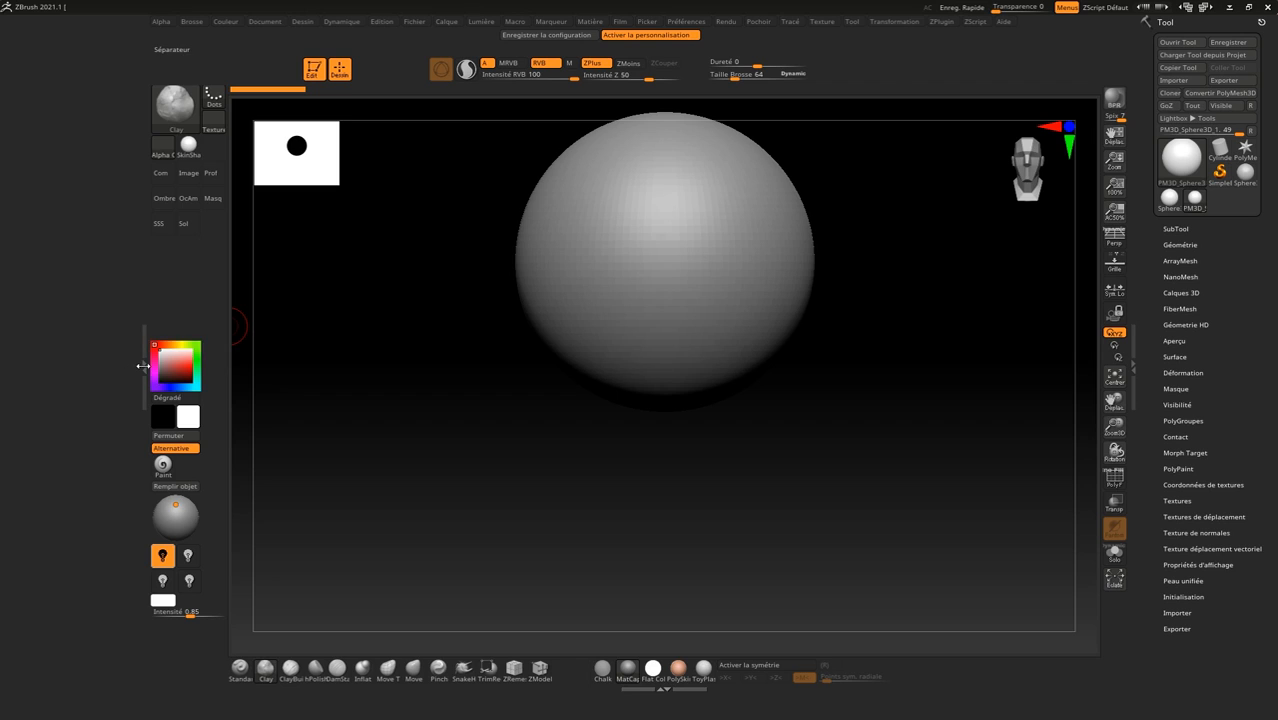
Collapse the empty tray beside the color controls, and place SubTool's Extraire, Epaisseur and Accept controls on the shelf after the symmetry controls
left_click_drag(143, 366, 6, 366)
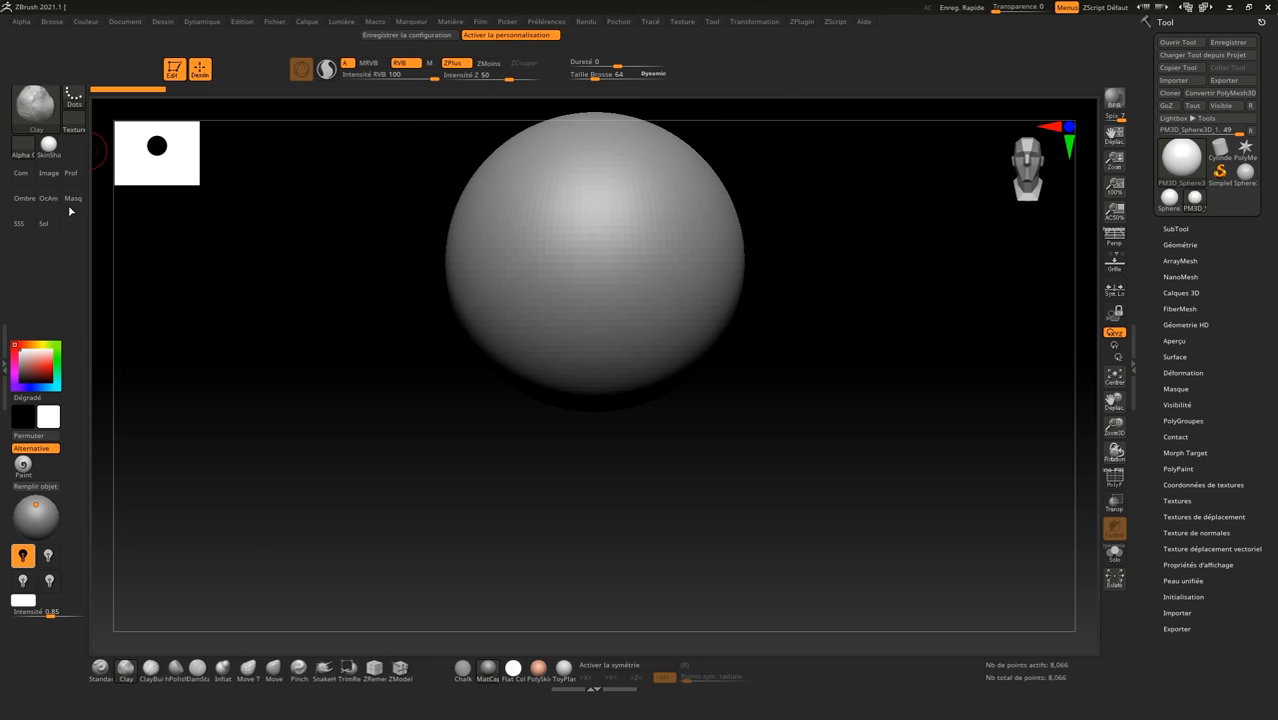
left_click(1176, 226)
left_click_drag(1272, 288, 1275, 193)
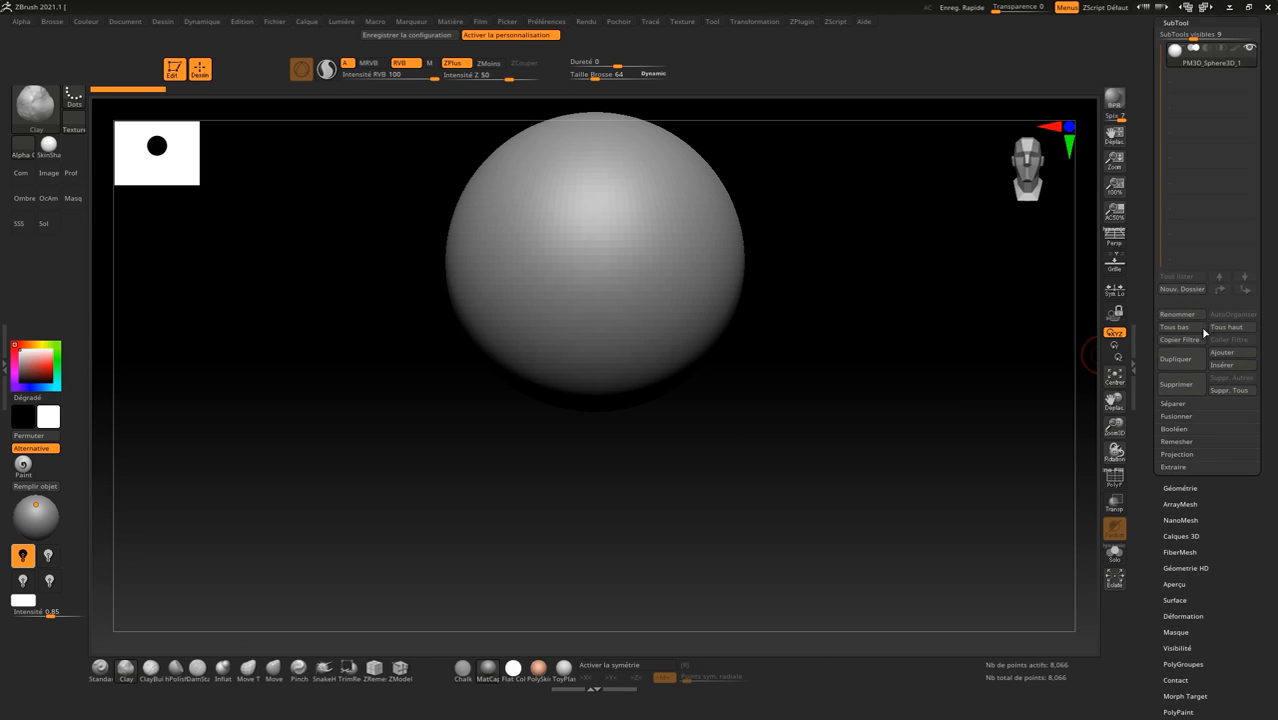
left_click(1175, 467)
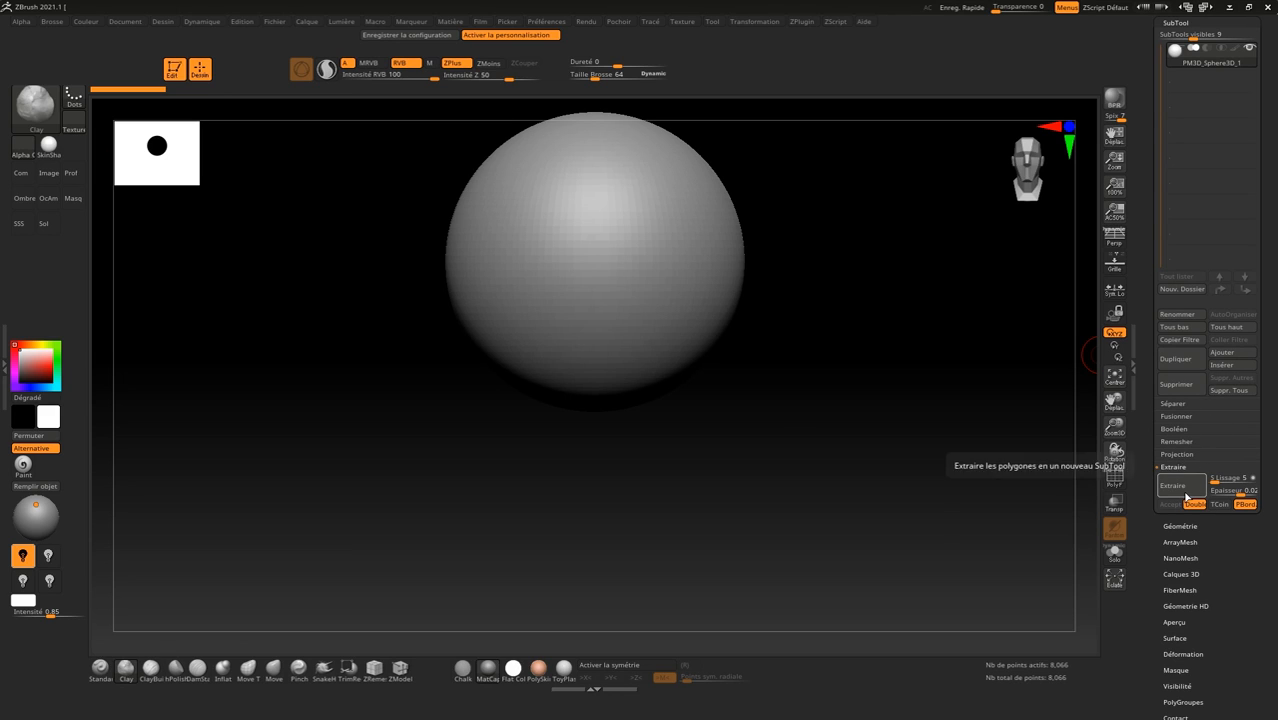
left_click_drag(1183, 489, 789, 669, "ctrl+alt")
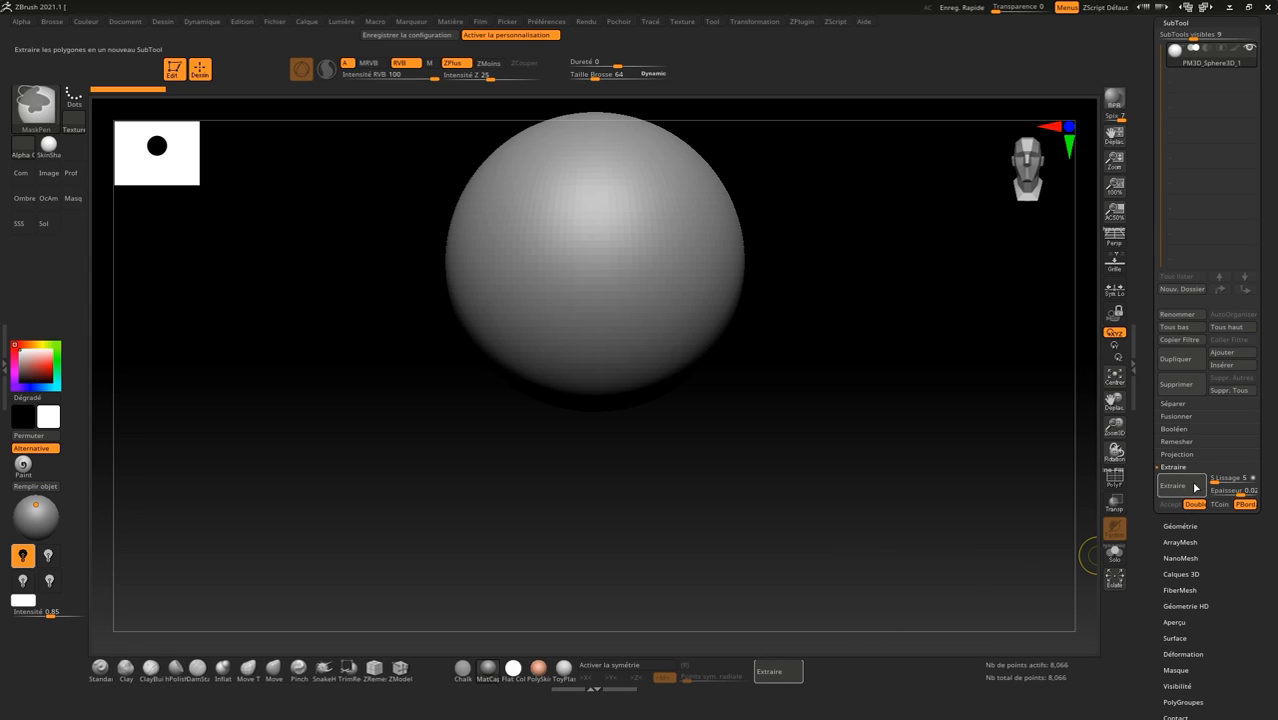
left_click_drag(1205, 497, 838, 664, "ctrl+alt")
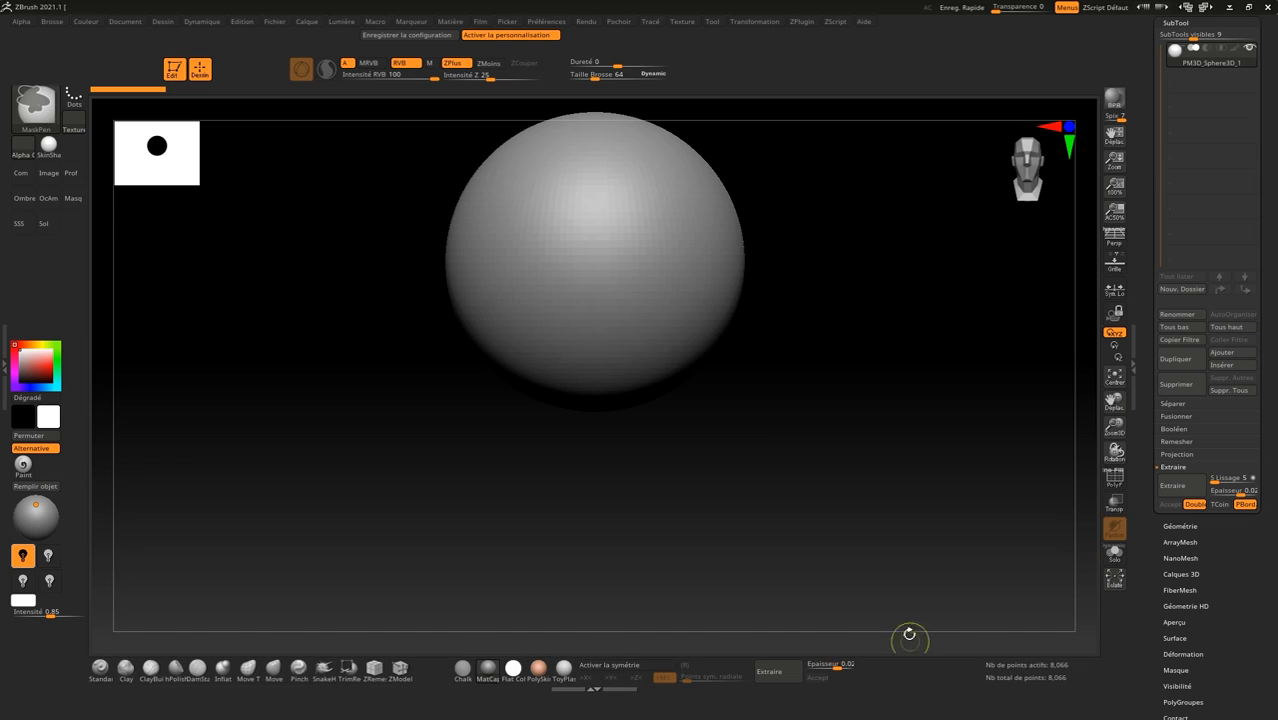
Add Tout Projeter and Fusionner Bas to the shelf beside the Epaisseur slider, and collapse the SubTool section
left_click(1184, 456)
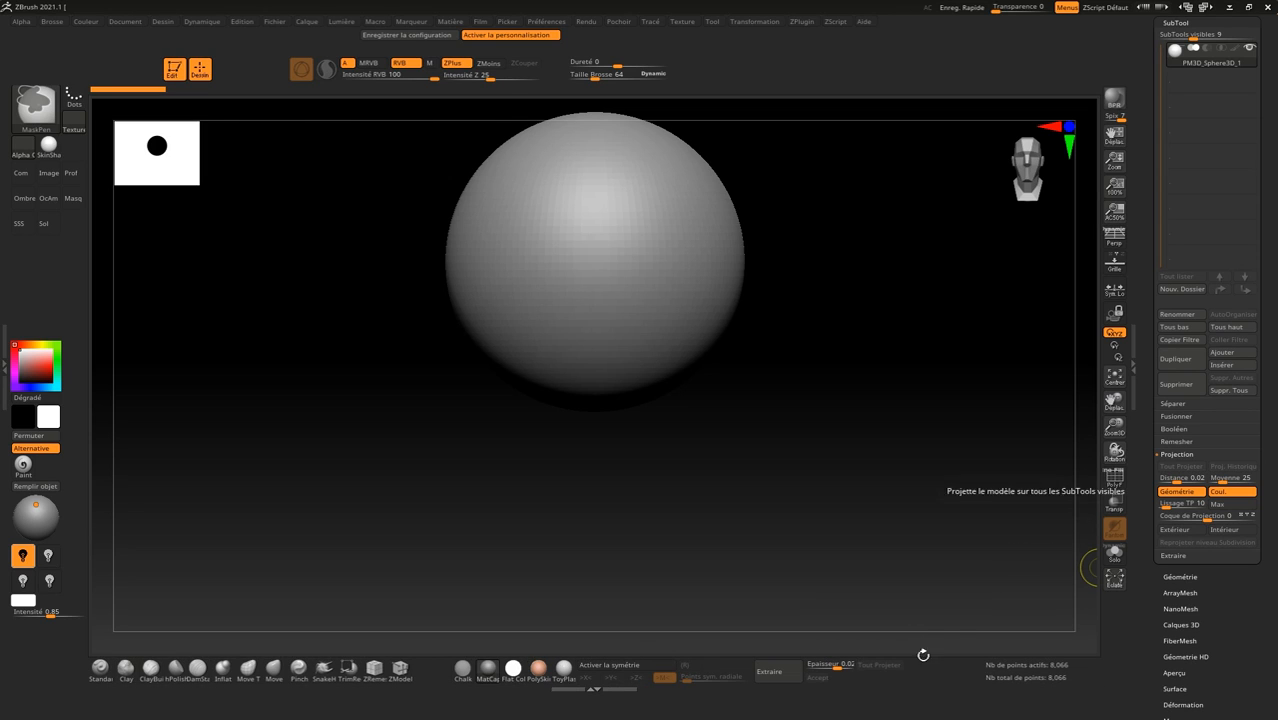
left_click(1180, 455)
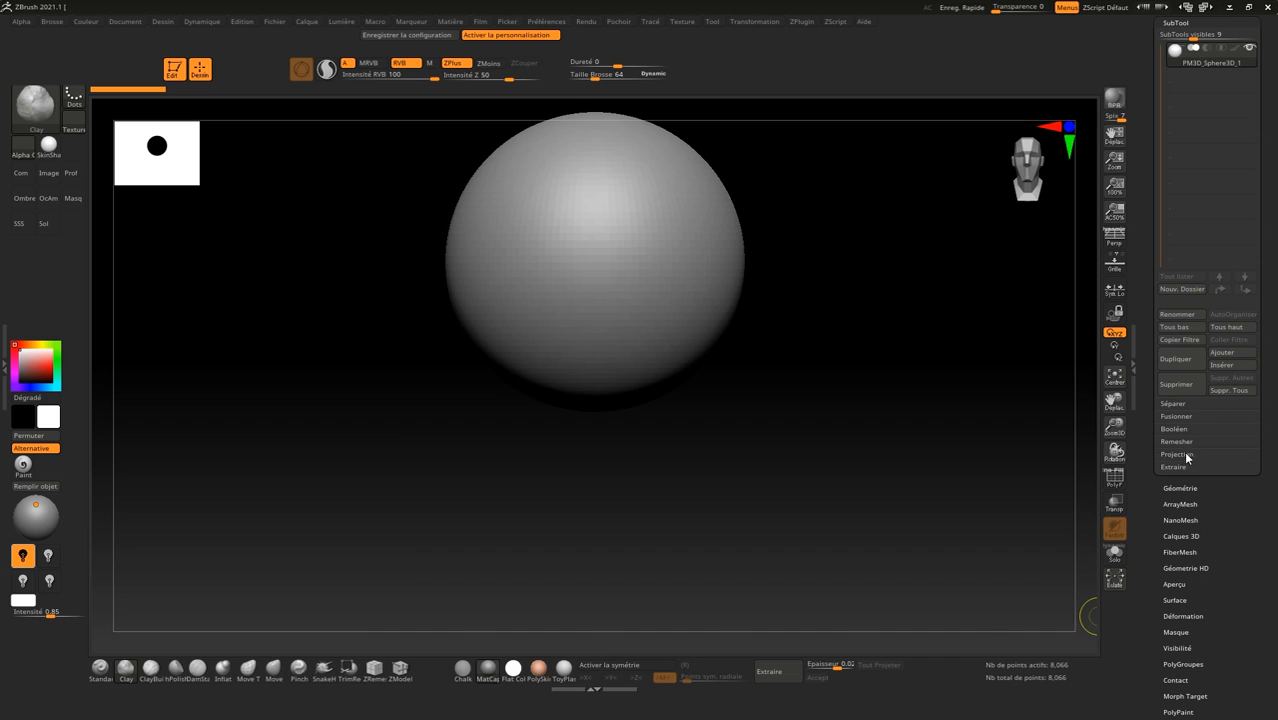
left_click(1184, 414)
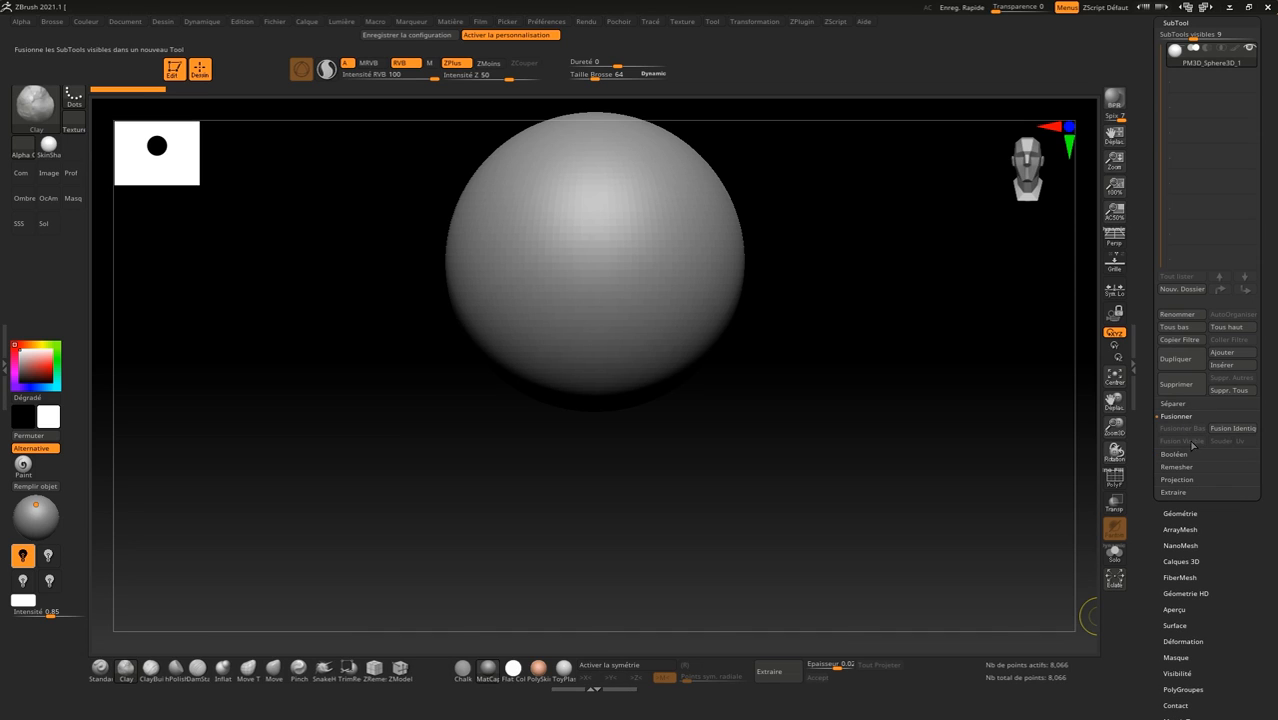
left_click_drag(922, 646, 880, 674, "ctrl+alt")
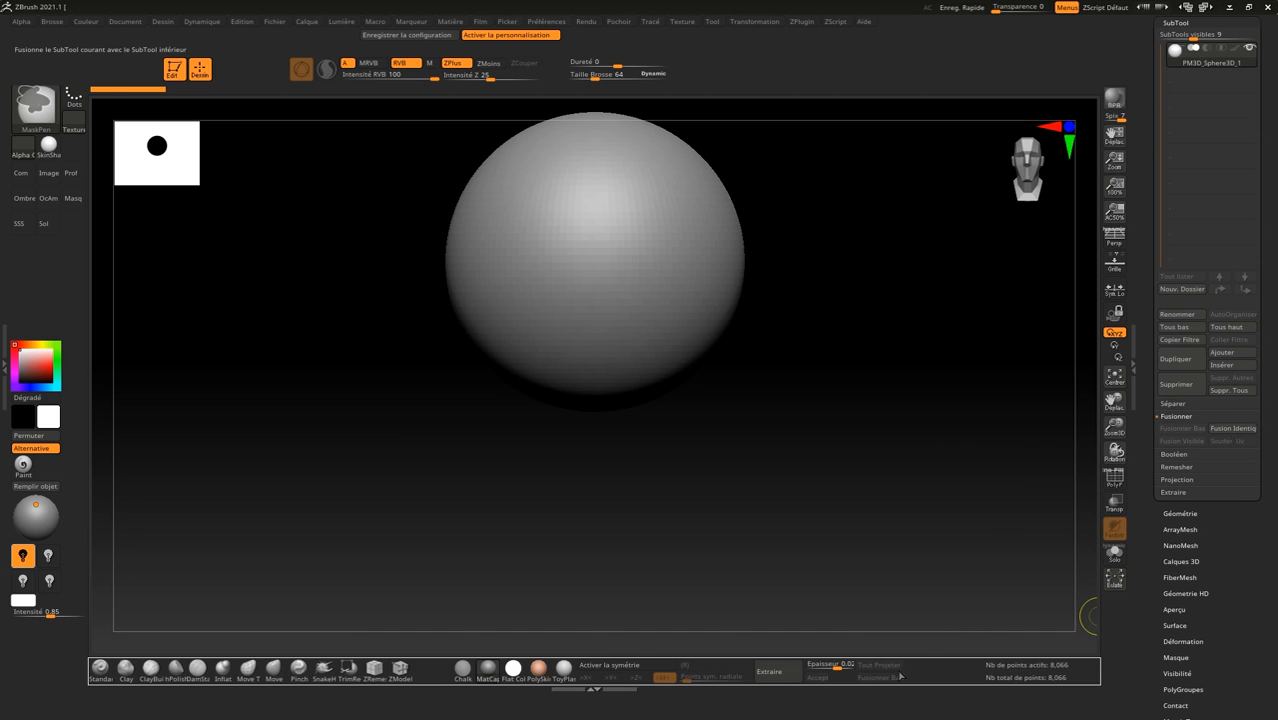
left_click(1179, 416)
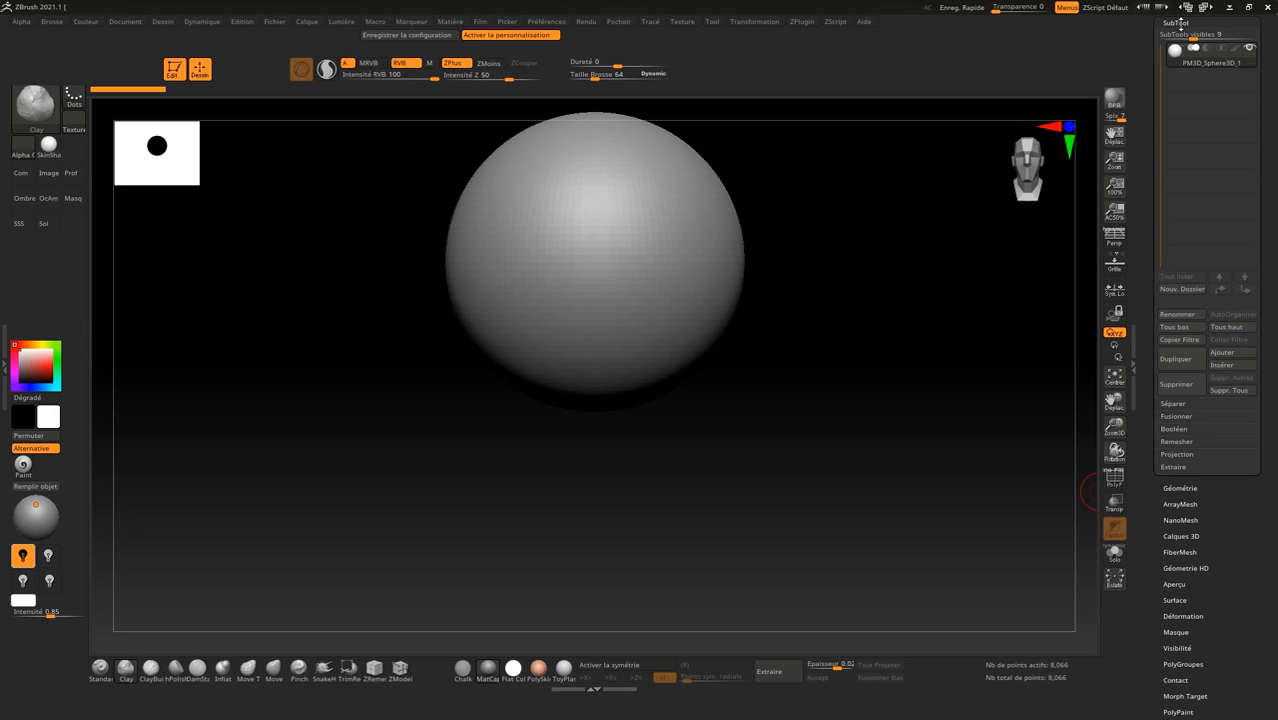
left_click(1177, 21)
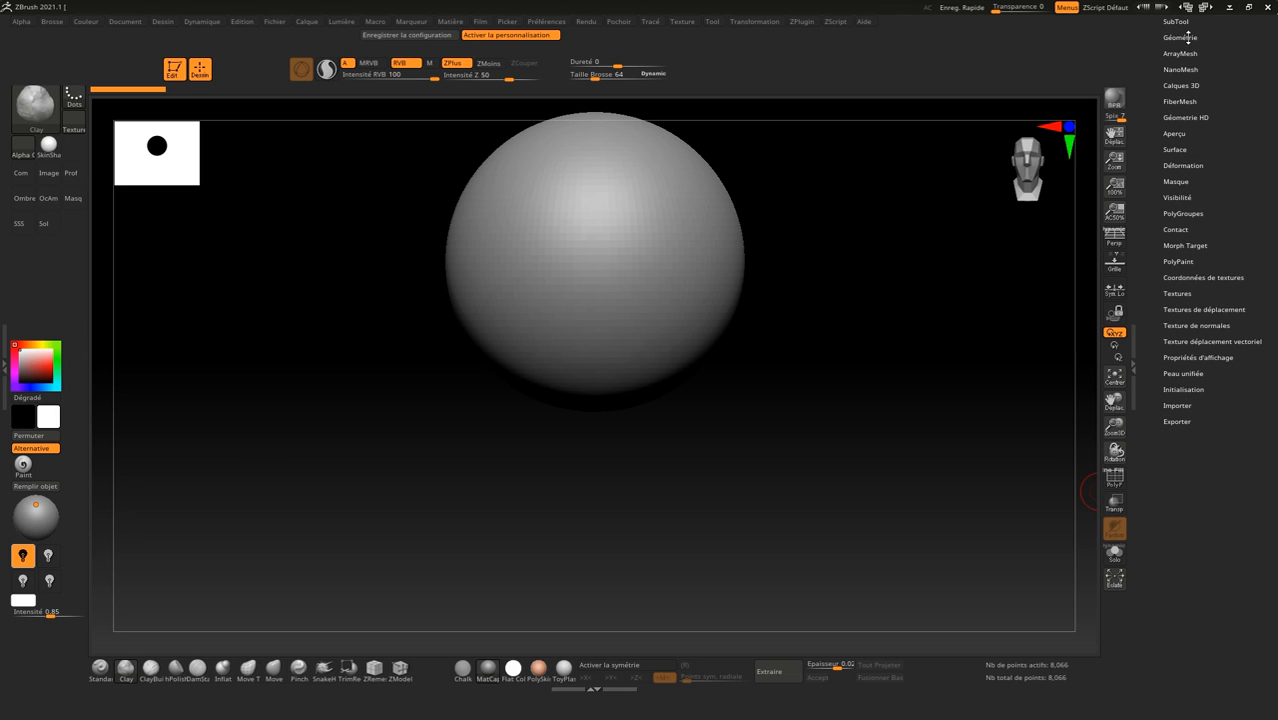
Place Géométrie's Diviser, Effacer Inférieur and Effacer Sup. buttons on the shelf after the brush size slider
left_click(1181, 37)
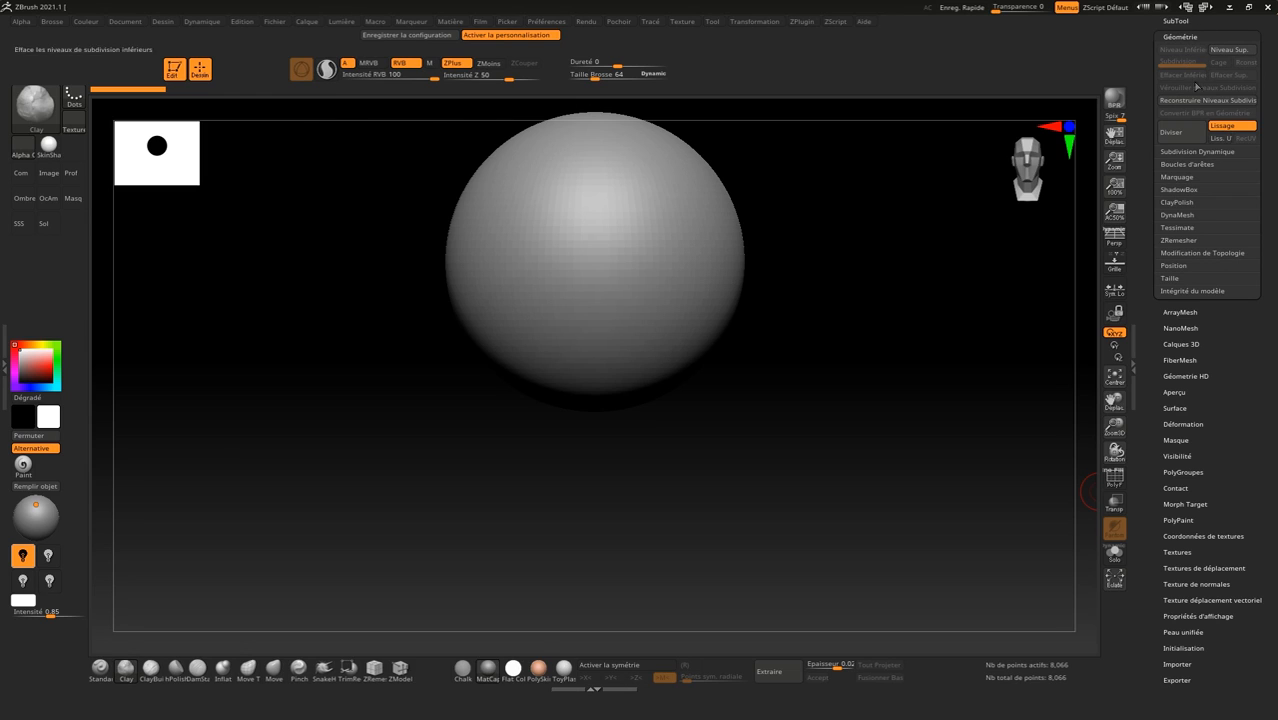
key("ctrl")
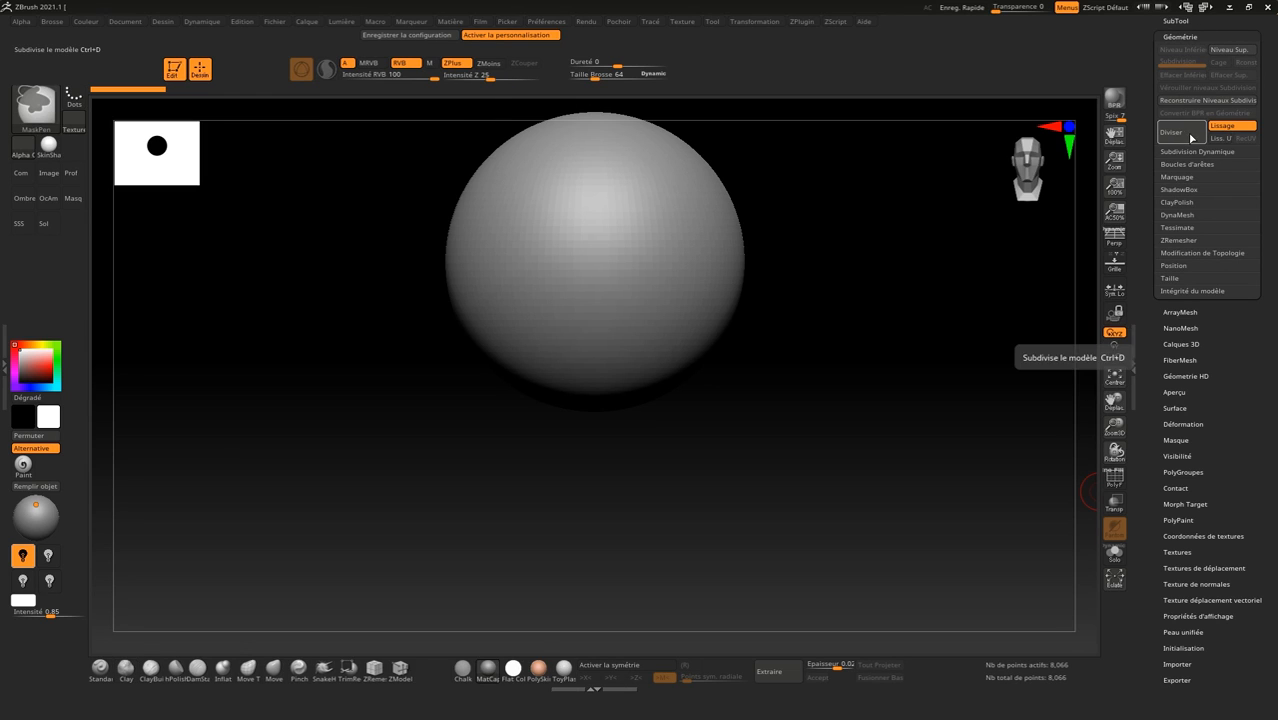
left_click_drag(989, 130, 693, 70, "ctrl+alt")
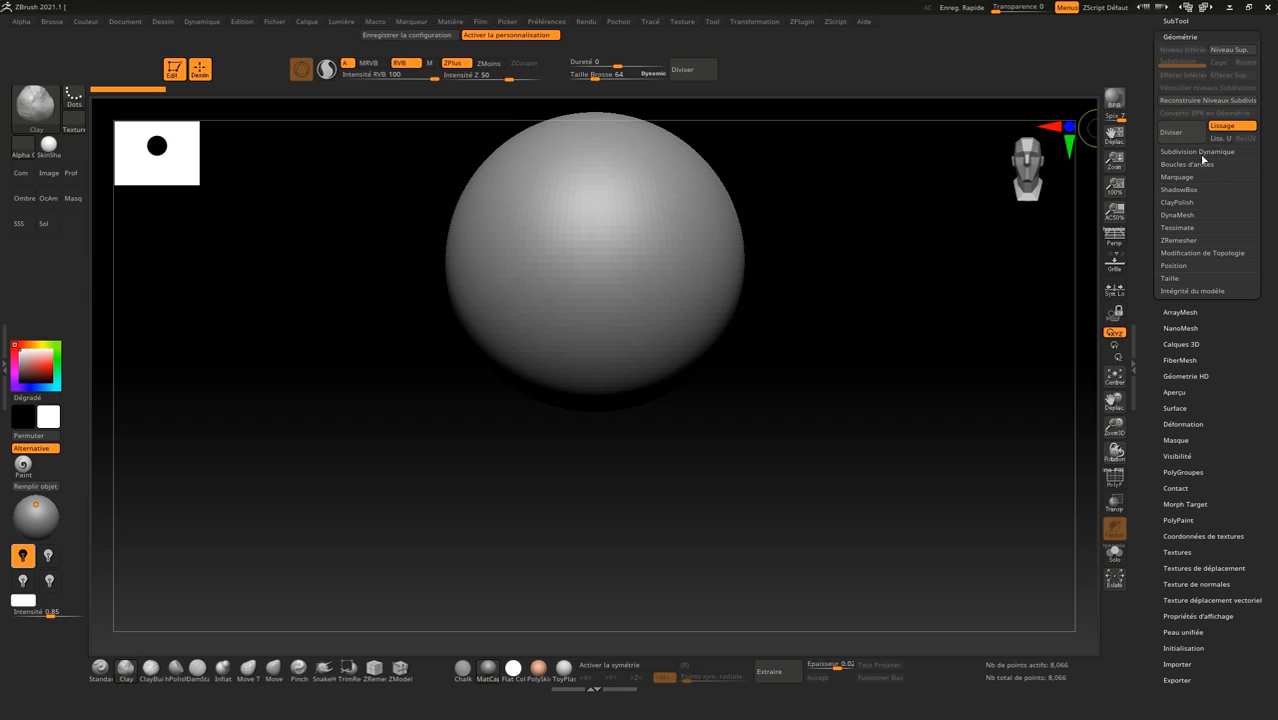
key("ctrl")
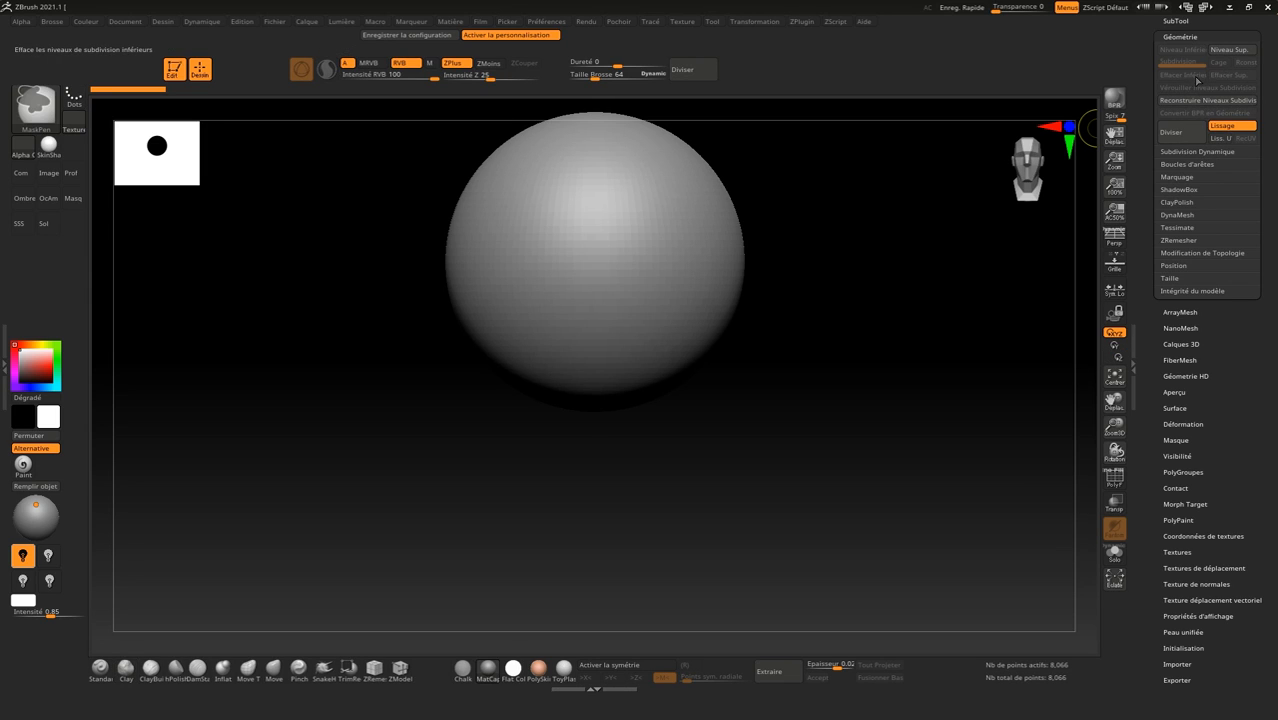
left_click_drag(1152, 77, 766, 67, "ctrl+alt")
left_click_drag(1234, 80, 1036, 84, "ctrl+alt")
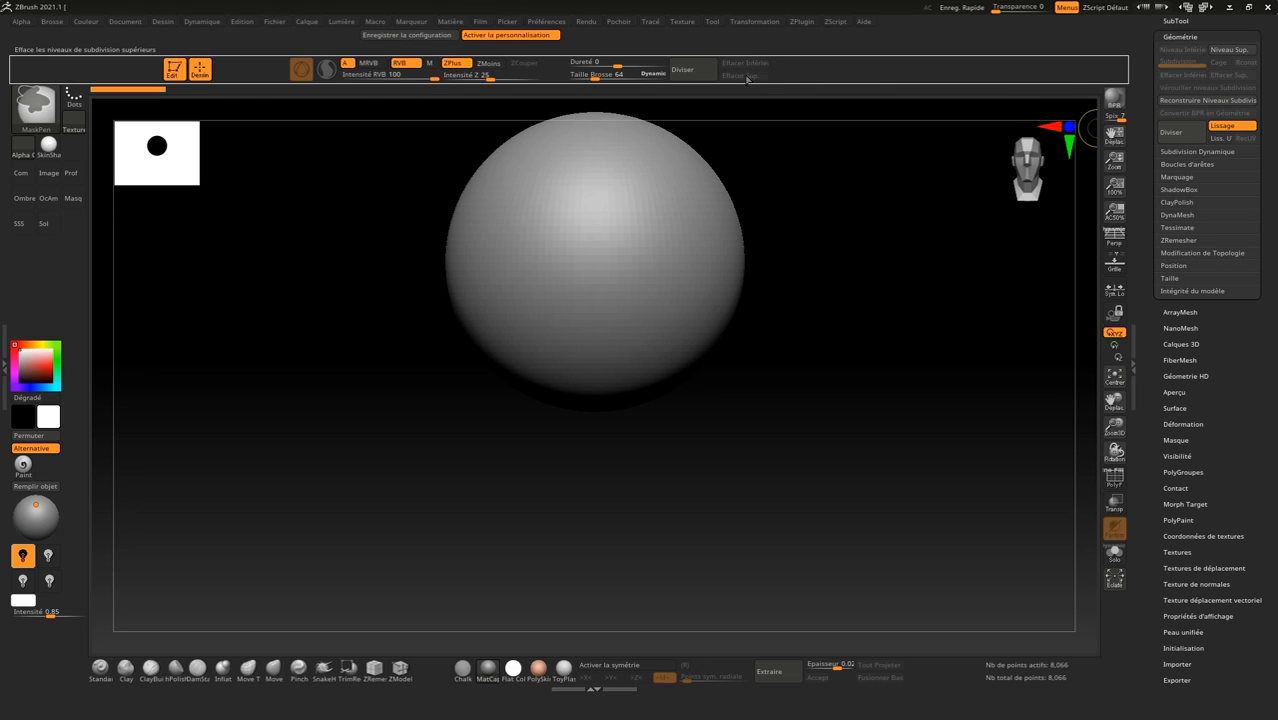
left_click_drag(748, 75, 748, 75, "ctrl+alt")
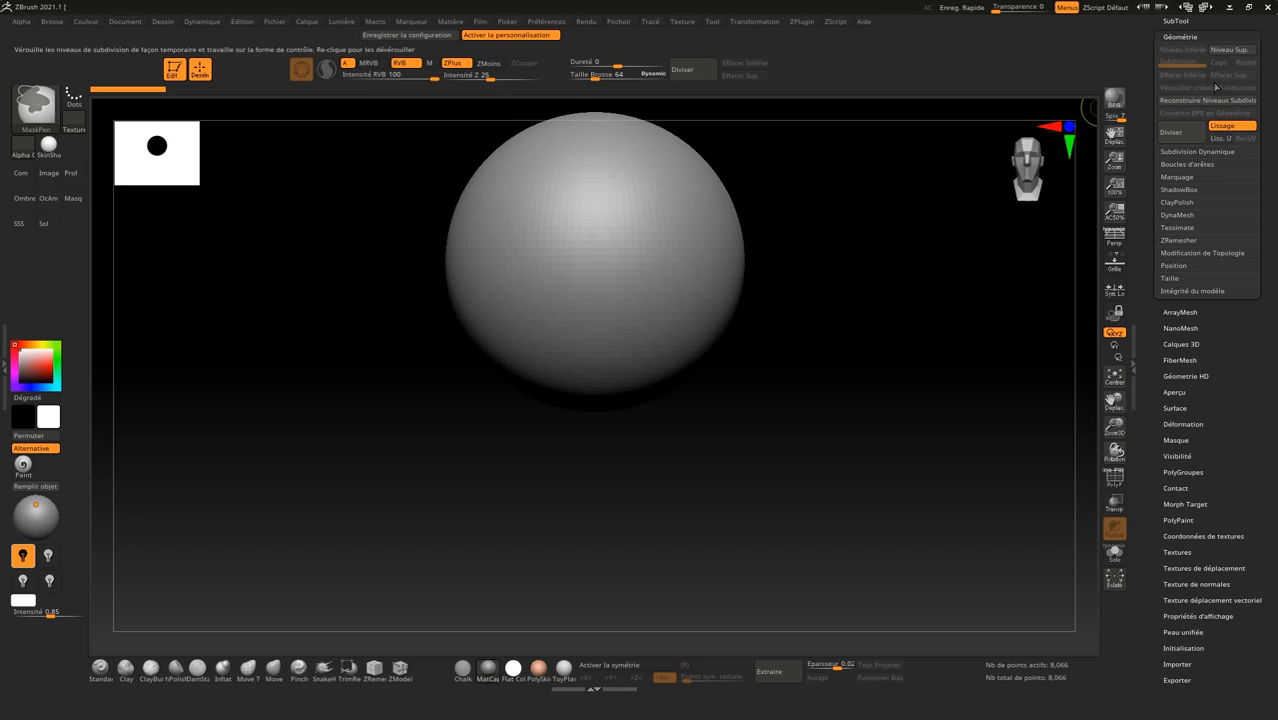
Add the Niveau Inférieur and Niveau Sup. subdivision buttons to the shelf next to the Effacer buttons
left_click_drag(1174, 57, 818, 60, "ctrl+alt")
left_click_drag(1144, 67, 805, 65, "ctrl+alt")
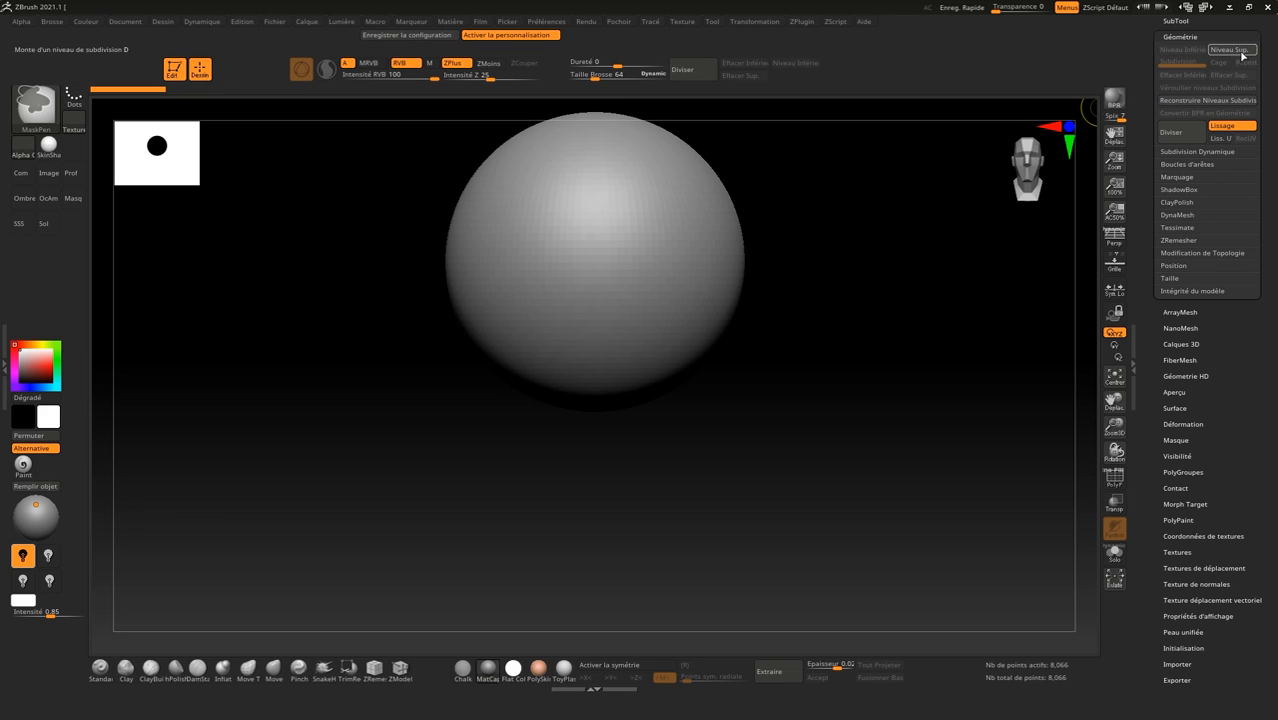
left_click_drag(1217, 59, 808, 78, "ctrl+alt")
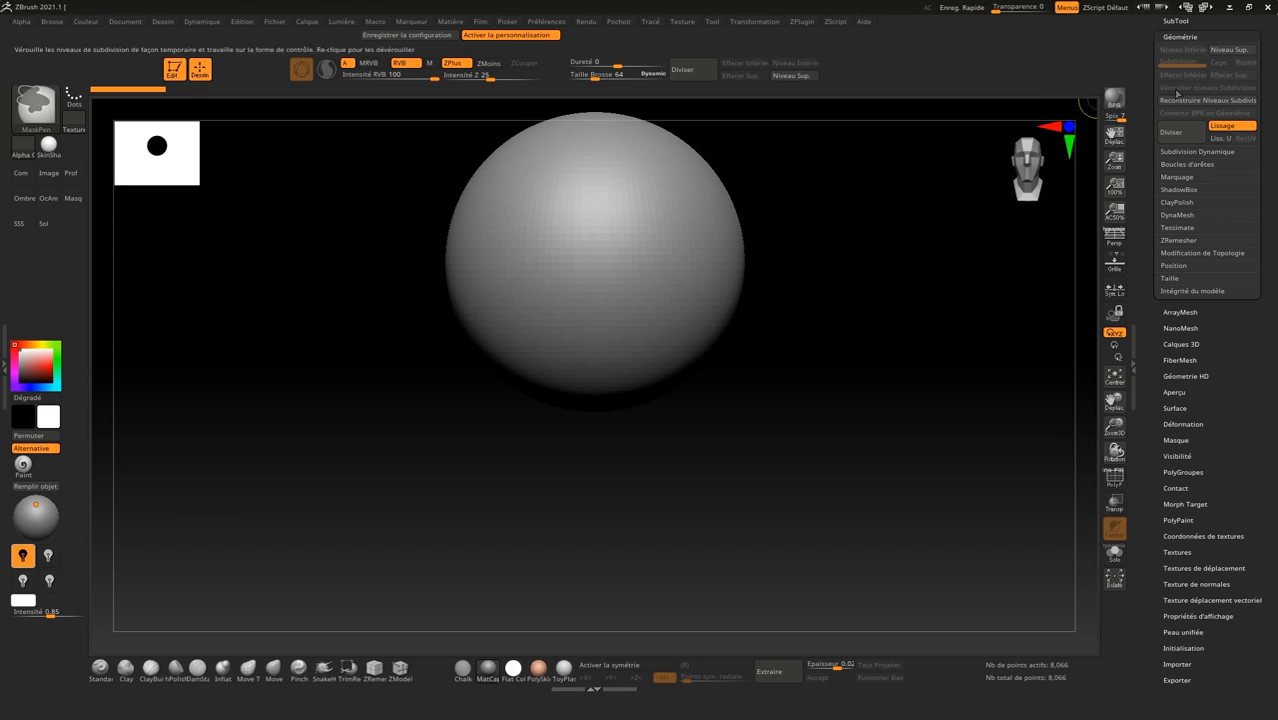
Add the DynaMesh button with its Résolution slider, and the ZRemesher button, to the shelf after the subdivision level buttons
left_click(1177, 214)
left_click_drag(1176, 233, 877, 87, "ctrl+alt")
mouse_move(1205, 250)
left_mouse_down("ctrl+alt")
mouse_move(1009, 108)
mouse_move(922, 66)
mouse_move(945, 69)
left_mouse_up("ctrl+alt")
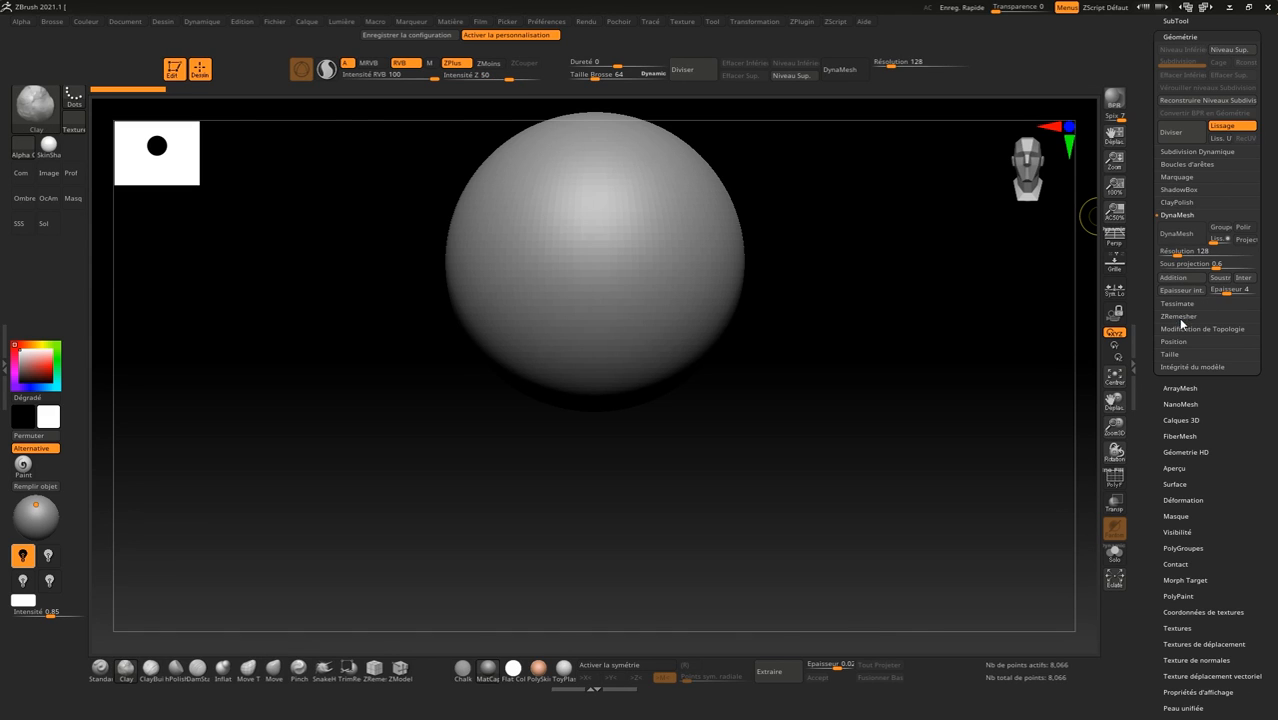
left_click(1183, 319)
left_click_drag(1178, 258, 993, 69, "ctrl+alt")
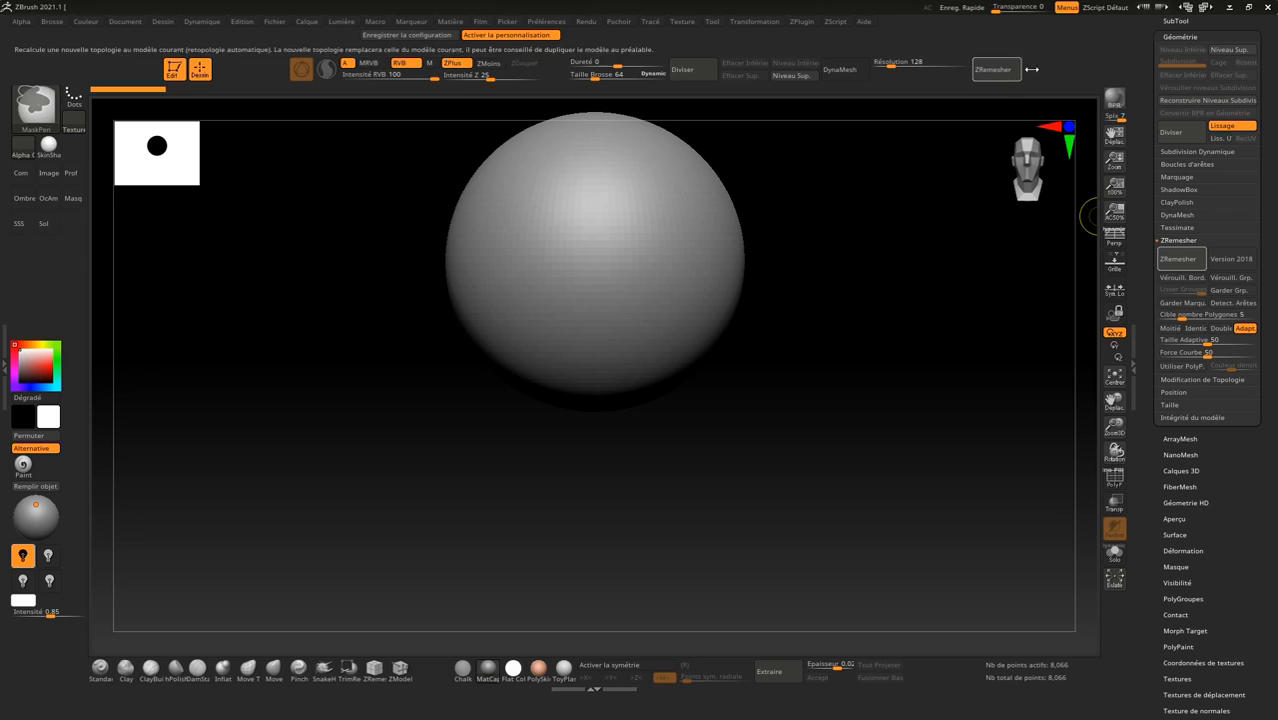
Add ZRemesher's Cible nombre Polygones and Taille Adaptive sliders to the shelf after the ZRemesher button
left_click_drag(1193, 314, 1062, 60, "ctrl+alt")
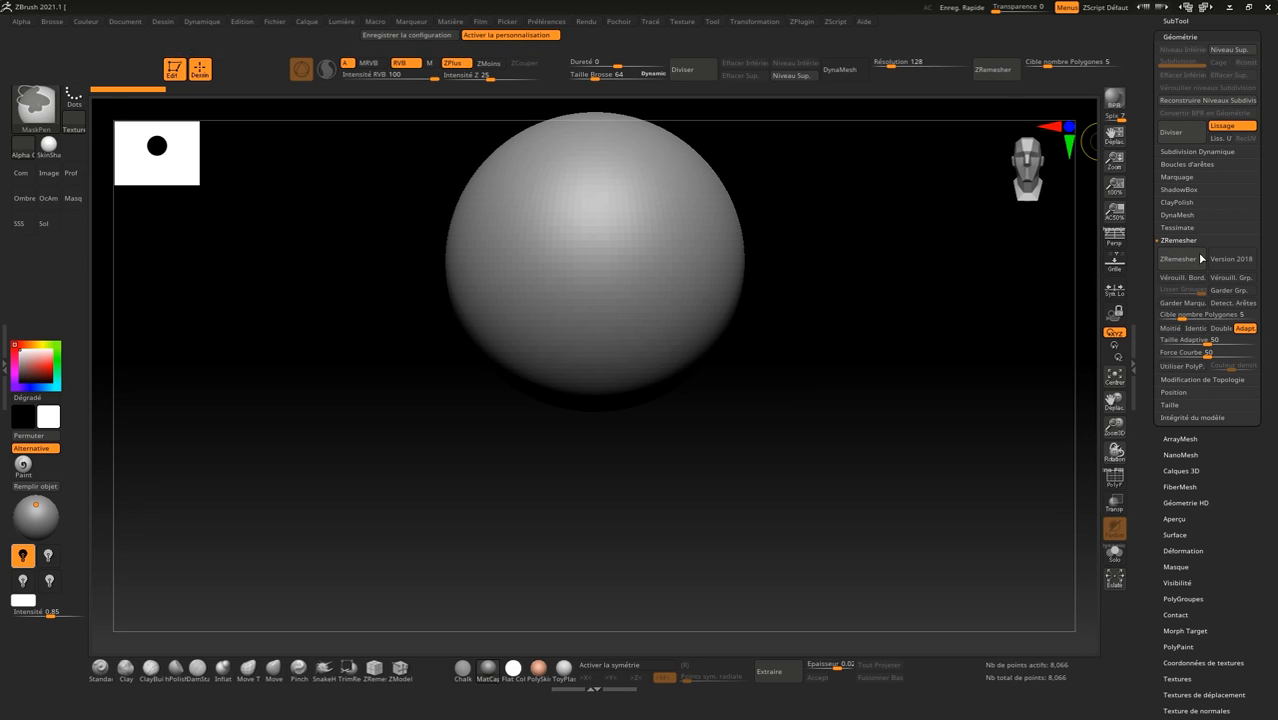
left_click_drag(1172, 289, 1065, 75, "ctrl+alt")
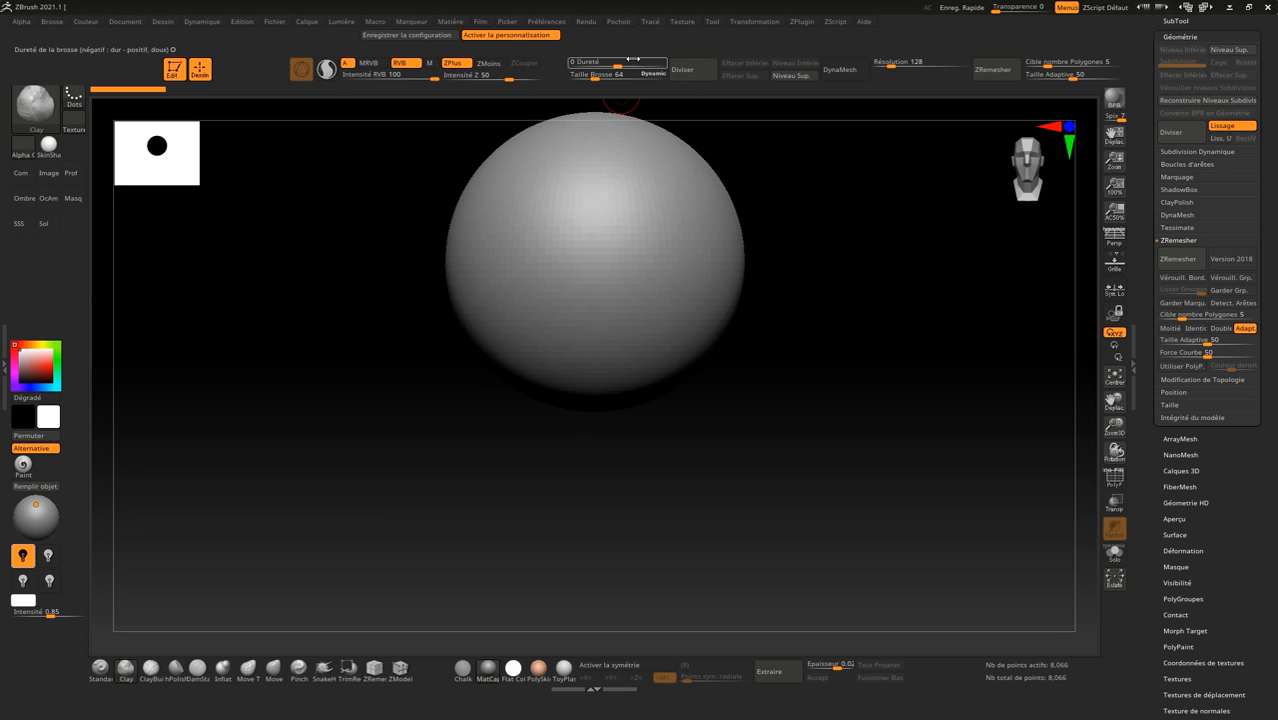
key("ctrl")
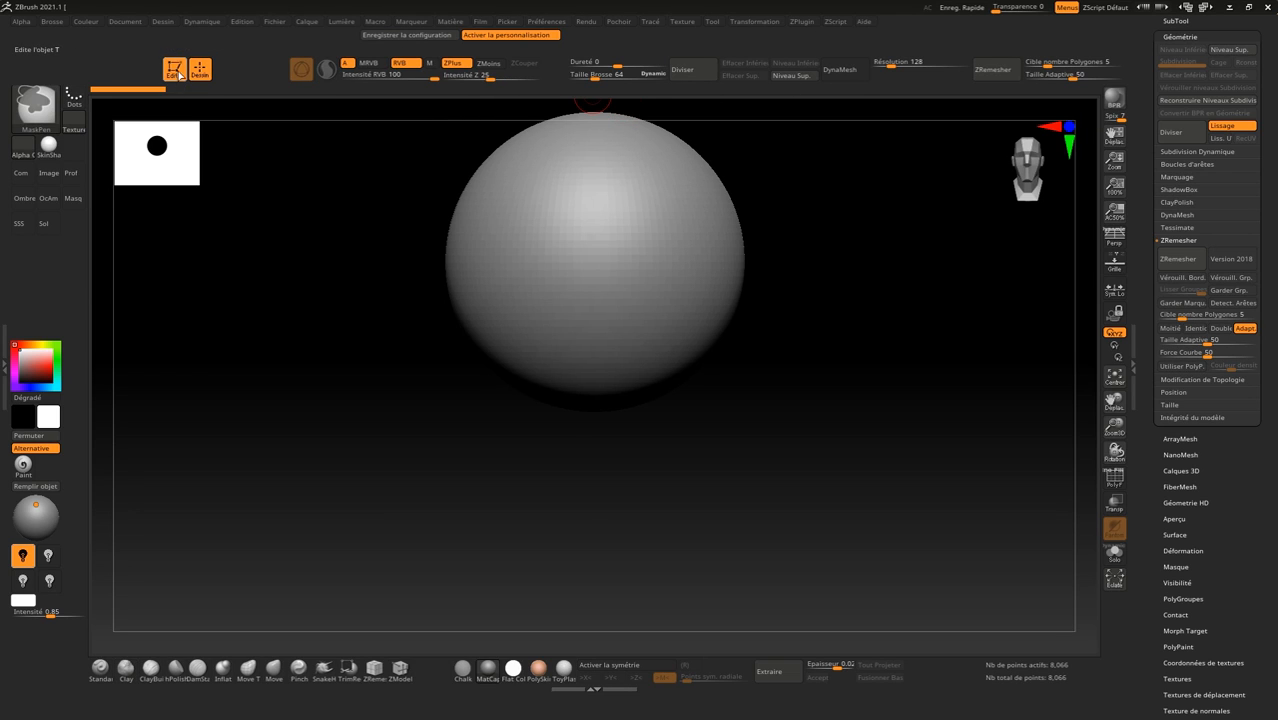
Move the Edit, Dessin and Gyro 3D buttons and the adjacent round icon to the start of the upper shelf
left_click_drag(173, 68, 20, 68, "ctrl+alt")
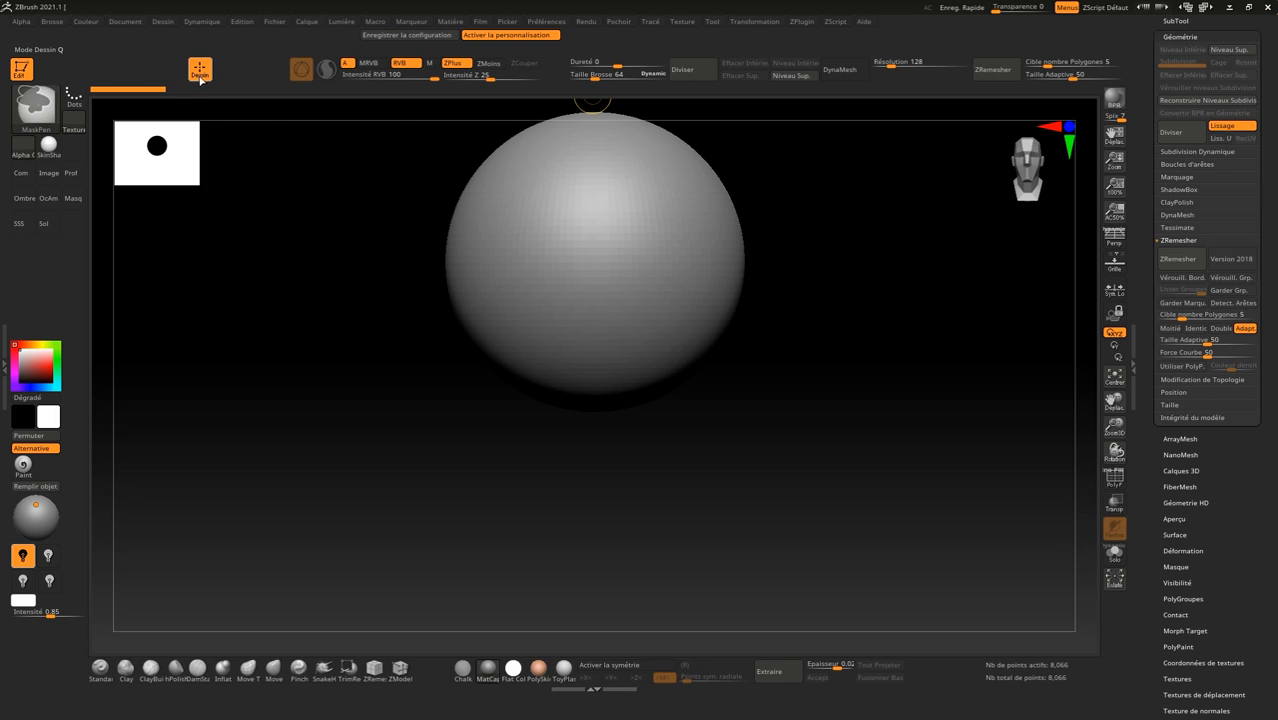
left_click_drag(199, 68, 46, 68, "ctrl+alt")
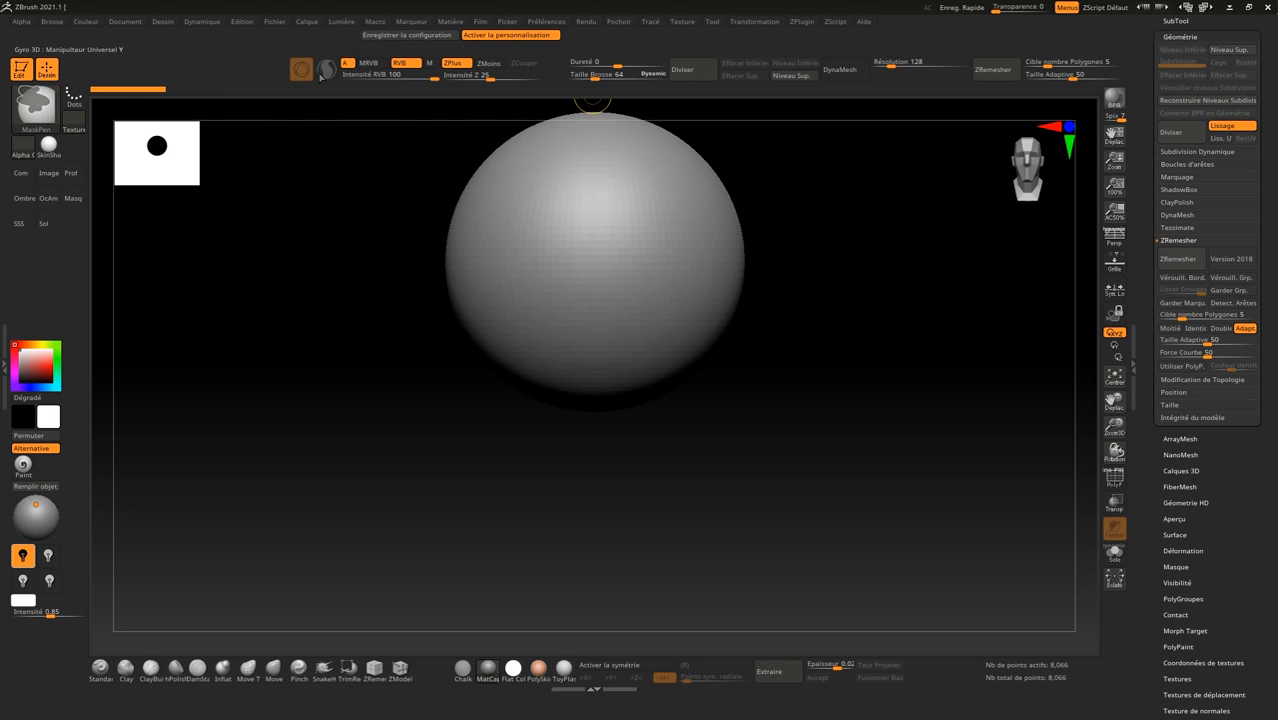
mouse_move(300, 68)
left_mouse_down("ctrl+alt")
mouse_move(72, 68)
mouse_move(131, 63)
left_mouse_up("ctrl+alt")
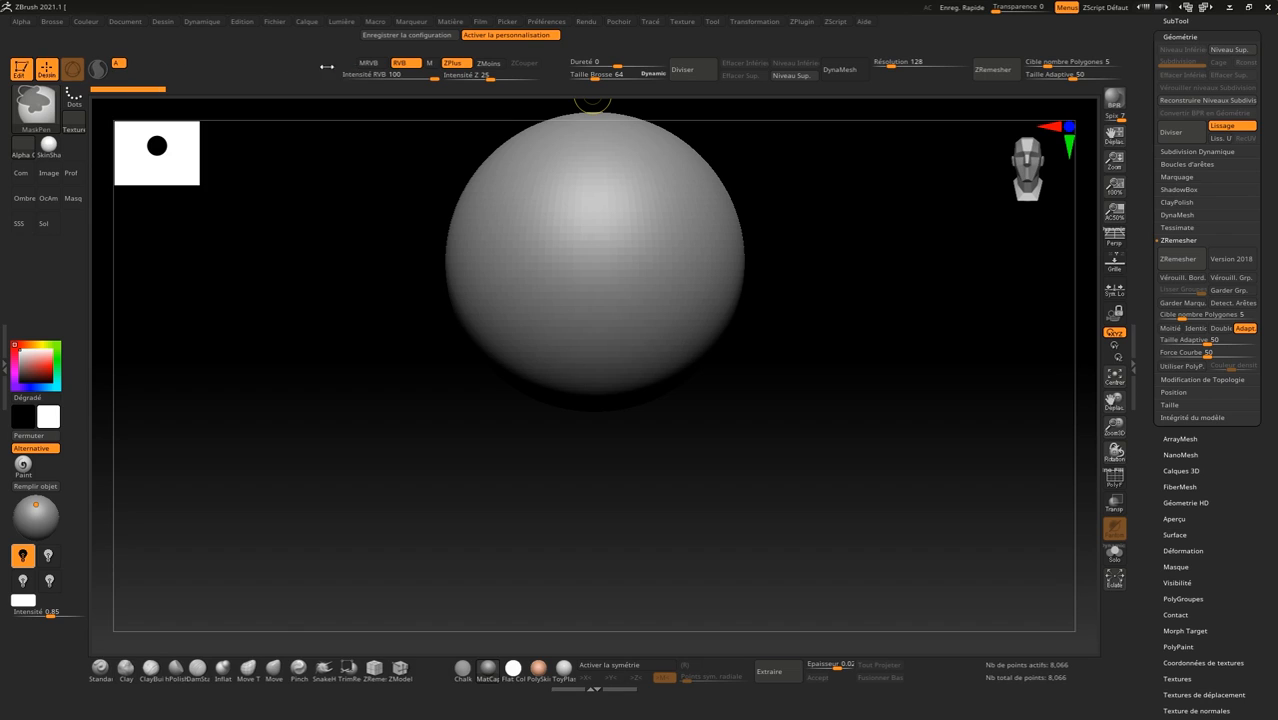
Regroup the MRVB, RVB and M channel buttons beside the A button, with the Intensité RVB slider beneath them
mouse_move(363, 75)
left_mouse_down("ctrl+alt")
mouse_move(153, 77)
mouse_move(136, 74)
mouse_move(140, 62)
left_mouse_up("ctrl+alt")
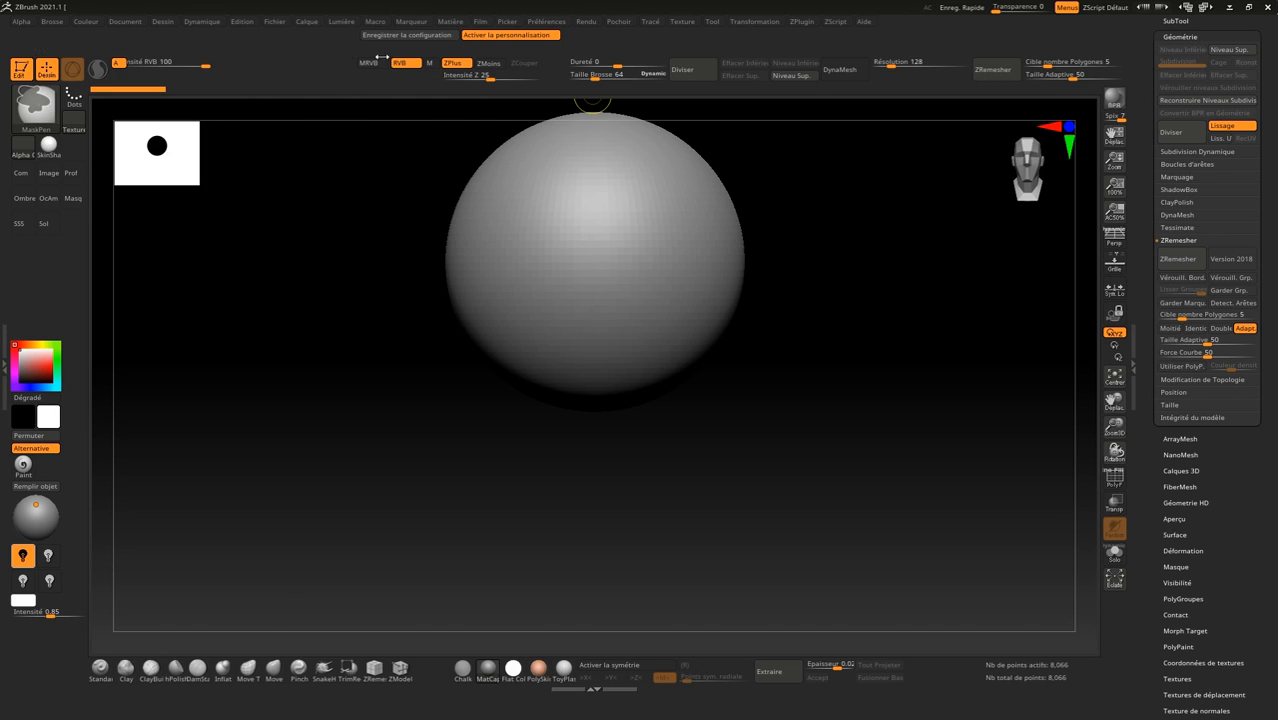
left_click_drag(320, 65, 283, 63, "ctrl+alt")
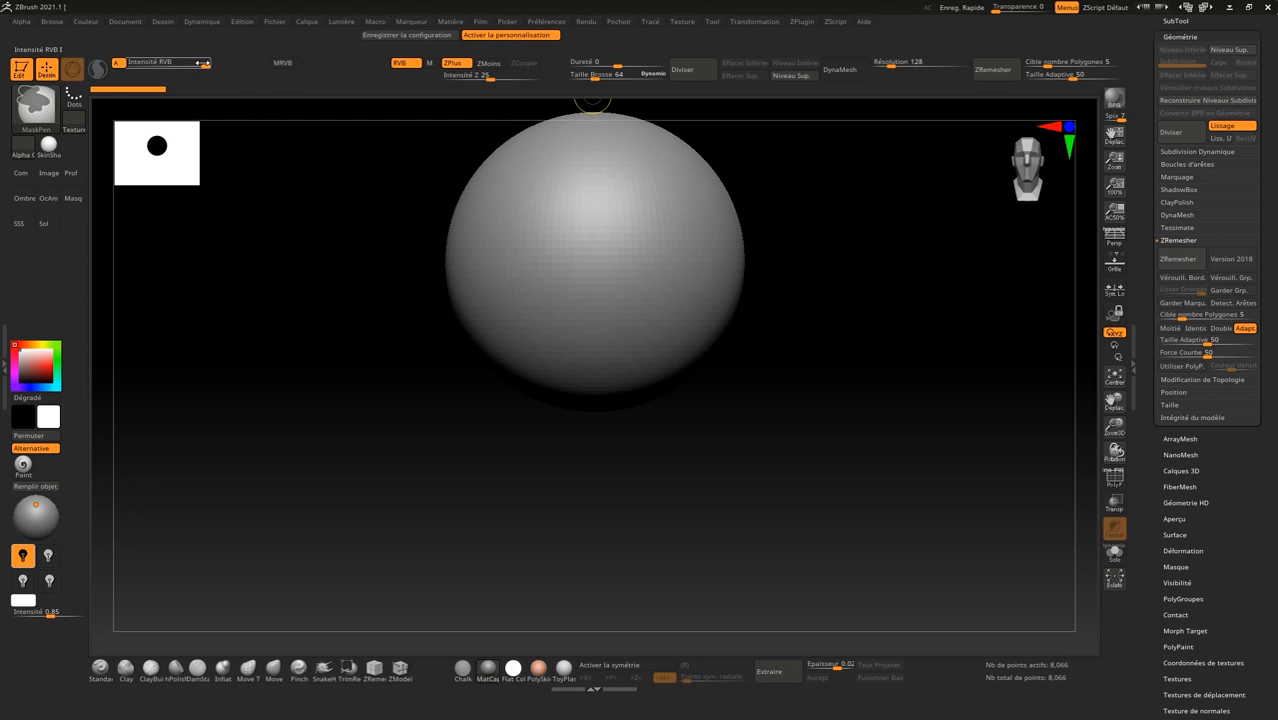
left_click_drag(206, 64, 145, 62, "ctrl+alt")
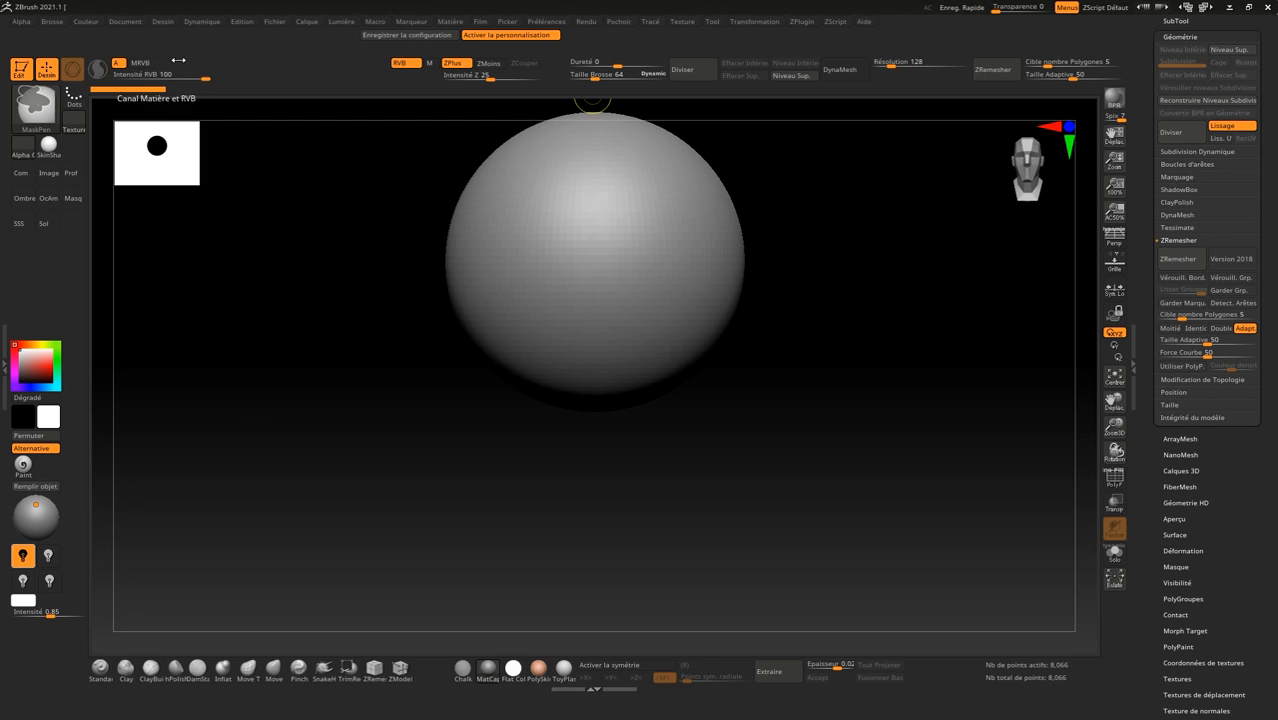
left_click_drag(409, 62, 178, 63, "ctrl+alt")
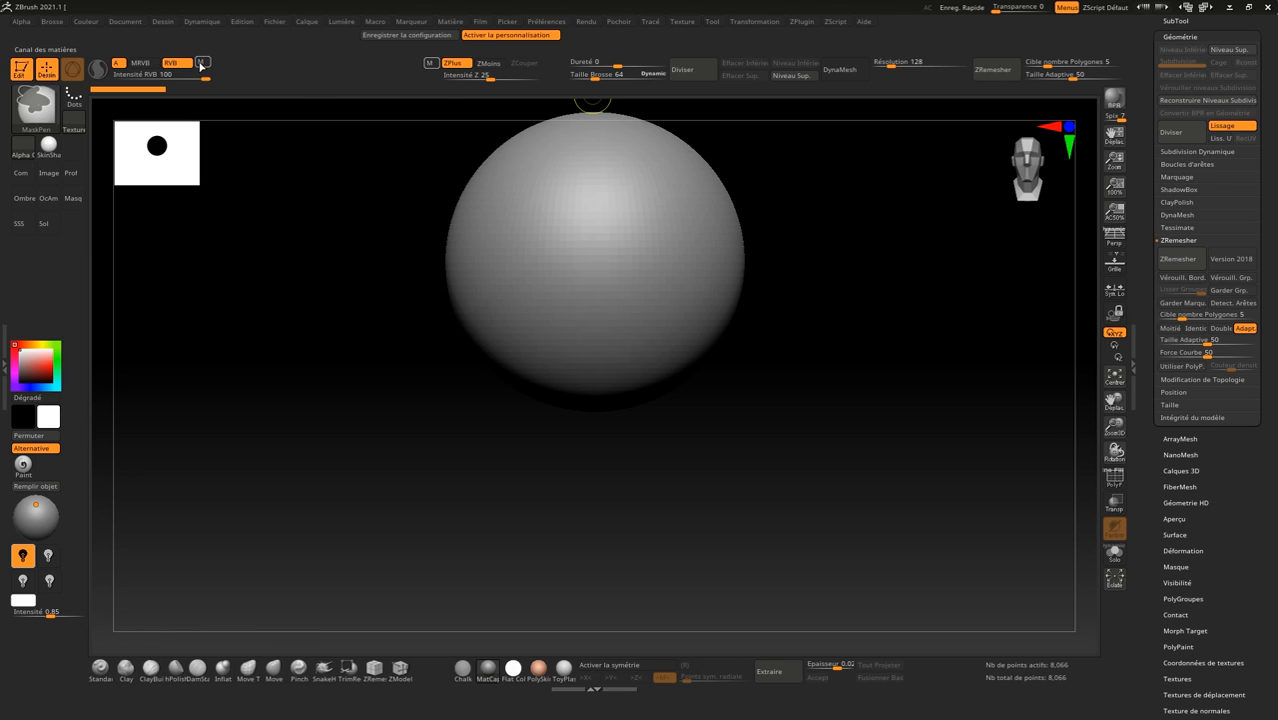
Move the ZPlus button and the Intensité Z slider next to the M channel button
left_click_drag(440, 63, 230, 63, "ctrl+alt")
left_click_drag(450, 74, 240, 75, "ctrl+alt")
left_click_drag(320, 75, 265, 60, "ctrl+alt")
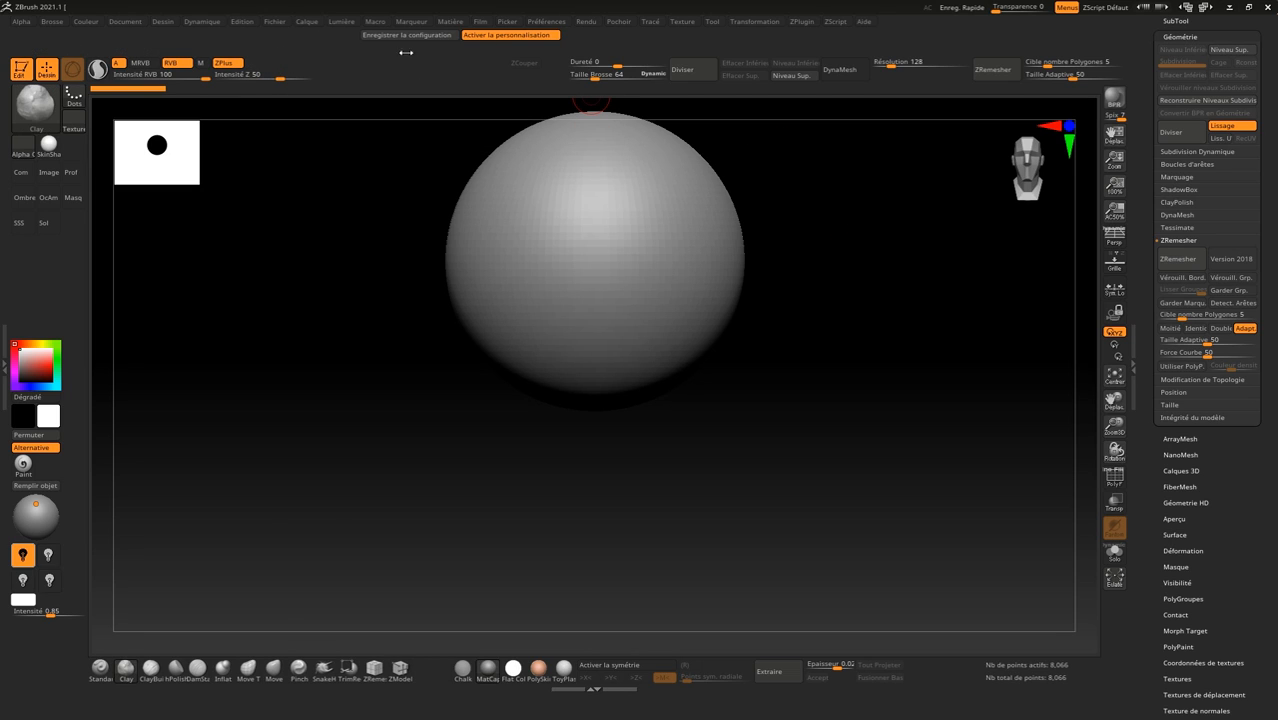
Find the ZMoins button in the Dessin palette and add it to the shelf beside ZPlus
left_click(52, 22)
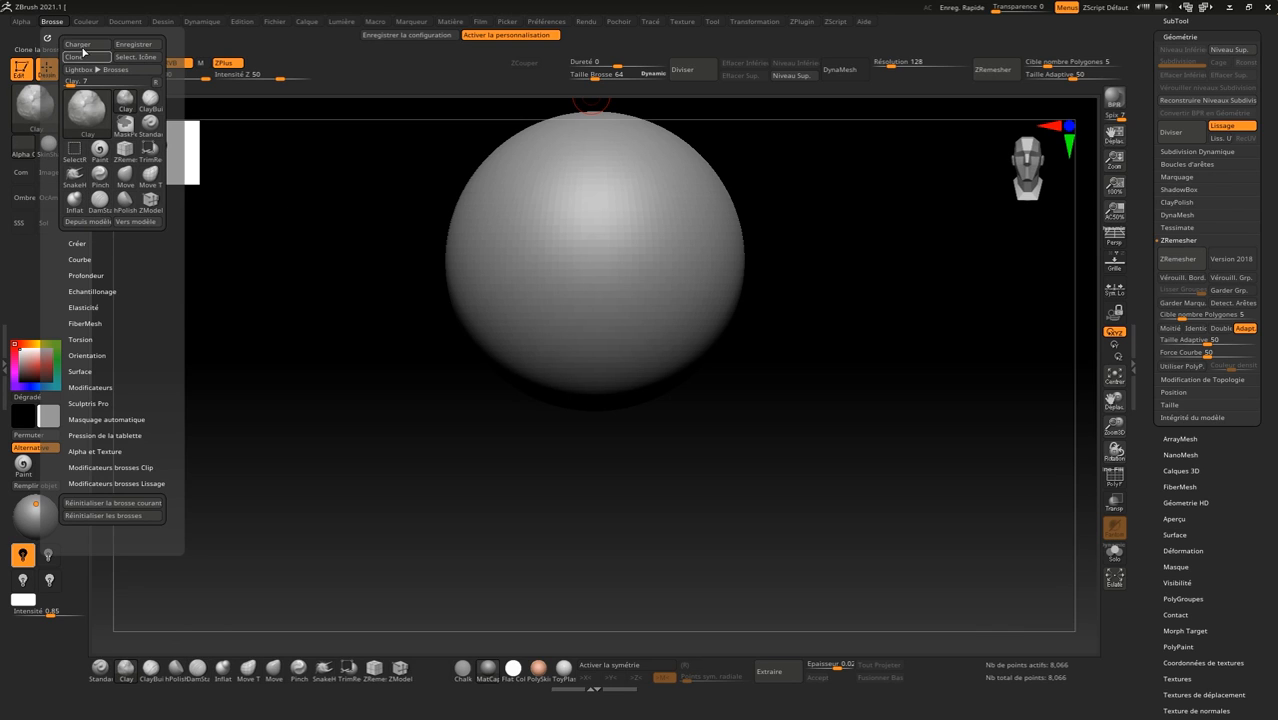
left_click(652, 21)
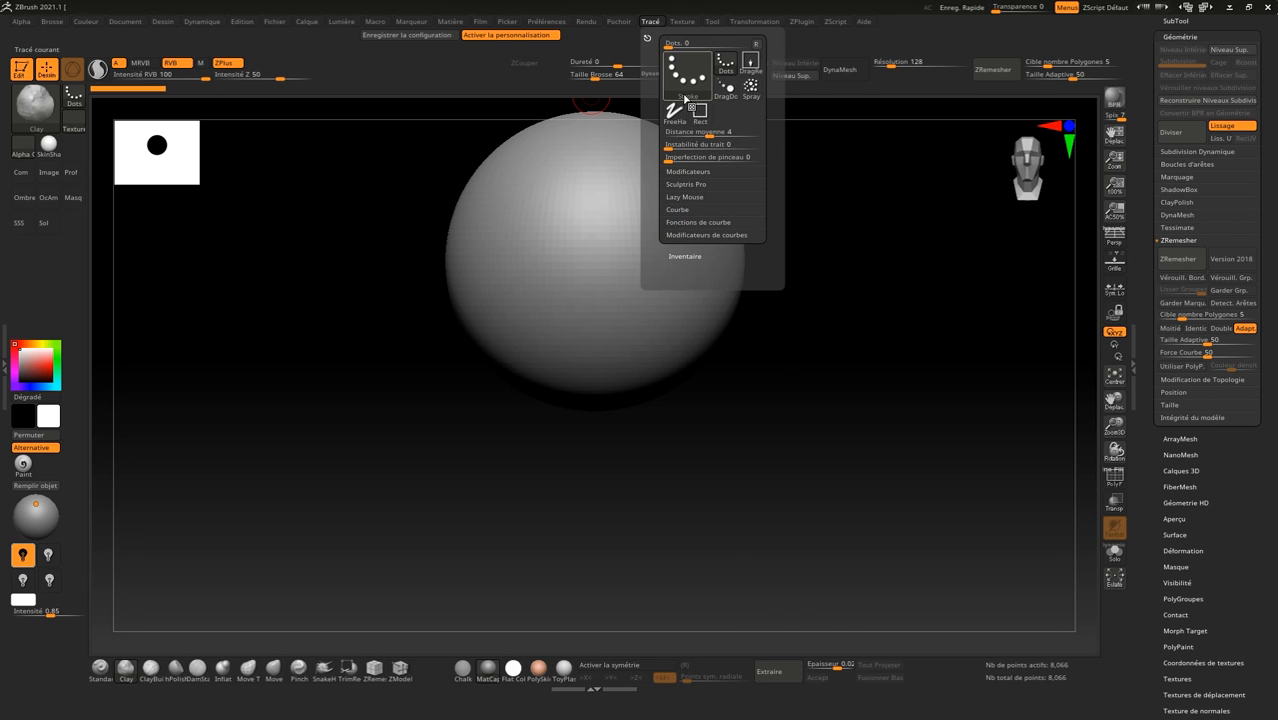
left_click(711, 21)
left_click(745, 21)
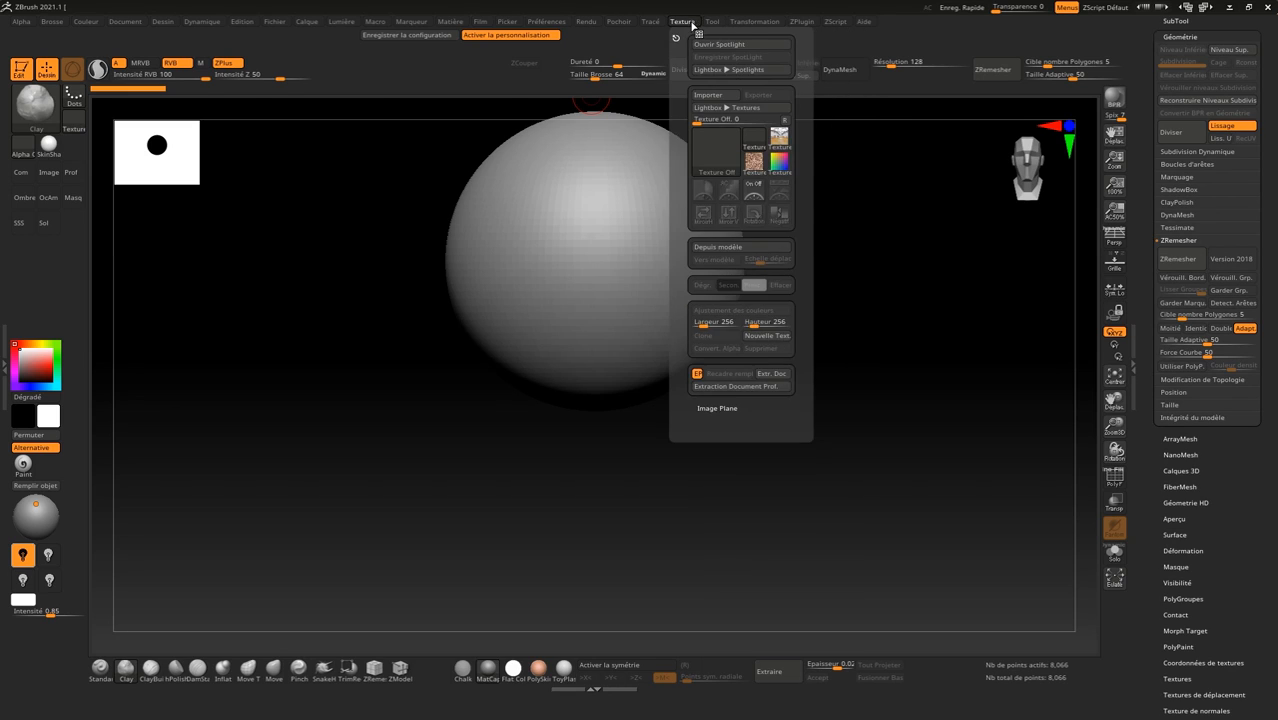
mouse_move(620, 22)
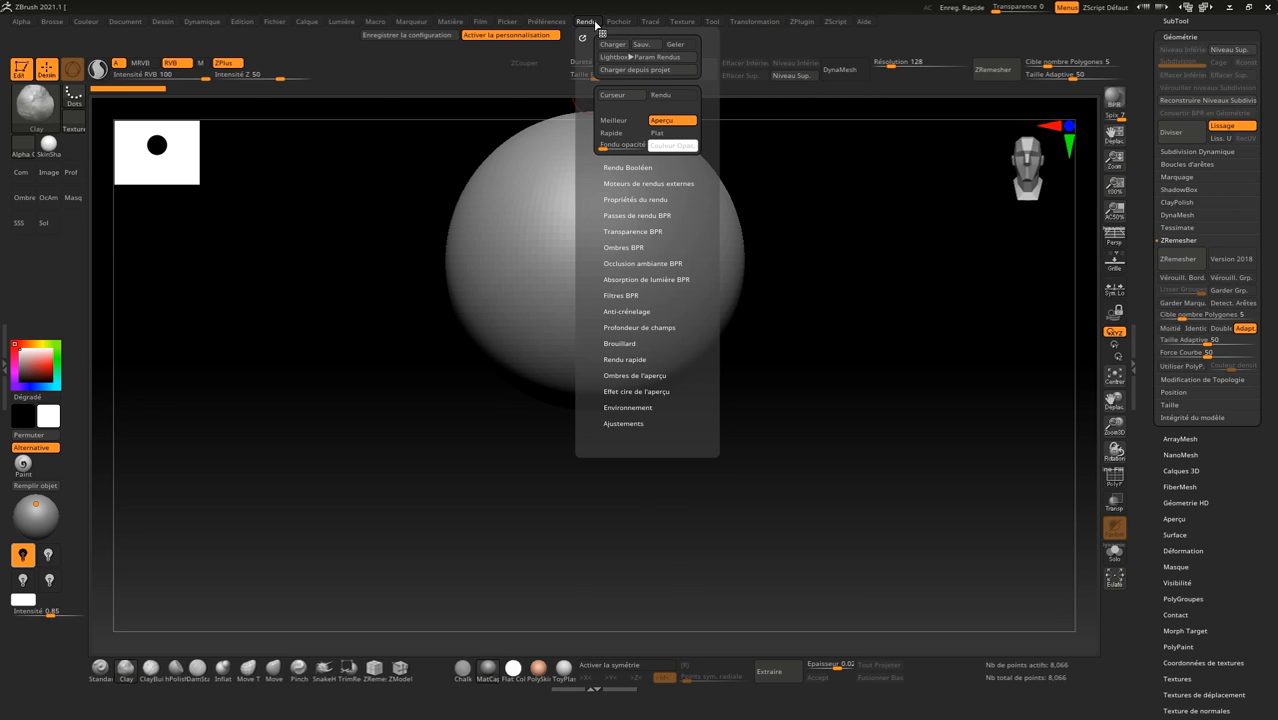
mouse_move(571, 22)
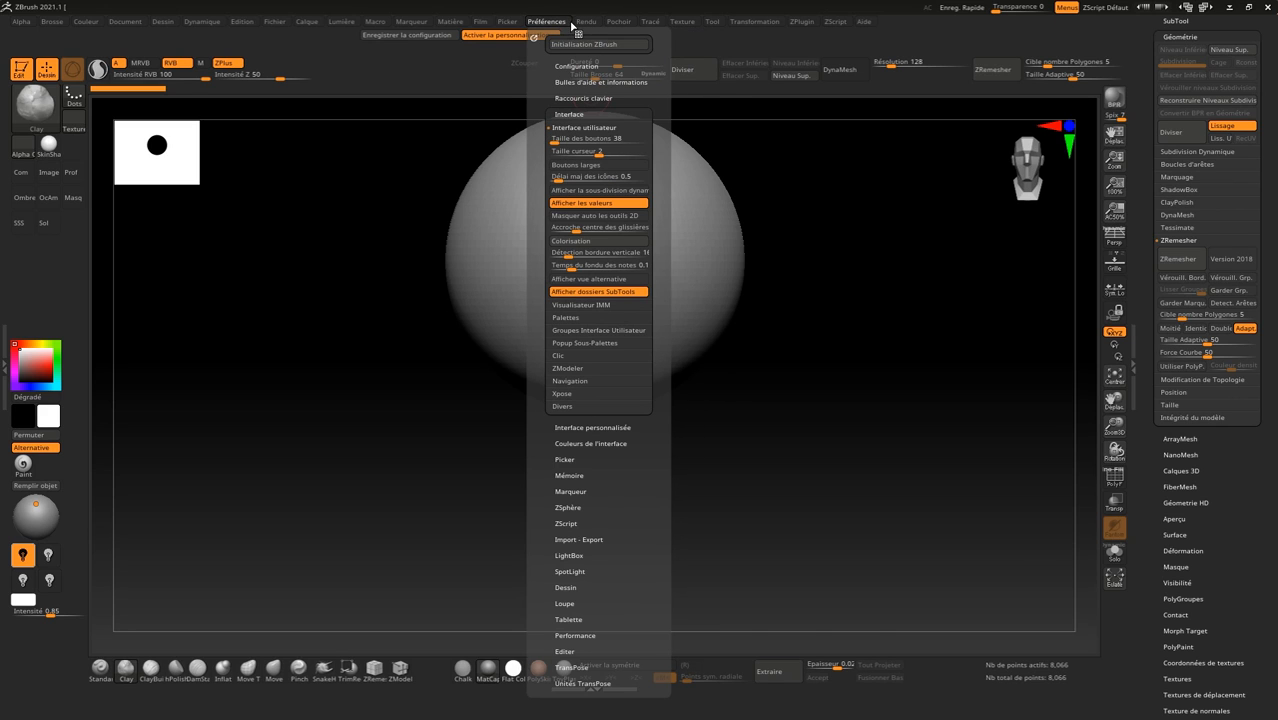
mouse_move(509, 22)
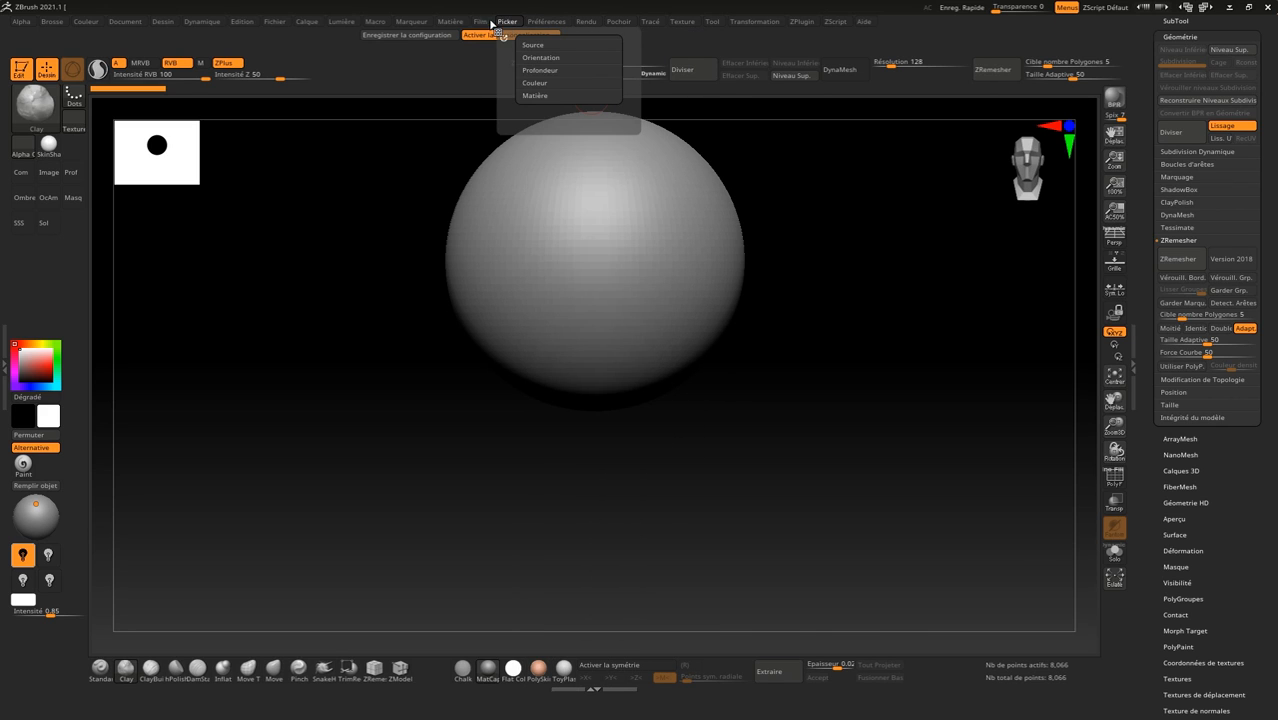
mouse_move(460, 24)
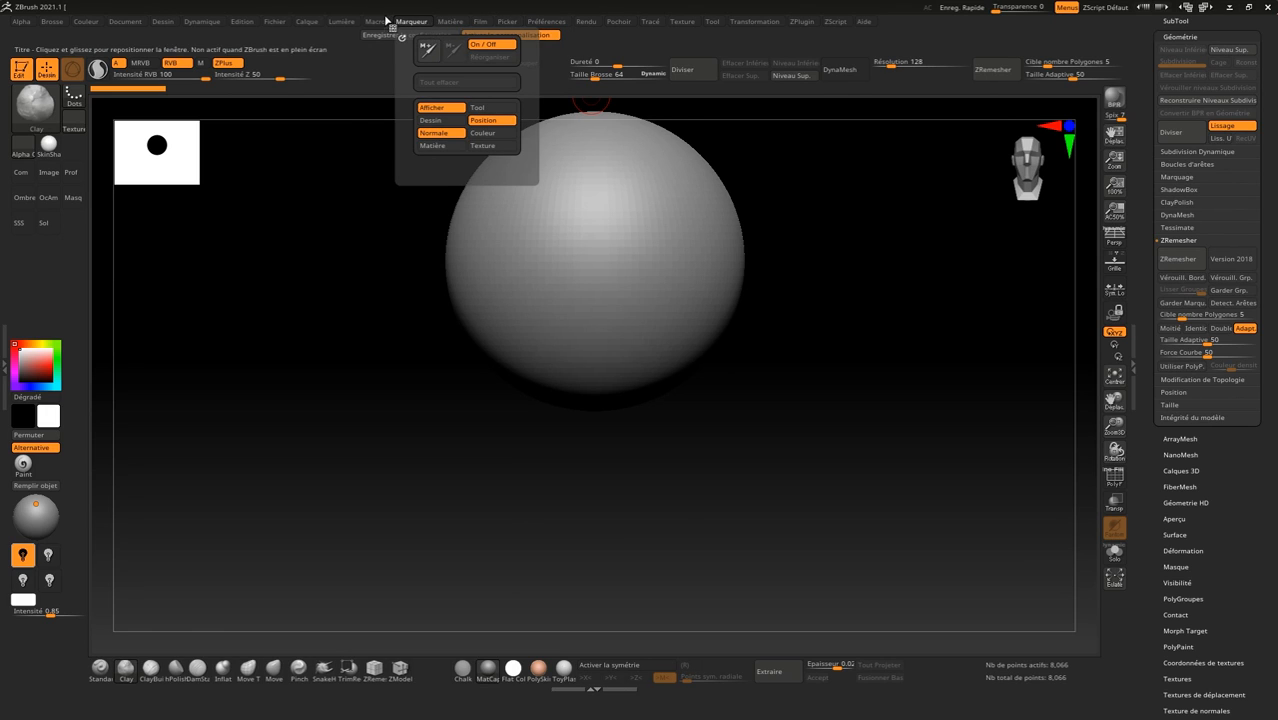
mouse_move(317, 28)
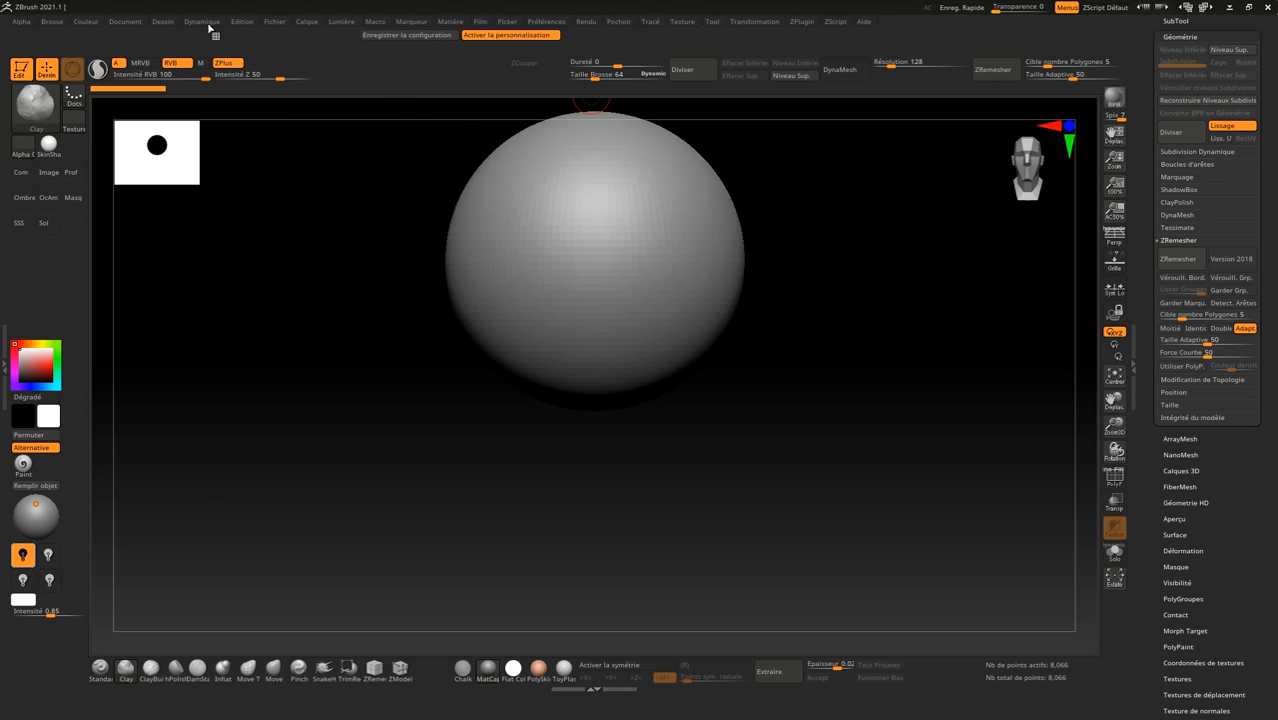
mouse_move(218, 26)
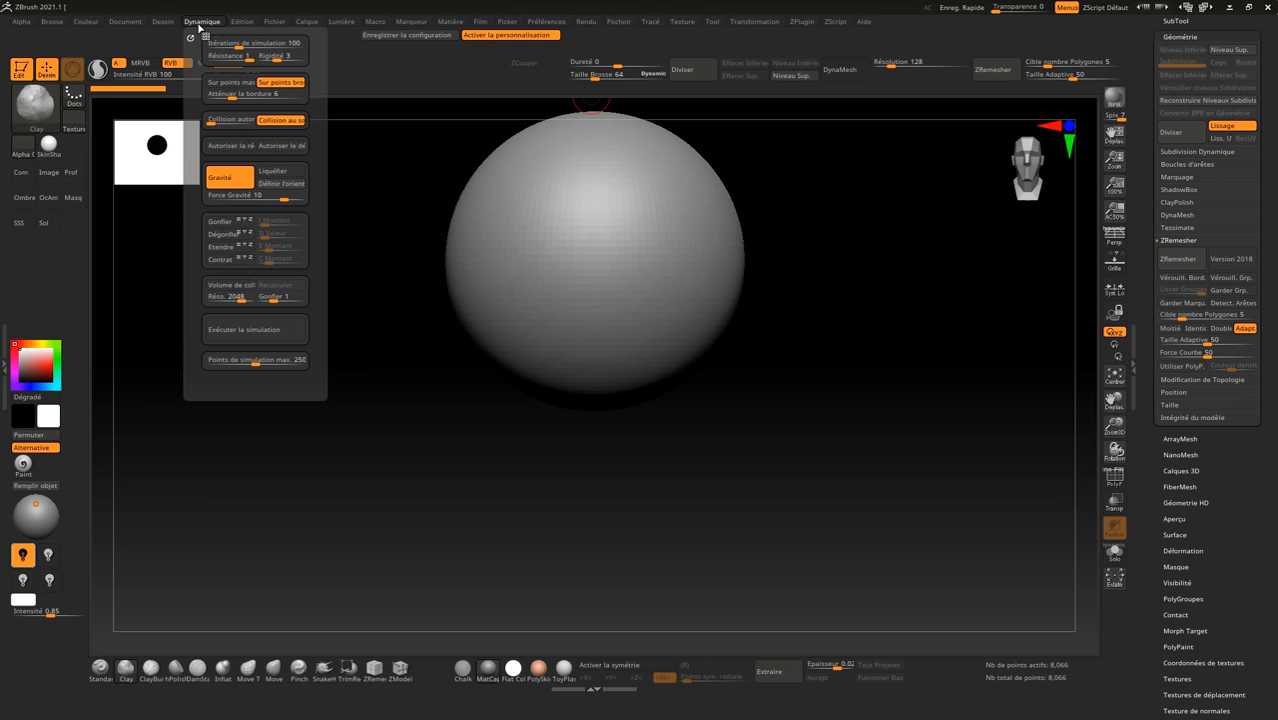
mouse_move(168, 24)
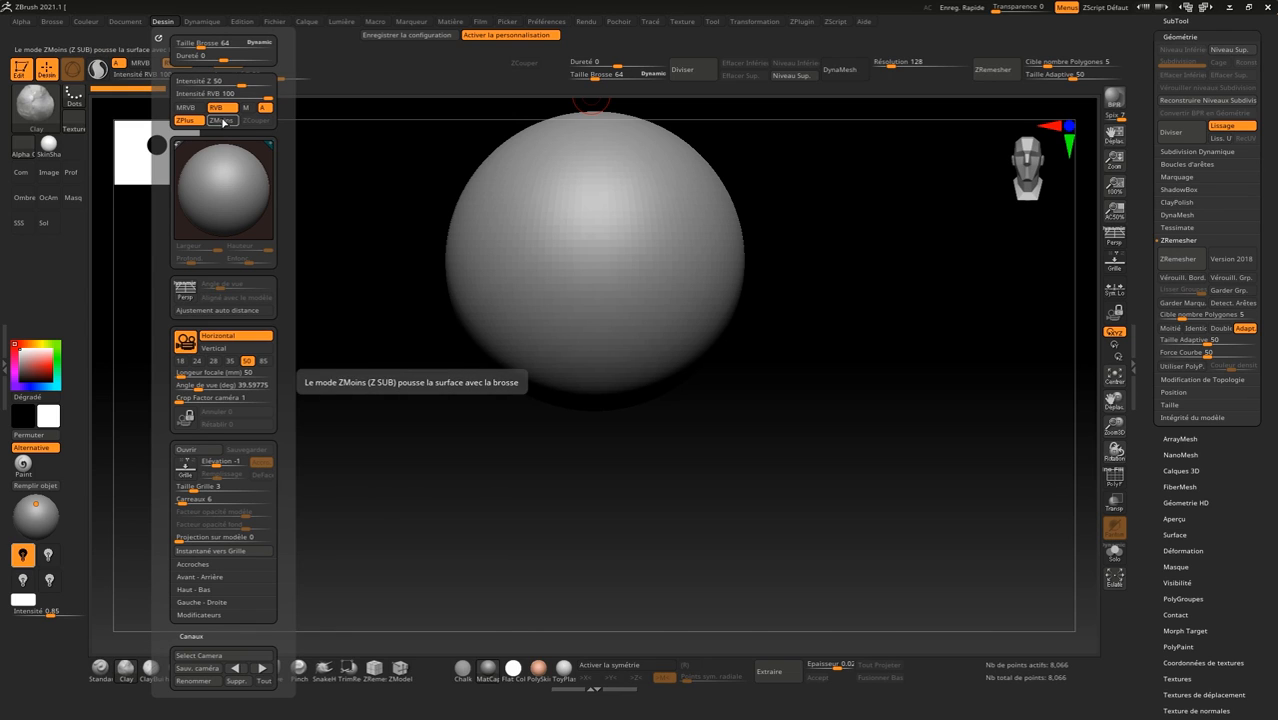
left_click_drag(221, 120, 269, 67, "ctrl+alt")
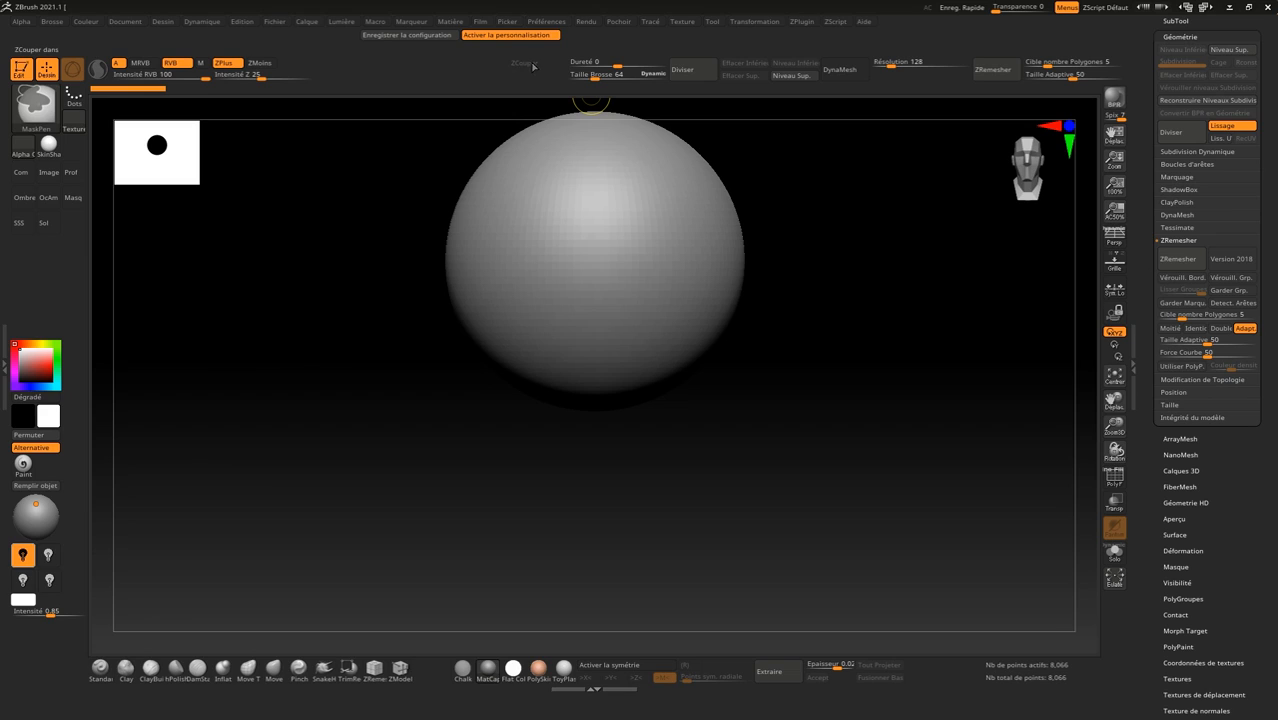
Close up the shelf after ZMoins with ZCouper, the Dureté and Taille Brosse sliders, Diviser, and the Effacer and Niveau buttons
left_click_drag(600, 62, 340, 75, "ctrl+alt")
left_click_drag(683, 70, 430, 71, "ctrl+alt")
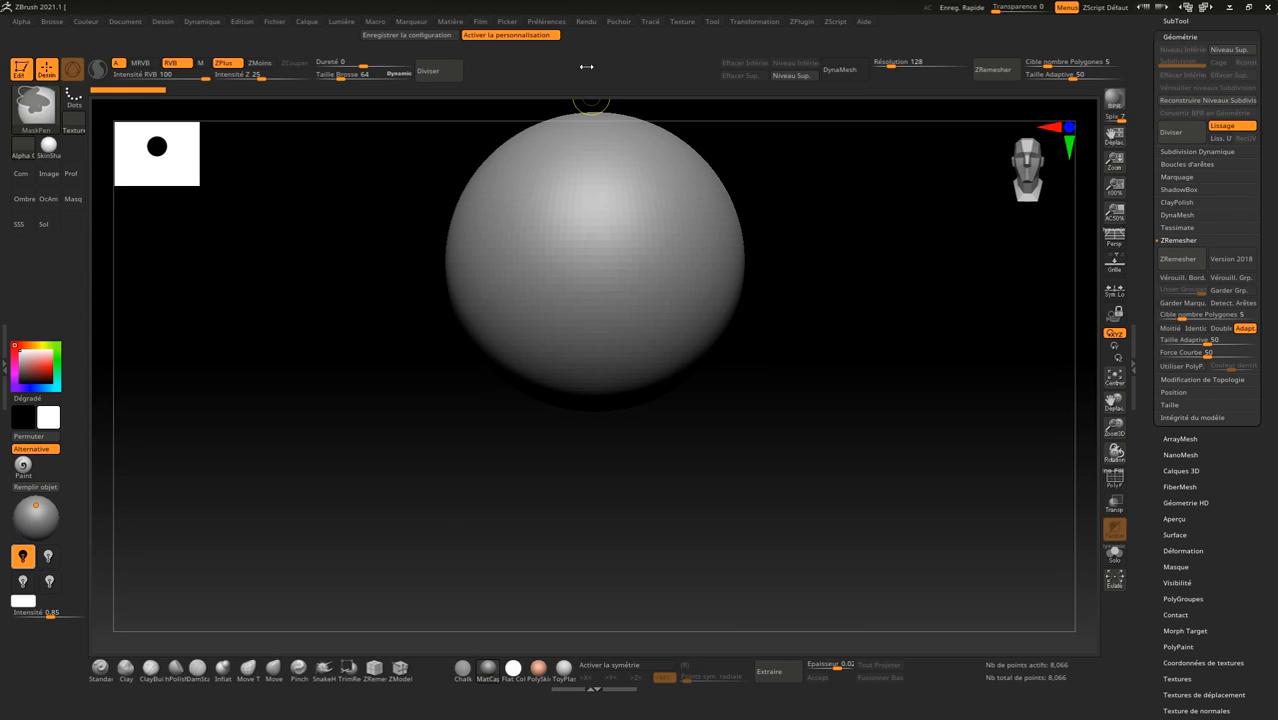
left_click_drag(735, 64, 673, 66, "ctrl+alt")
left_click_drag(502, 66, 546, 68, "ctrl+alt")
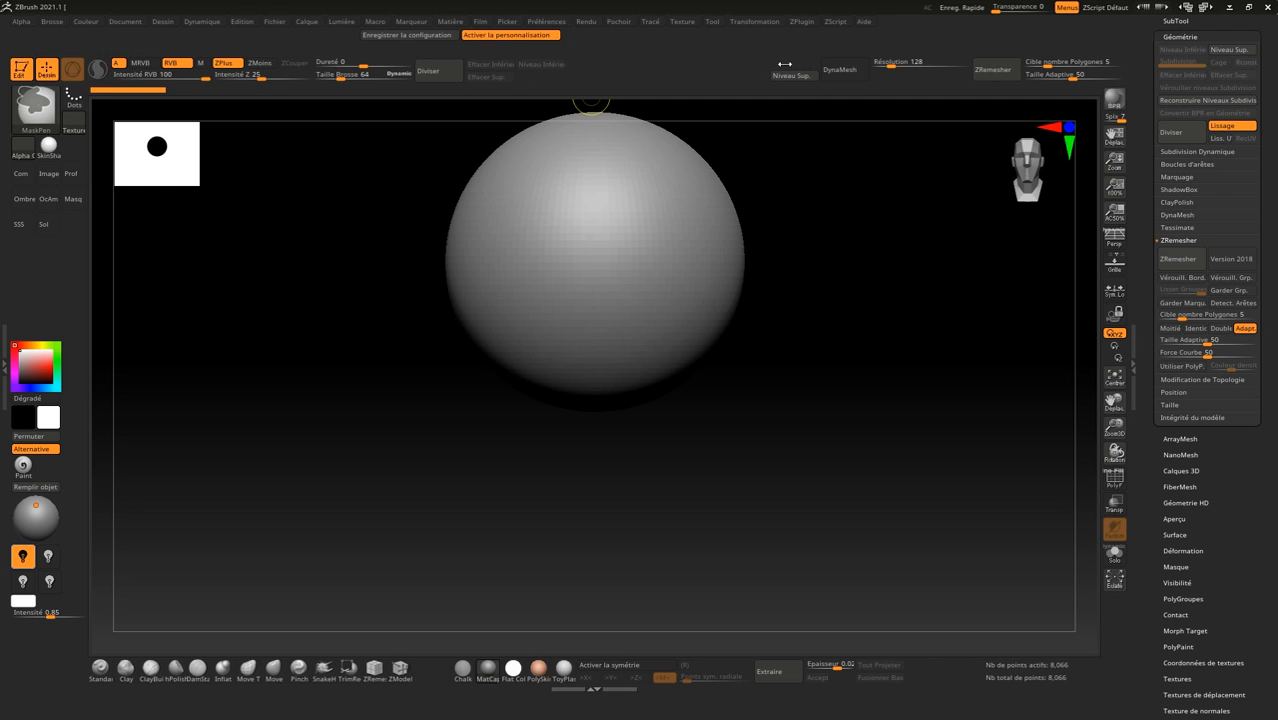
left_click_drag(792, 76, 541, 77, "ctrl+alt")
Move DynaMesh and its Résolution slider beside the Niveau buttons, and relocate Tout Projeter beneath the Résolution slider
left_click_drag(840, 69, 588, 72, "ctrl+alt")
left_click_drag(861, 62, 640, 64, "ctrl+alt")
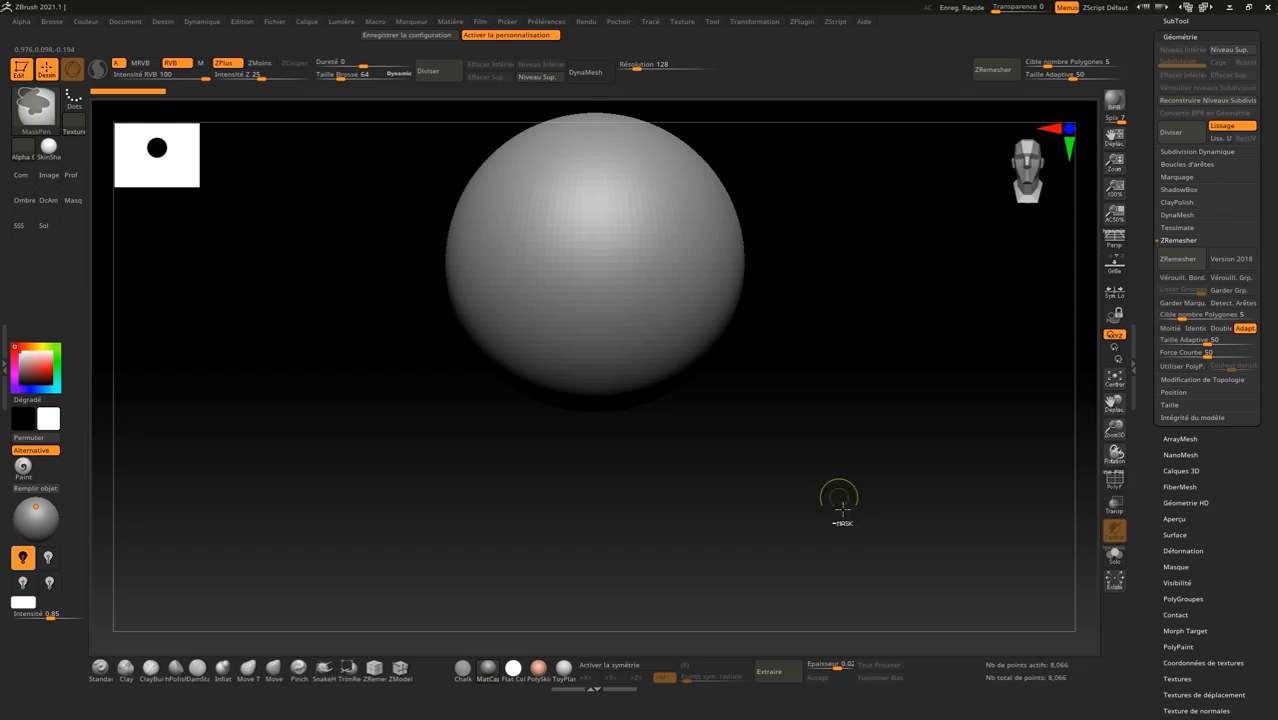
left_click_drag(878, 664, 882, 628, "ctrl+alt")
left_click_drag(763, 196, 645, 79, "ctrl+alt")
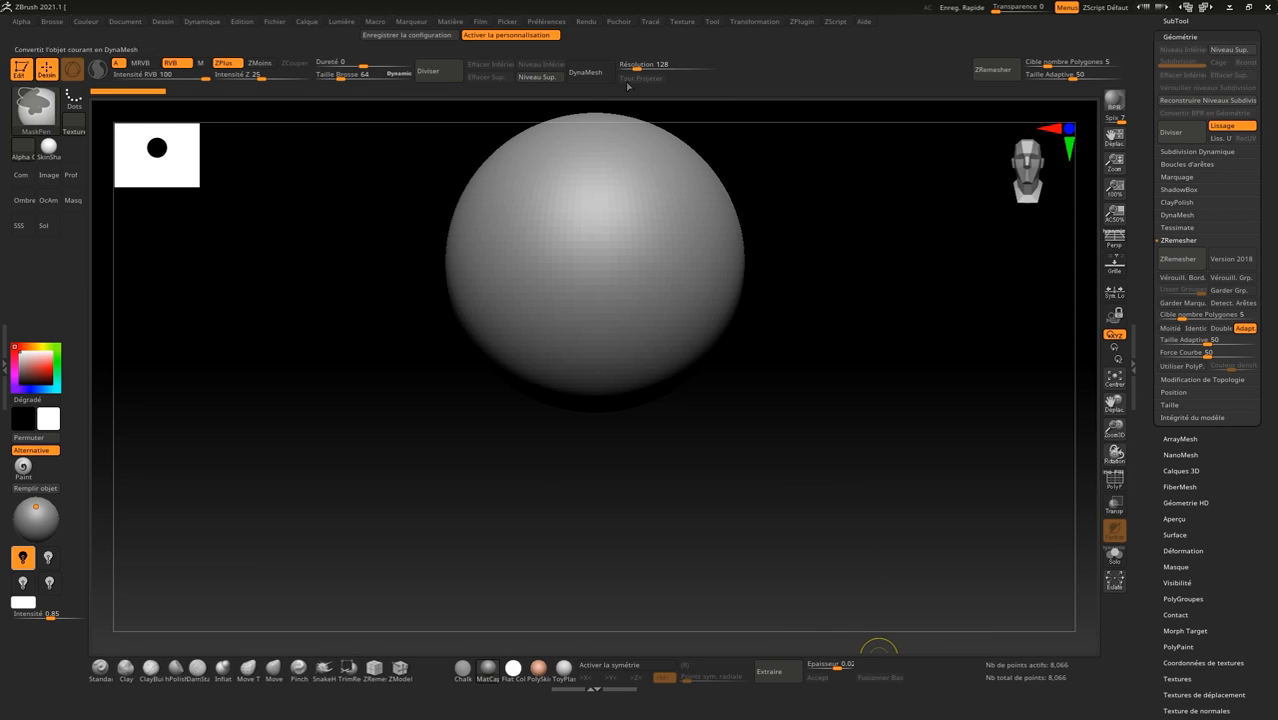
Move ZRemesher with its Cible nombre Polygones and Taille Adaptive sliders beside Résolution, and add the Force Courbe slider after them
left_click_drag(1002, 68, 742, 70, "ctrl+alt")
left_click_drag(1038, 61, 773, 76, "ctrl+alt")
left_click_drag(1195, 353, 904, 62, "ctrl+alt")
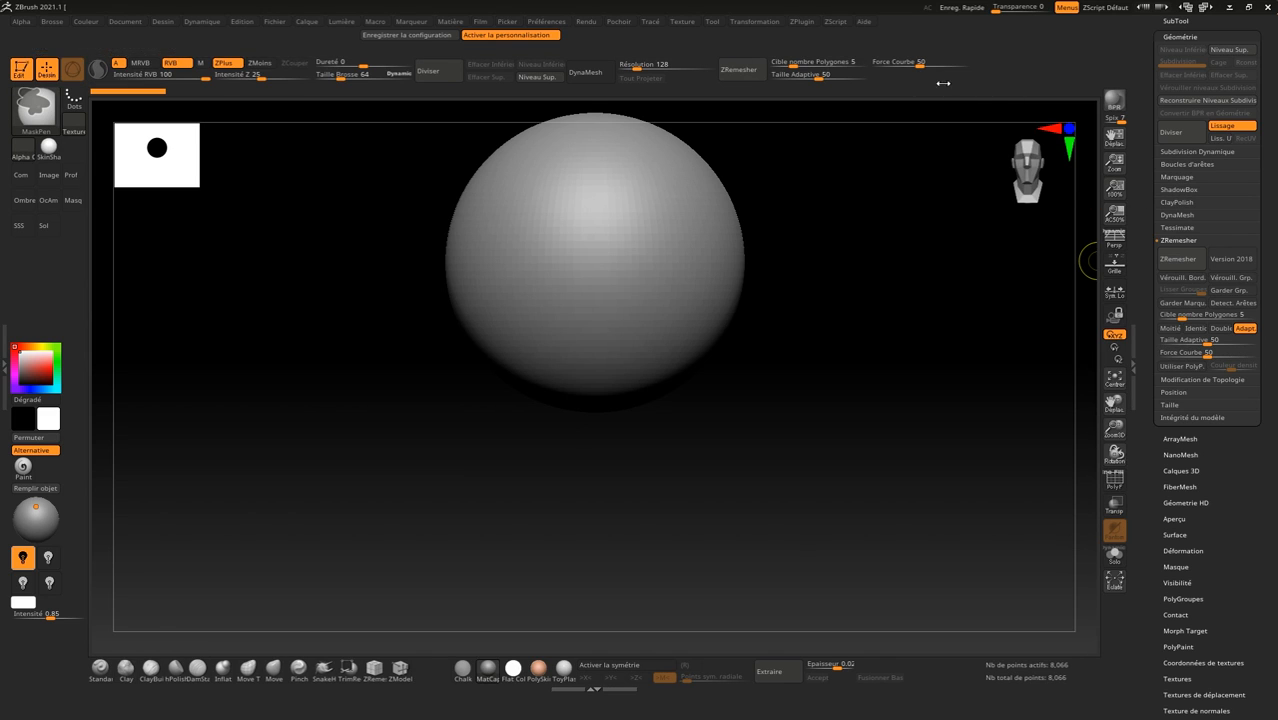
Add Miroir et Souder from Modification de Topologie to the shelf after Force Courbe, and collapse that subsection
left_click(1209, 382)
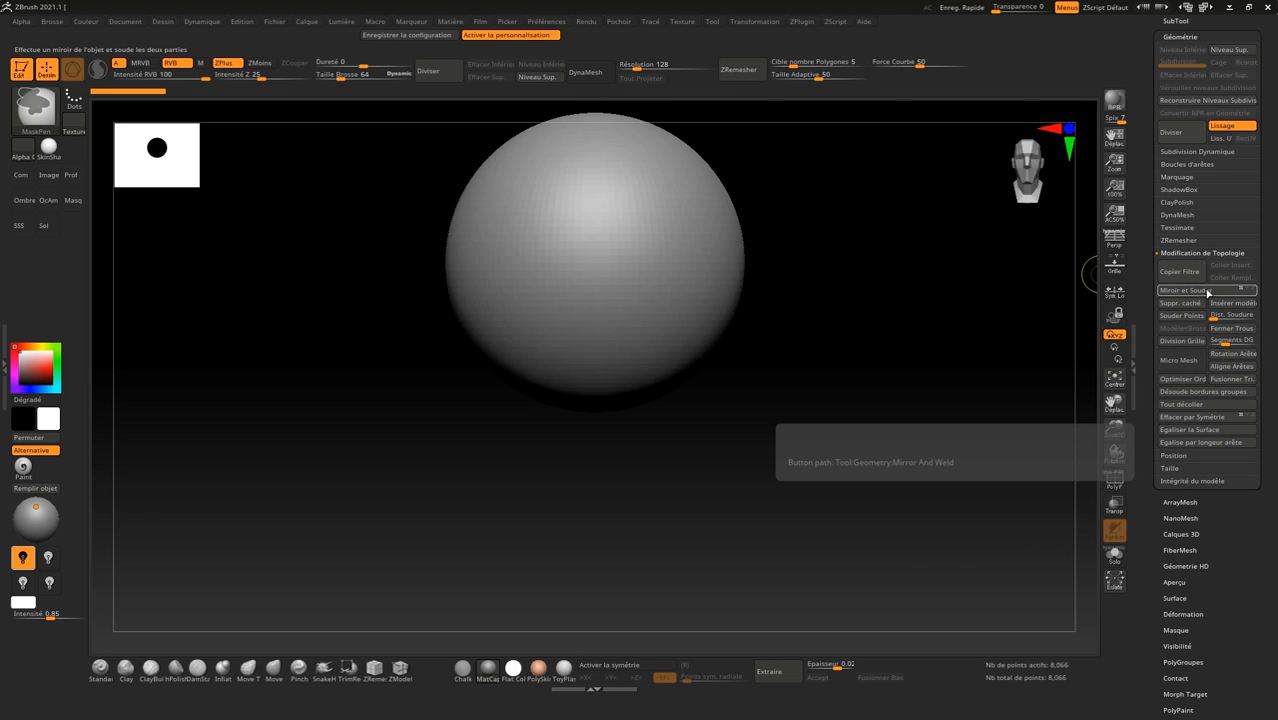
mouse_move(1208, 297)
left_mouse_down("ctrl+alt")
mouse_move(1140, 308)
mouse_move(993, 553)
mouse_move(932, 180)
mouse_move(1027, 65)
left_mouse_up("ctrl+alt")
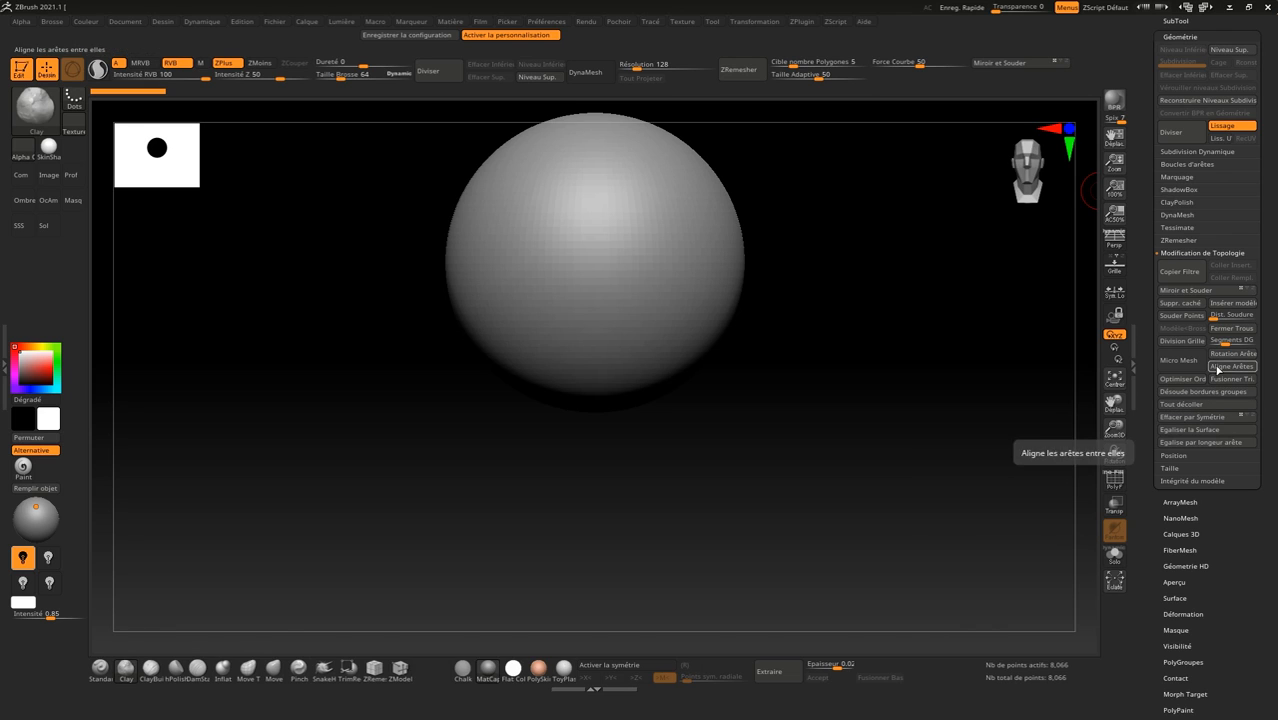
left_click(1196, 254)
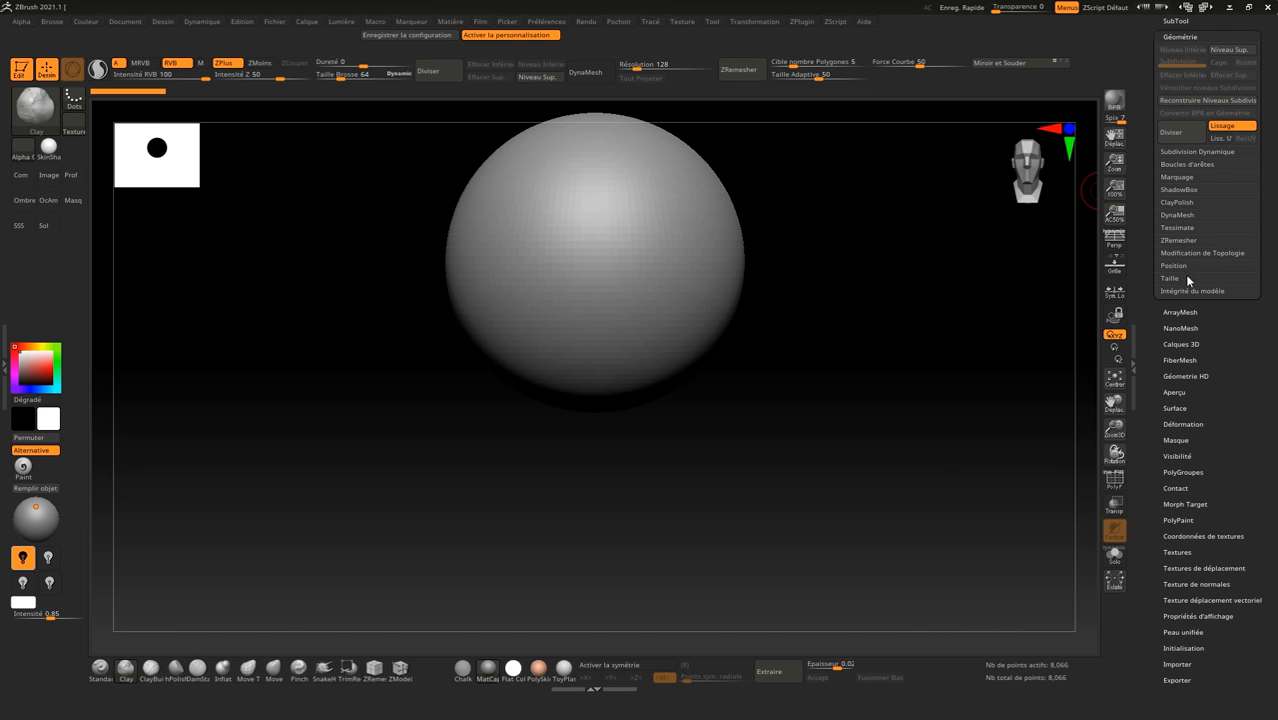
Look through Géométrie's Position, Taille and Intégrité du modèle subsections, and collapse the Géométrie section
left_click(1175, 266)
left_click(1176, 266)
left_click(1172, 279)
left_click(1175, 281)
left_click(1192, 291)
left_click(1192, 292)
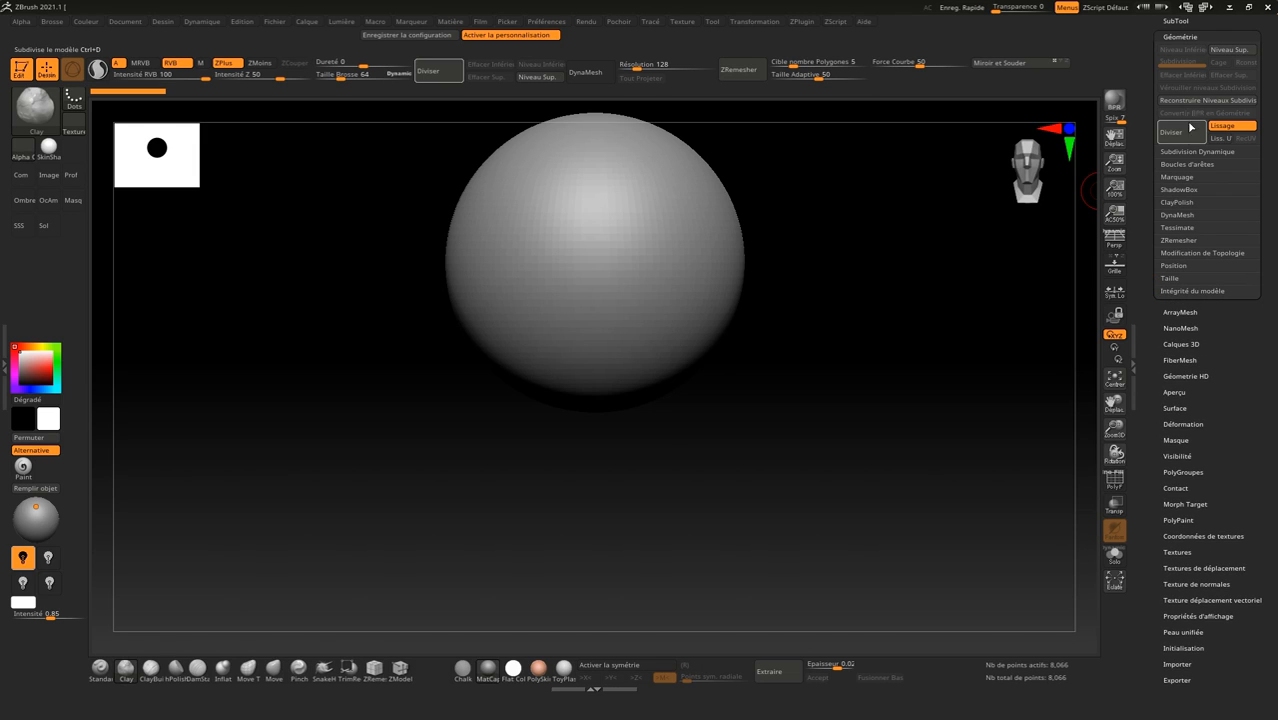
left_click(1187, 37)
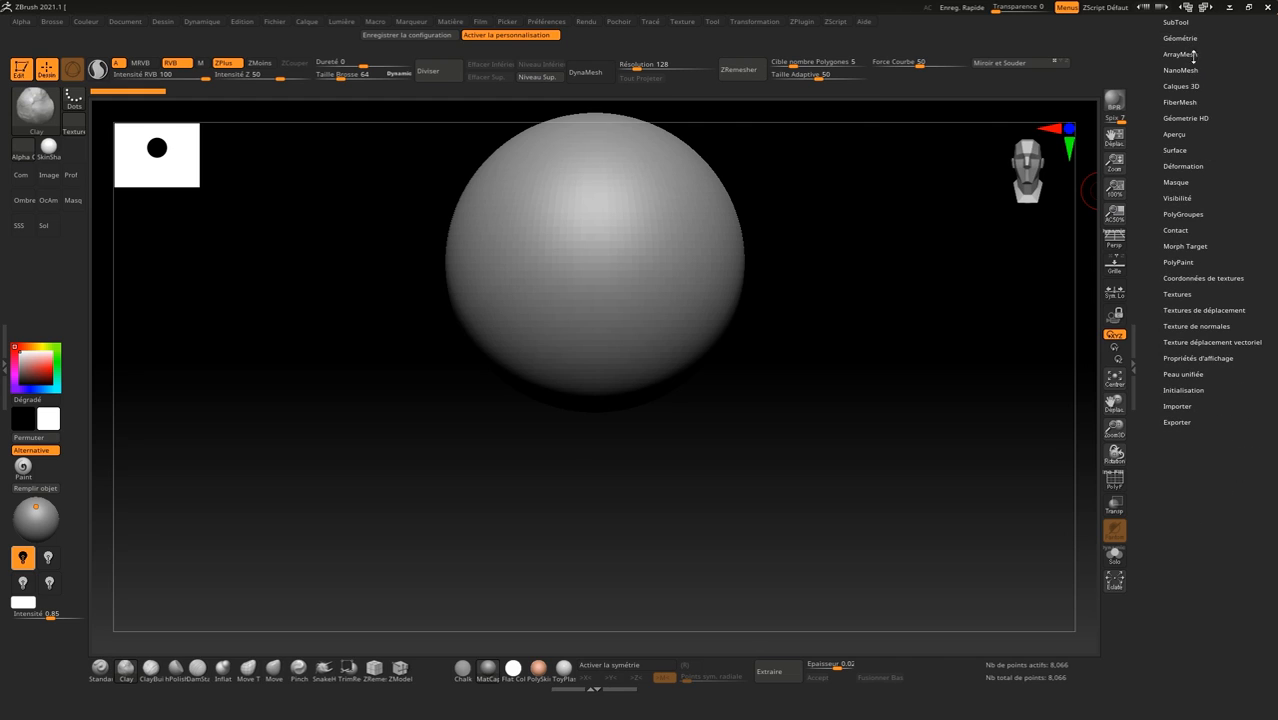
Add the Miroir button from the Déformation section to the shelf beneath Miroir et Souder
left_click(1179, 148)
left_click(1186, 154)
left_click(1185, 166)
key("ctrl")
left_click_drag(1195, 196, 1020, 88, "ctrl+alt")
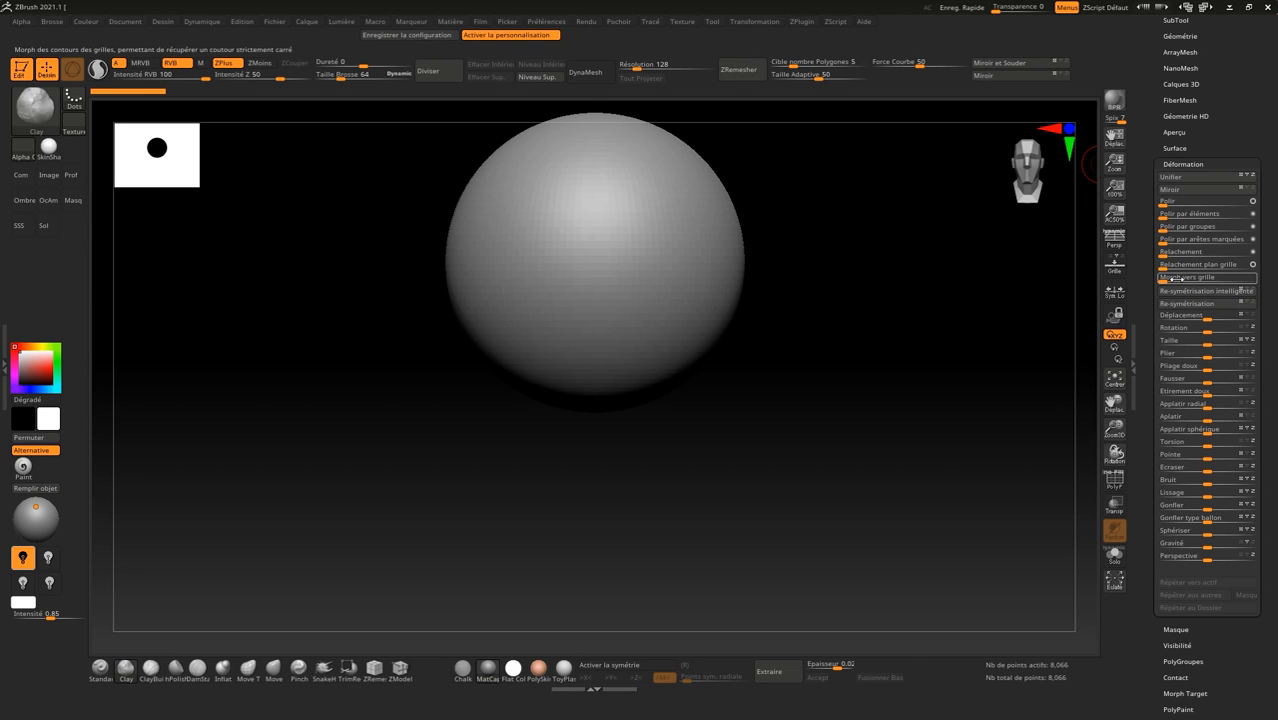
Collapse the Déformation section and look through the Masque and PolyPaint sections for controls worth adding to the shelf
left_click(1182, 162)
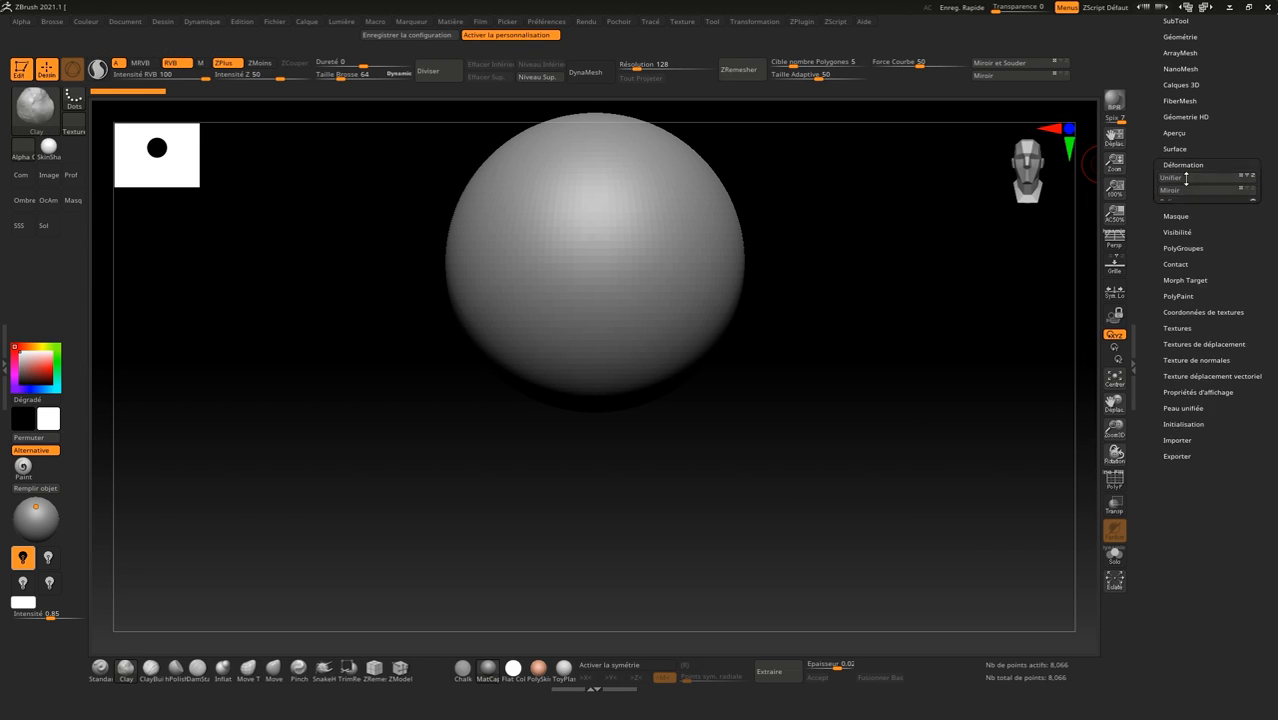
left_click(1183, 182)
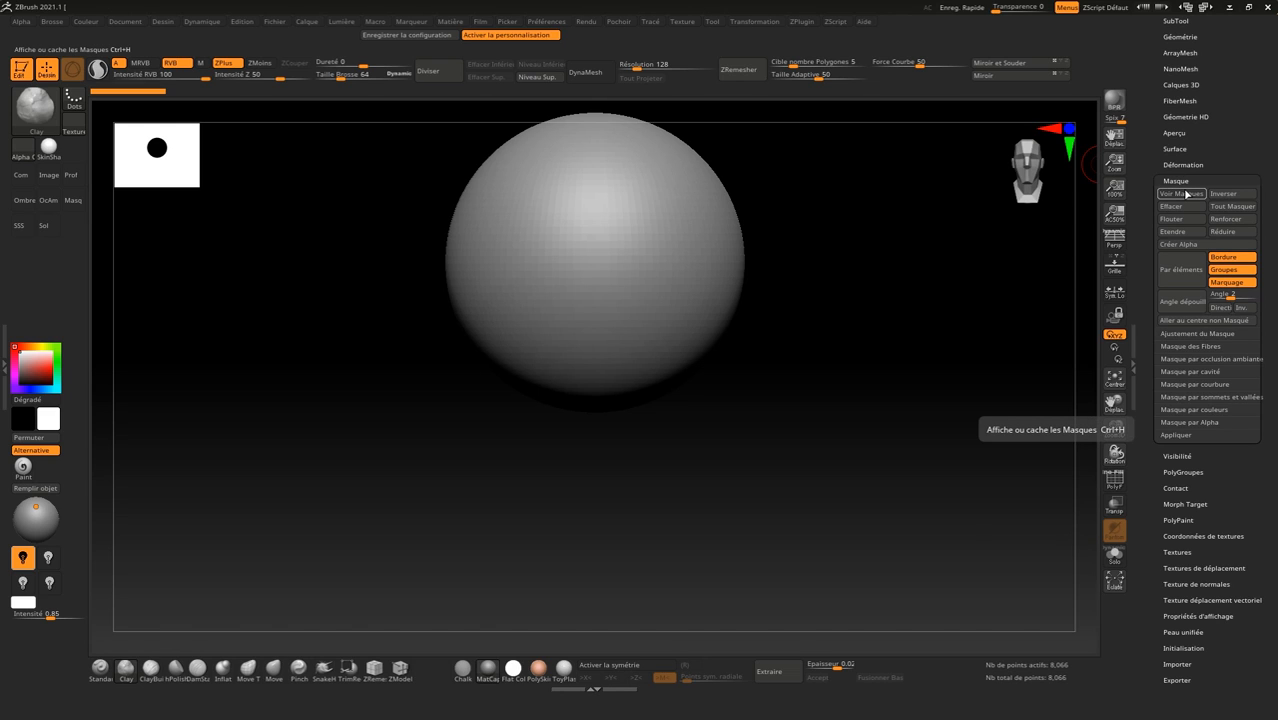
left_click(1180, 180)
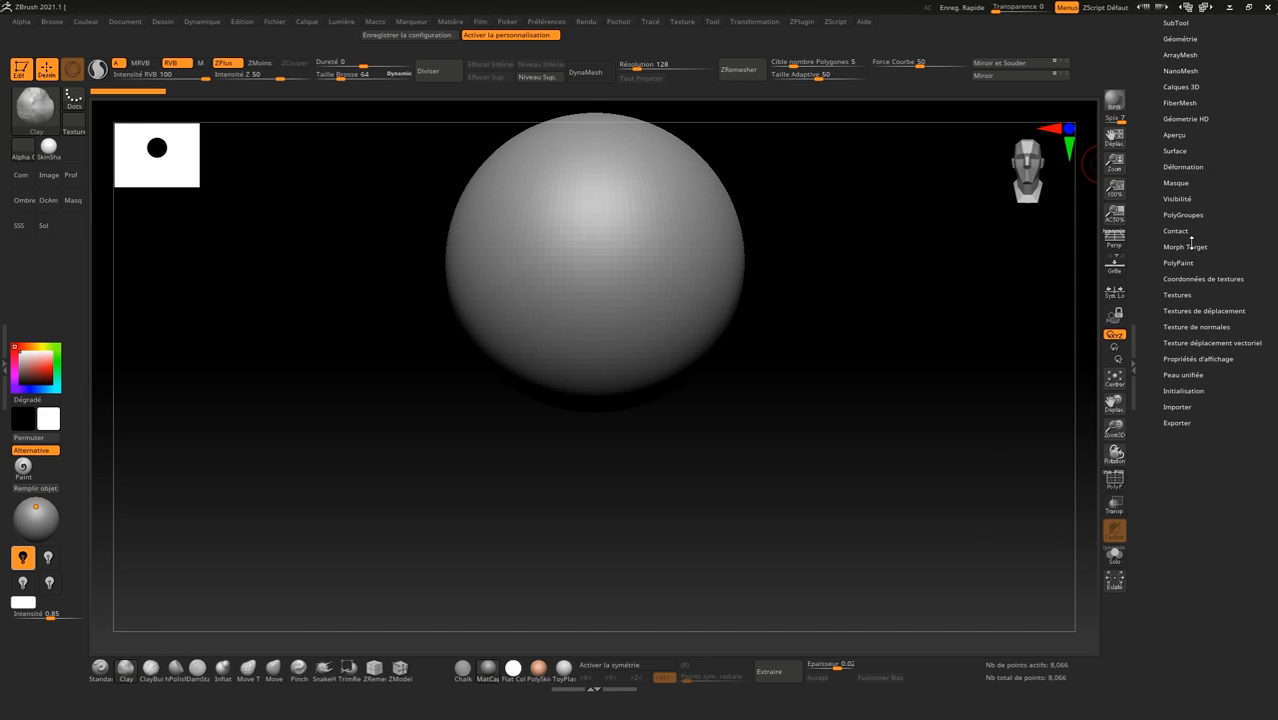
left_click(1182, 262)
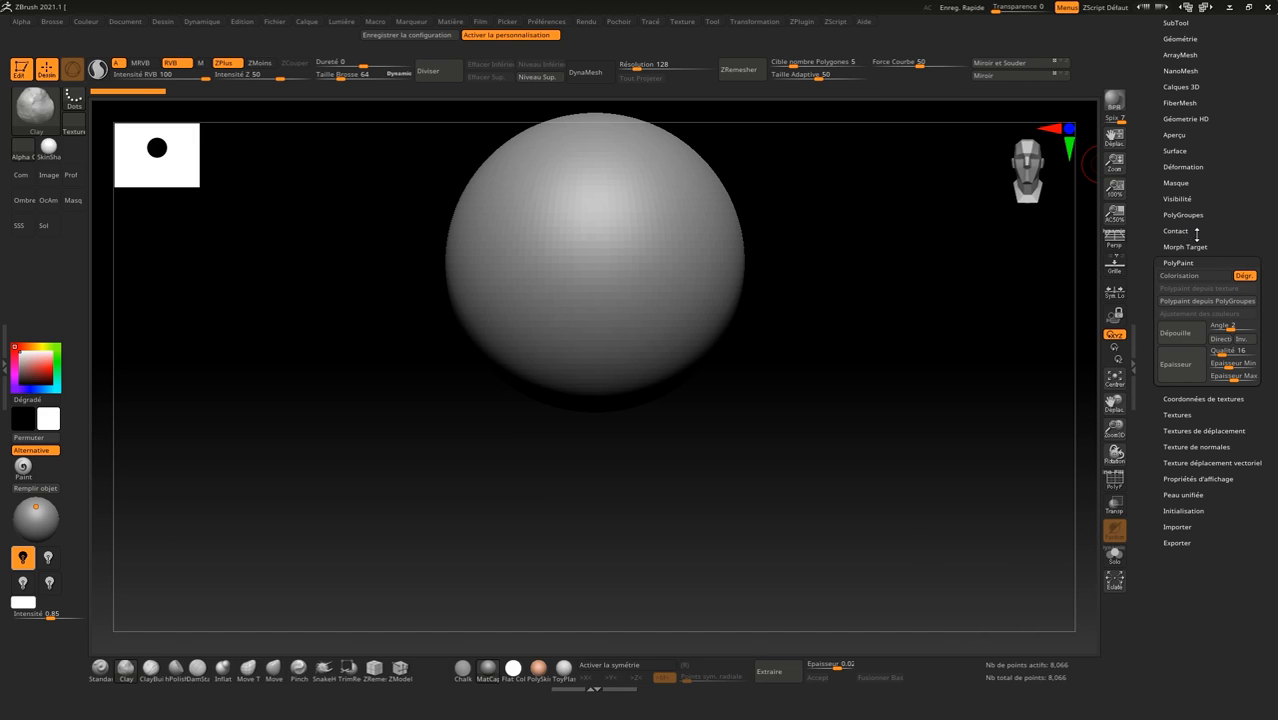
Add the Depuis Masque button from the PolyGroupes section to the shelf beneath Force Courbe, and collapse PolyGroupes
left_click(1199, 214)
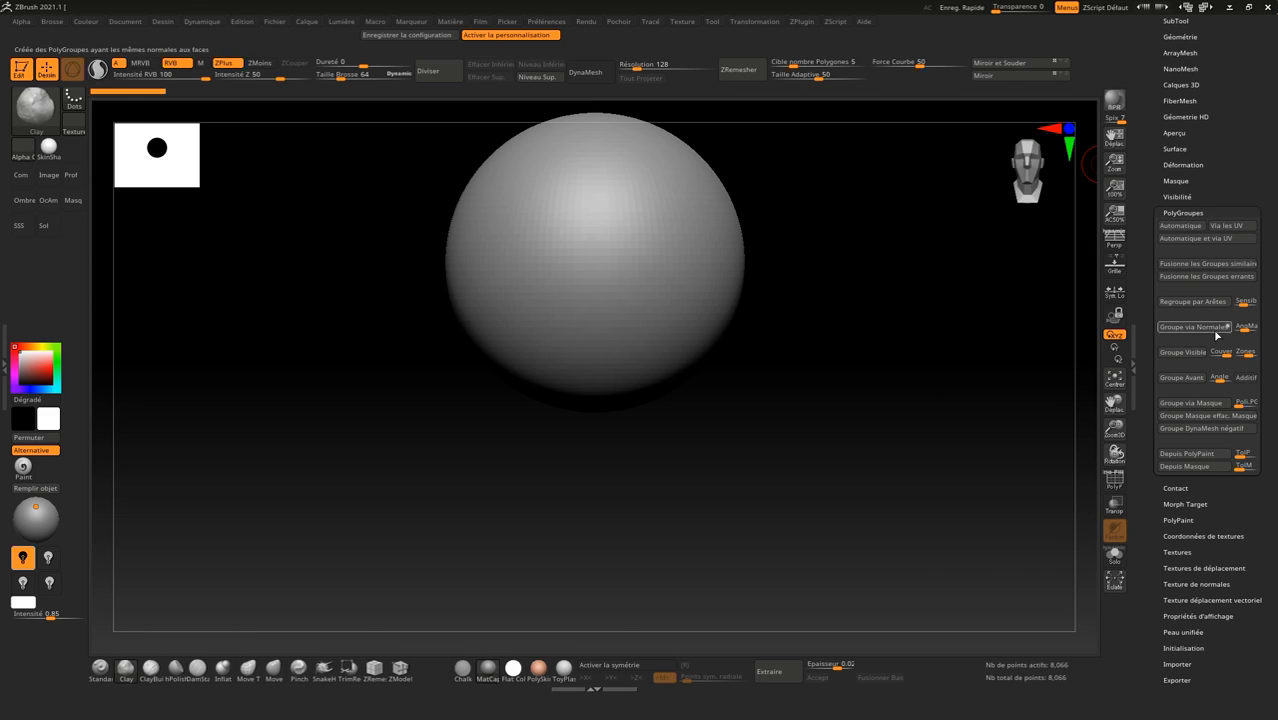
key("ctrl")
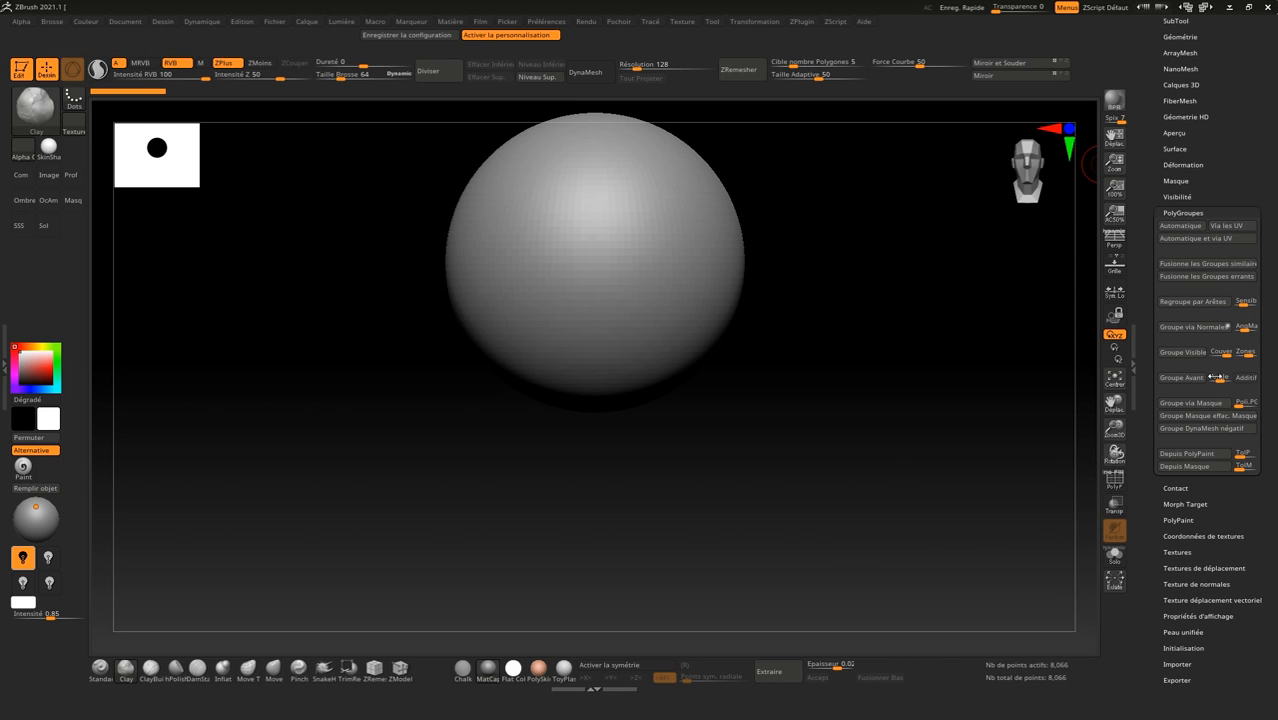
left_click_drag(1190, 462, 922, 78, "ctrl+alt")
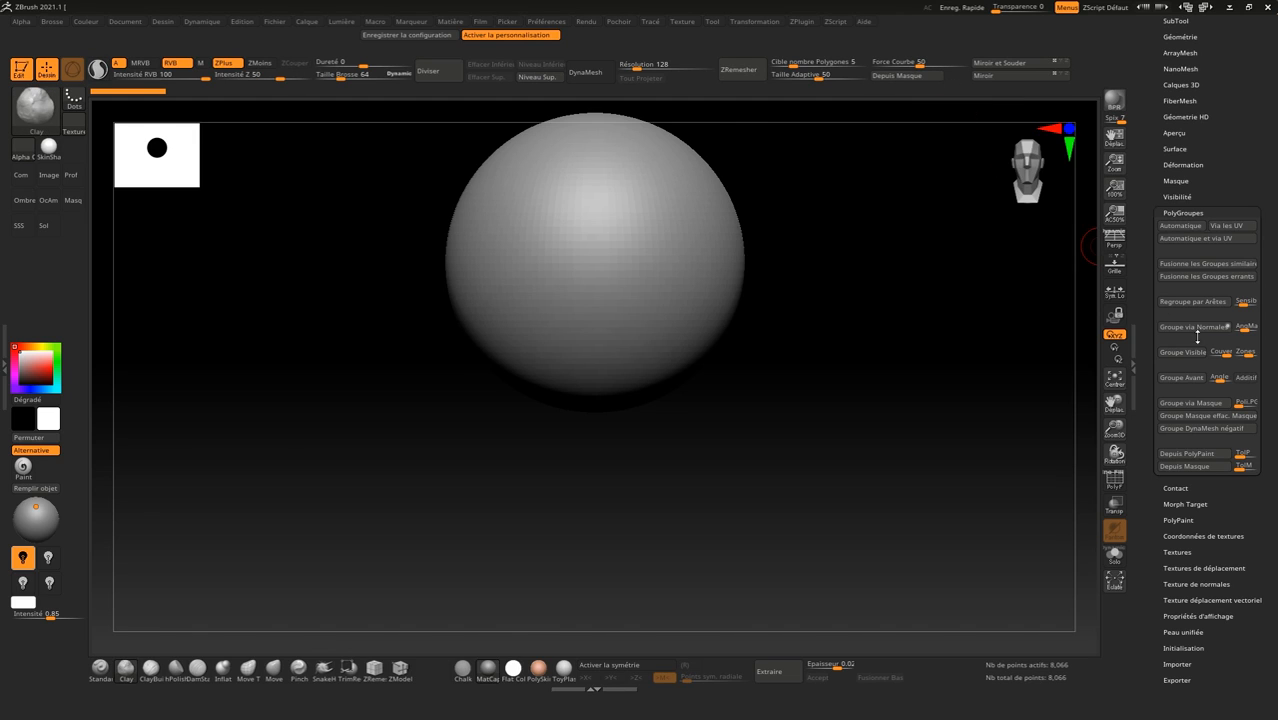
left_click(1184, 213)
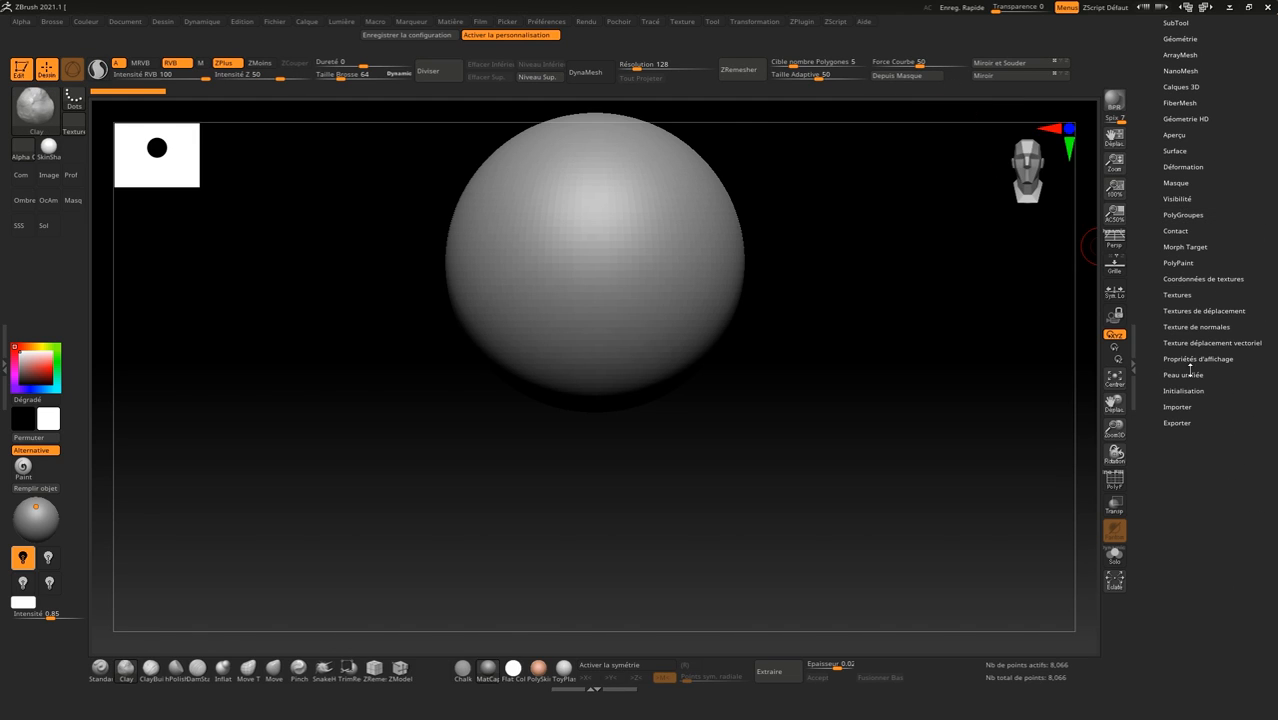
Try closing and reopening the tray that holds the tool sections, and leave it closed to widen the canvas
left_click(1136, 369)
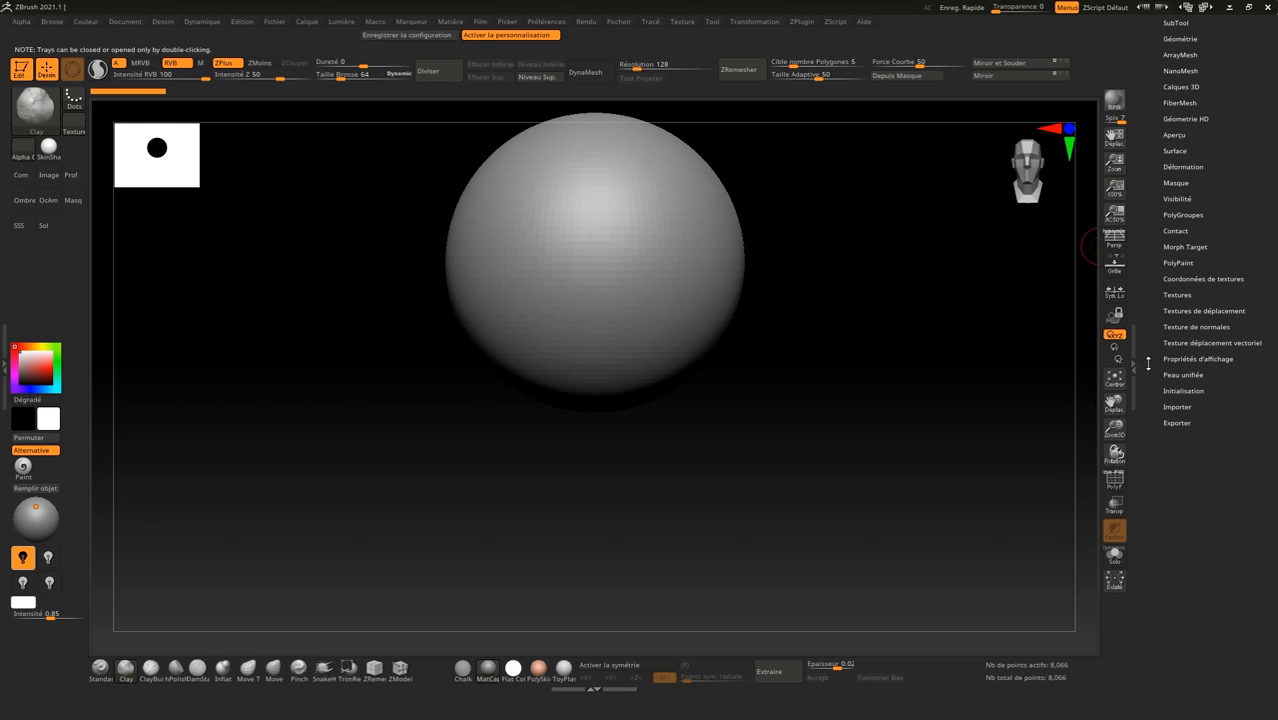
double_click(1143, 372)
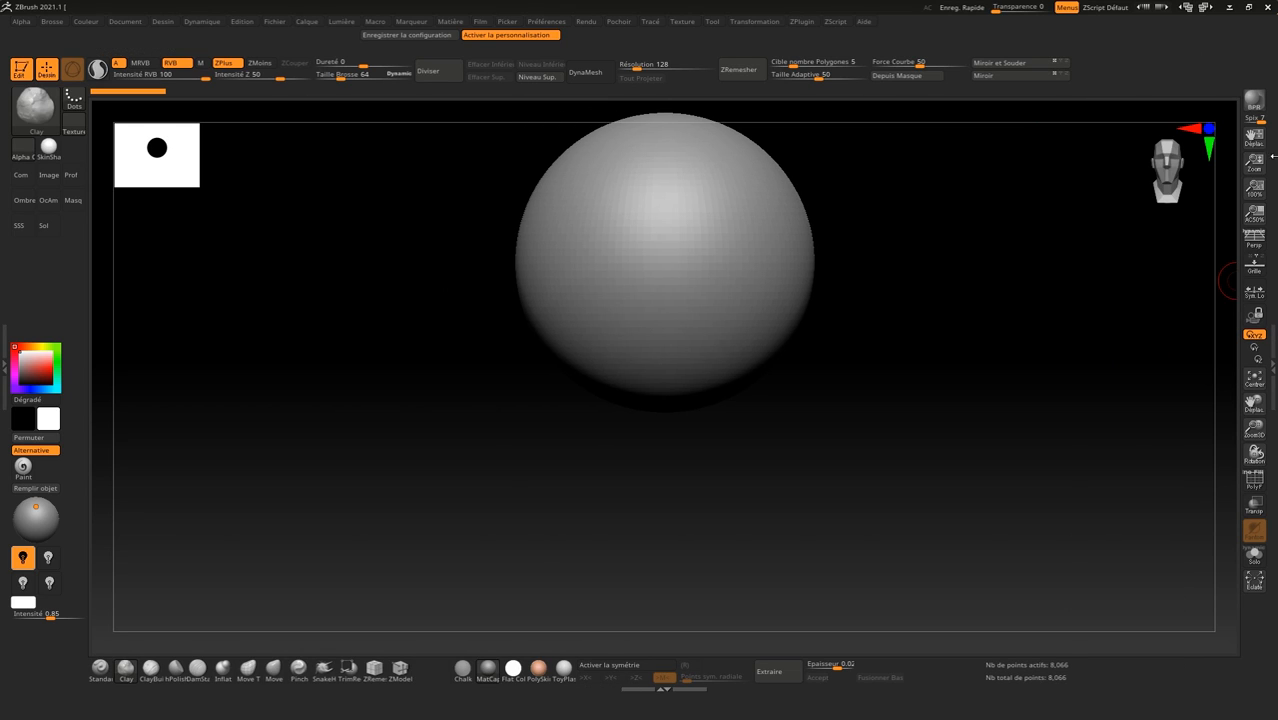
left_click(1270, 364)
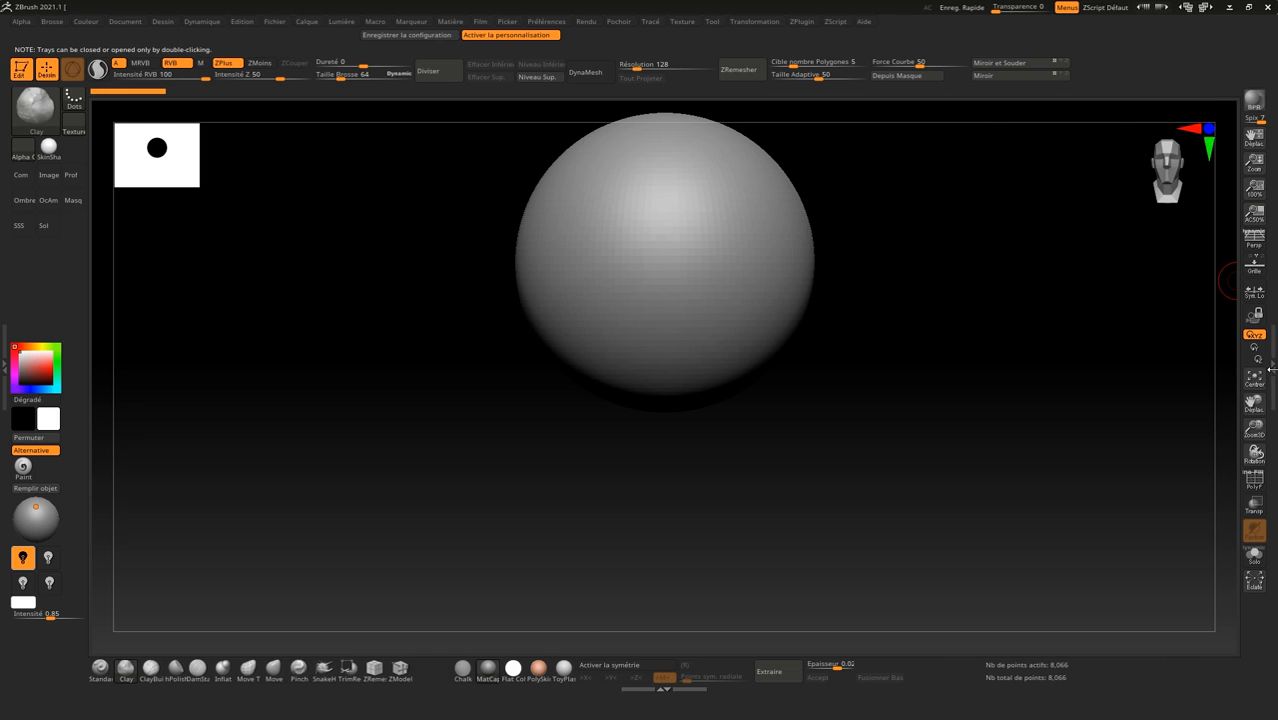
double_click(1271, 368)
double_click(1133, 373)
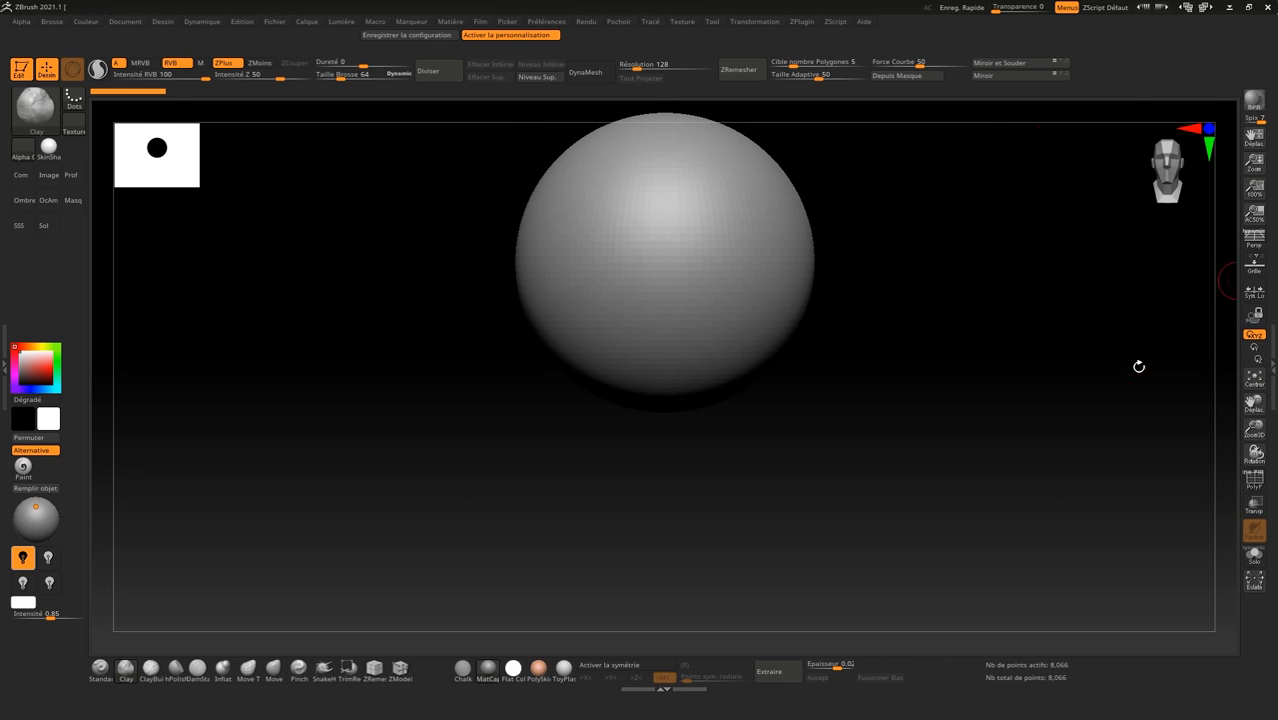
left_click(1271, 368)
double_click(1271, 368)
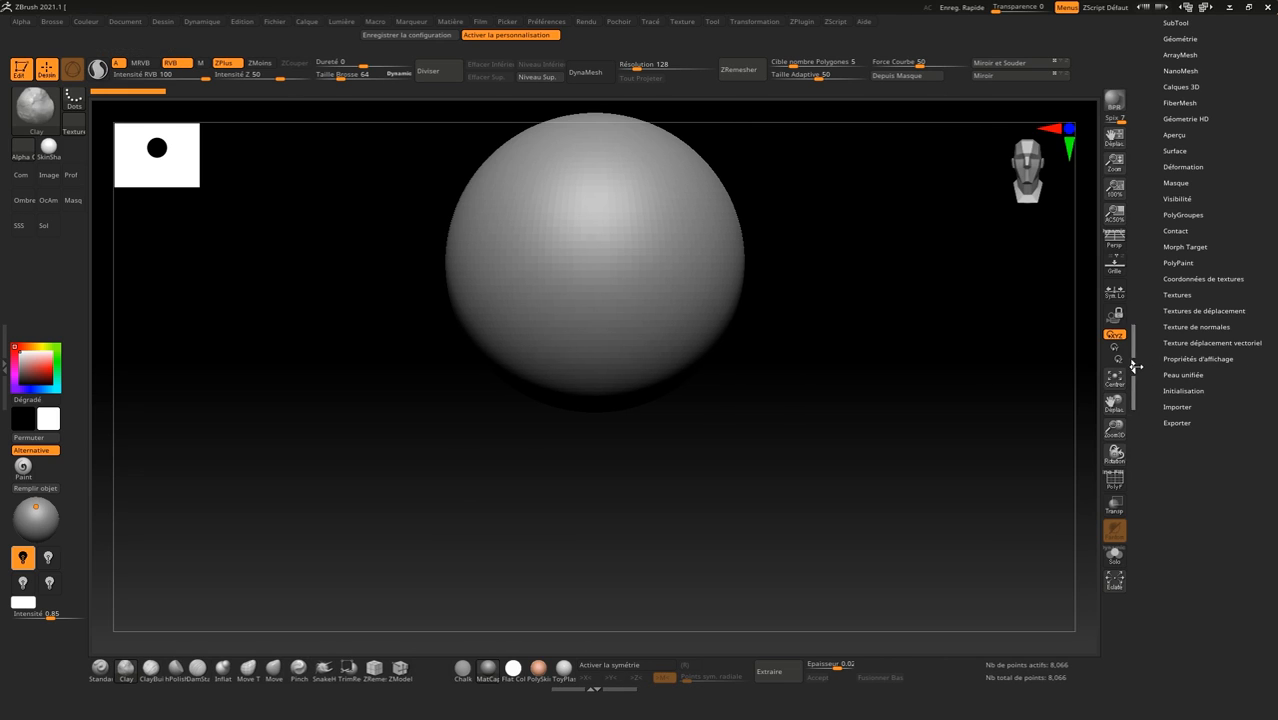
double_click(1136, 367)
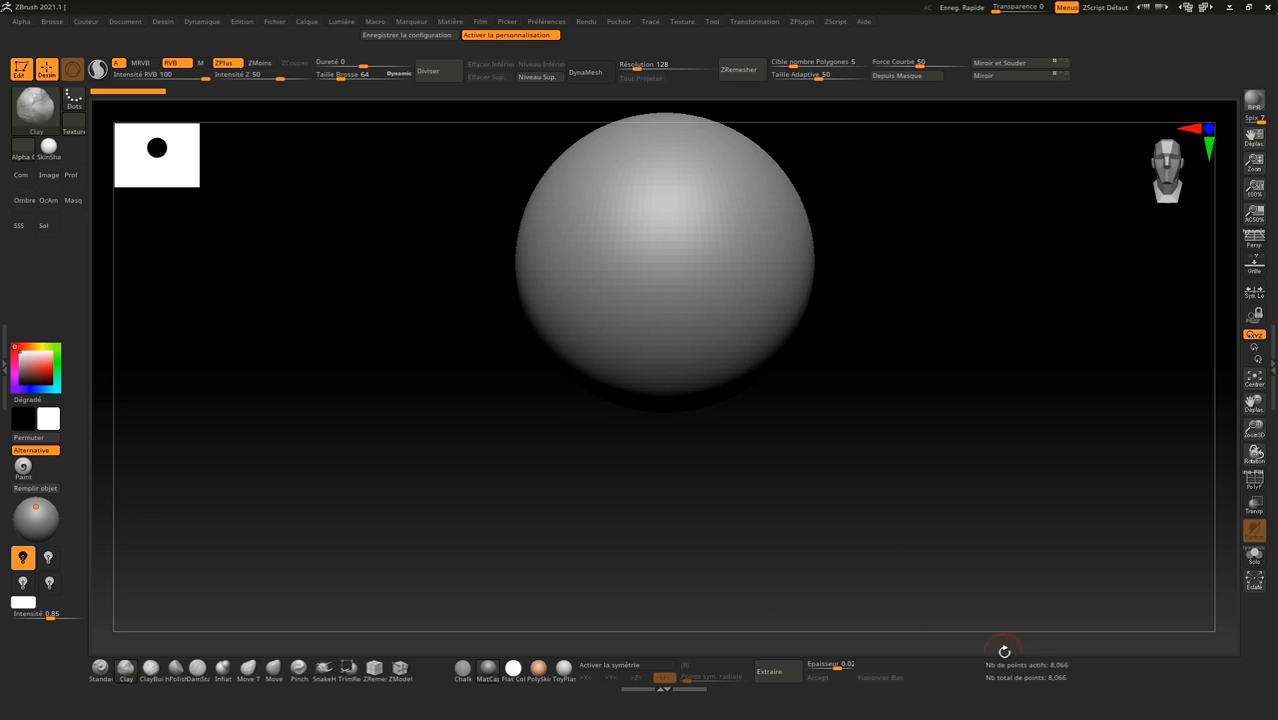
Shift the two point counters further along the shelf below the canvas, and move Miroir et Souder and Miroir into the gap after Extraire
key("ctrl")
left_click_drag(1115, 668, 1126, 669, "ctrl")
left_click_drag(1046, 682, 1130, 682, "ctrl+alt")
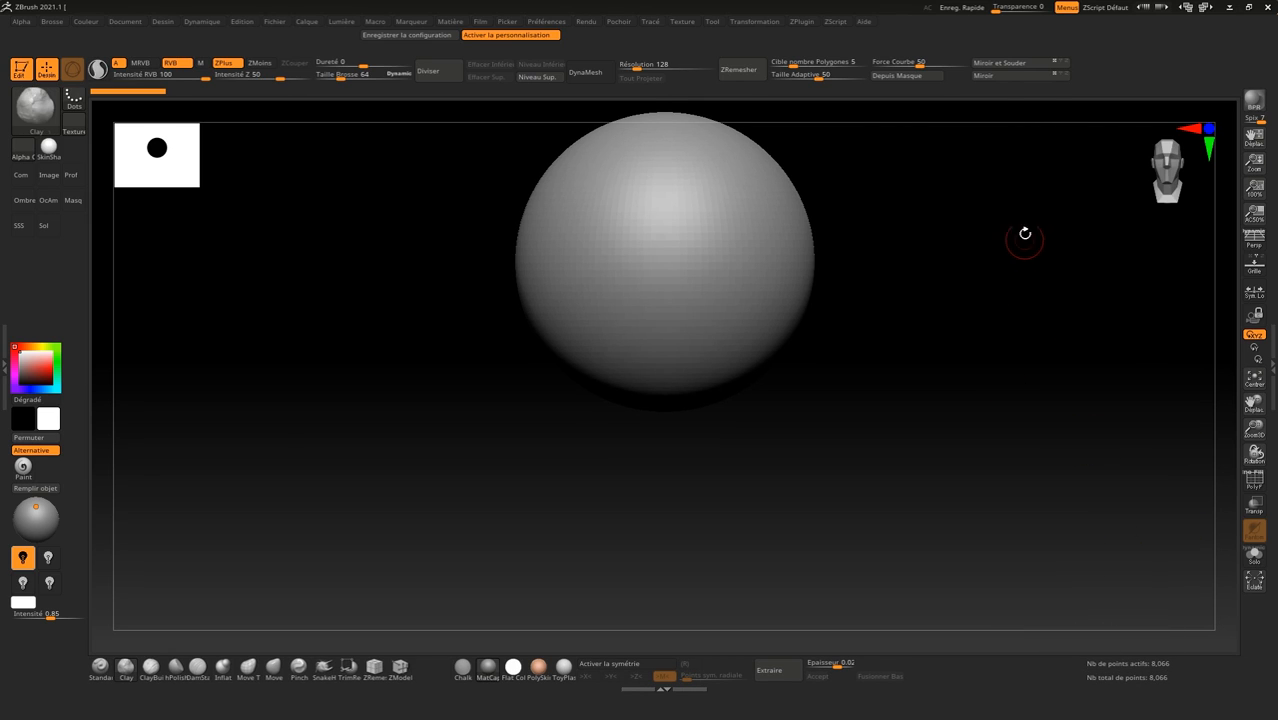
left_click_drag(979, 586, 992, 662, "ctrl+alt")
left_click_drag(988, 489, 988, 677, "ctrl+alt")
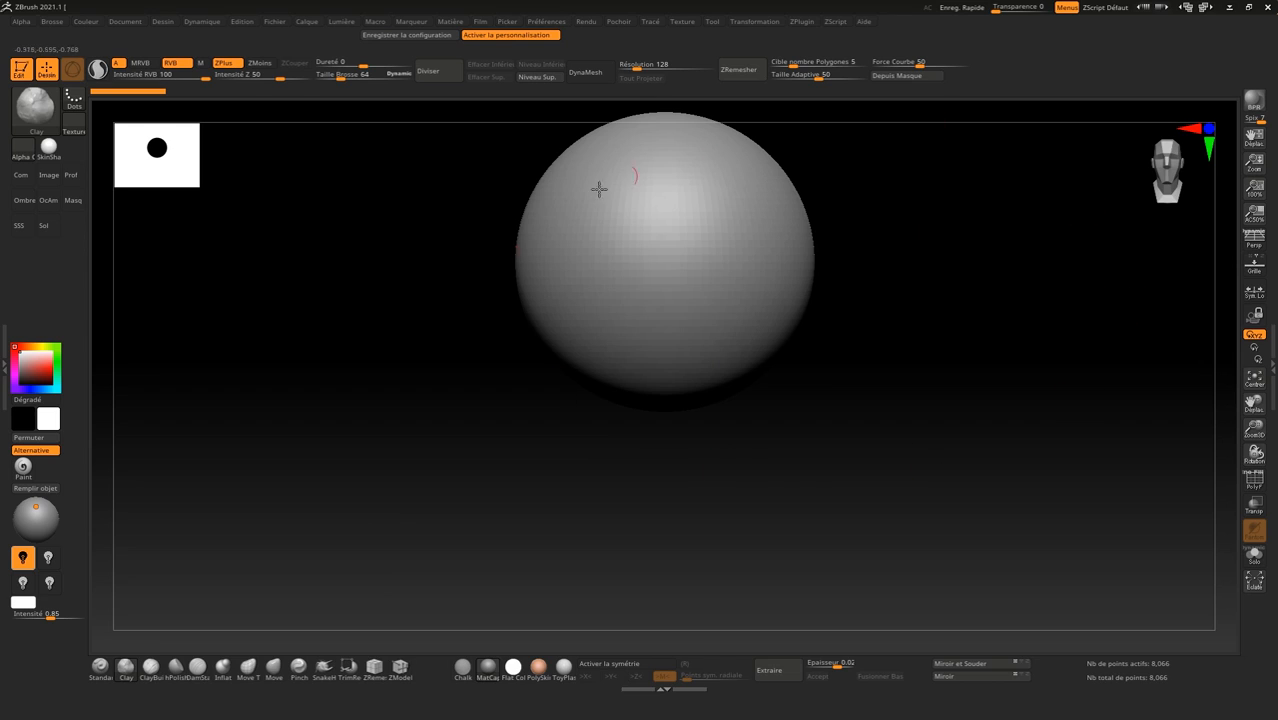
Save the interface configuration, and remove the Enregistrer la configuration and Activer la personnalisation buttons from the shelf
left_click(427, 37)
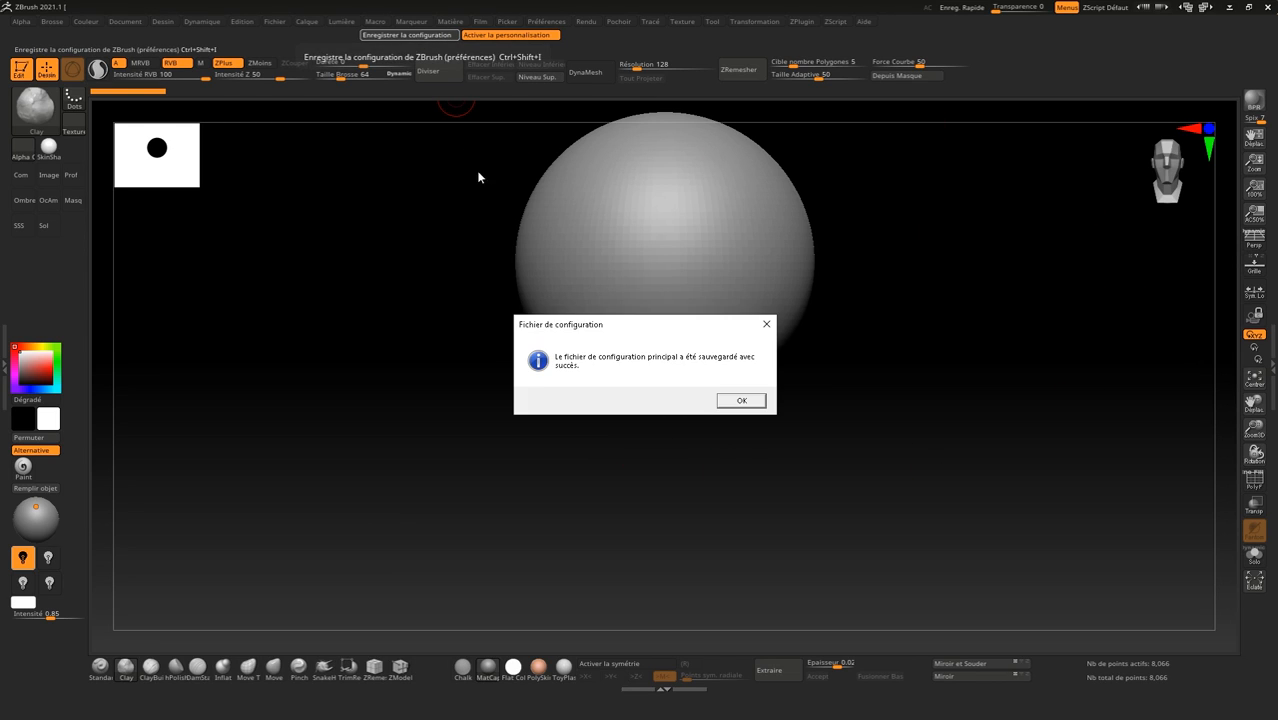
left_click(758, 401)
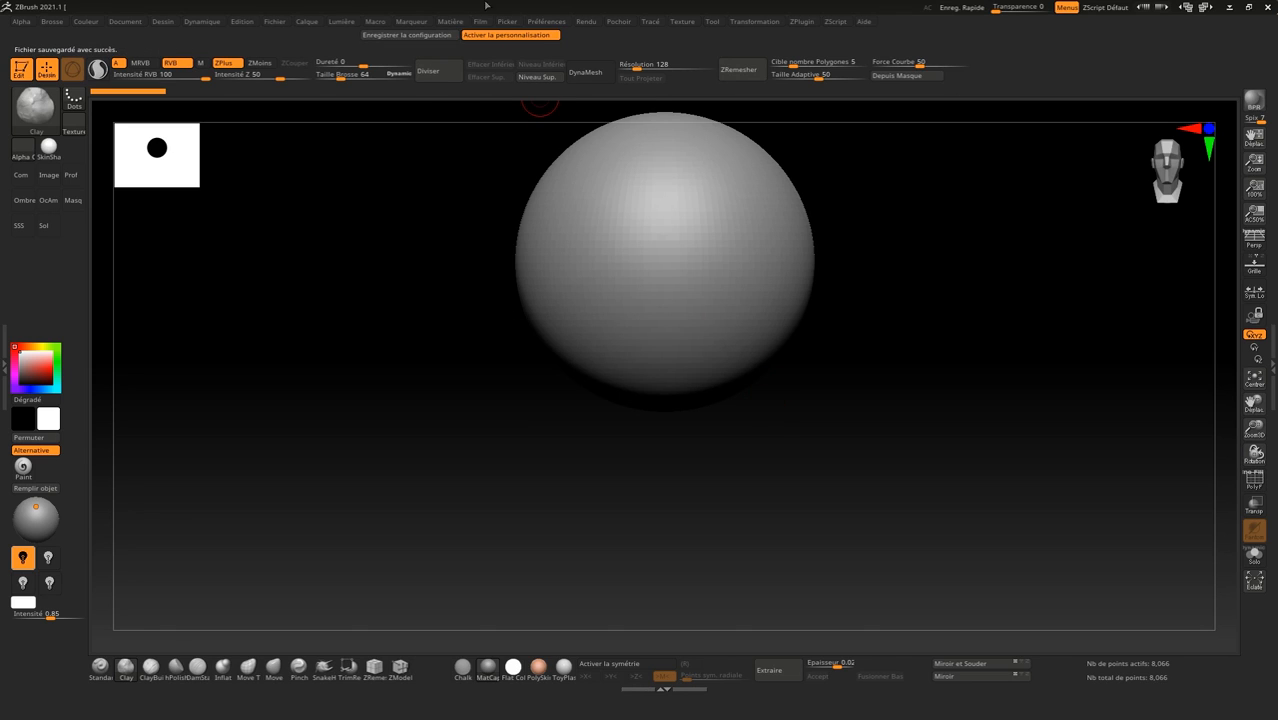
left_click_drag(415, 37, 408, 187, "ctrl+alt")
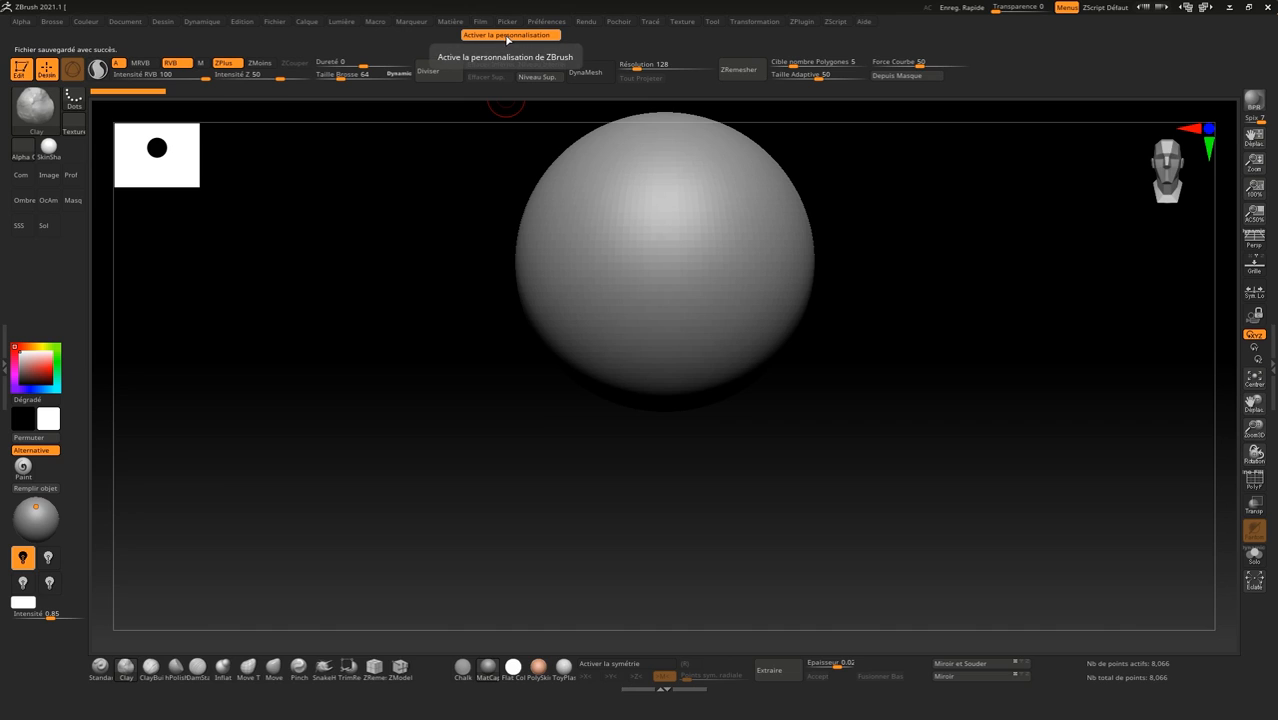
left_click_drag(508, 36, 468, 195, "ctrl+alt")
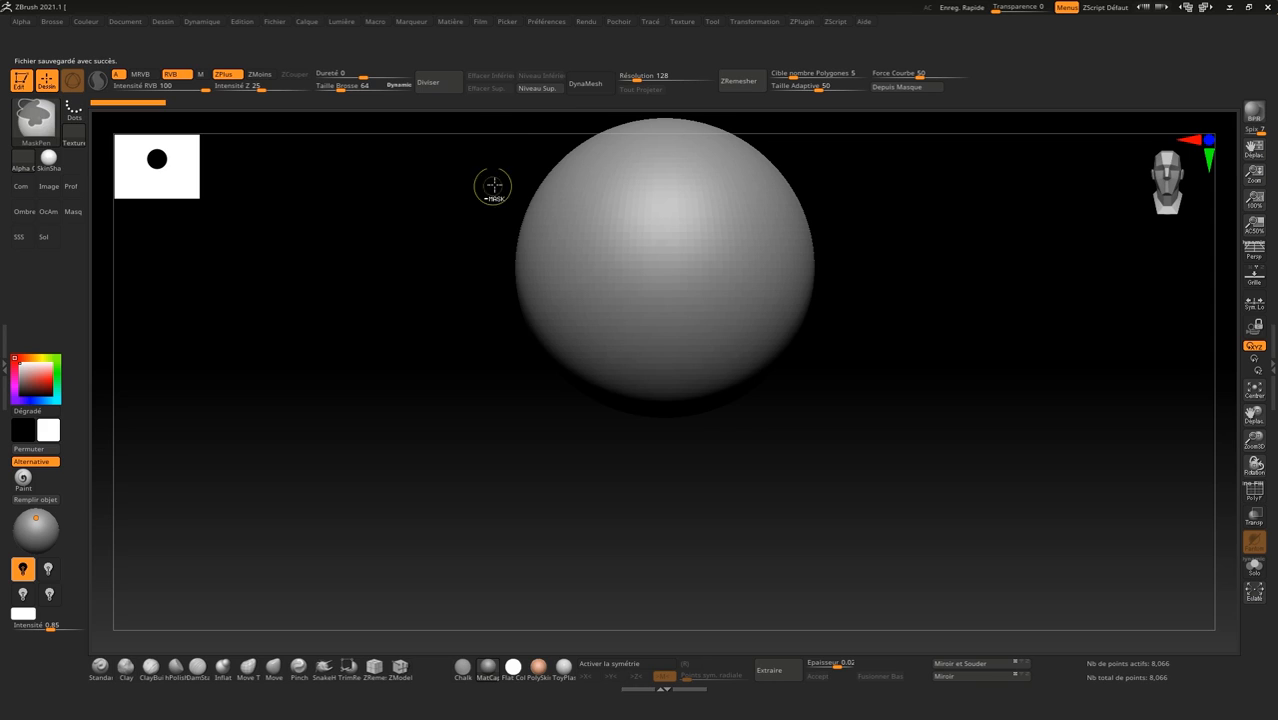
Turn off Activer la personnalisation in the Configuration section of the preferences, collapsing the Interface section
left_click(548, 22)
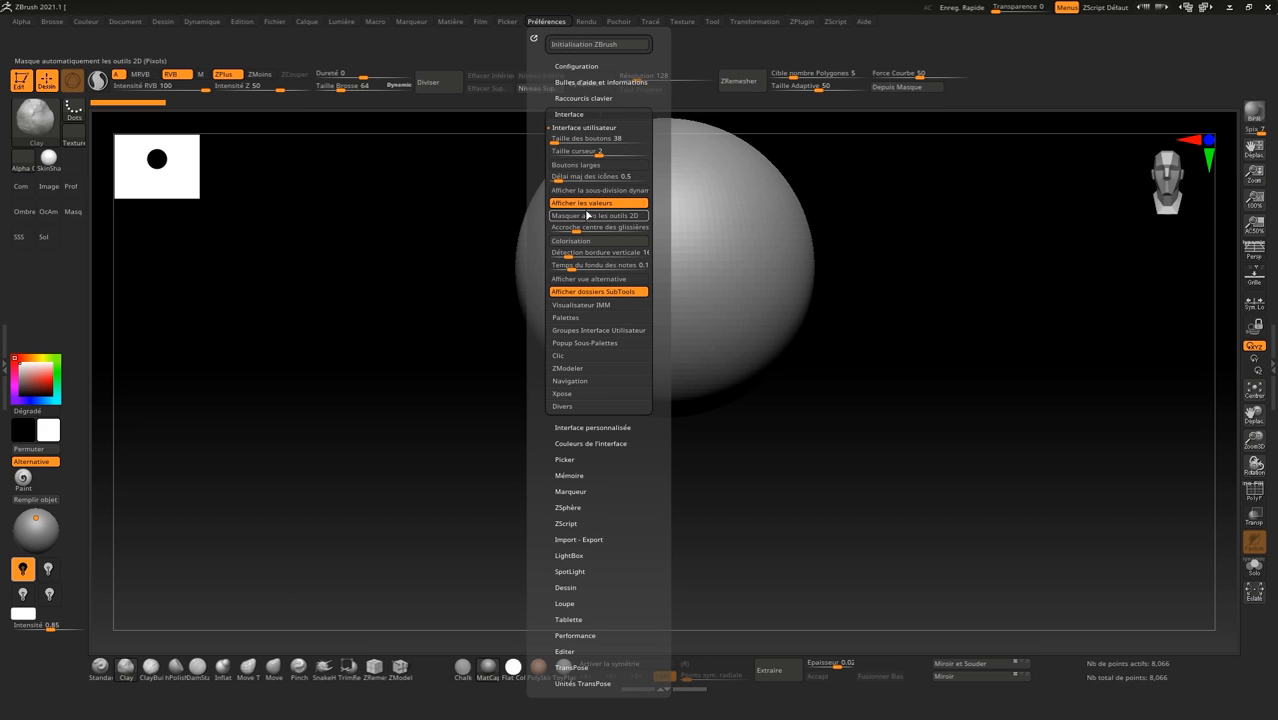
left_click(572, 114)
left_click(584, 65)
left_click(603, 130)
left_click(599, 132)
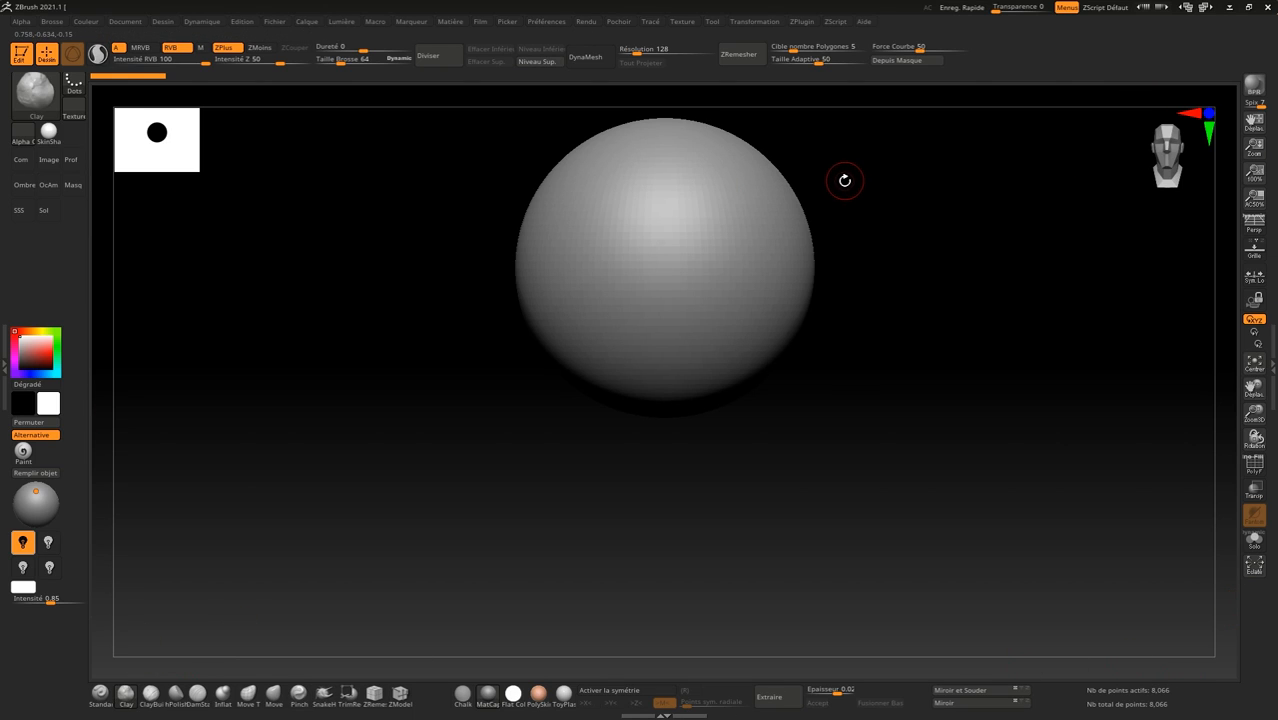
Save the finished interface as the main ZBrush configuration from the preferences, and close the confirmation
left_click(556, 22)
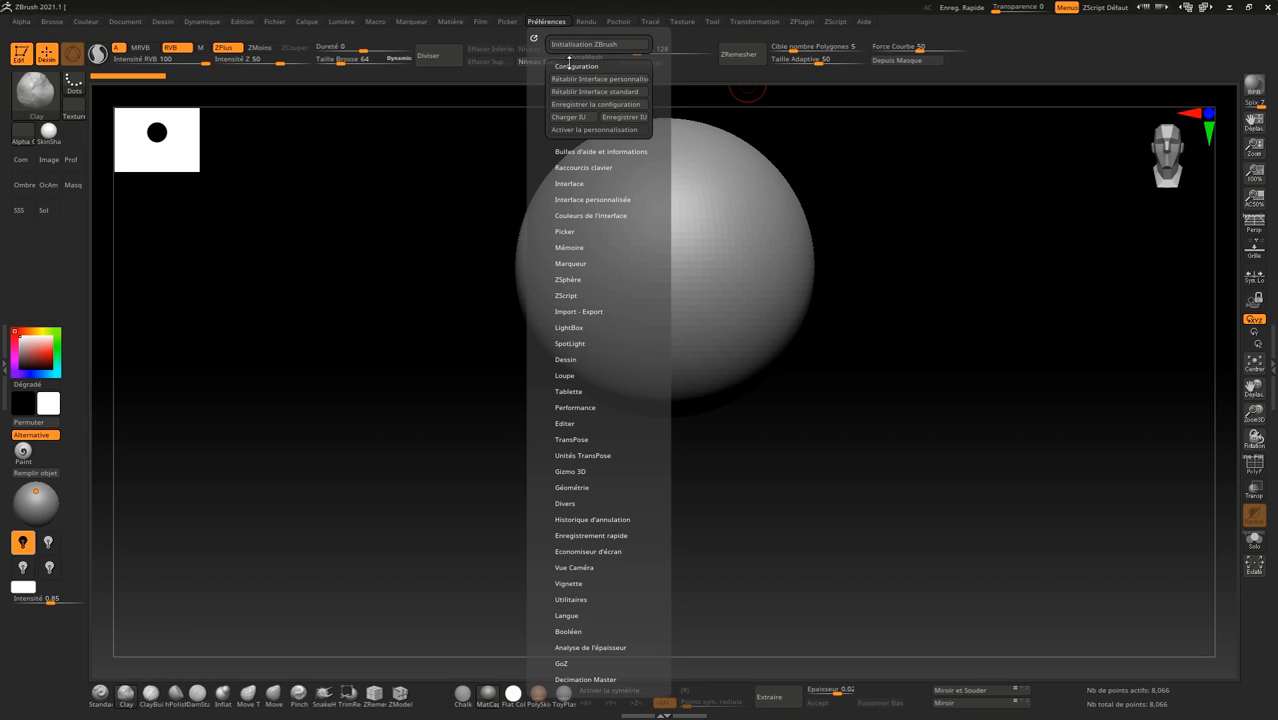
left_click(586, 106)
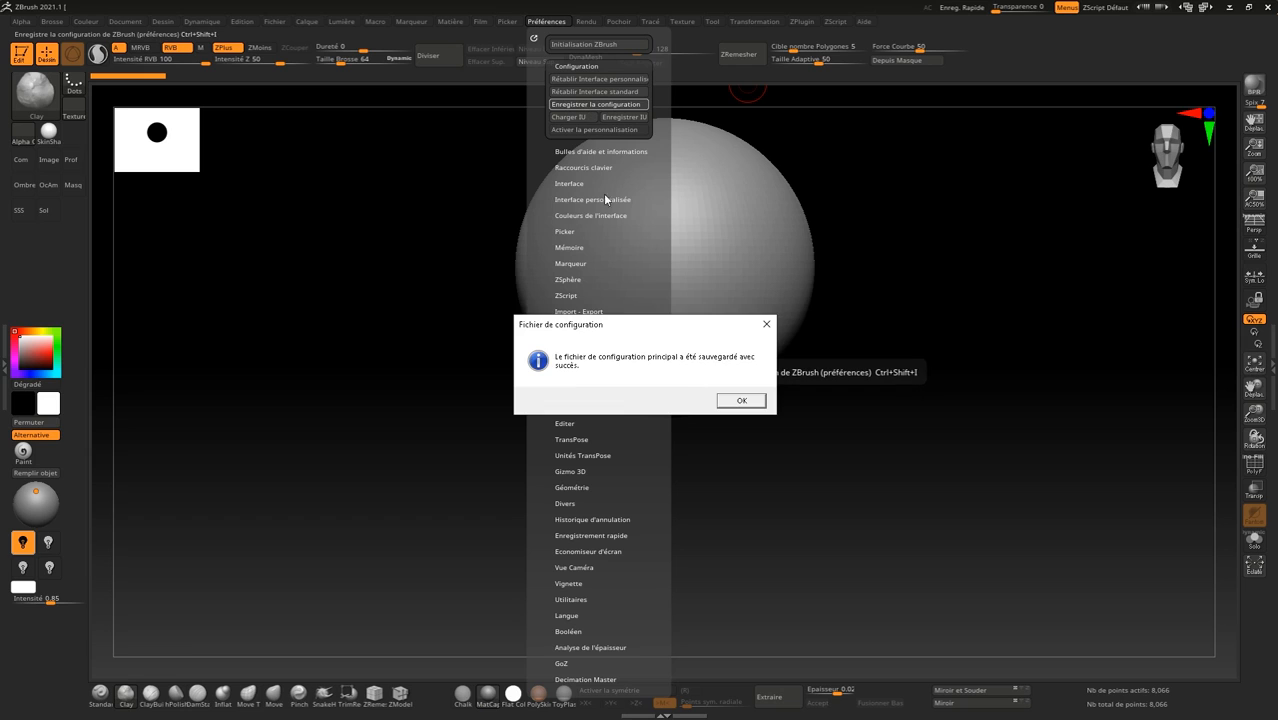
left_click(739, 401)
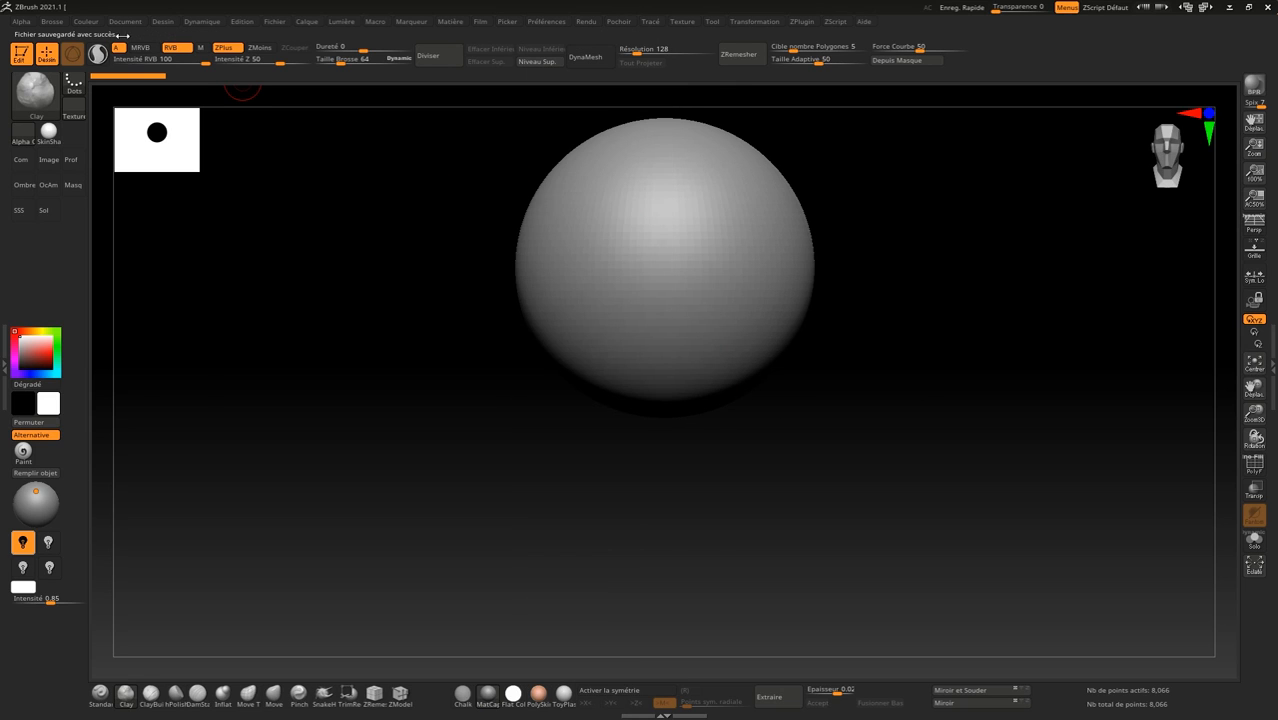
Save the current document as the ZBrush startup document
left_click(127, 22)
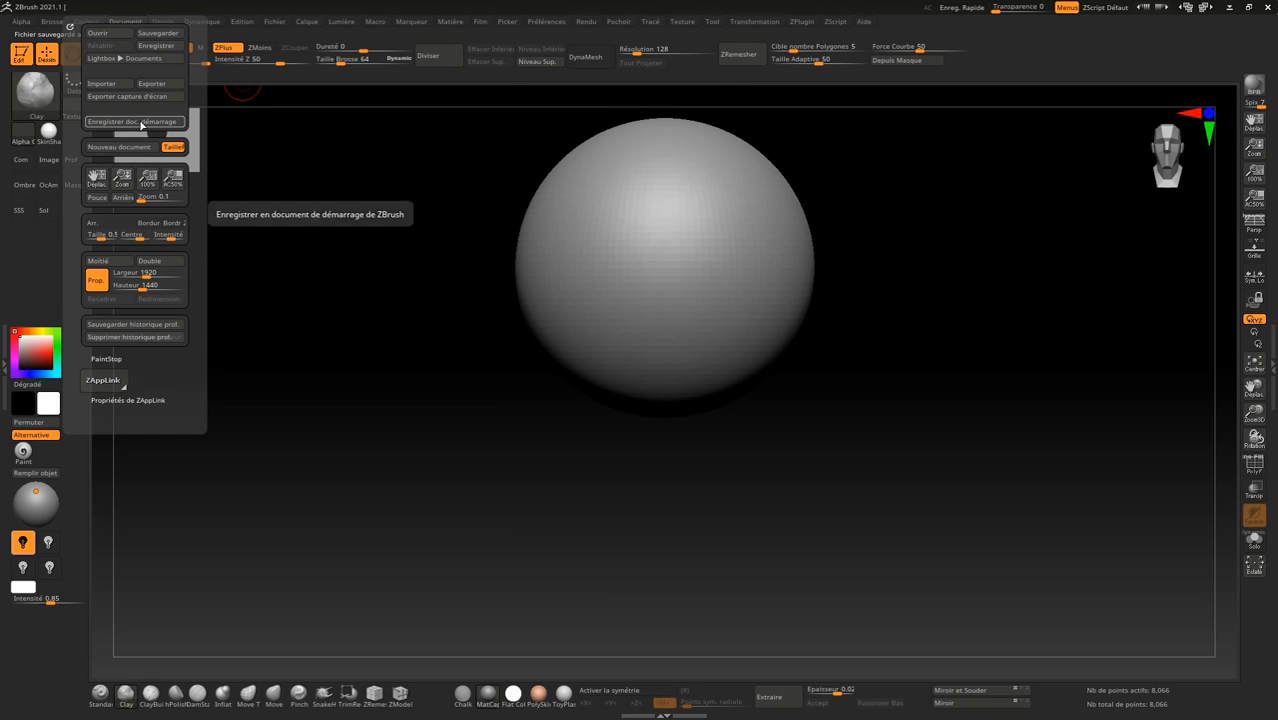